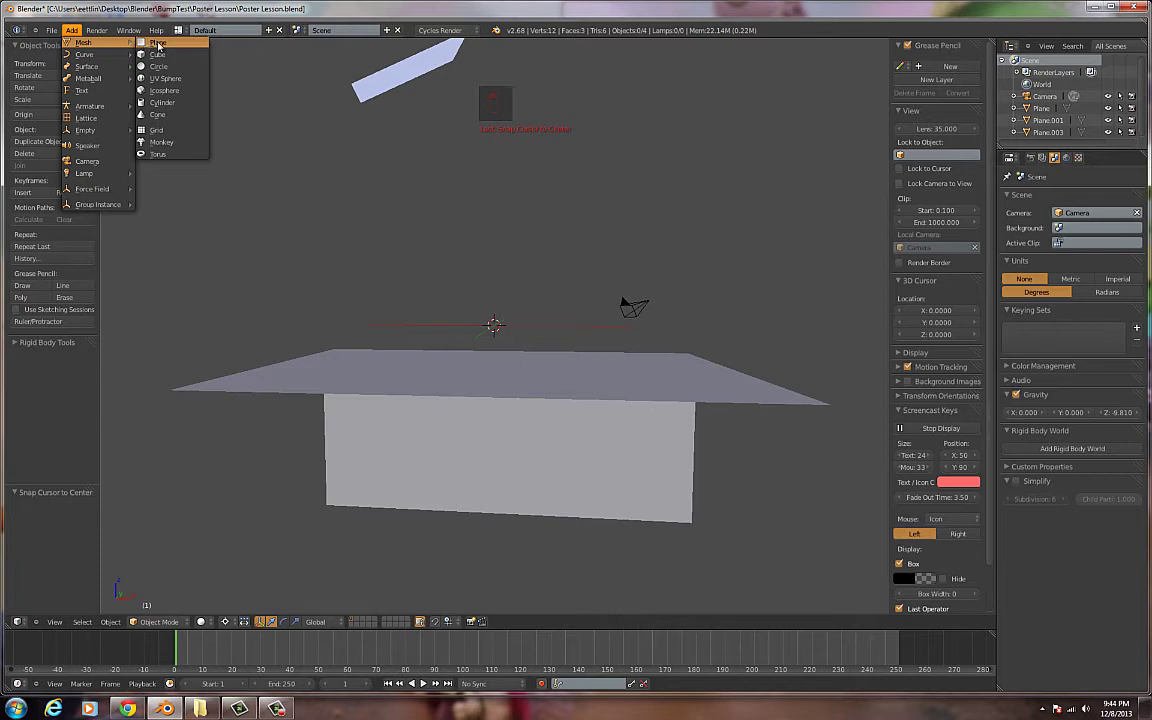
Step: Add a plane mesh at the scene centre and rotate it 90° about the X axis so it stands upright
left_click(156, 43)
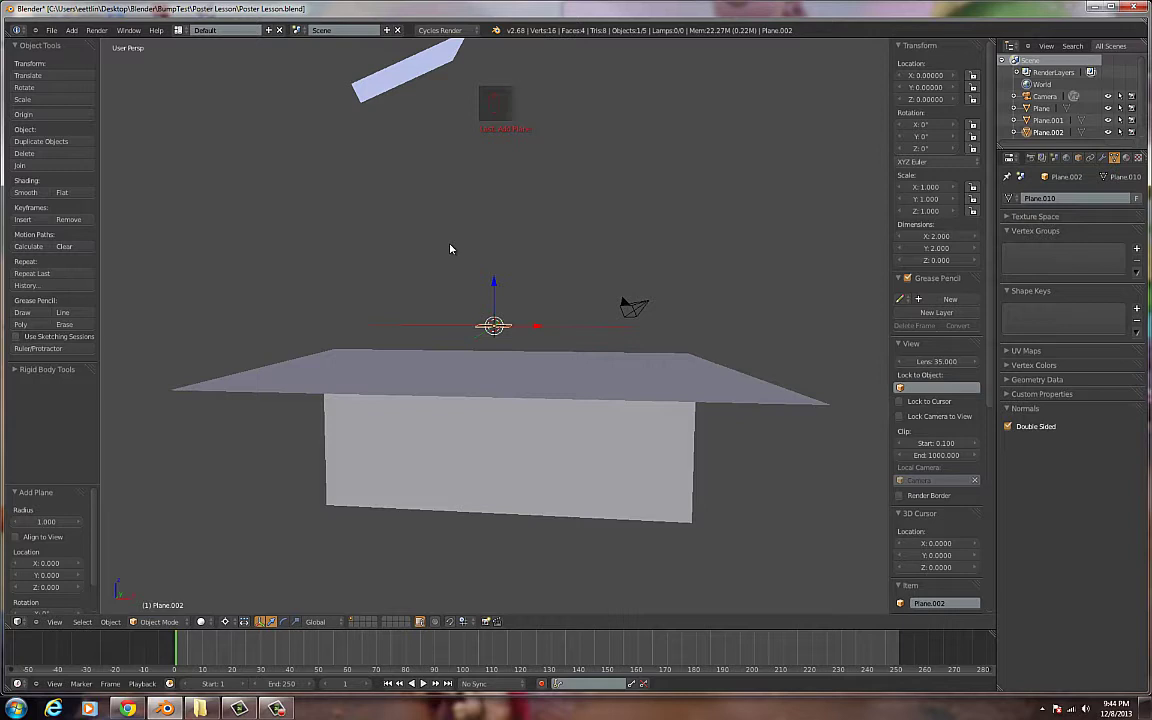
key("r")
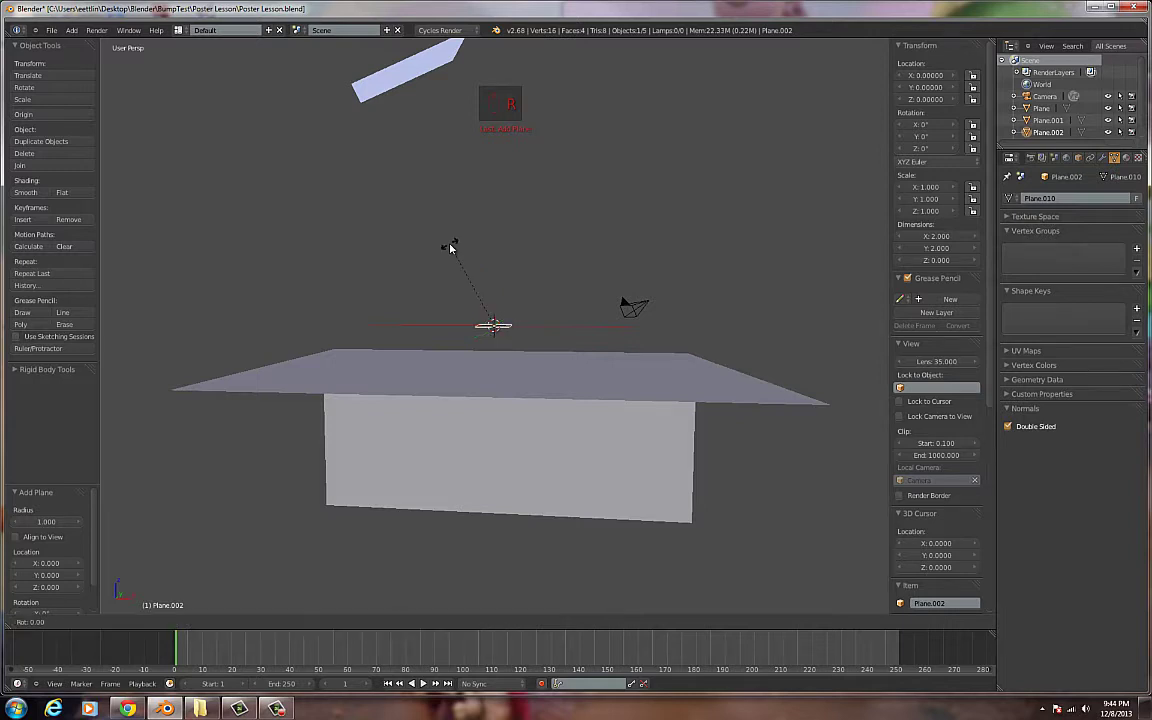
type("x")
type("90")
key("Return")
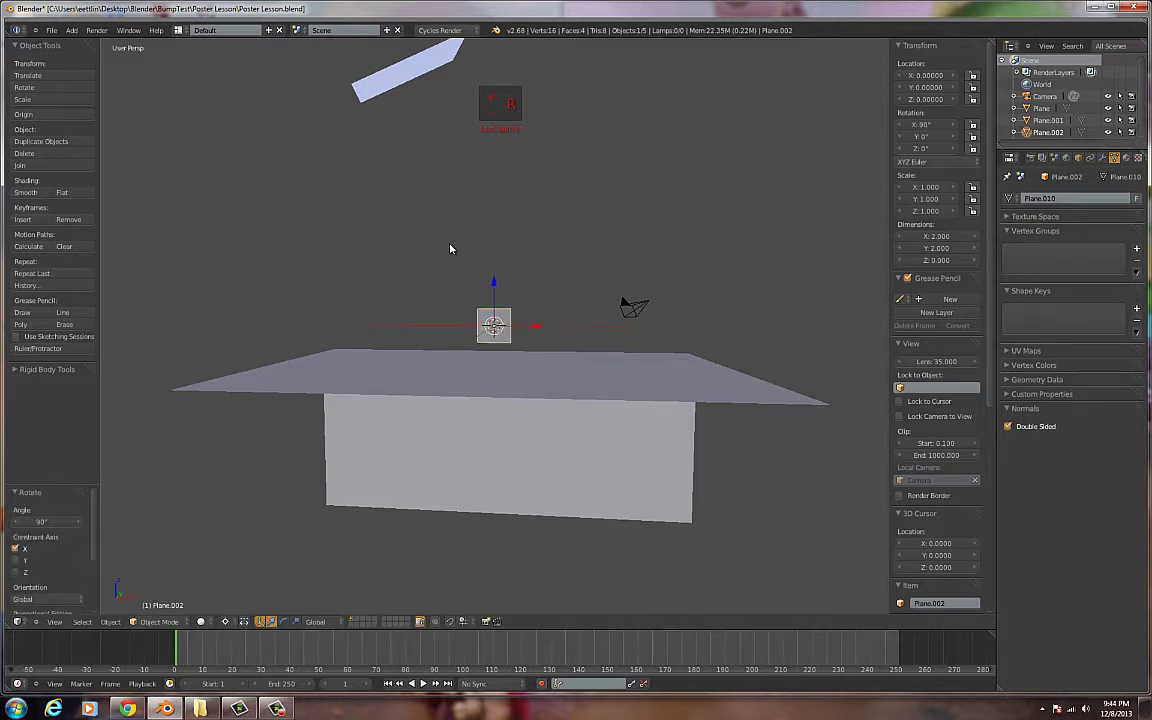
Step: Scale the upright plane along the Z axis by about 1.97 to give it a tall poster shape
key("s")
key("z")
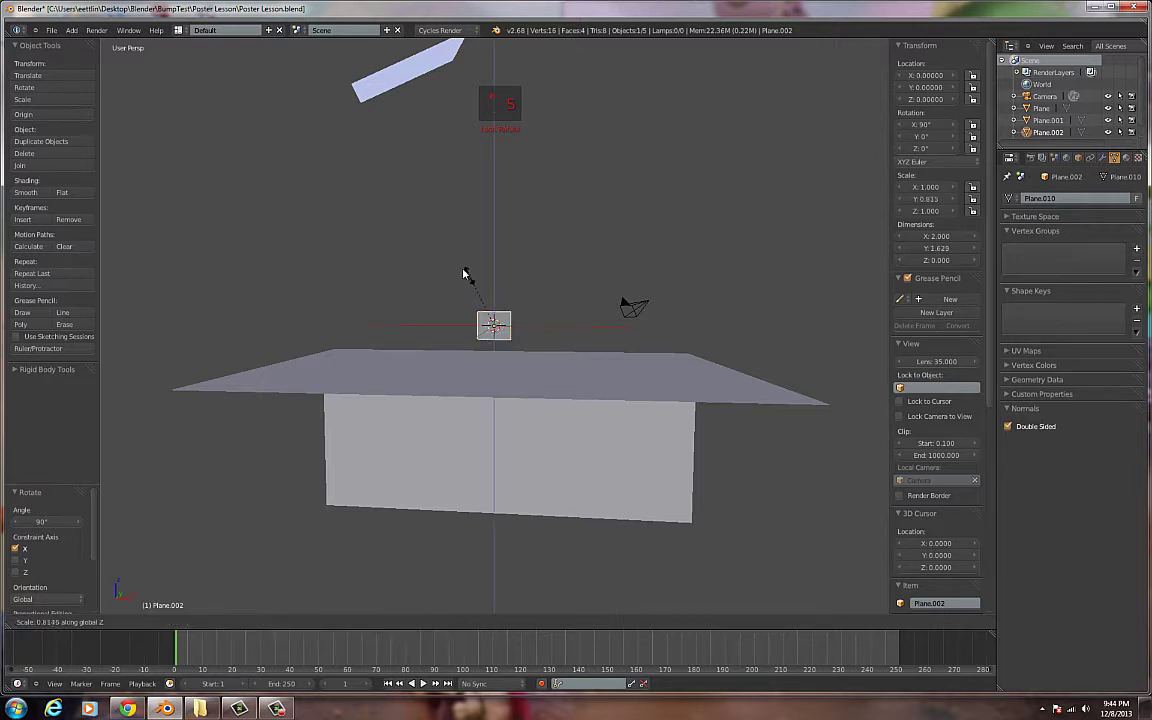
left_click(408, 230)
Step: Switch the viewport shading to Rendered and inspect the upright plane above the floor
middle_click_drag(456, 272, 517, 314)
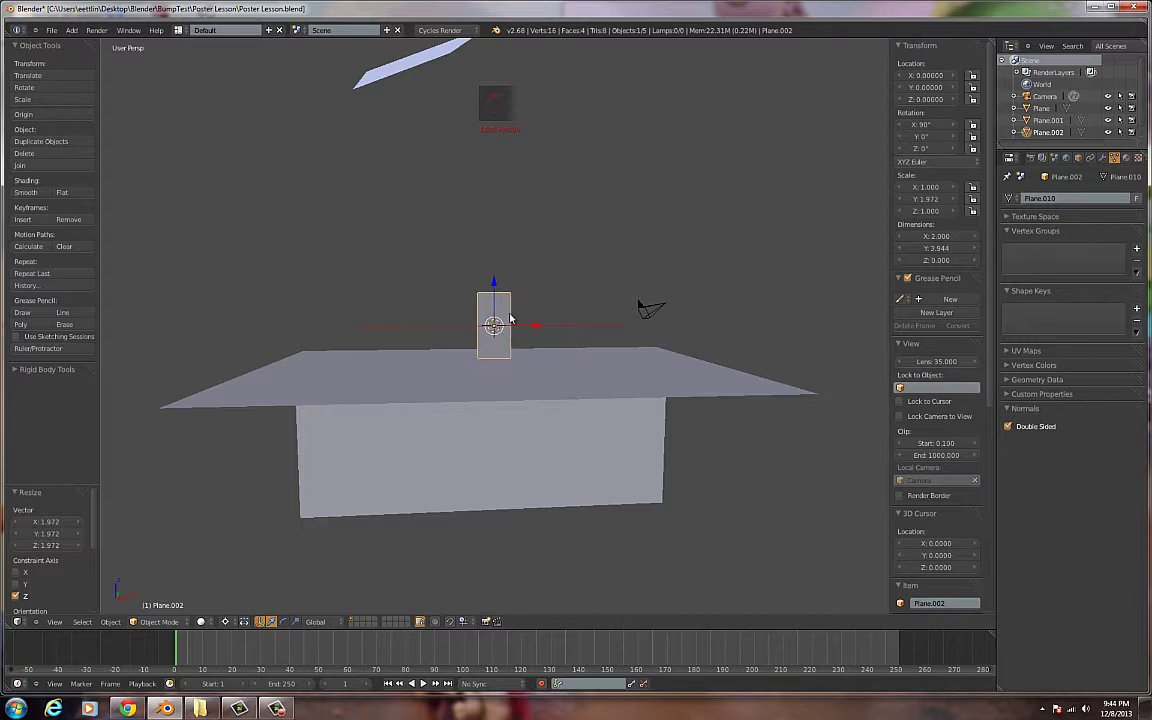
left_click(245, 622)
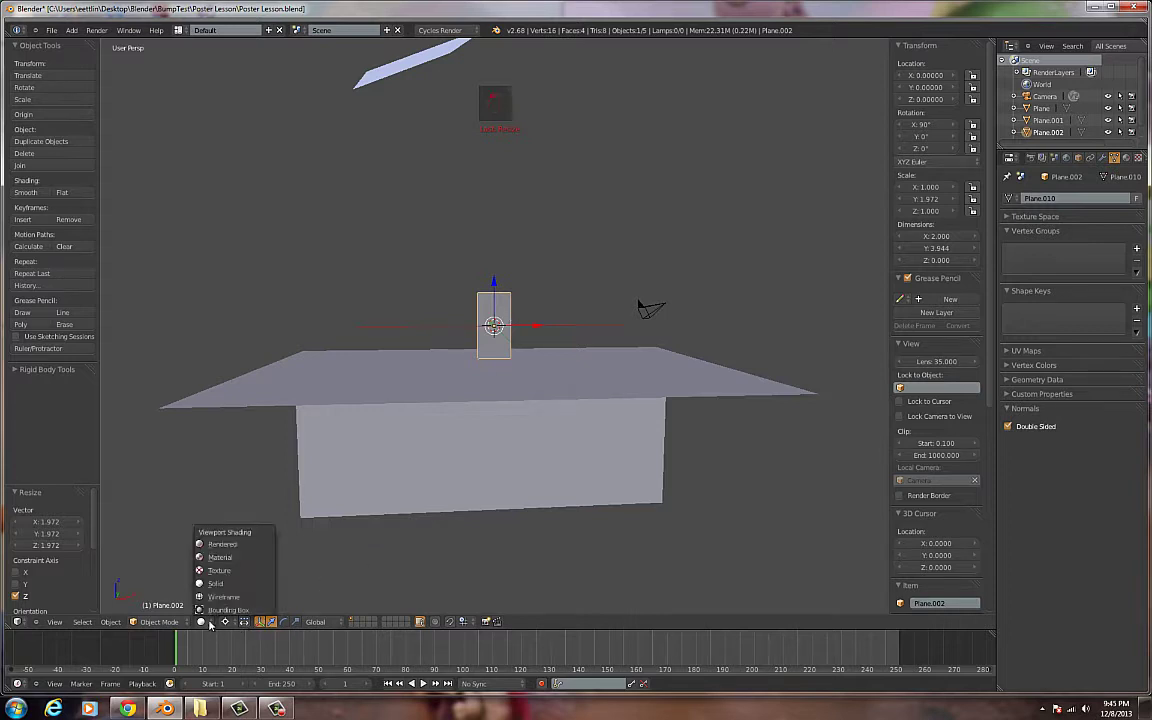
left_click(224, 552)
middle_click_drag(507, 476, 413, 200)
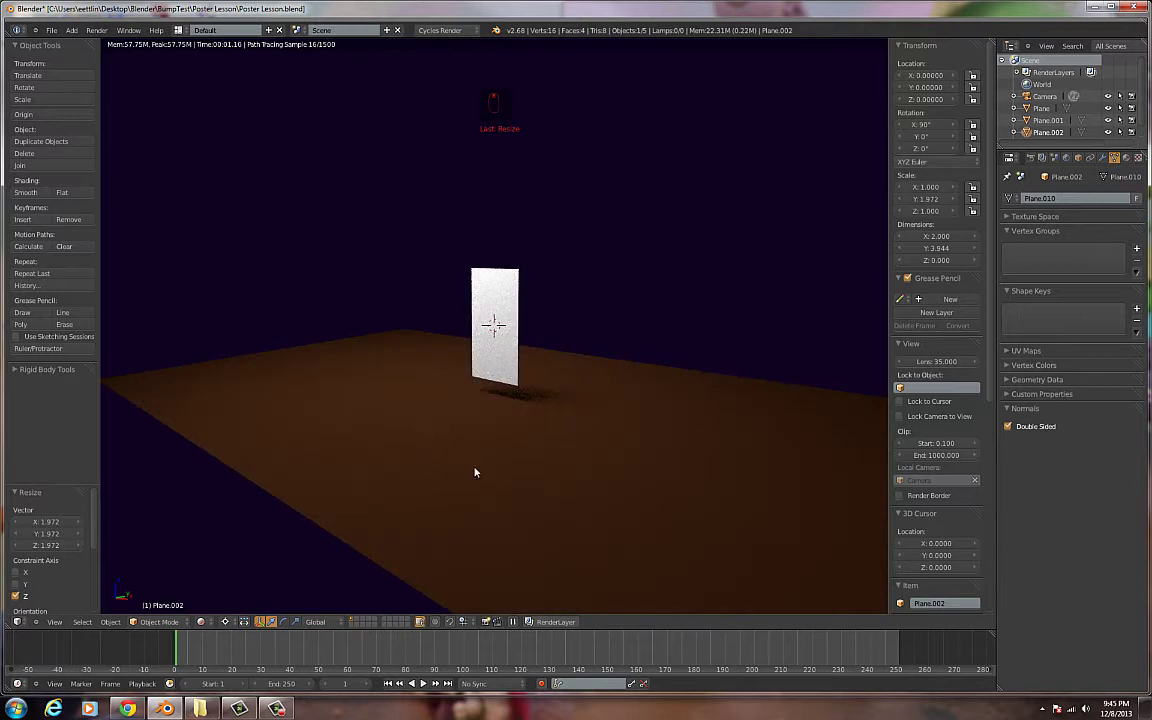
scroll(564, 421, "down", 6)
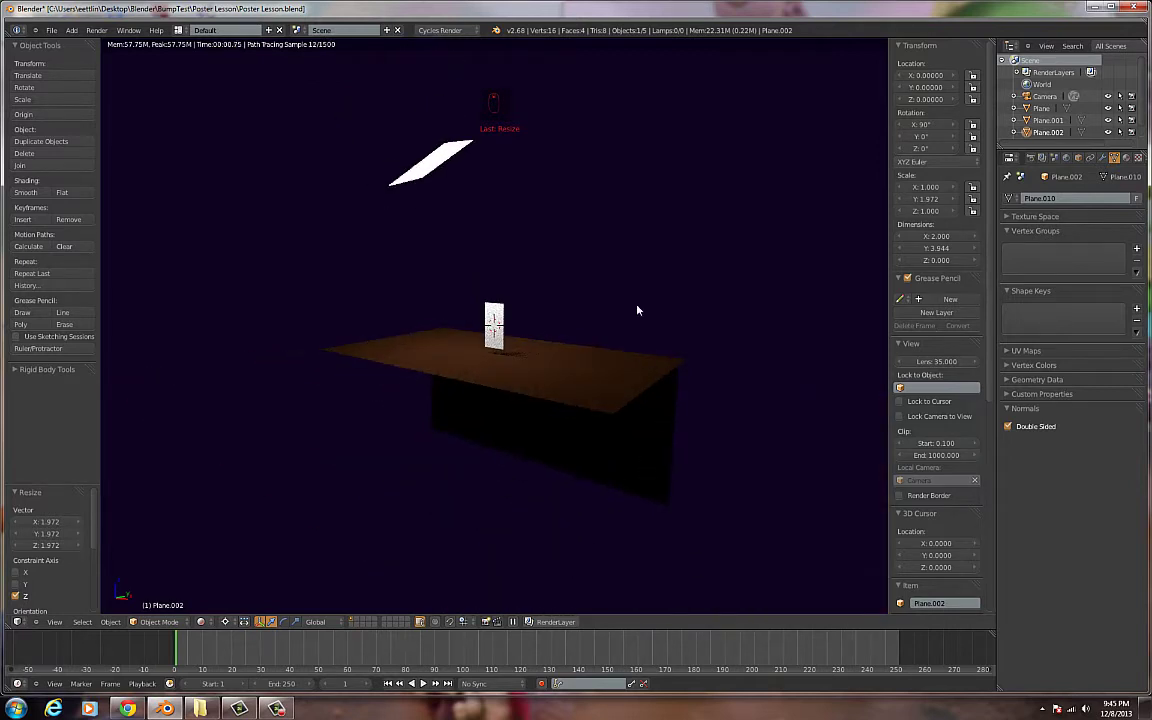
middle_click_drag(590, 352, 542, 413)
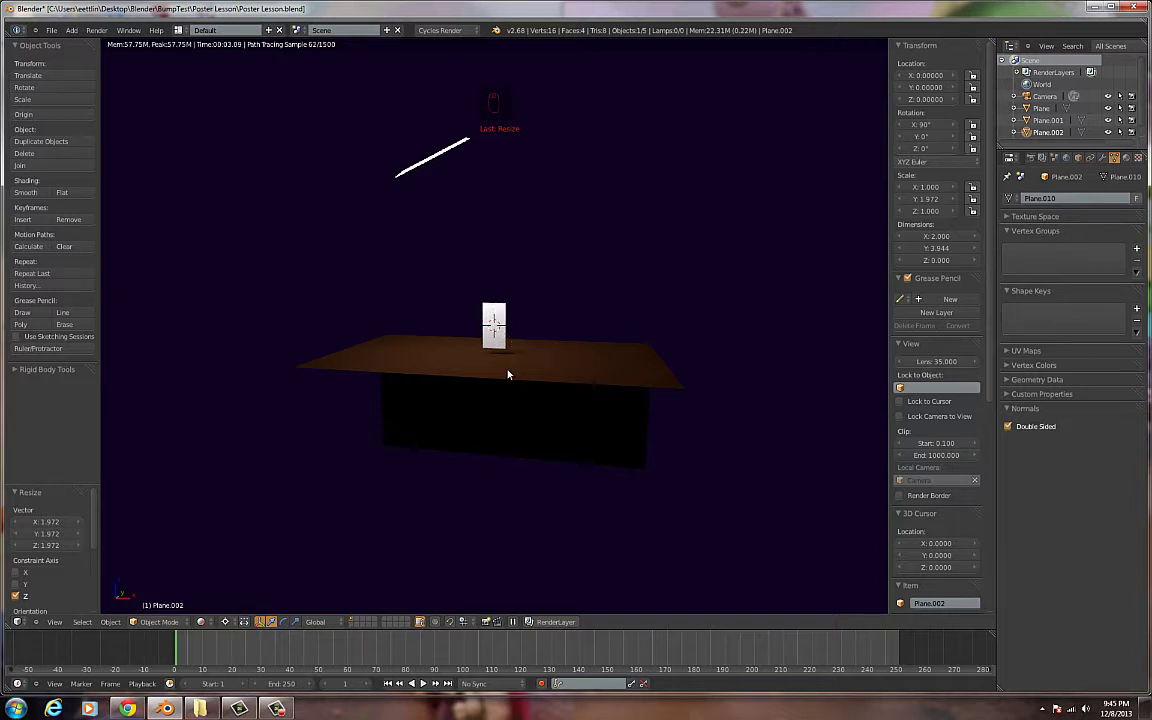
scroll(507, 380, "up", 3)
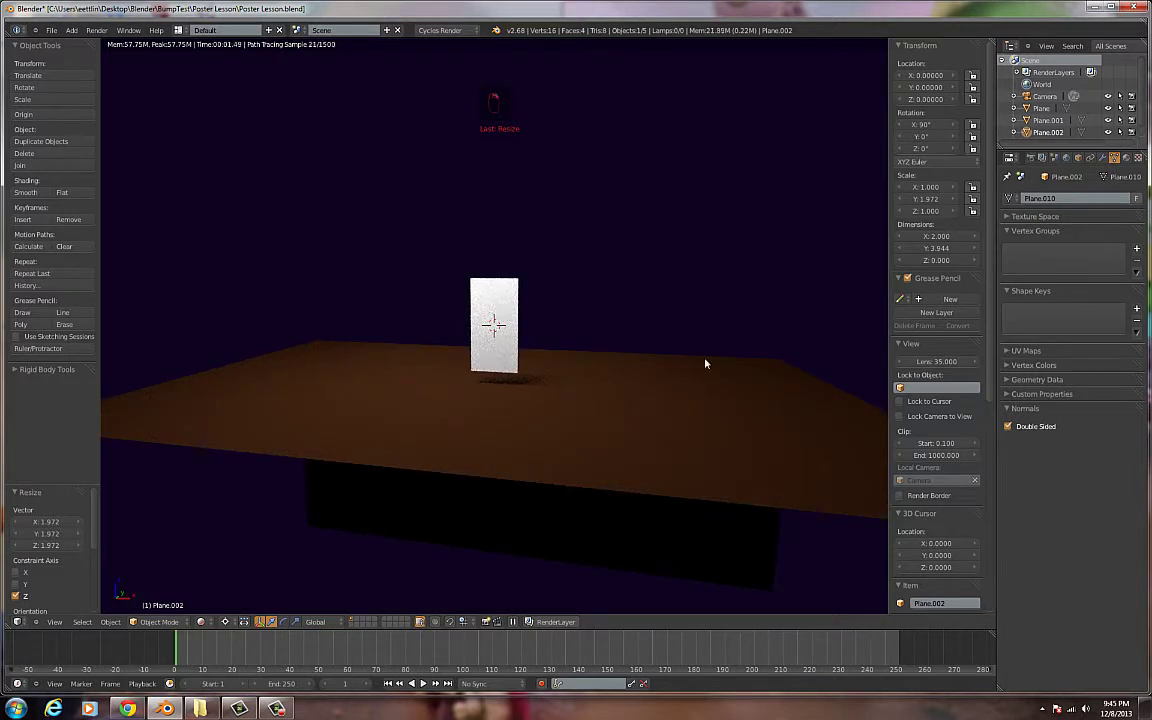
Step: Create a new material for the upright plane and load decoposter2.jpg as the Image Texture for its diffuse color
left_click(1126, 158)
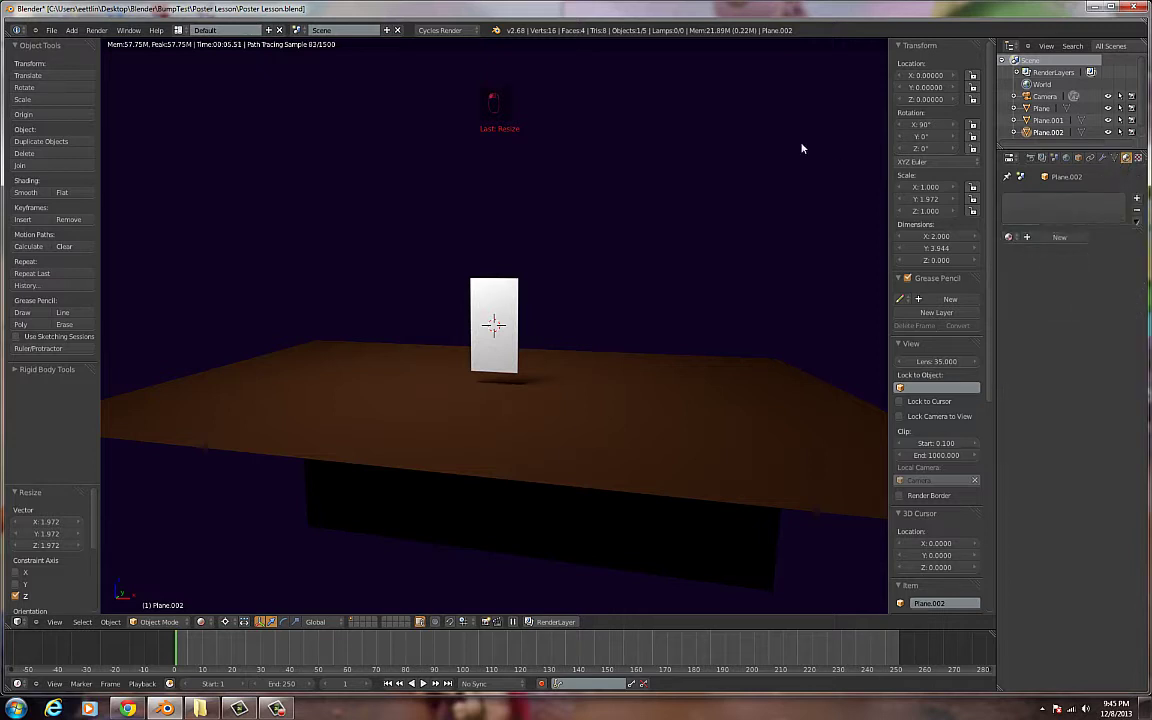
left_click(1041, 239)
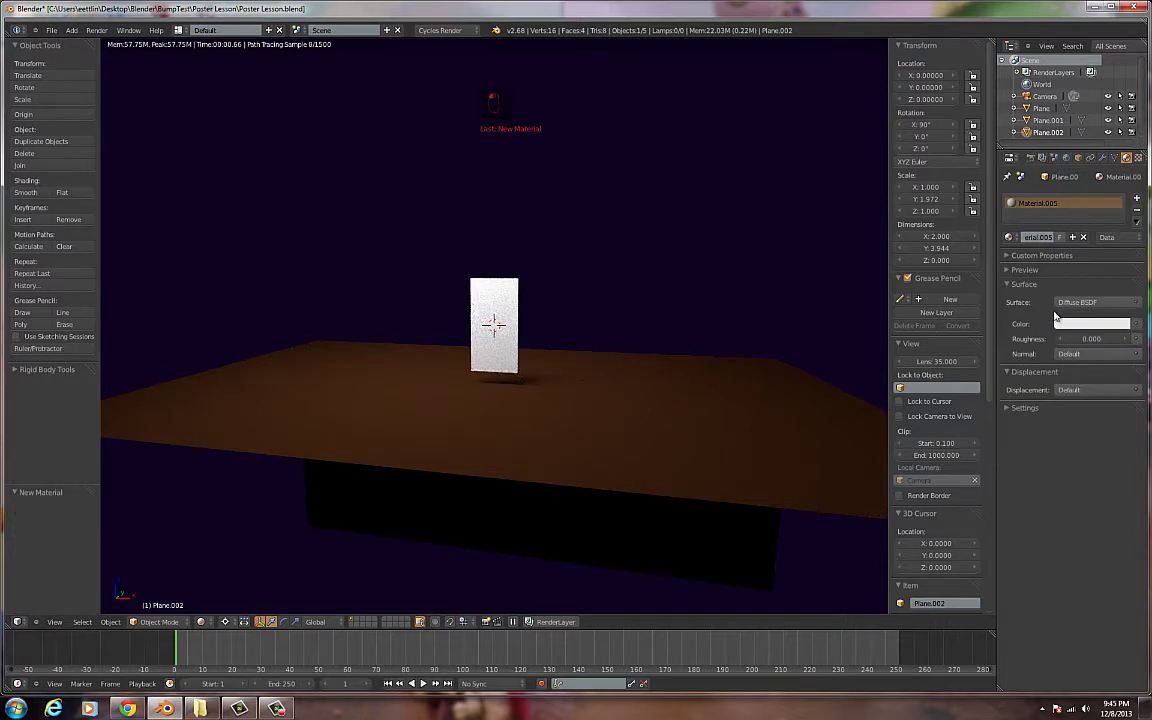
left_click(1137, 324)
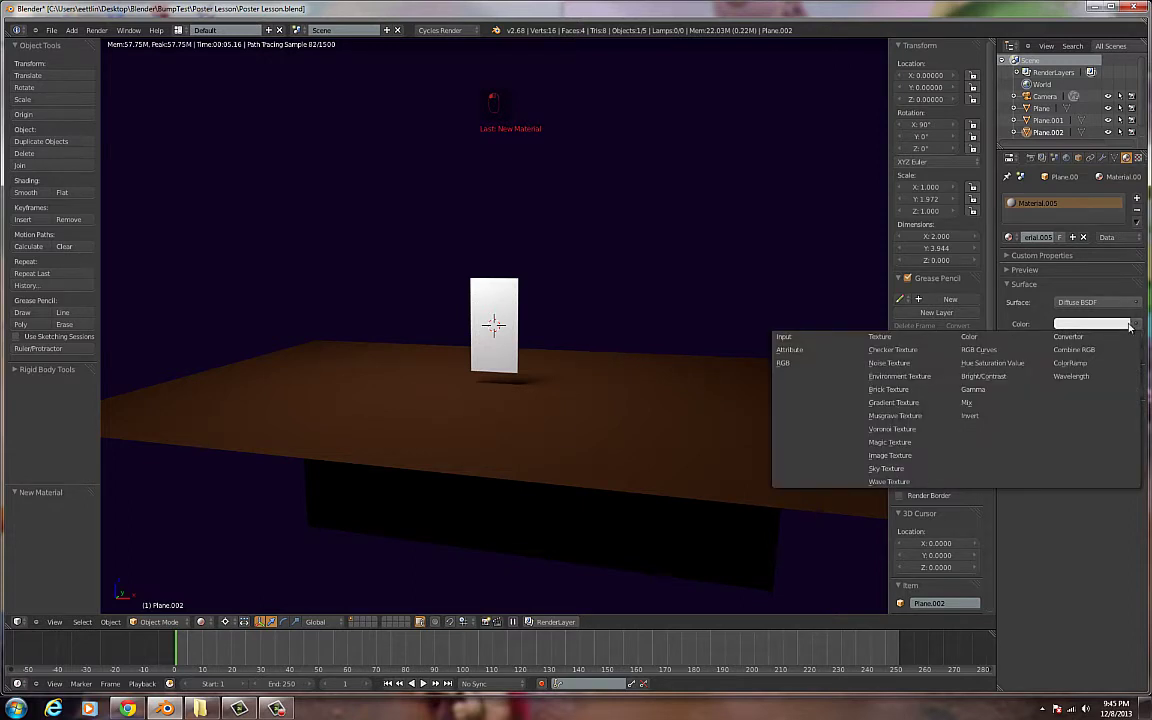
left_click(910, 459)
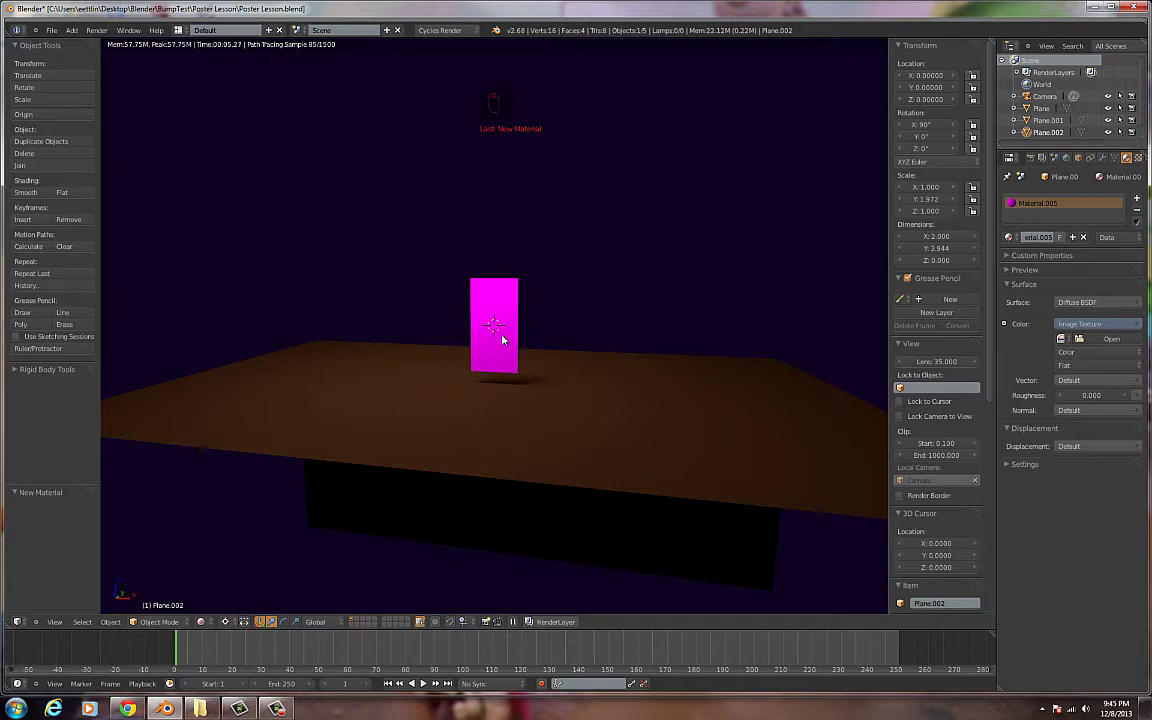
left_click(1091, 341)
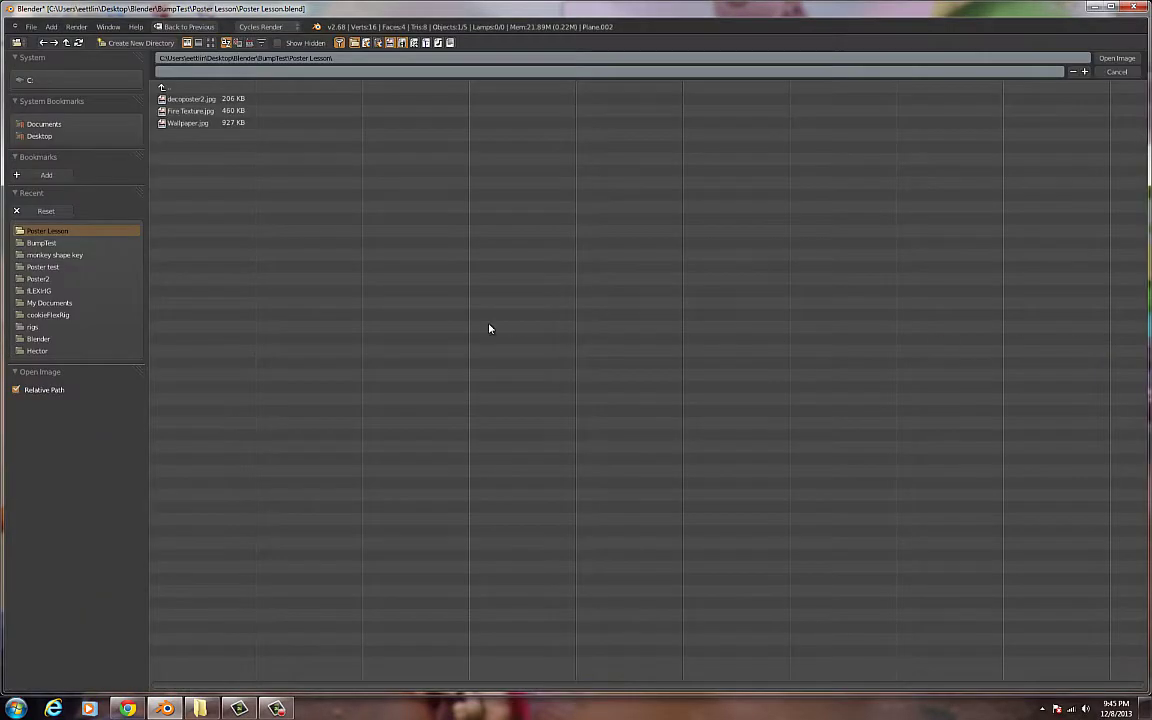
double_click(186, 104)
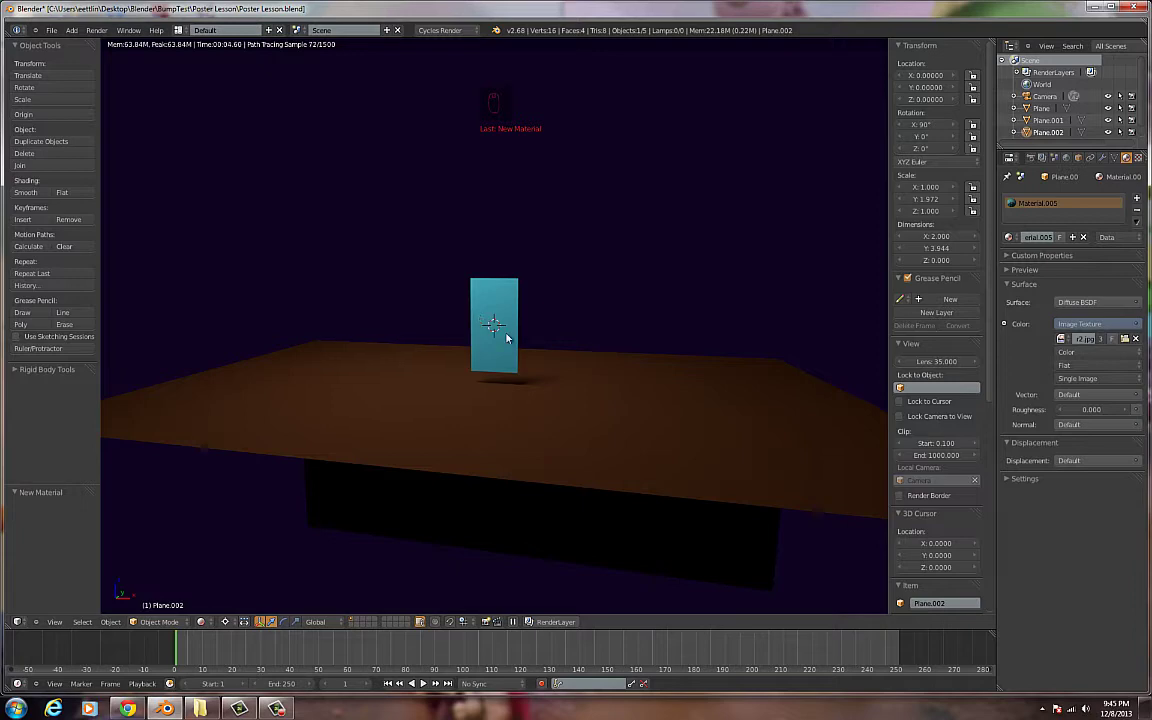
Step: Set the image texture's vector to the Generated output of Texture Coordinate
scroll(506, 330, "up", 4)
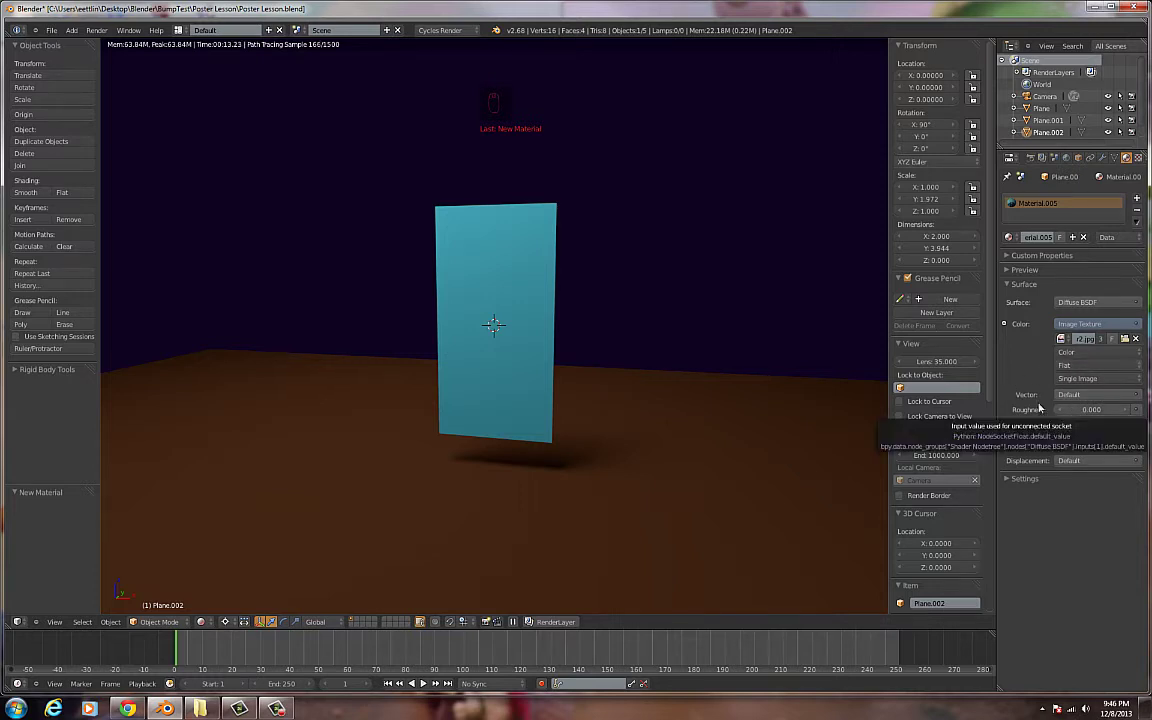
left_click(1130, 398)
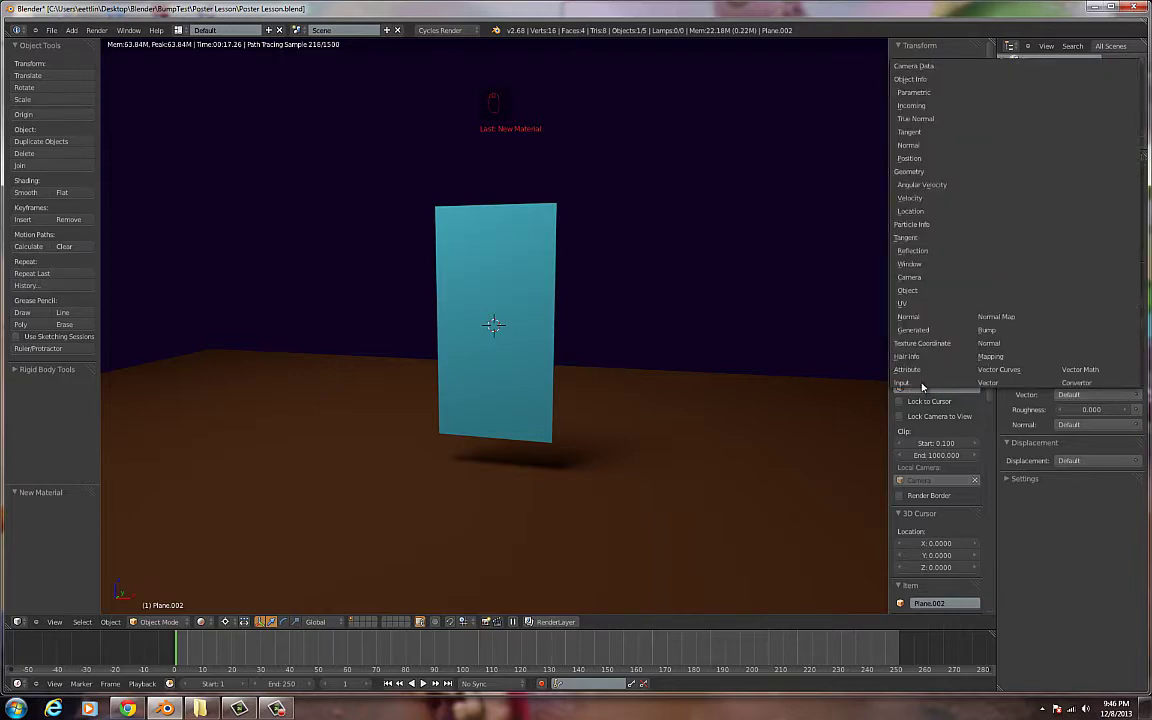
left_click(912, 329)
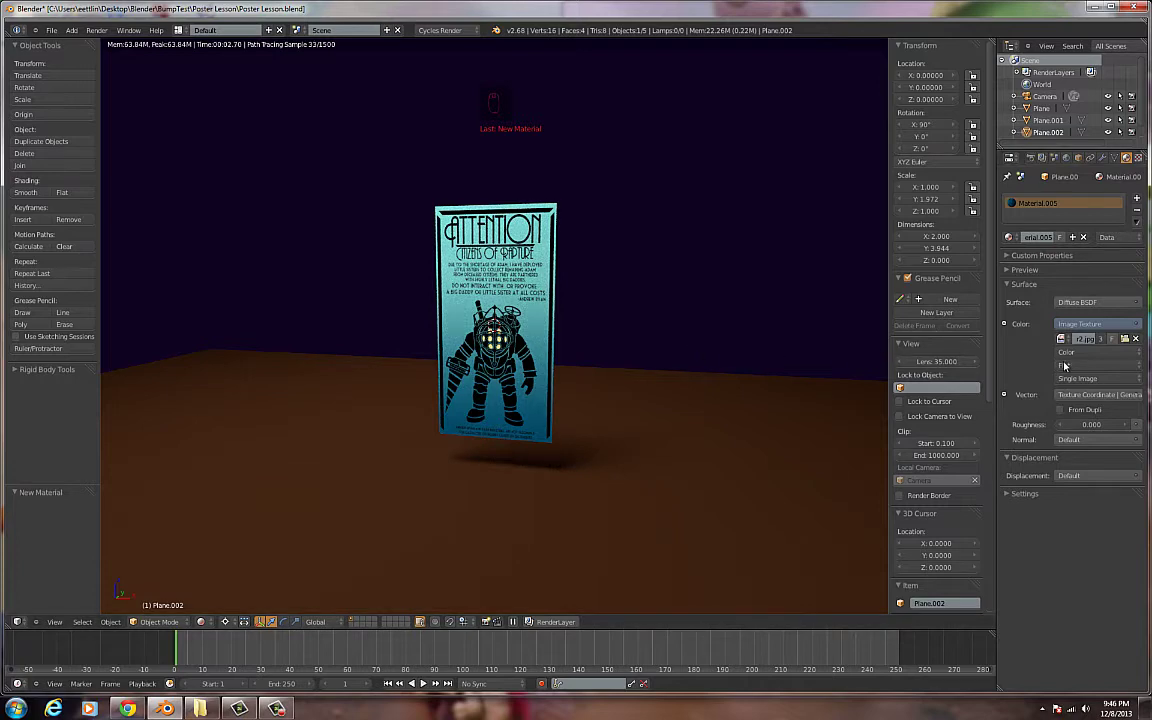
Step: Try Box projection for the poster's image texture and return it to Flat
mouse_move(638, 368)
middle_mouse_down()
mouse_move(596, 383)
mouse_move(522, 378)
mouse_move(634, 375)
middle_mouse_up()
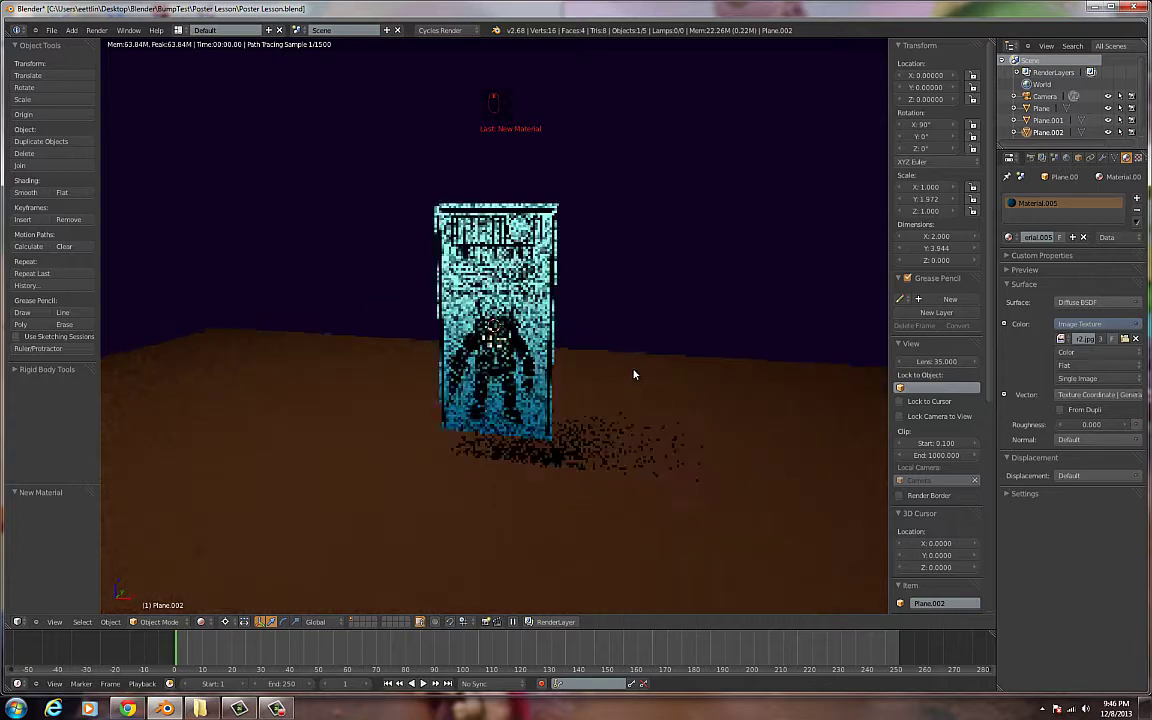
left_click(1077, 362)
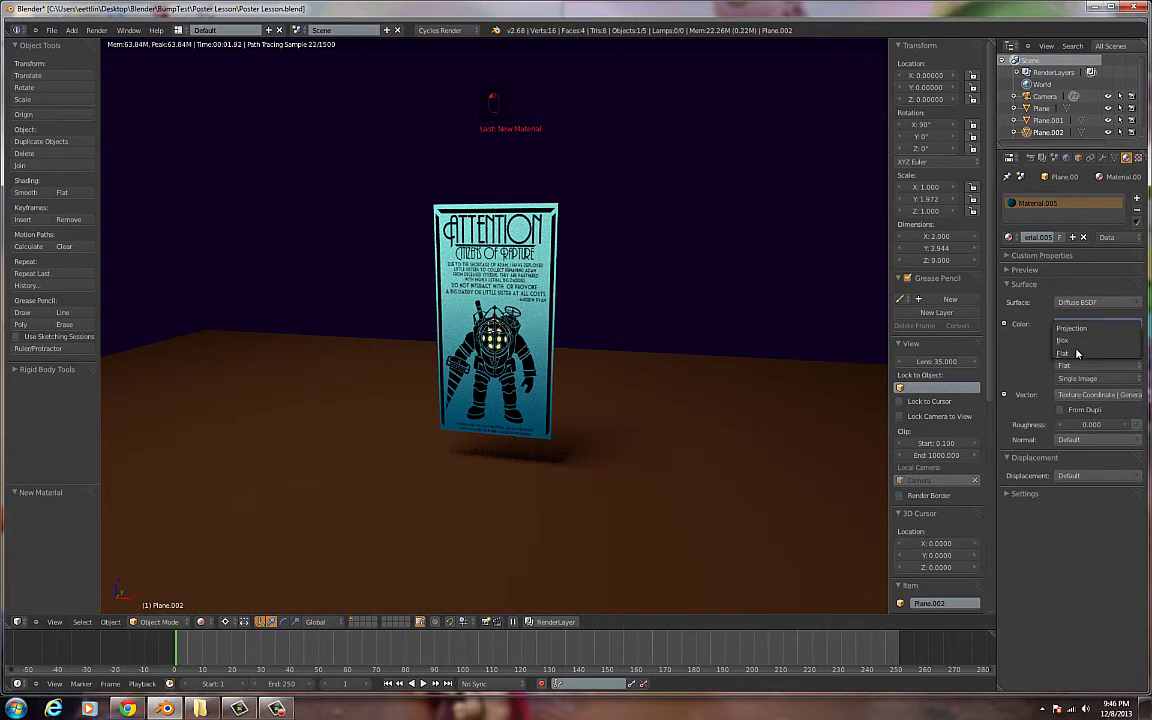
left_click(1077, 341)
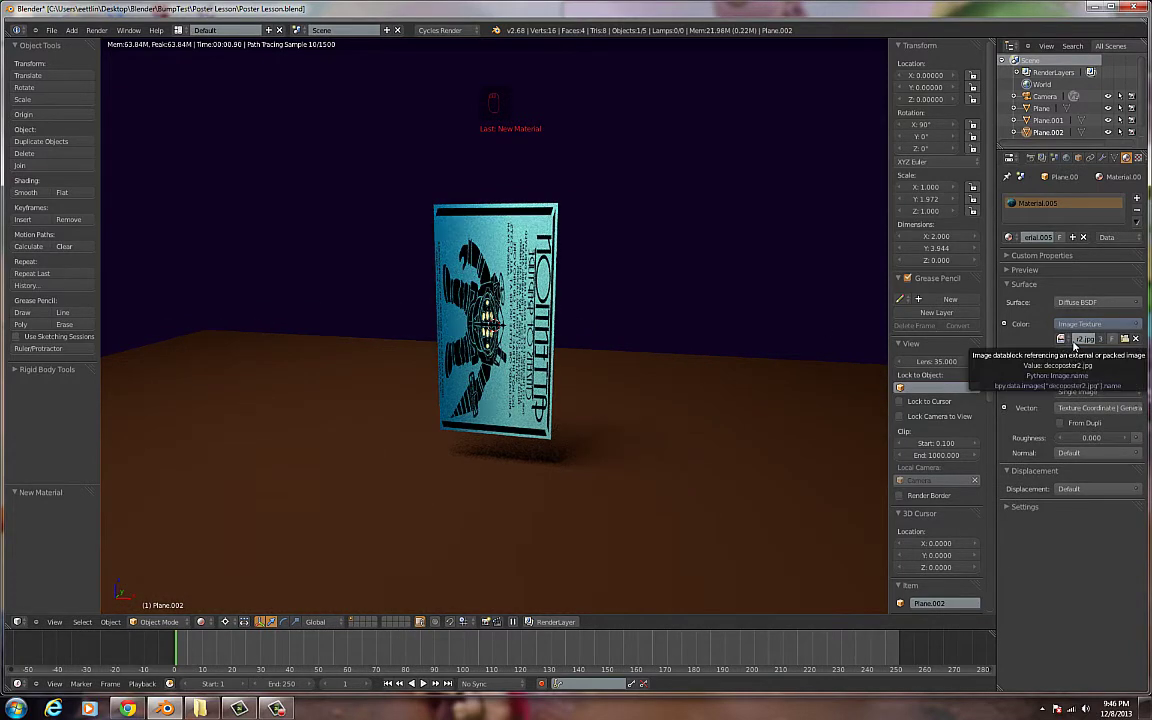
left_click(1080, 366)
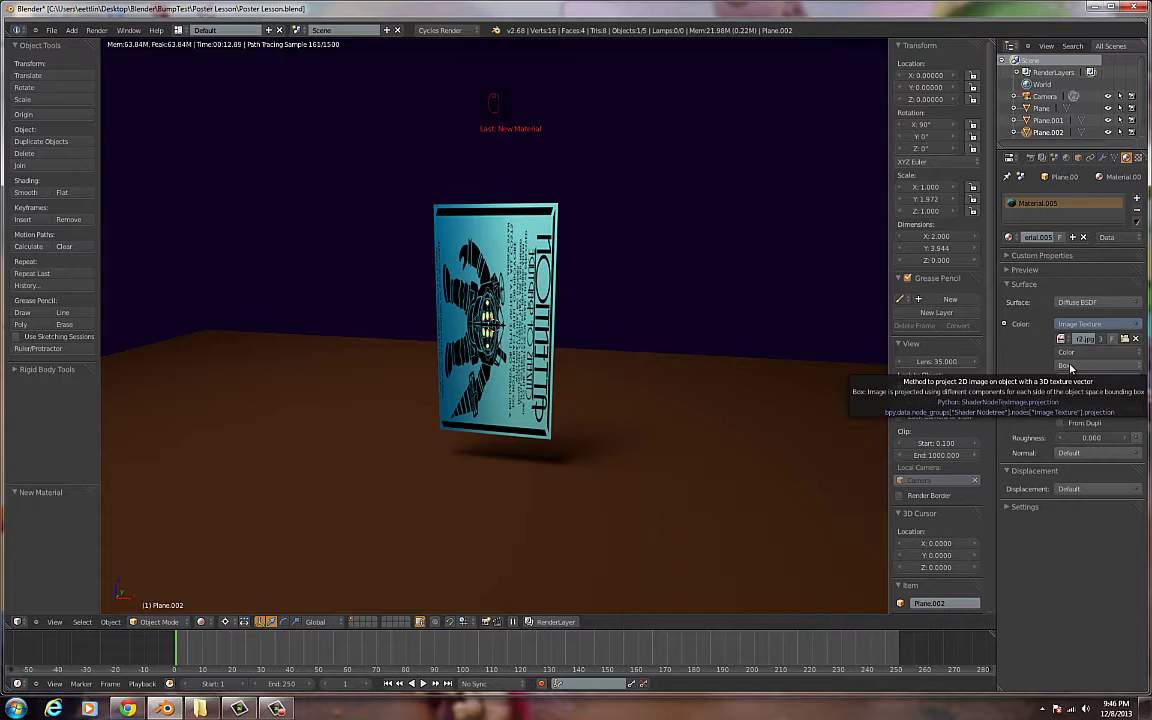
left_click(1070, 366)
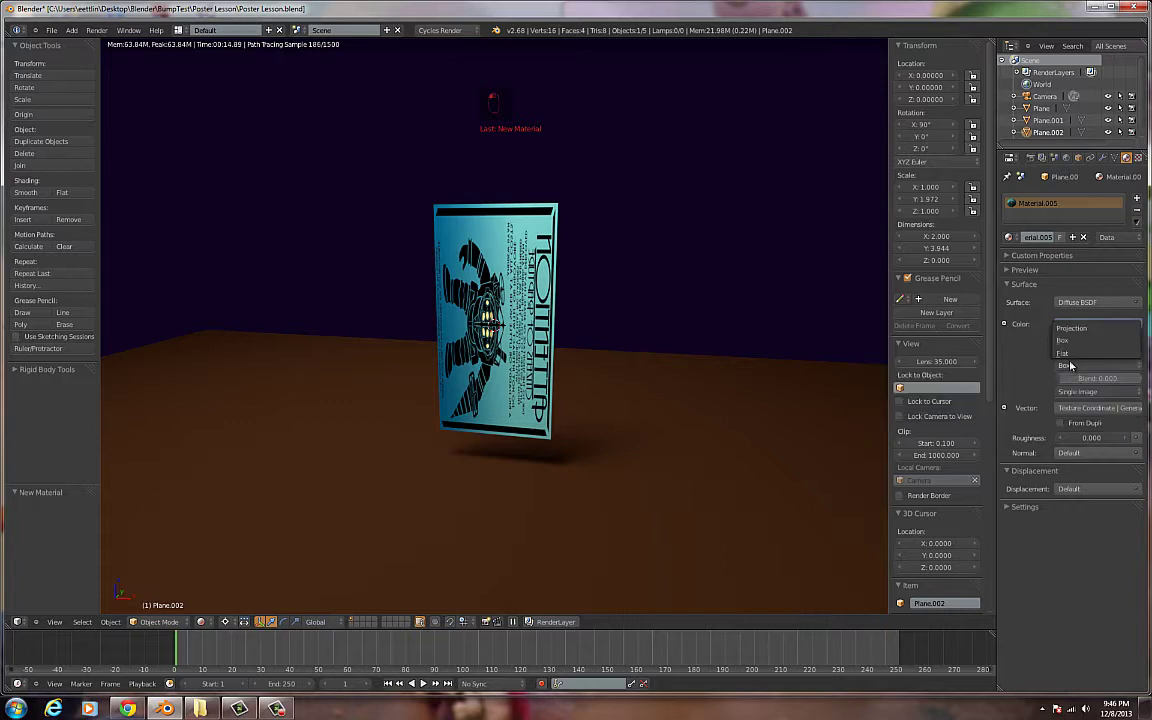
left_click(1010, 319)
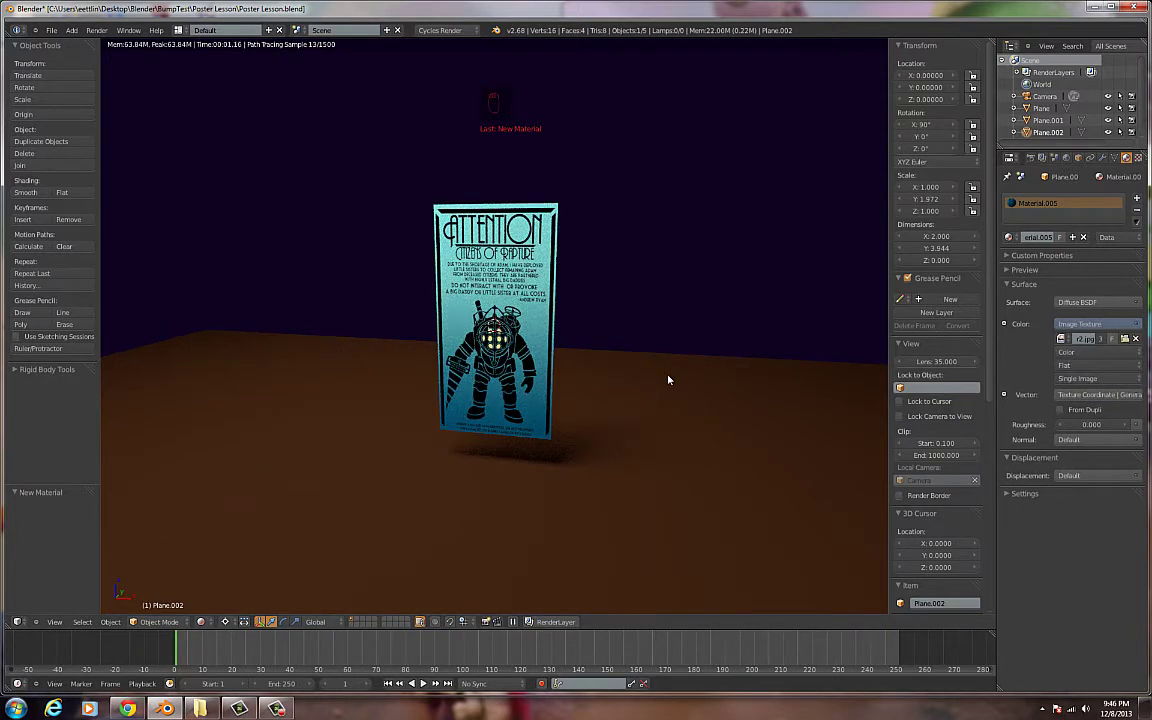
Step: Switch the viewport shading back to Solid with the whole floor and poster plane in view
scroll(669, 380, "down", 2)
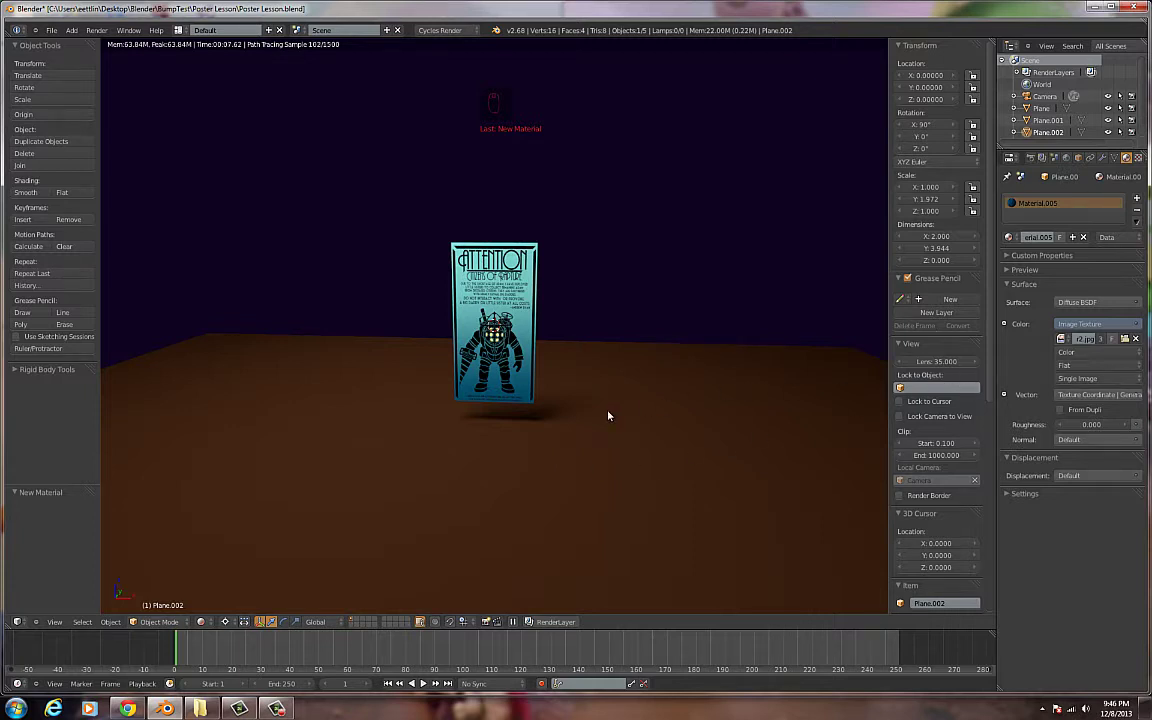
left_click(201, 621)
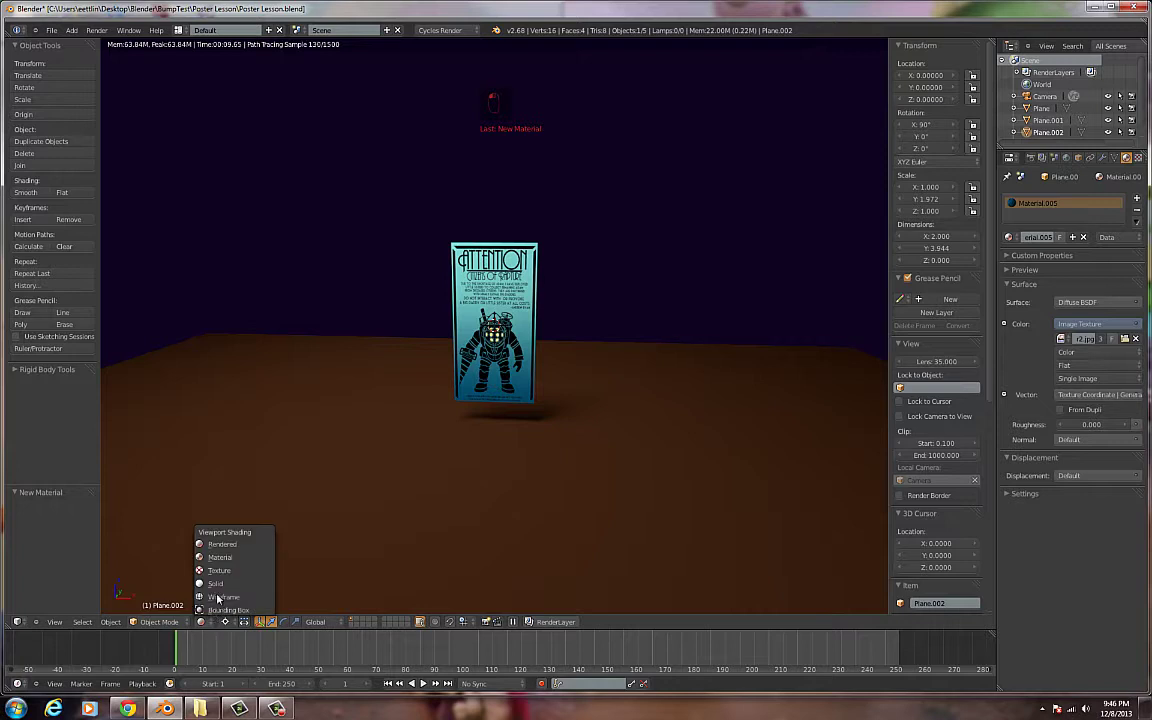
left_click(203, 528)
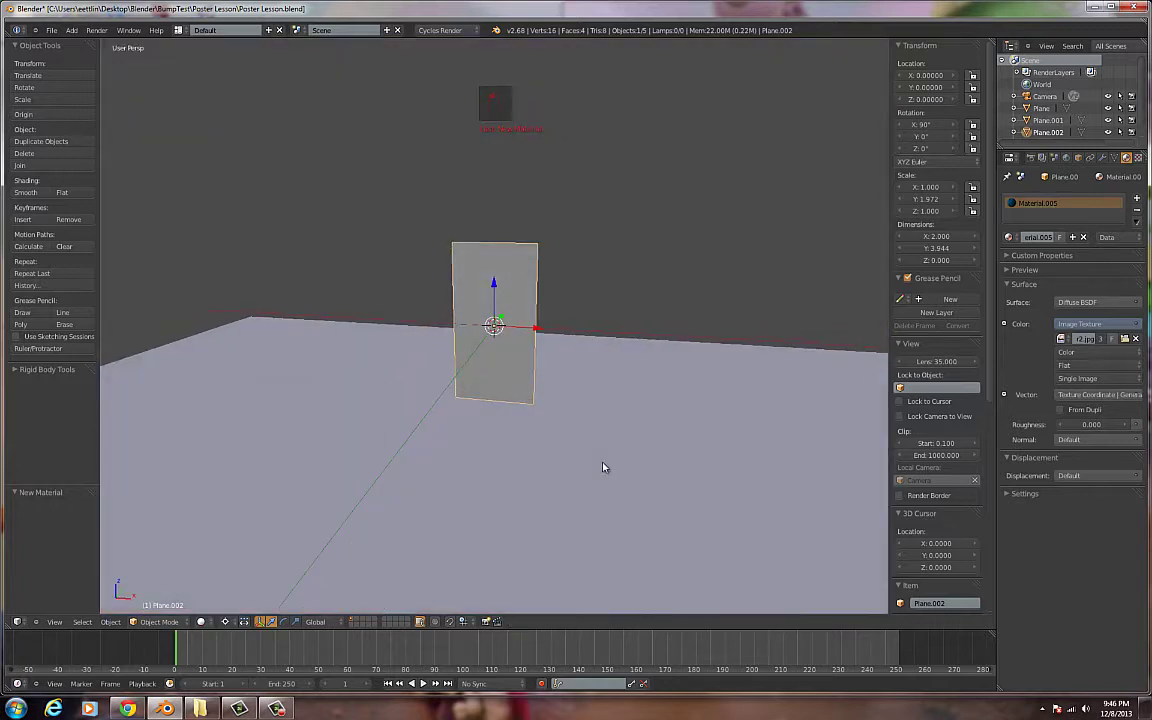
scroll(608, 463, "down", 4)
key("KP_6")
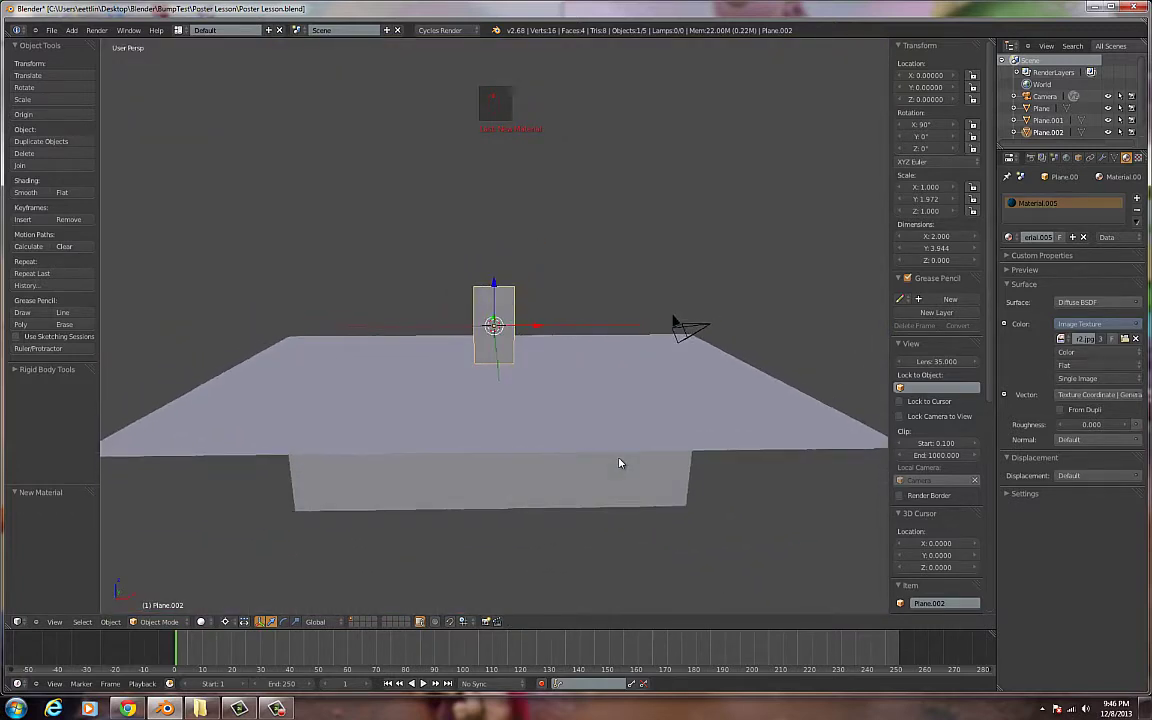
Step: Add a lattice object at the scene centre, where the poster plane stands
middle_click_drag(547, 370, 502, 318)
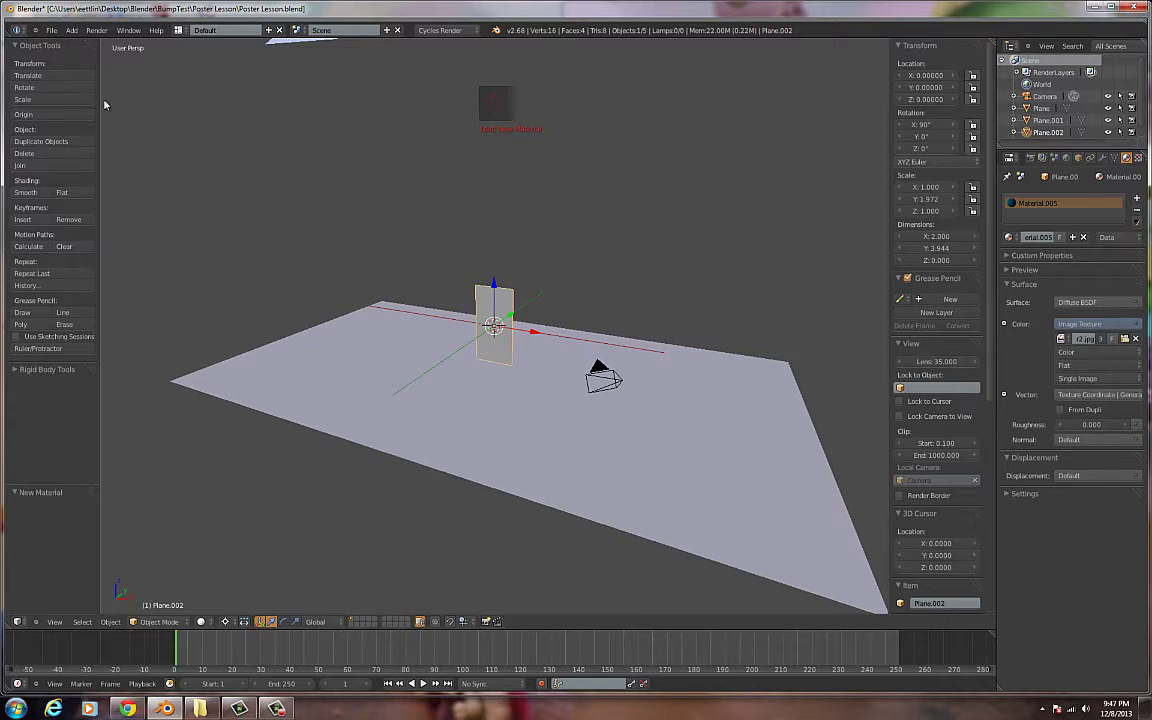
left_click(72, 30)
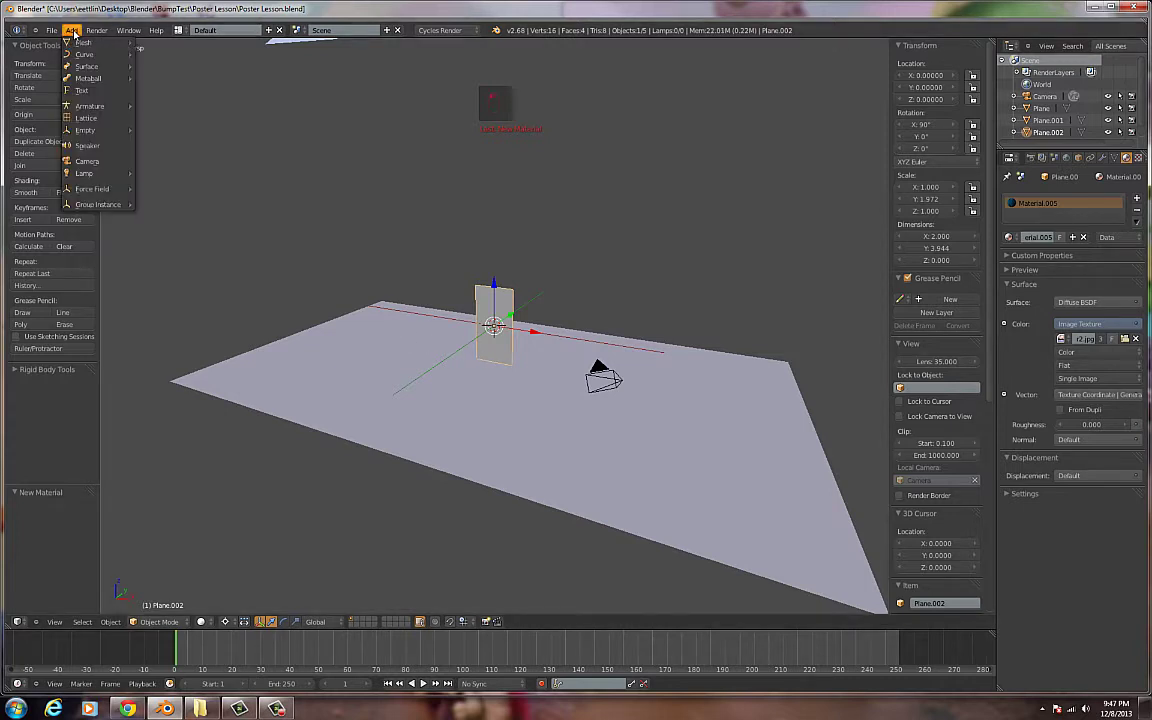
mouse_move(73, 44)
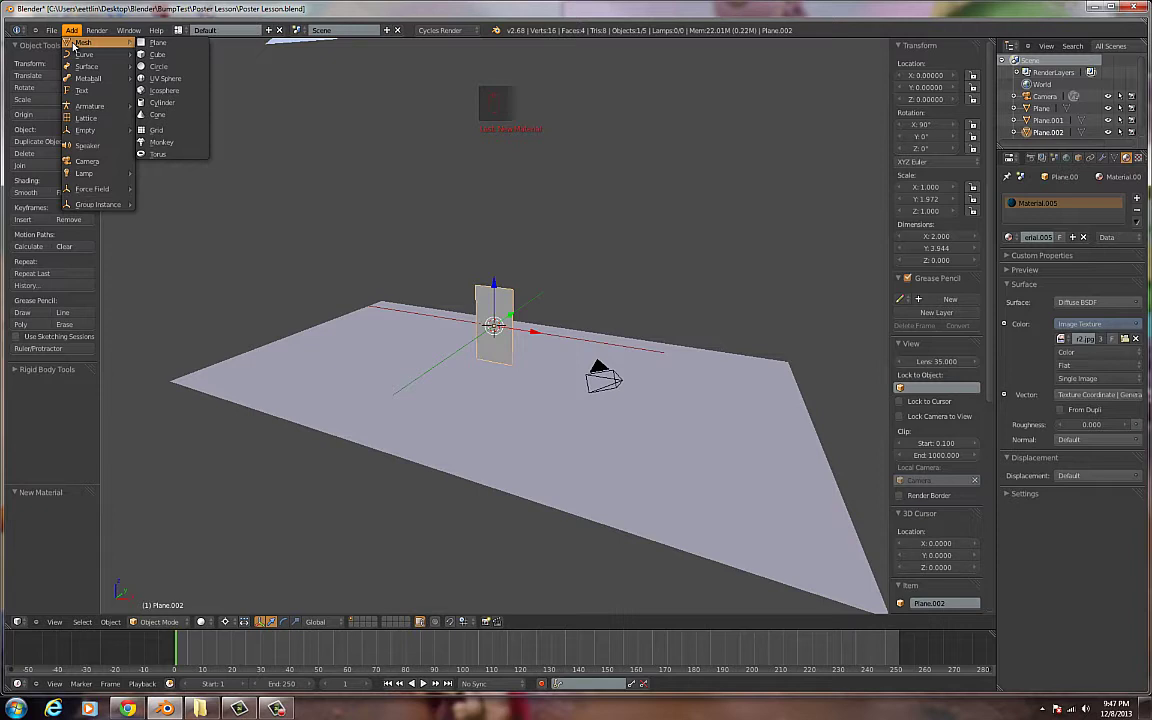
left_click(86, 118)
middle_click_drag(209, 182, 445, 267)
scroll(535, 355, "up", 4)
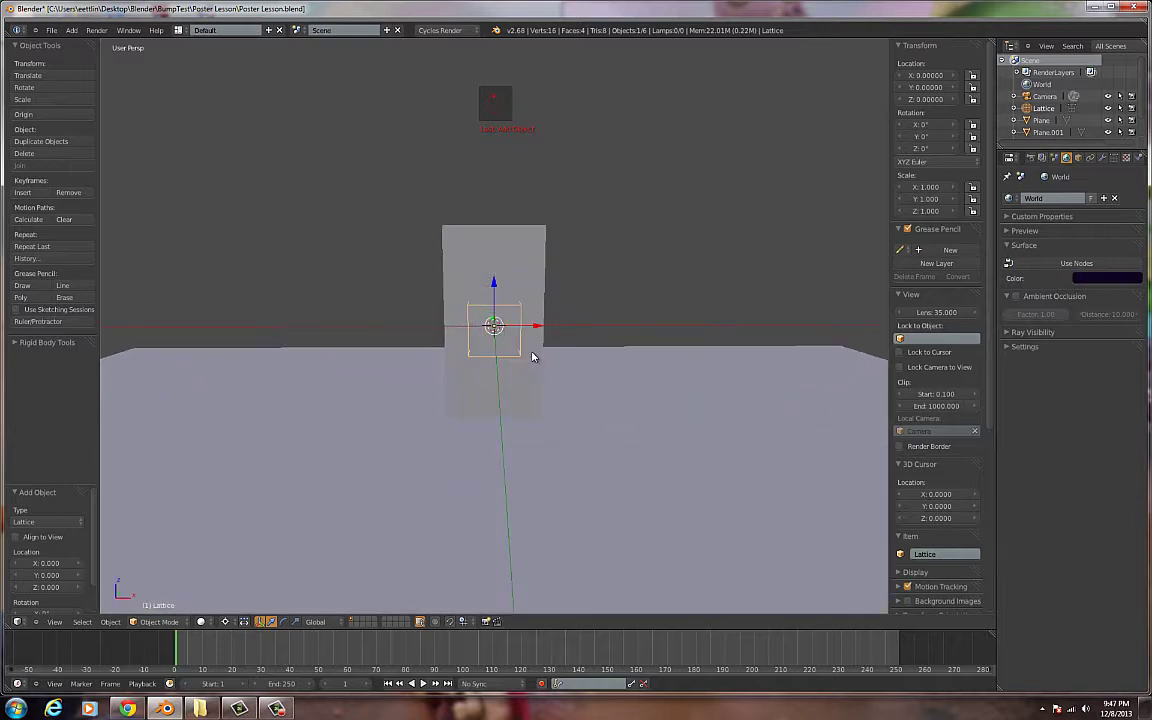
scroll(532, 357, "up", 3)
Step: Stretch all of the lattice's points along Z by a factor of about 4.07 to span the poster plane's height
key("Tab")
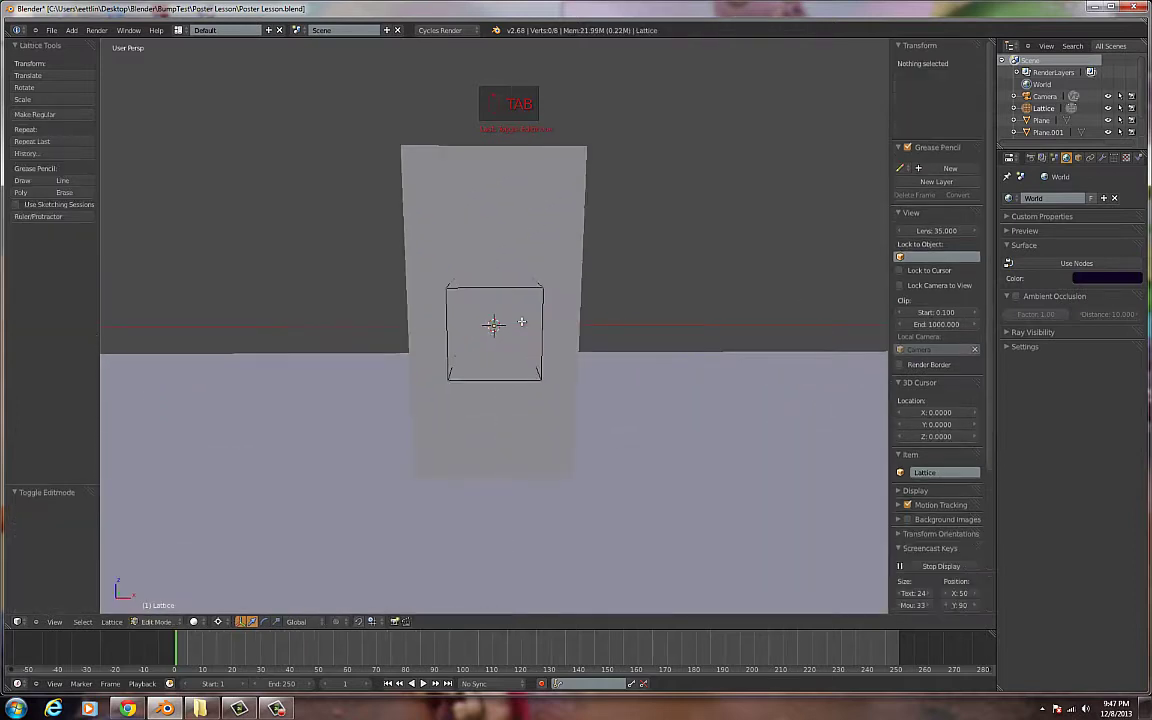
key("a")
key("a")
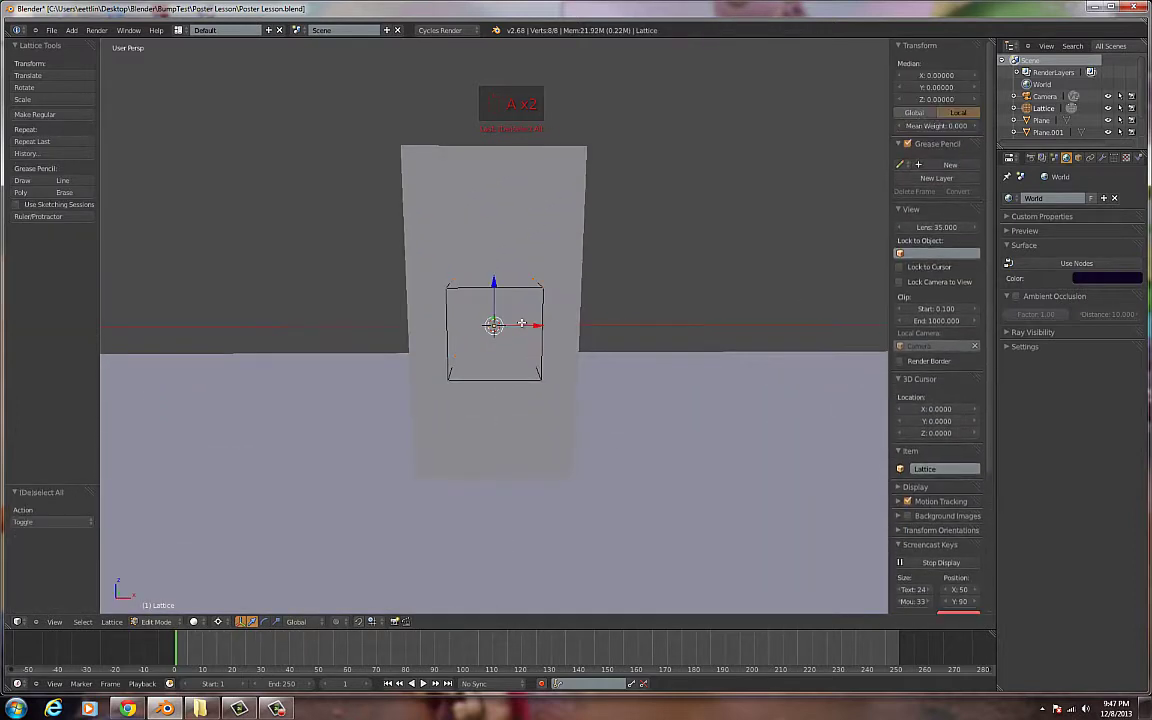
key("s")
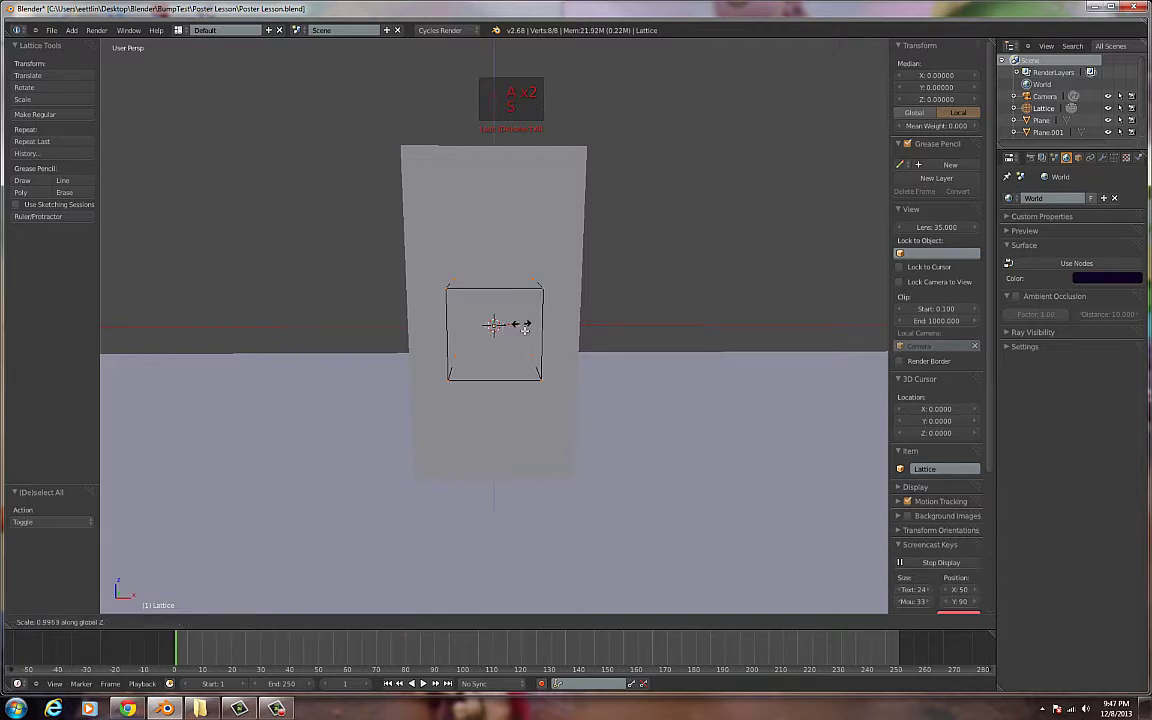
key("z")
left_click(587, 388)
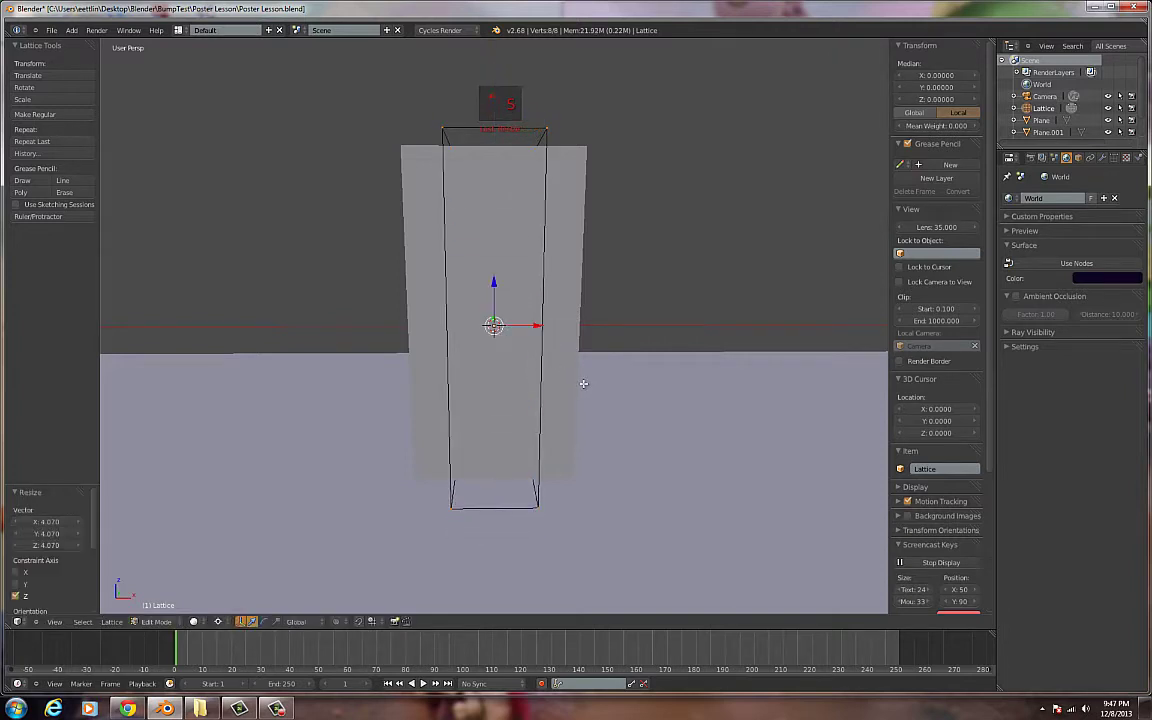
Step: Scale the lattice points by about 2.085 along X and about 0.231 along Y so the cage closely surrounds the poster
key("s")
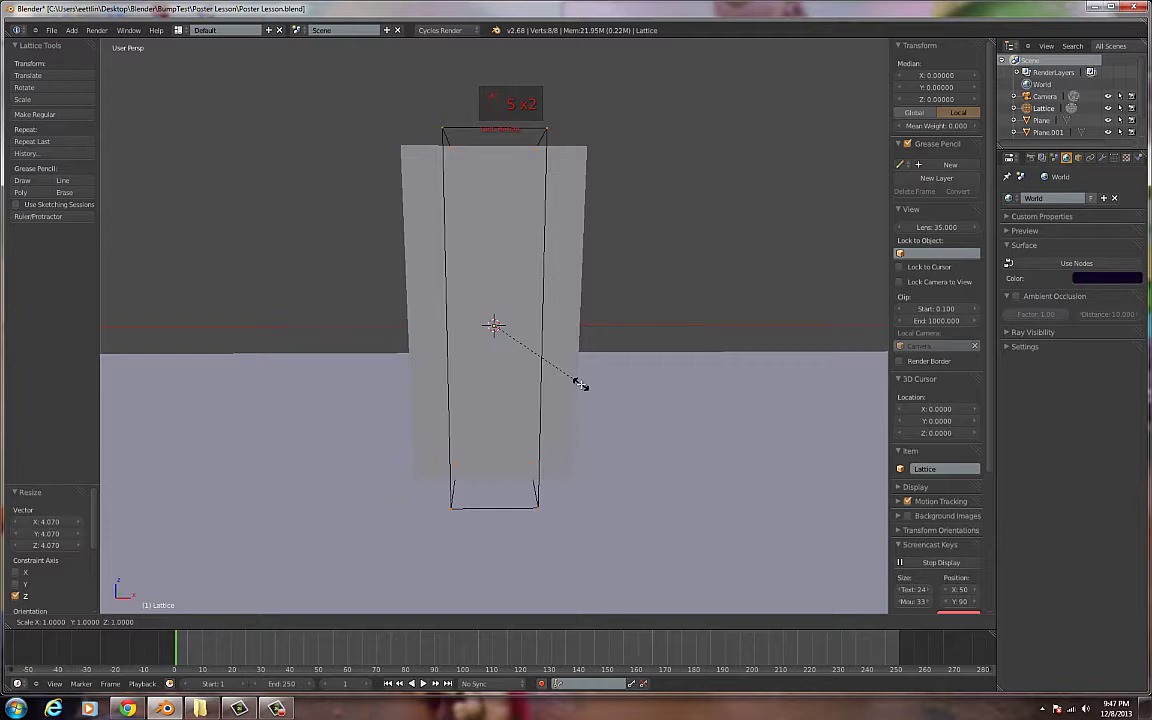
left_click(684, 427)
middle_click_drag(684, 427, 663, 491)
key("s")
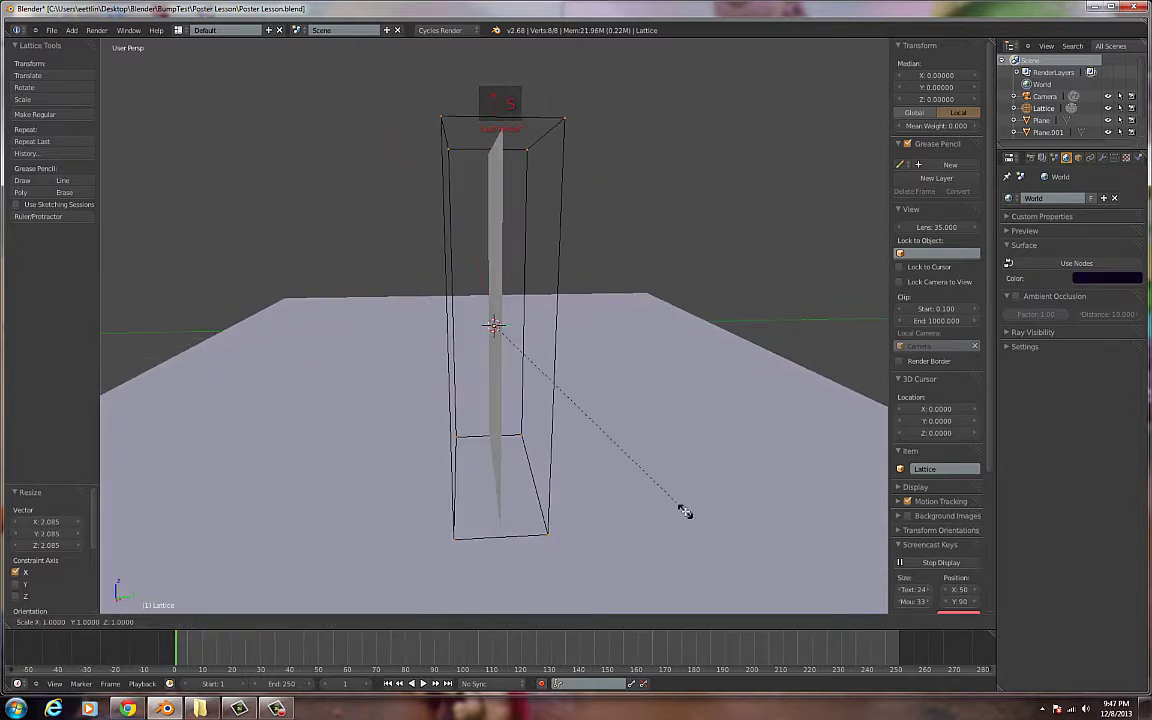
key("y")
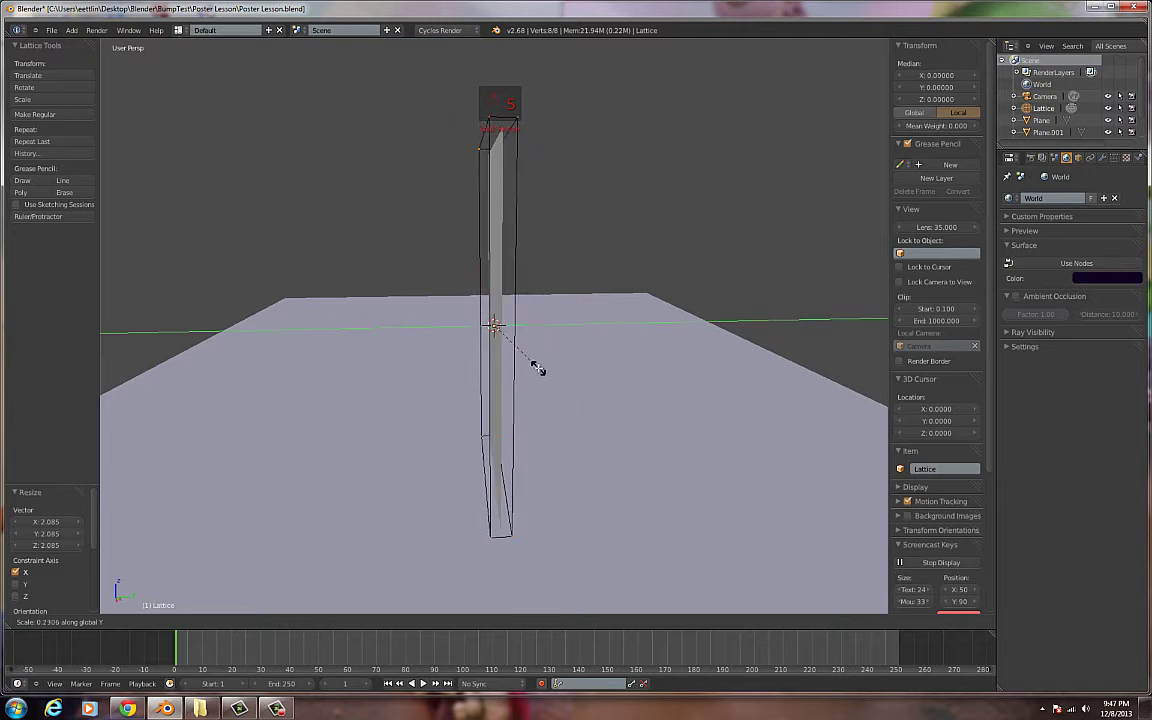
left_click(537, 368)
middle_click_drag(507, 404, 628, 360)
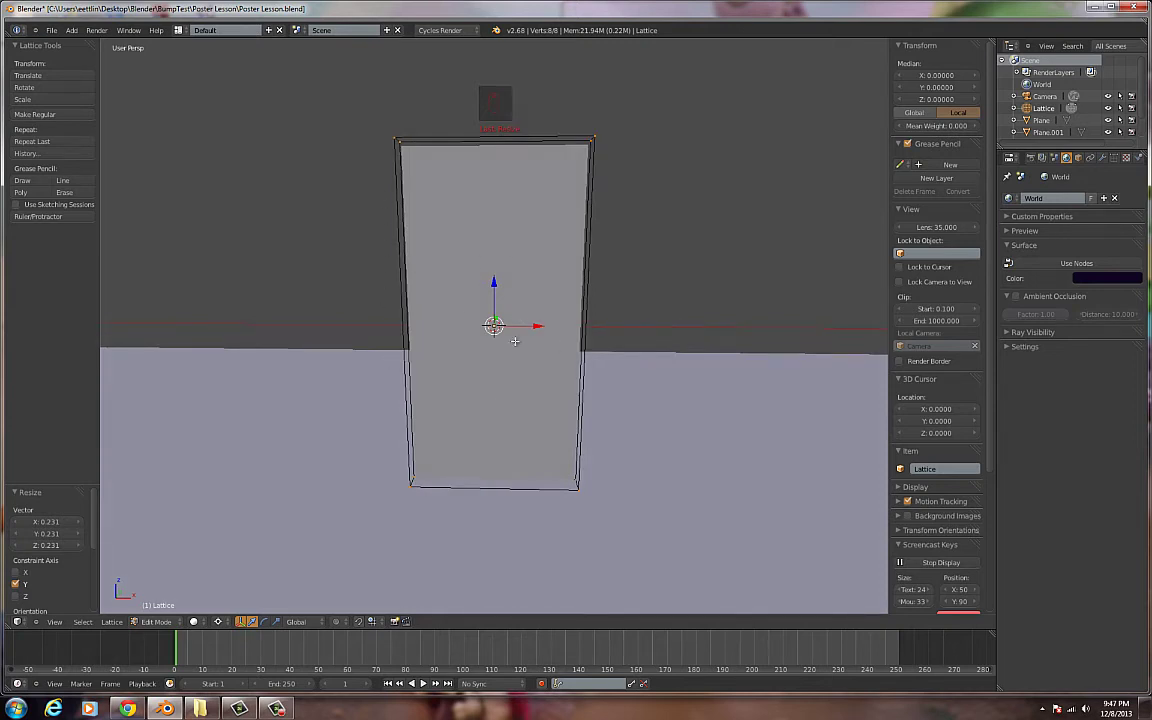
key("Tab")
Step: Subdivide the poster plane's mesh with 10 cuts
right_click(529, 300)
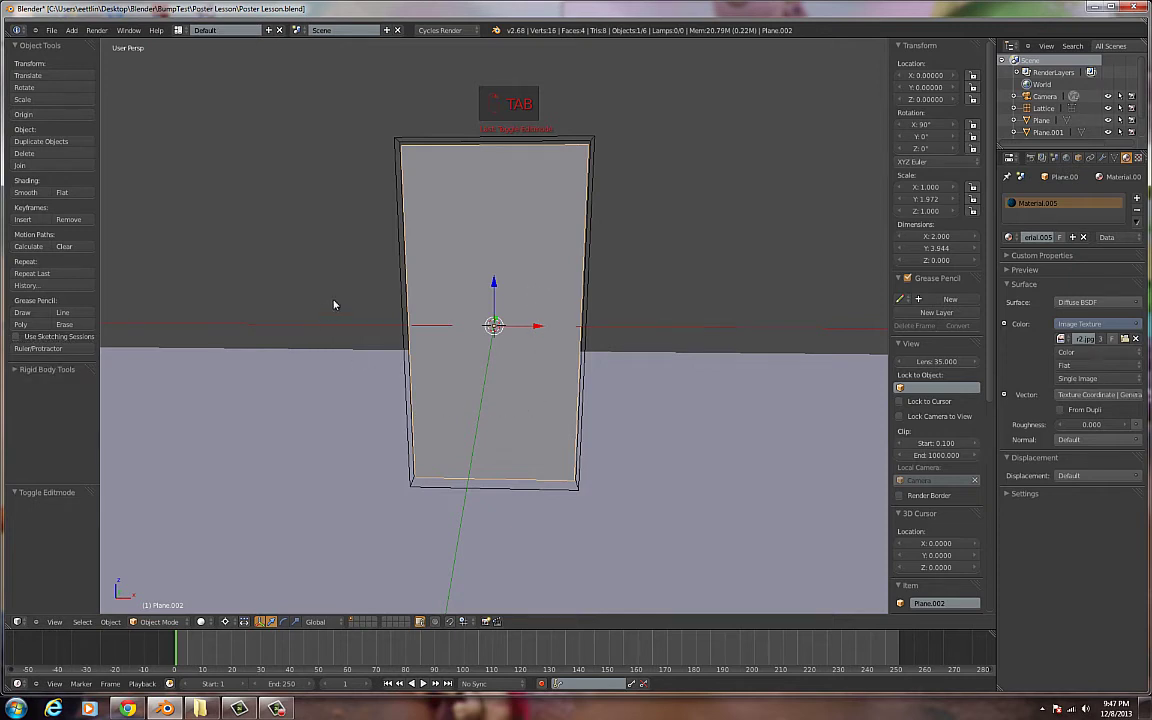
key("Tab")
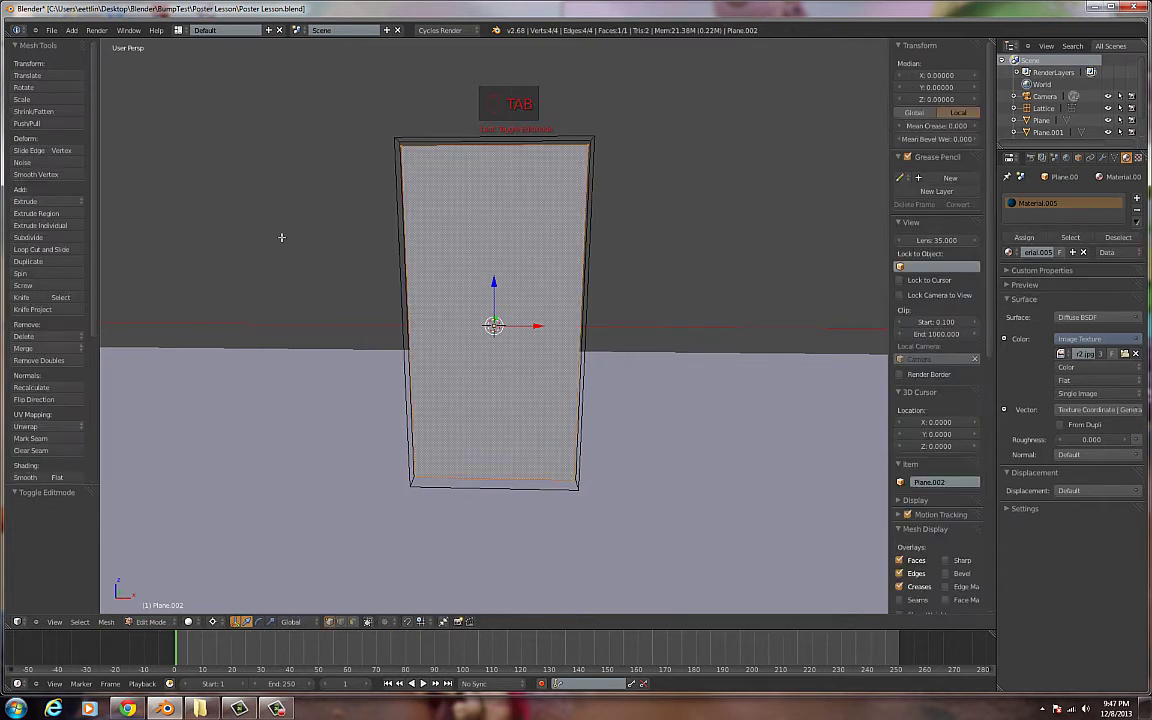
key("w")
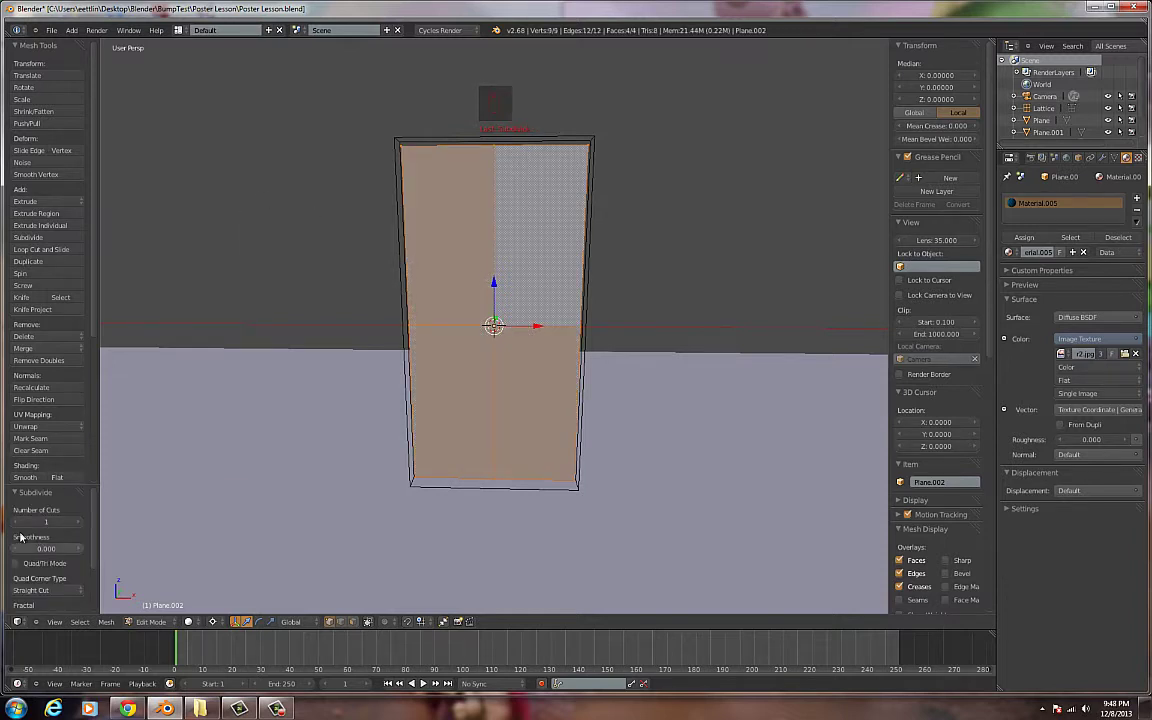
left_click_drag(33, 522, 113, 524)
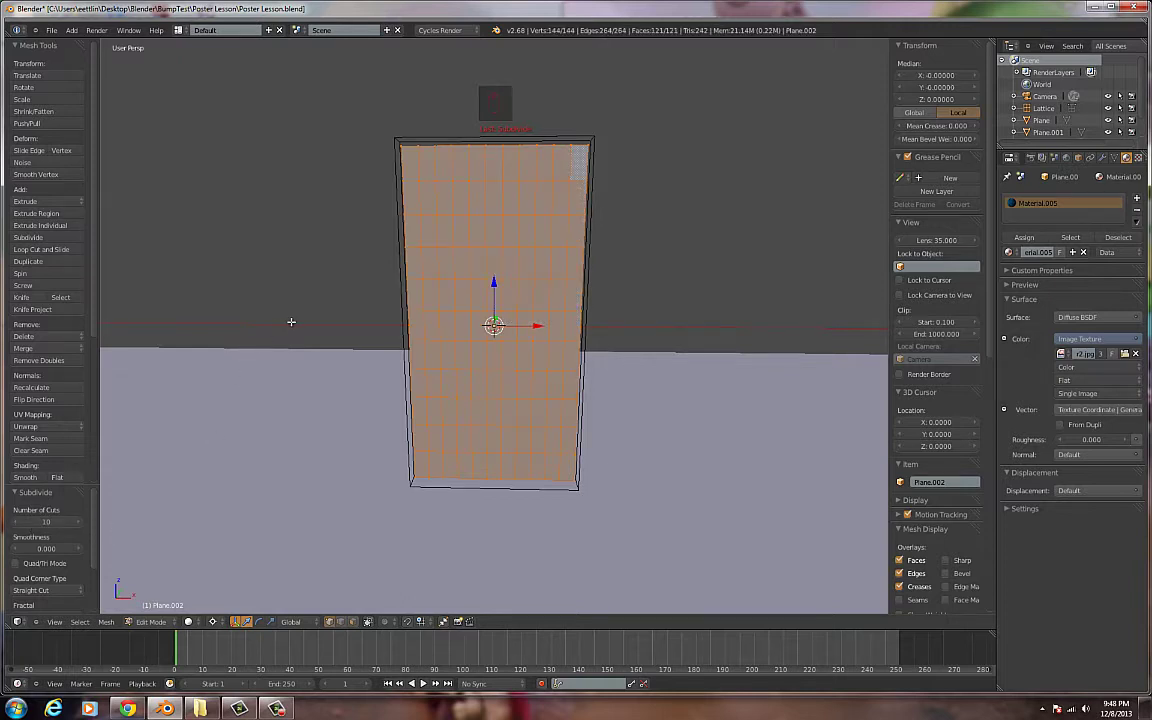
Step: Subdivide the whole poster mesh a second time with 4 cuts and return to Object Mode
key("a")
key("a")
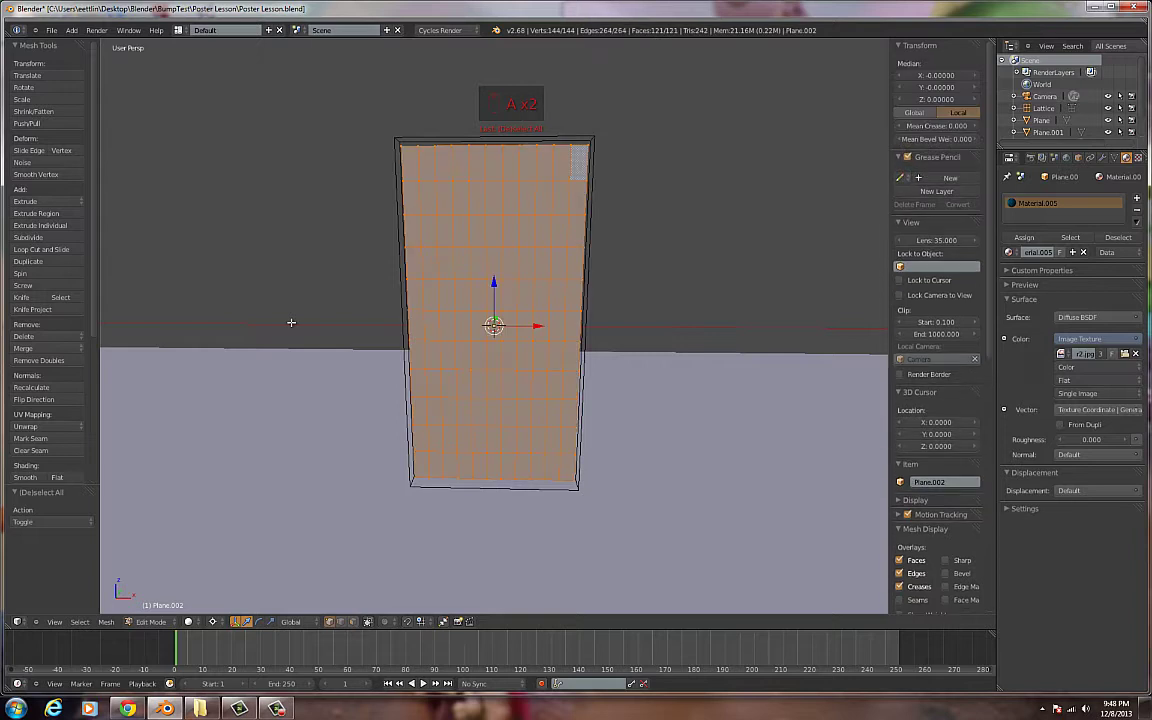
key("w")
left_click(290, 270)
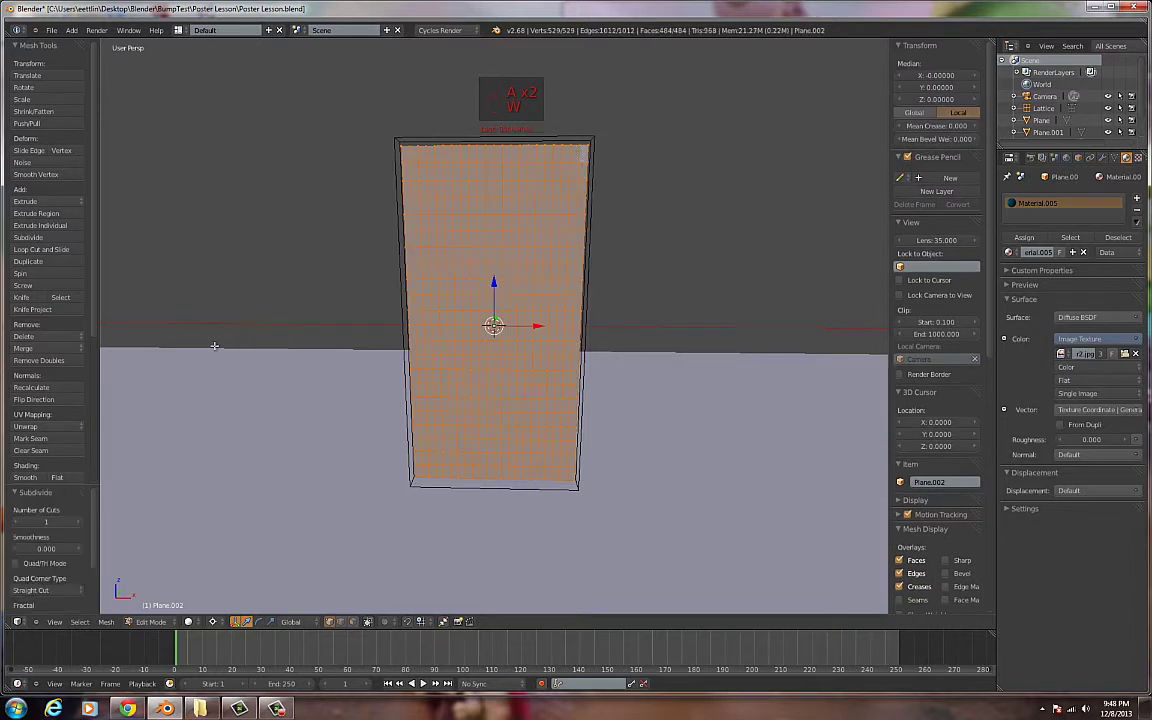
left_click(30, 523)
left_click_drag(30, 523, 33, 520)
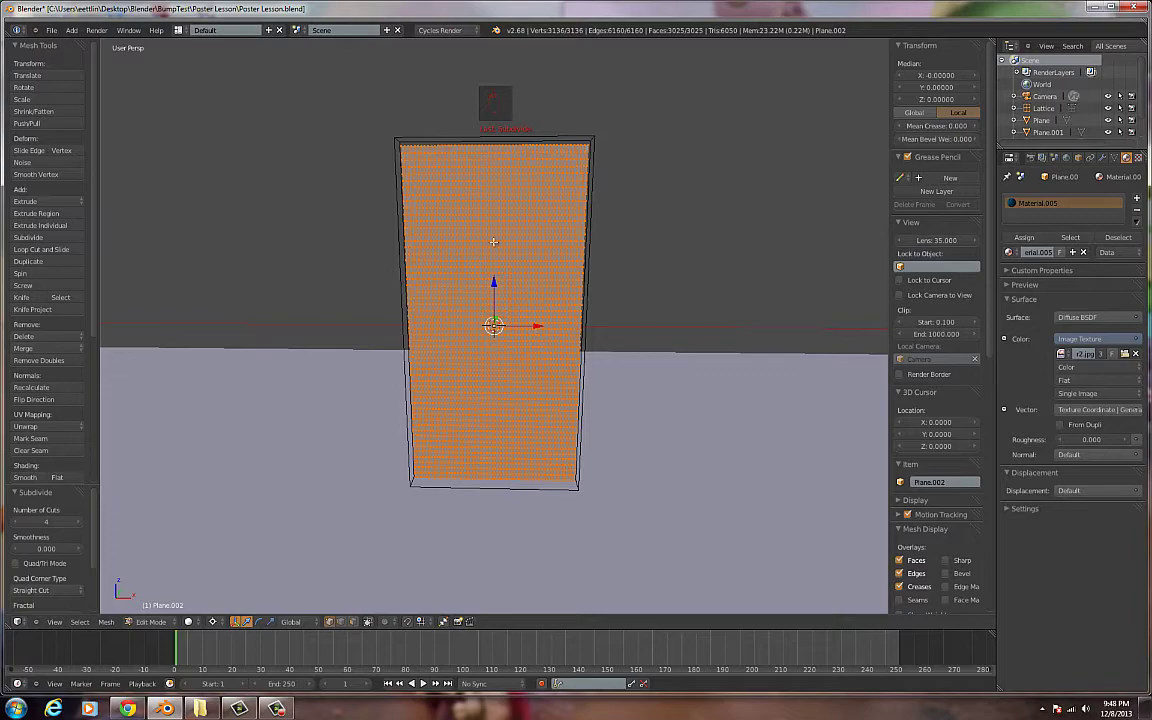
middle_click_drag(300, 380, 346, 374)
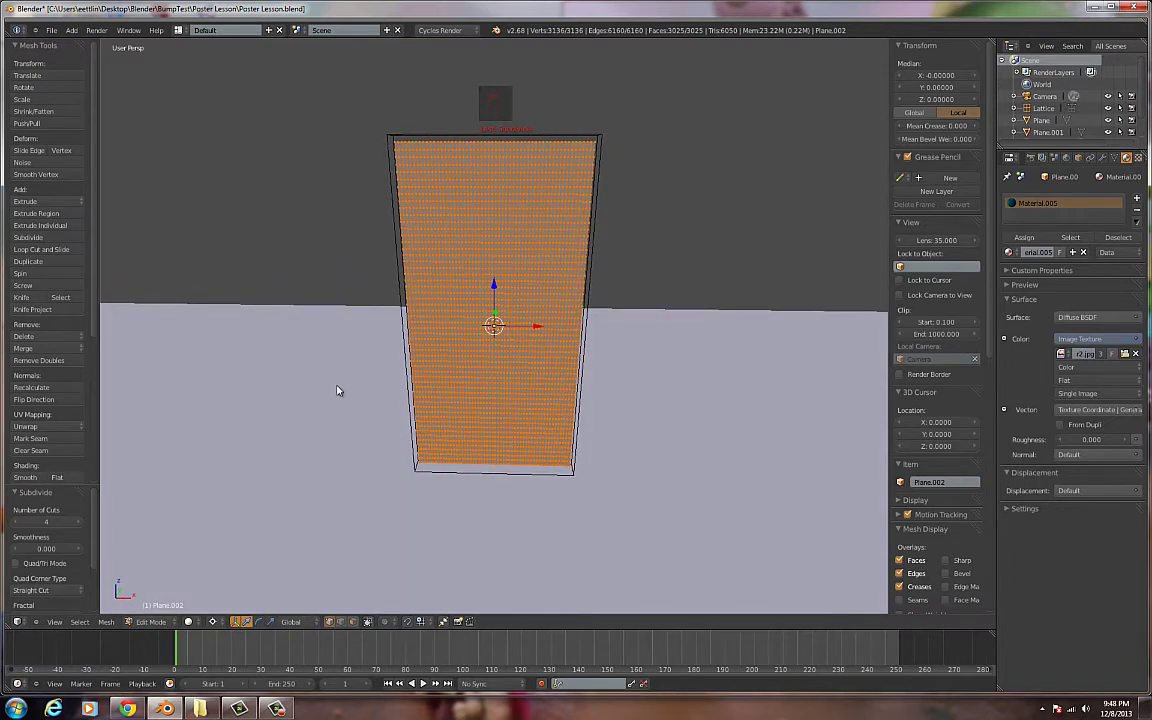
key("Tab")
Step: Set the lattice's U resolution to 7 points
right_click(401, 316)
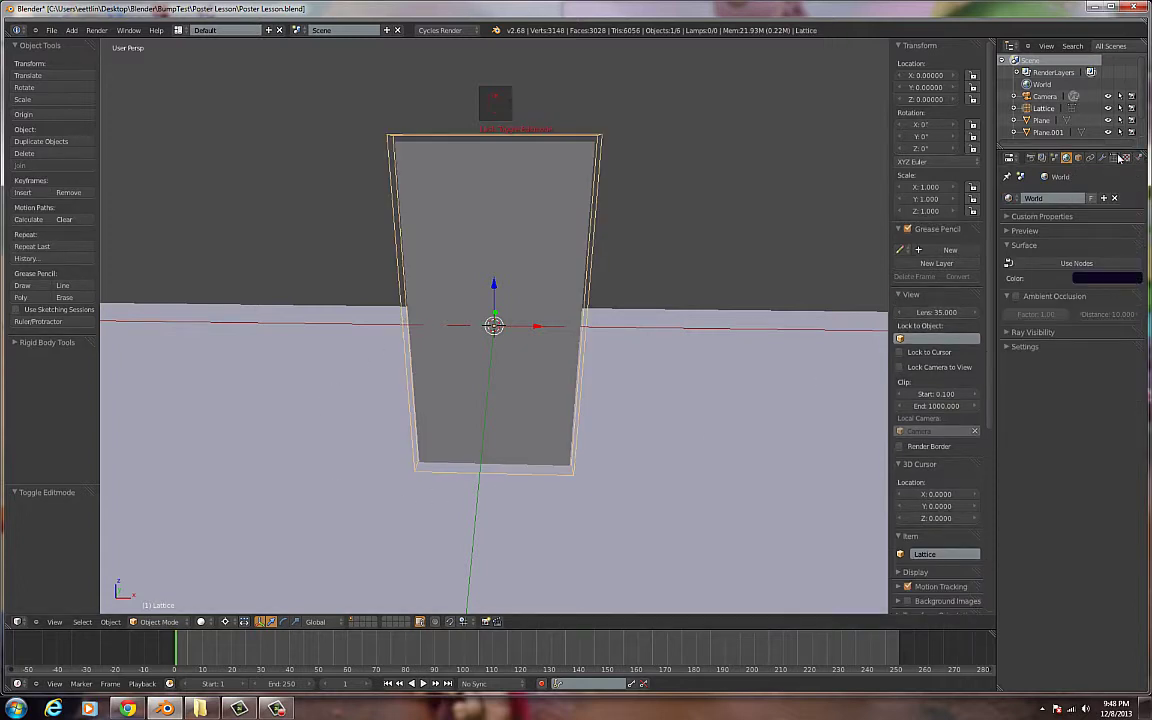
left_click(1114, 158)
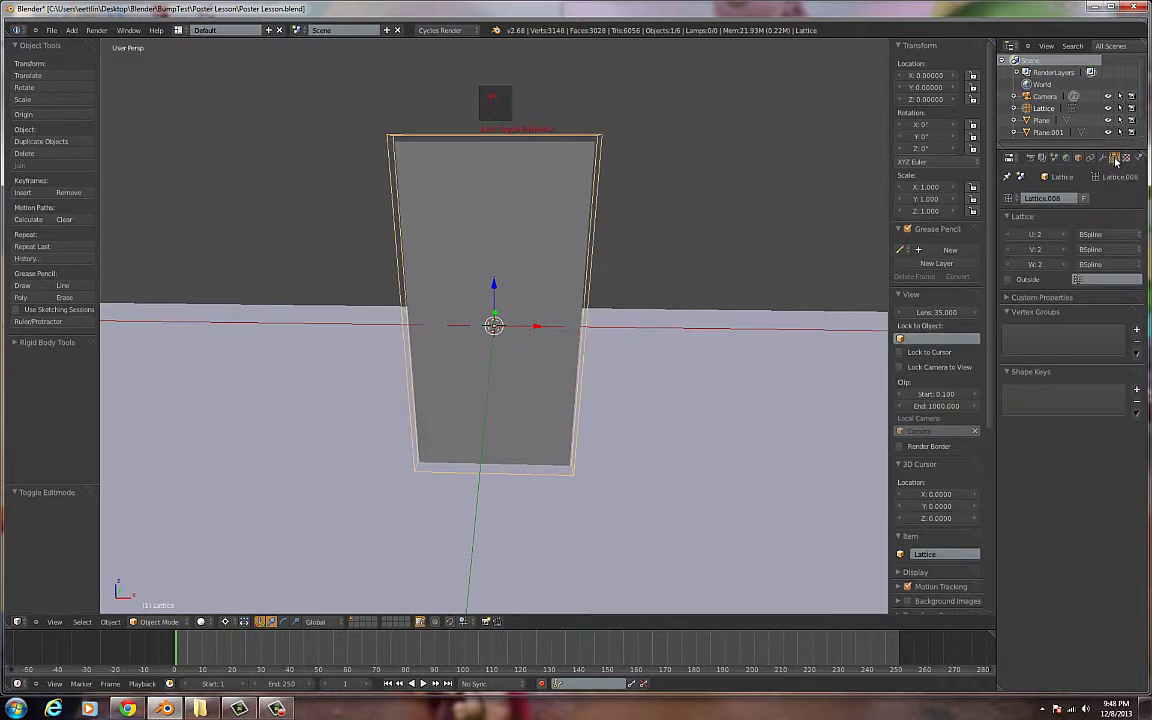
left_click(1062, 235)
left_click(1062, 235)
left_click(1062, 235)
left_click(1062, 235)
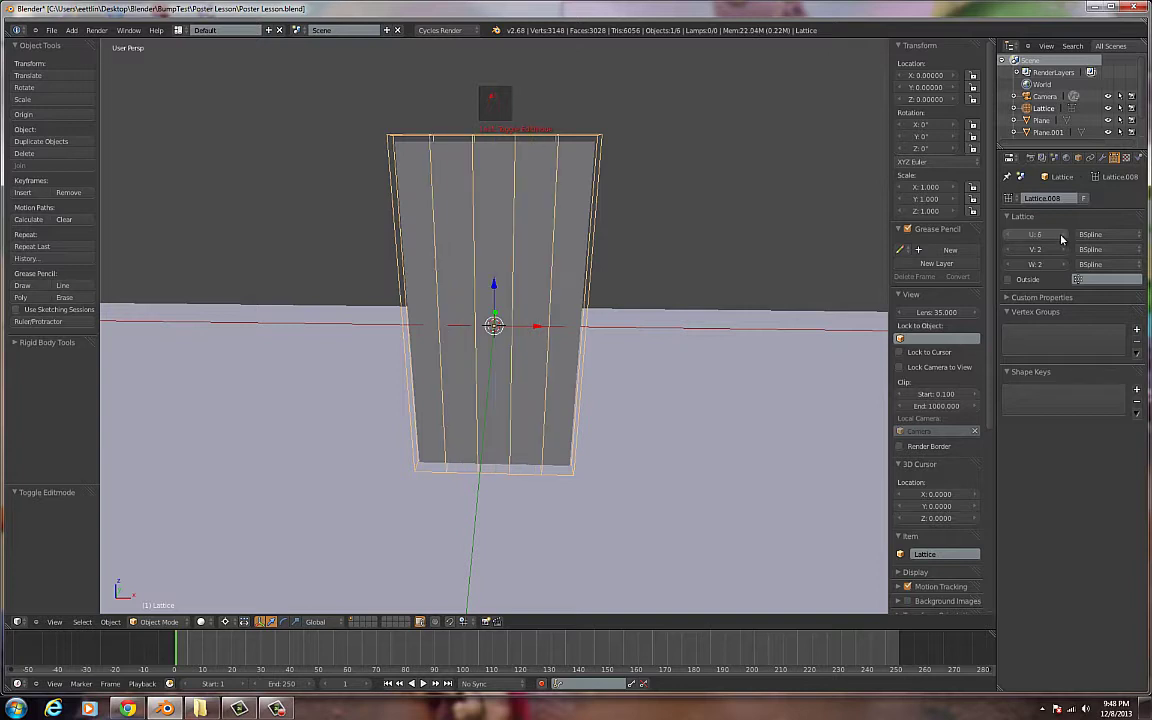
left_click(1062, 236)
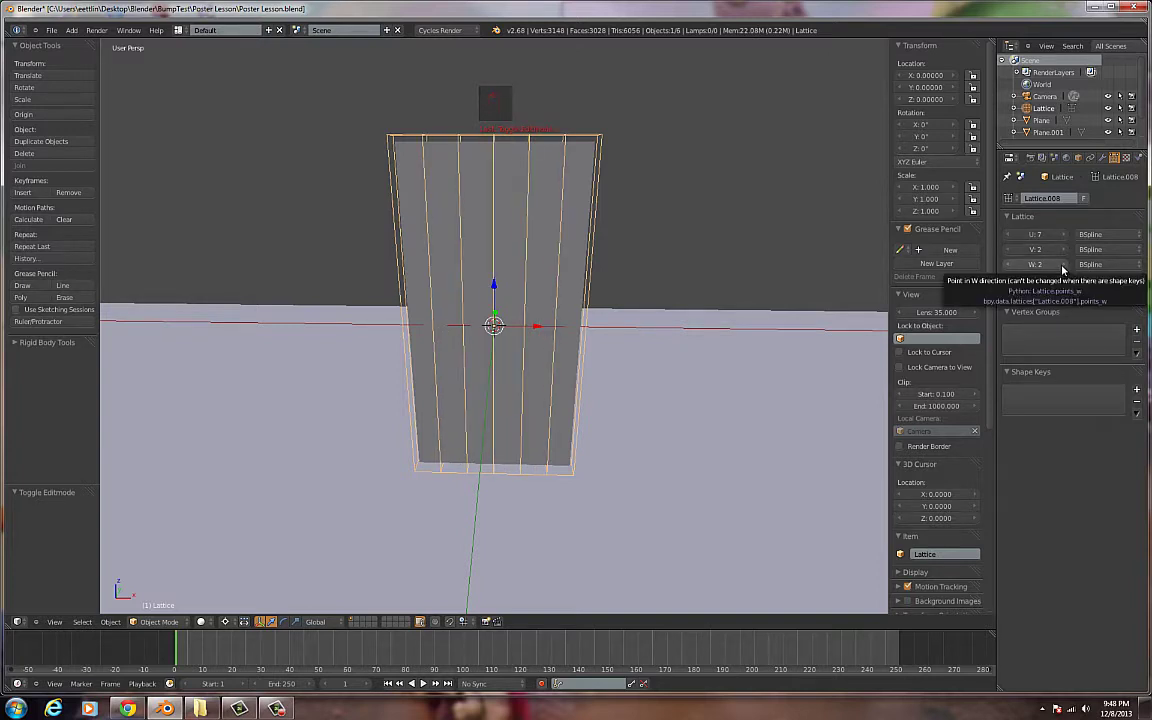
Step: Set the lattice's W resolution to 10 points
left_click(1062, 265)
left_click(1062, 265)
left_click(1062, 265)
left_click(1062, 265)
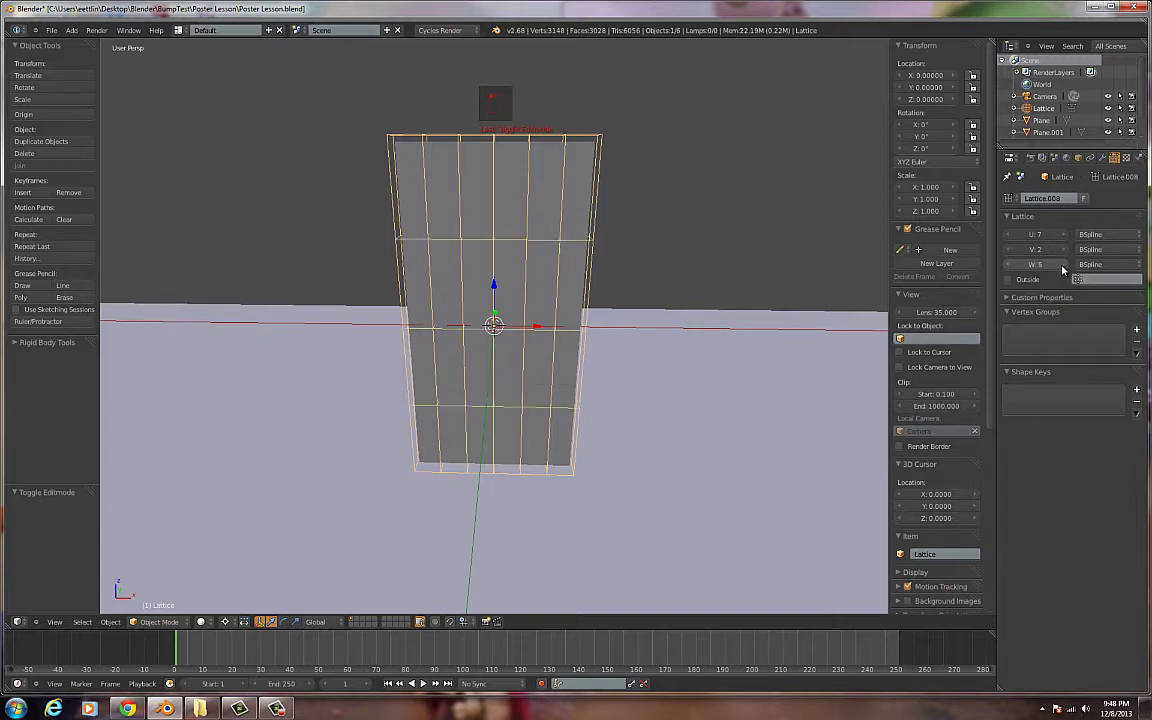
left_click(1062, 265)
left_click(1062, 265)
left_click(1062, 265)
left_click(1062, 265)
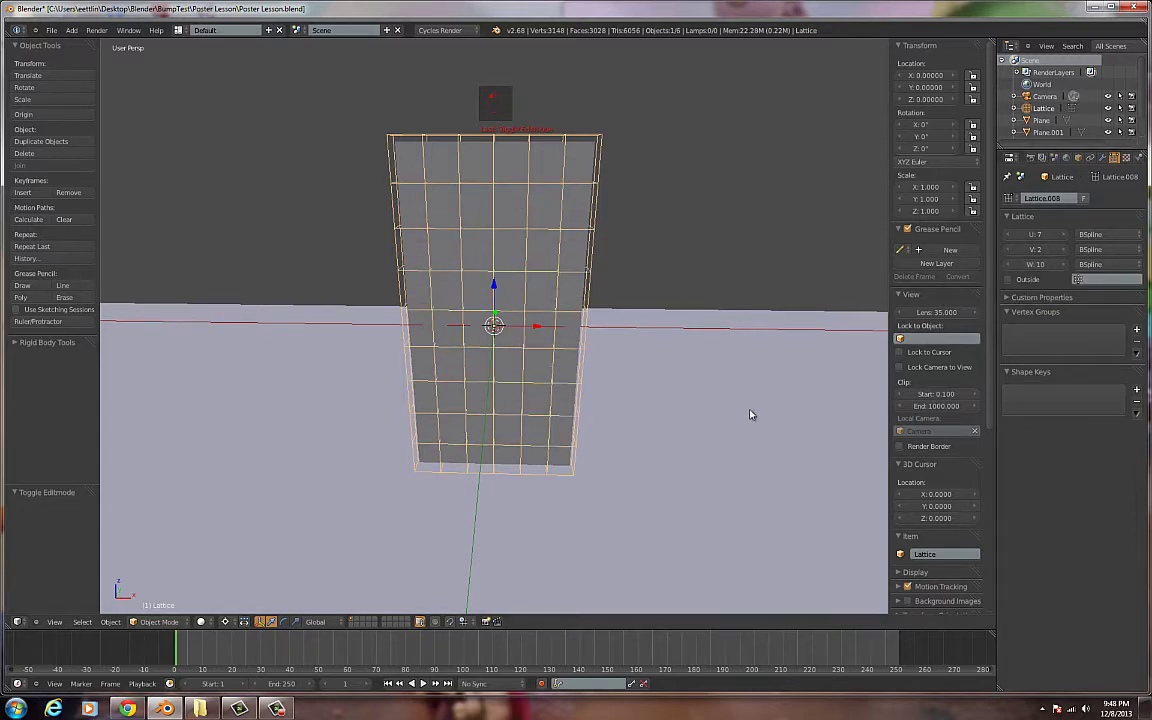
Step: Enable the Outside option for the lattice so only its outer points are used
middle_click_drag(751, 414, 620, 399)
left_click(1008, 279)
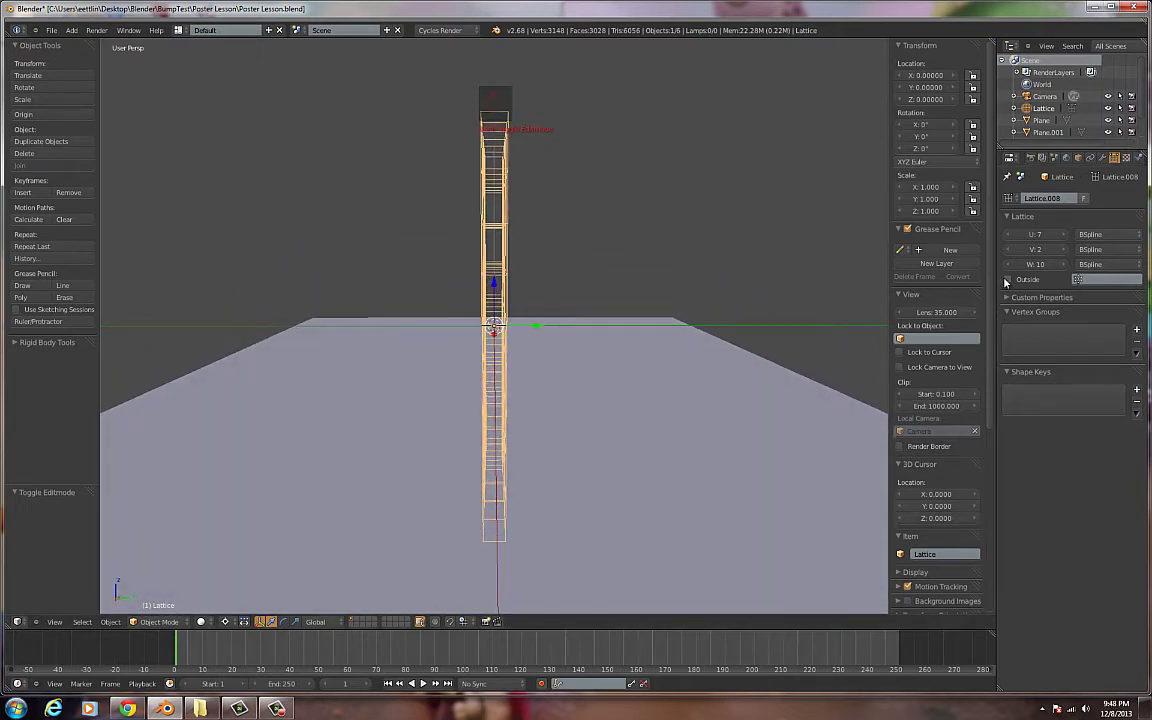
middle_click_drag(674, 324, 798, 348)
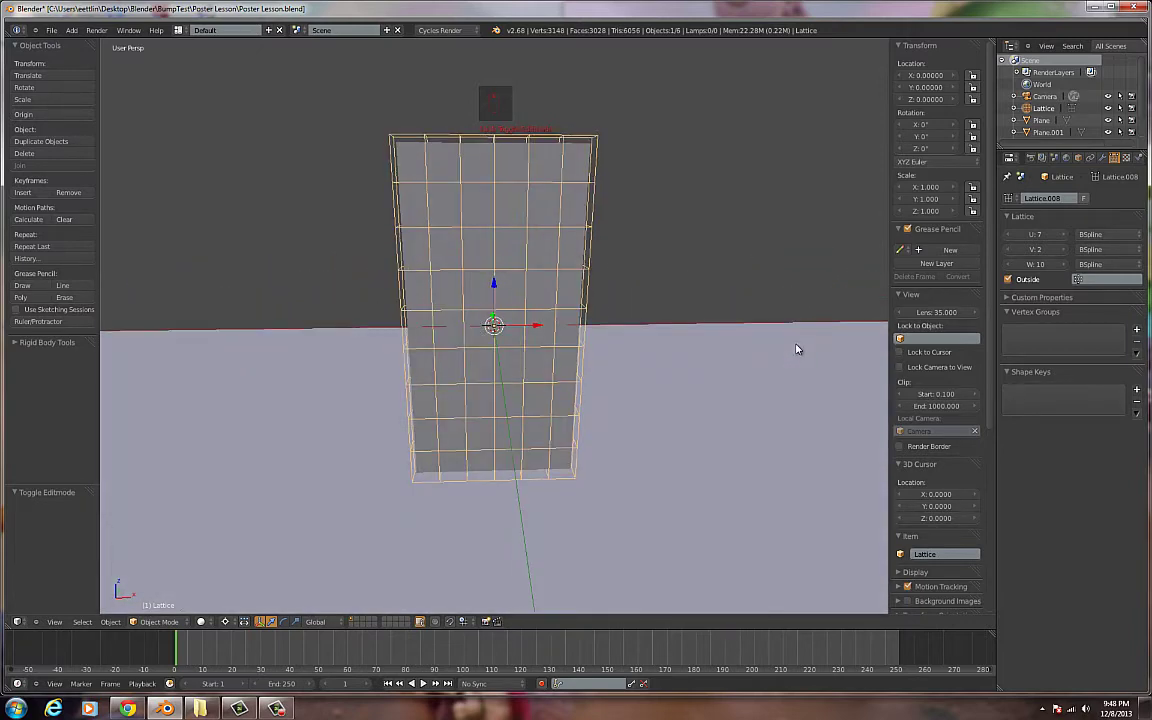
Step: Parent the poster plane to the lattice with Lattice Deform
middle_click_drag(760, 358, 711, 356)
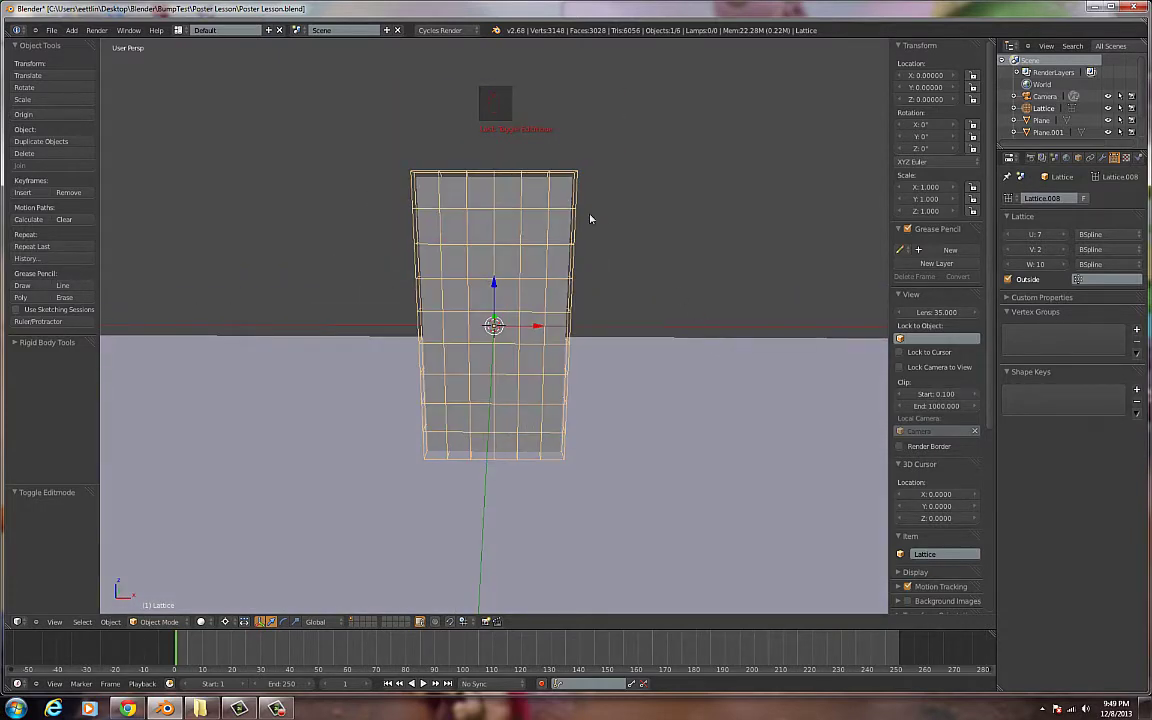
right_click(571, 236)
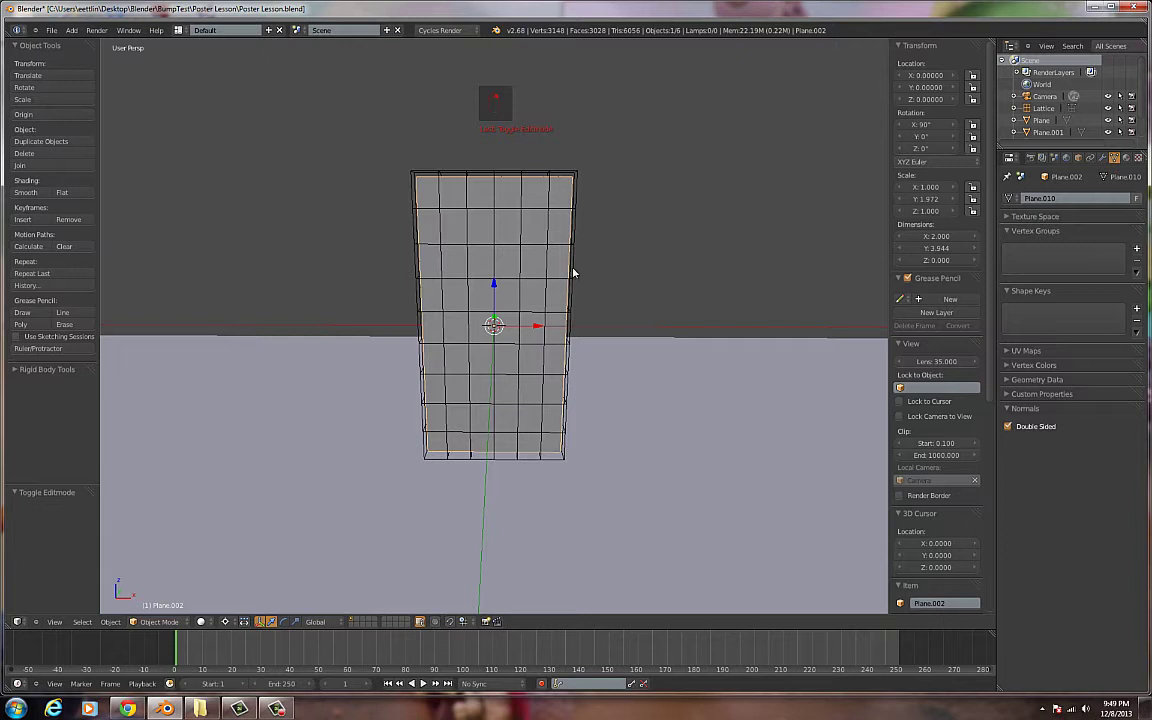
right_click(566, 210, "shift")
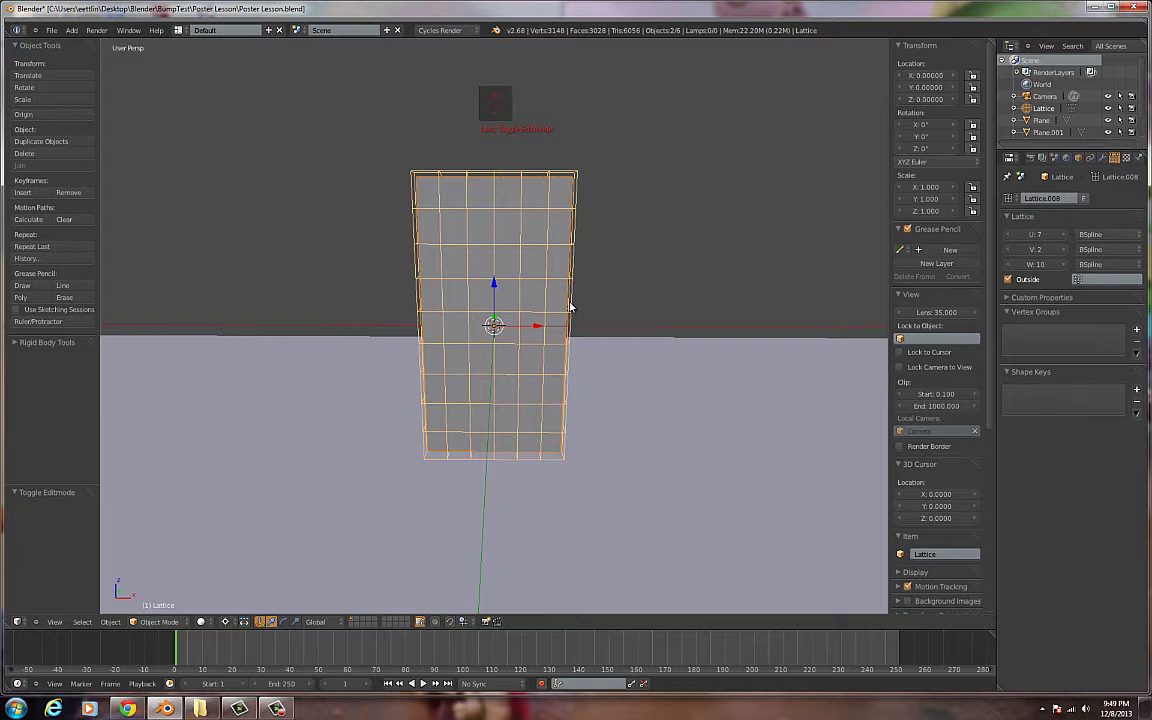
key("ctrl+p")
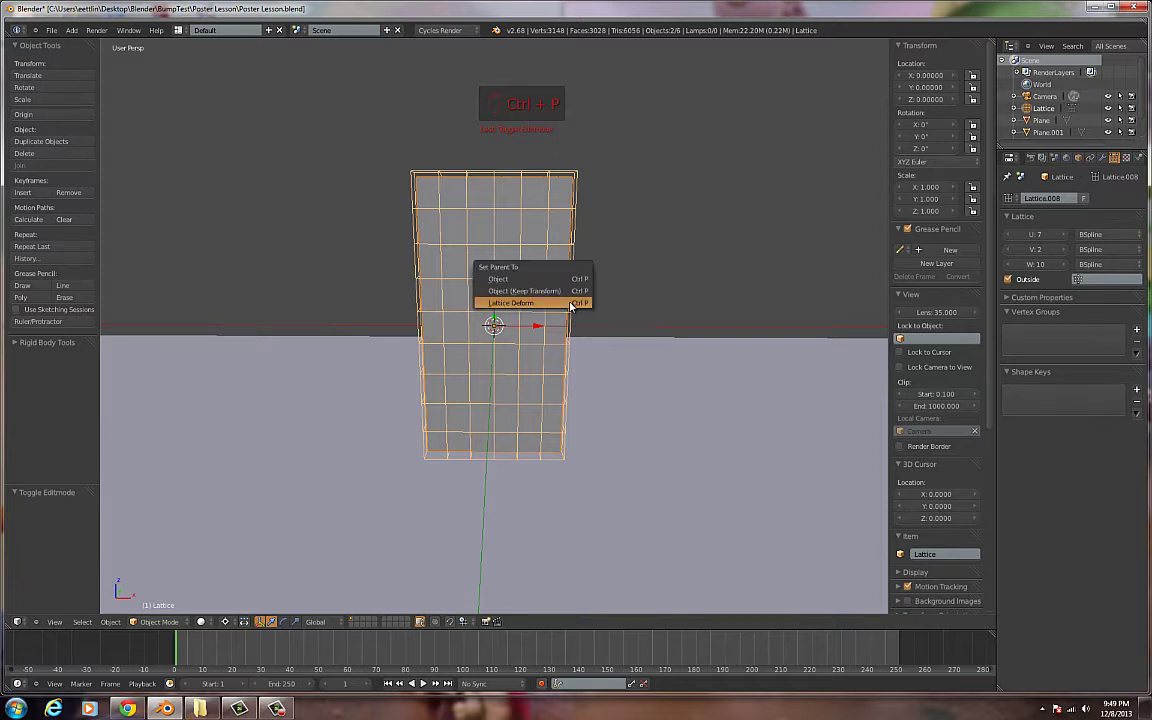
left_click(571, 305)
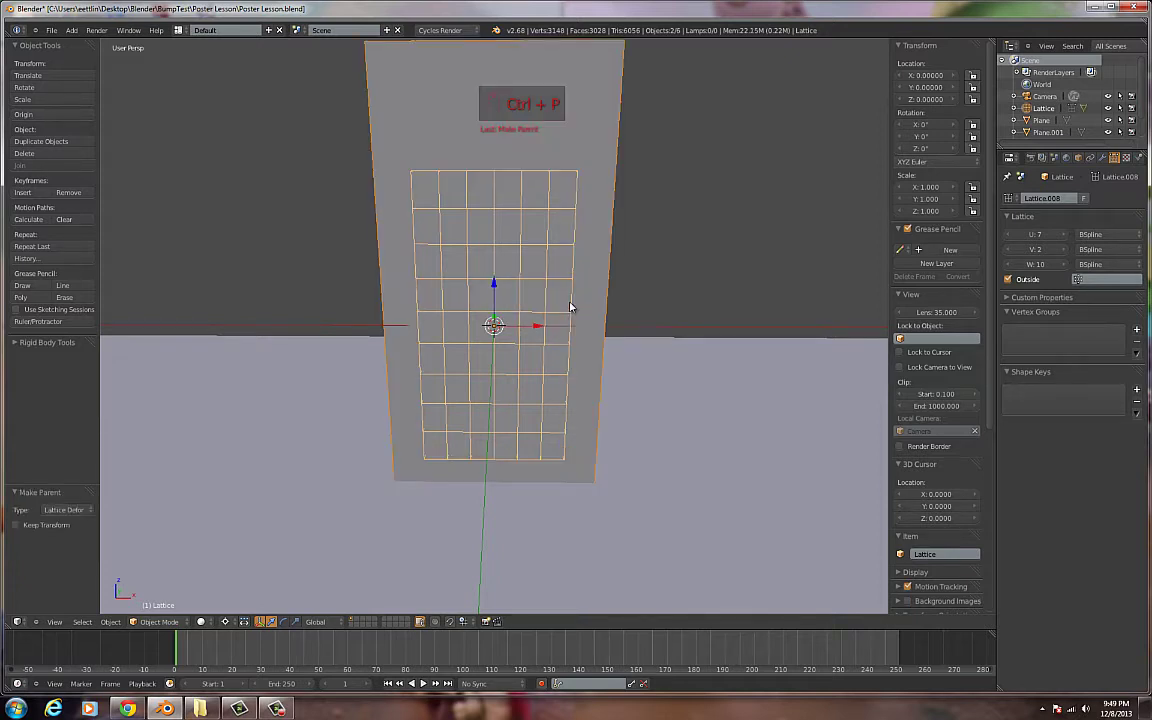
Step: Try scaling the poster plane and lattice together by about 0.856, and undo the resize
middle_click_drag(568, 303, 573, 342)
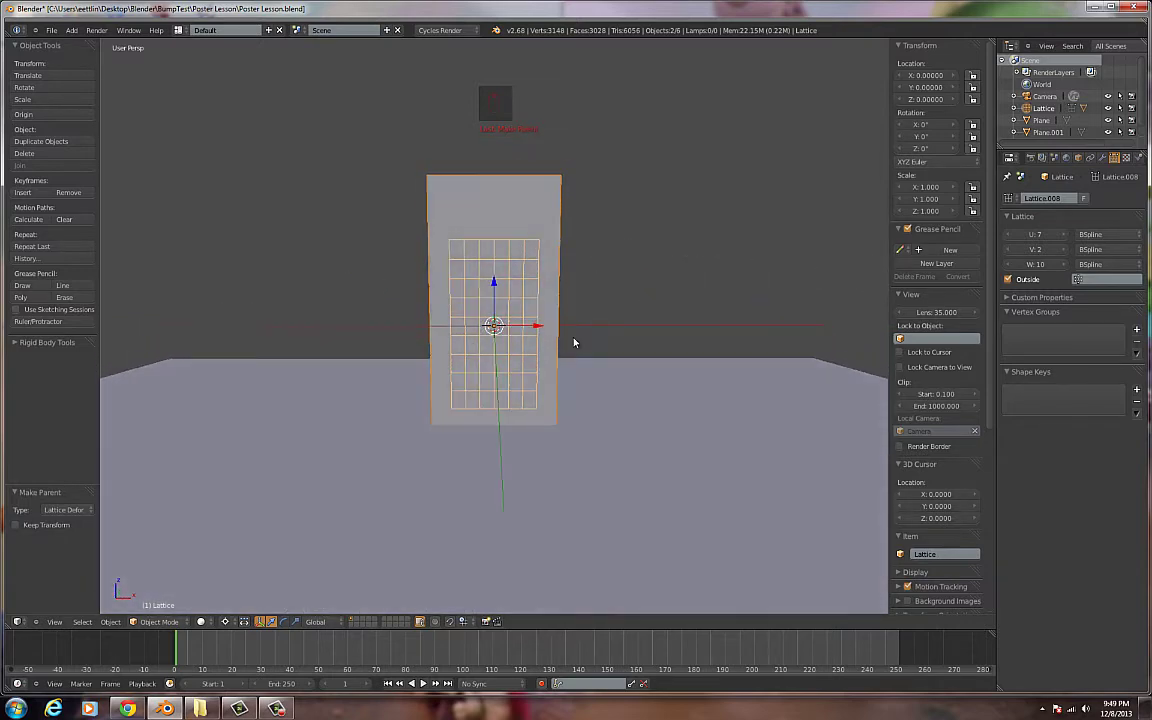
key("s")
left_click(620, 514)
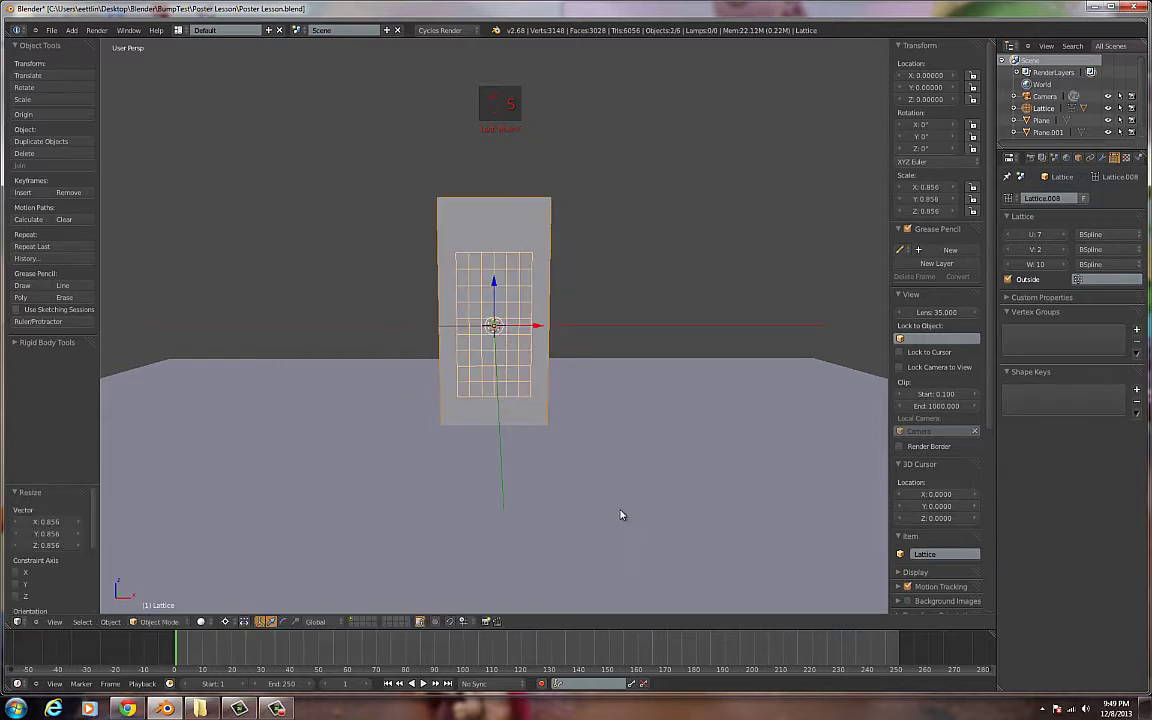
key("ctrl+z")
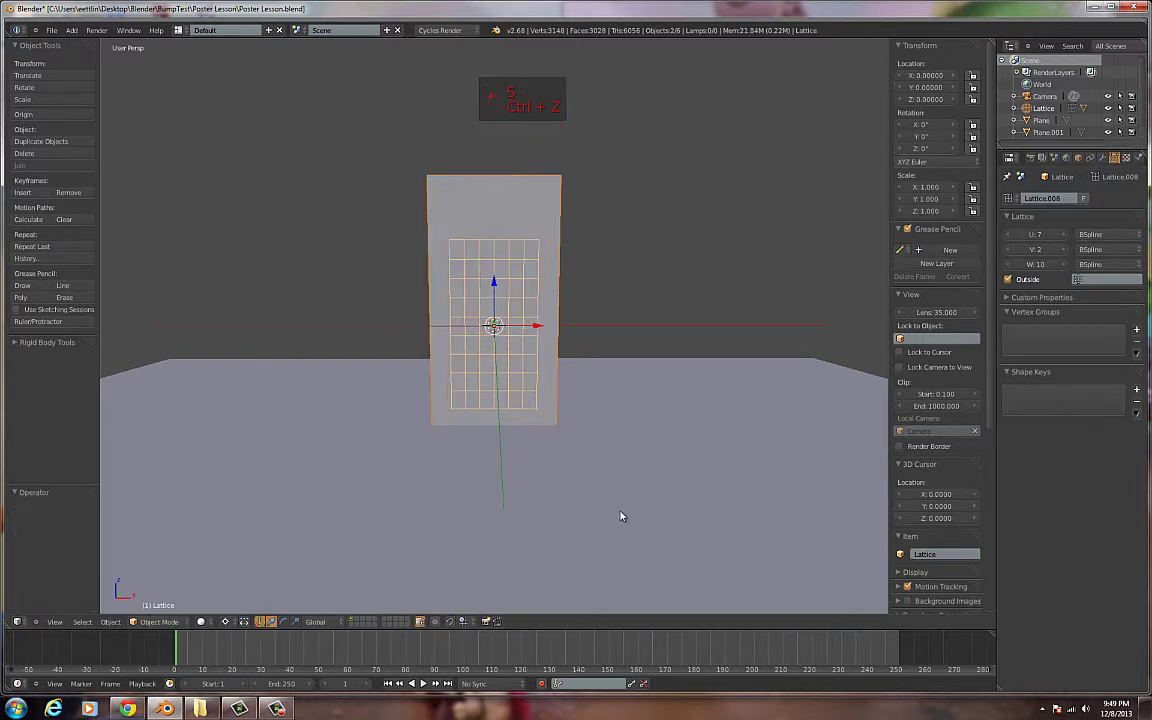
Step: Scale the poster plane by about 0.467 overall, and by about 0.533 along Z, so it fits inside the lattice
right_click(553, 291)
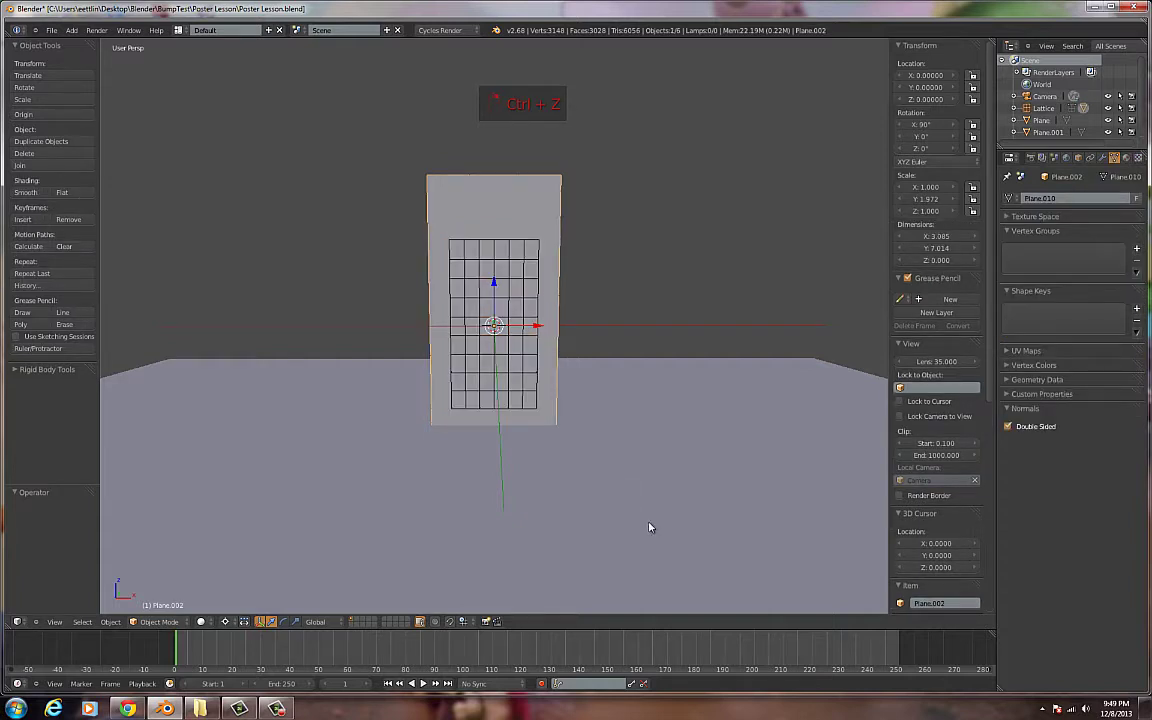
key("s")
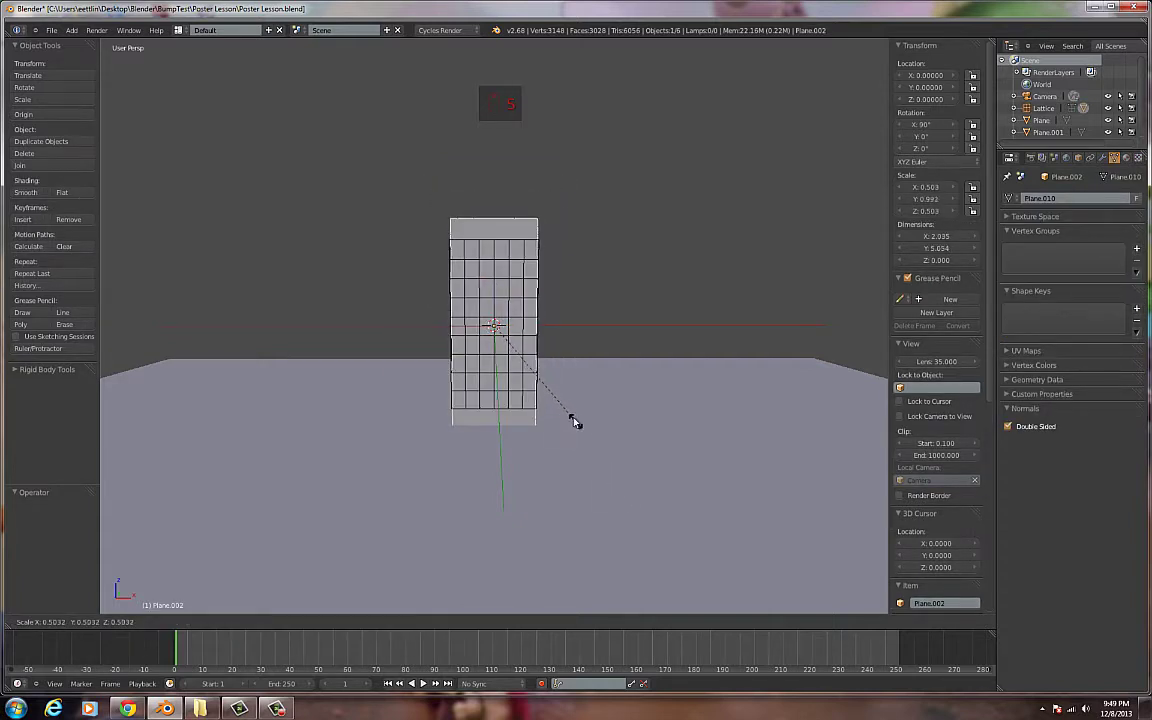
left_click(548, 414)
key("s")
key("z")
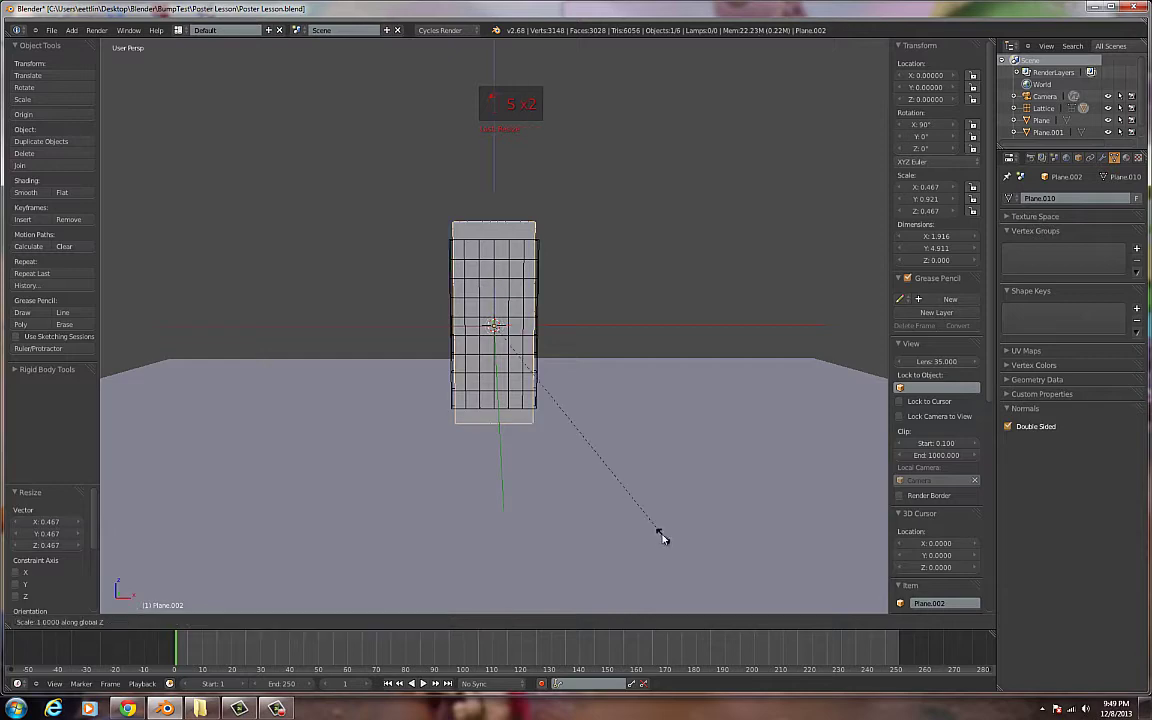
left_click(606, 433)
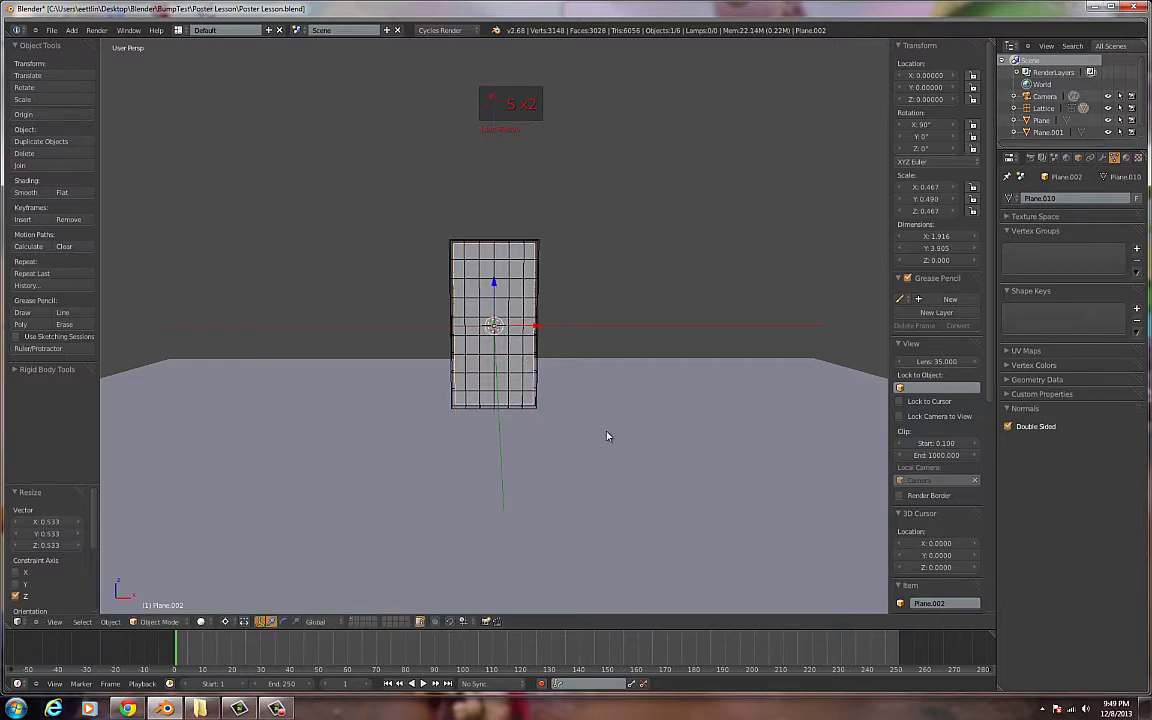
middle_click_drag(606, 435, 553, 435)
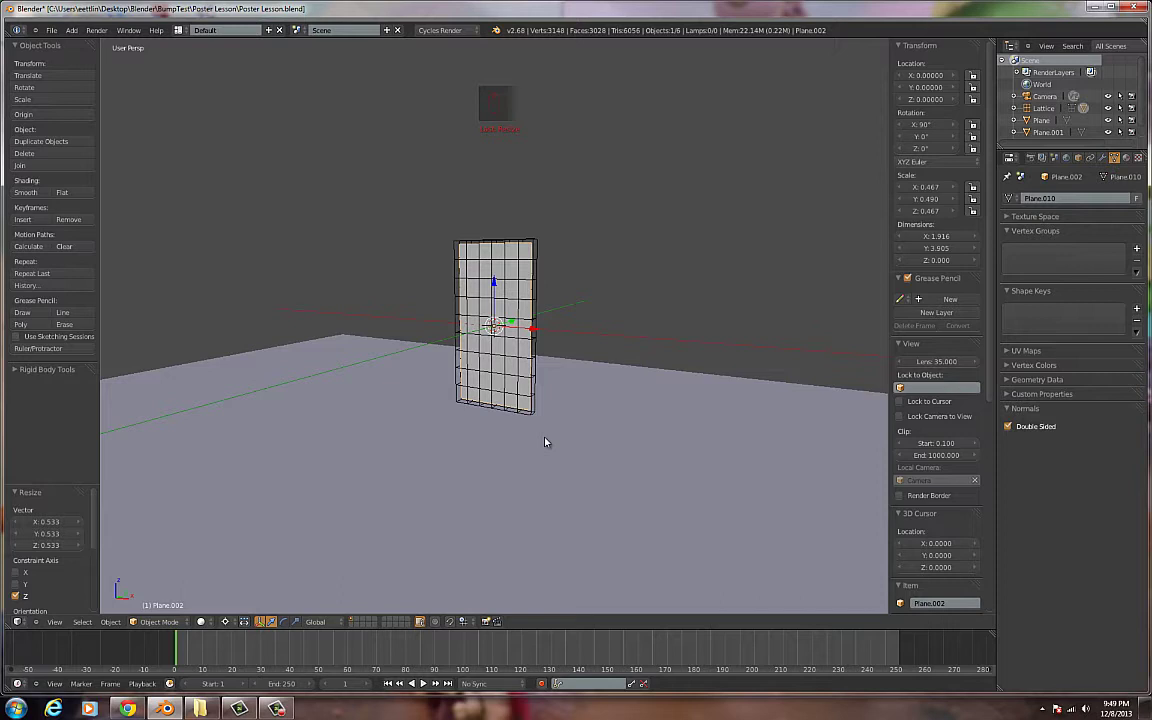
scroll(545, 442, "up", 1)
middle_click_drag(545, 440, 587, 444)
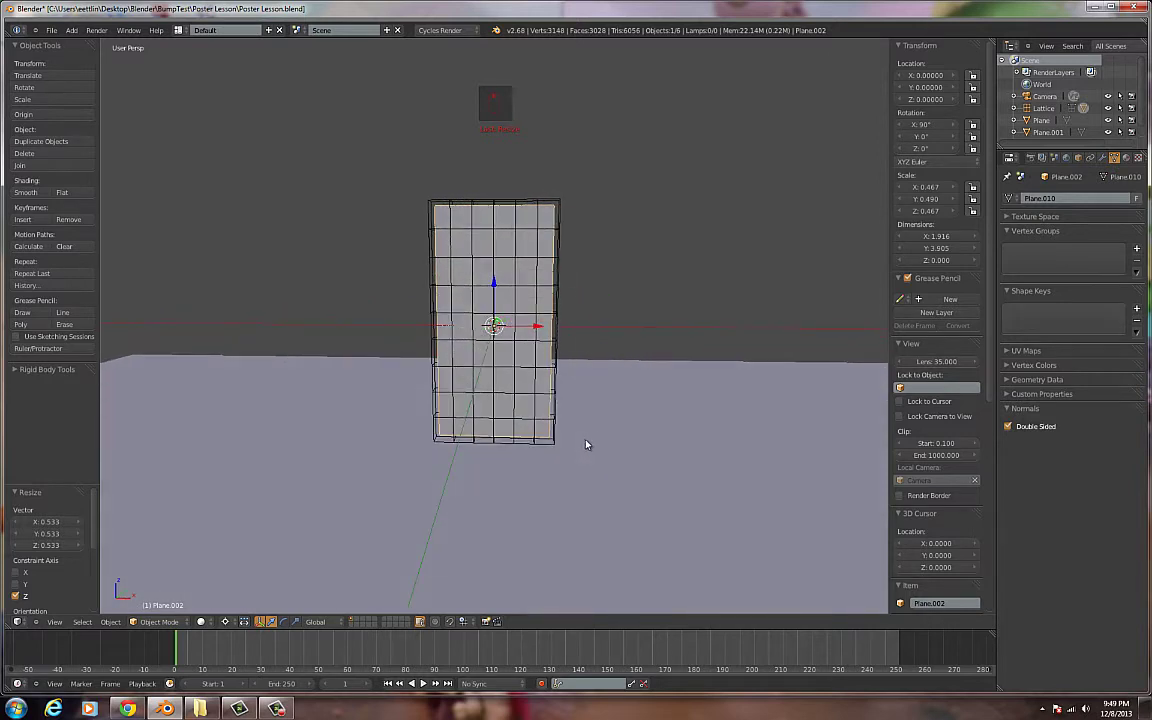
key("Tab")
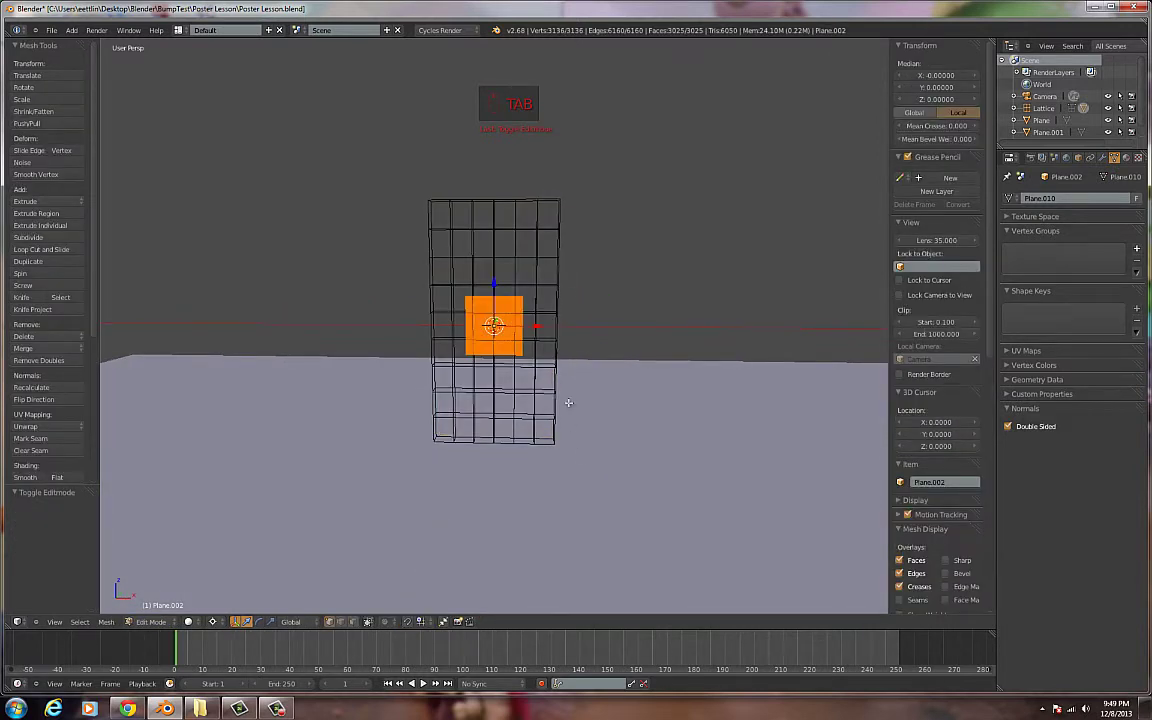
key("Tab")
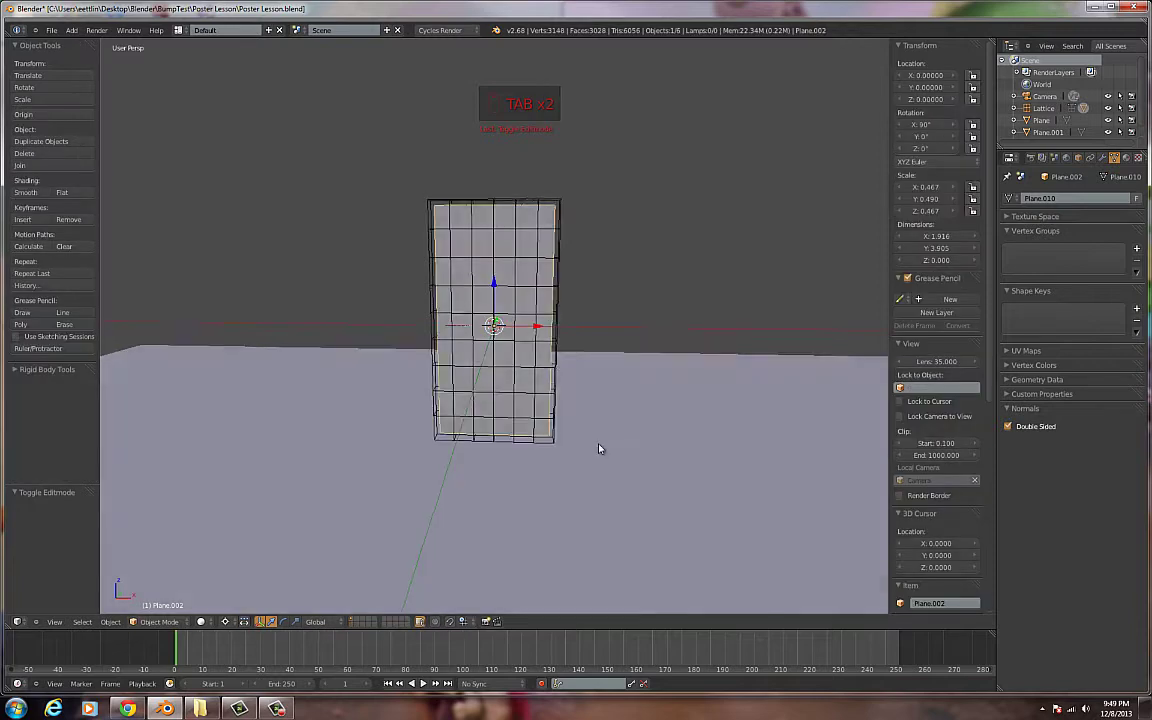
Step: Add a Basis and four relative shape keys to the lattice, removing the surplus fifth key
middle_click_drag(599, 450, 483, 461)
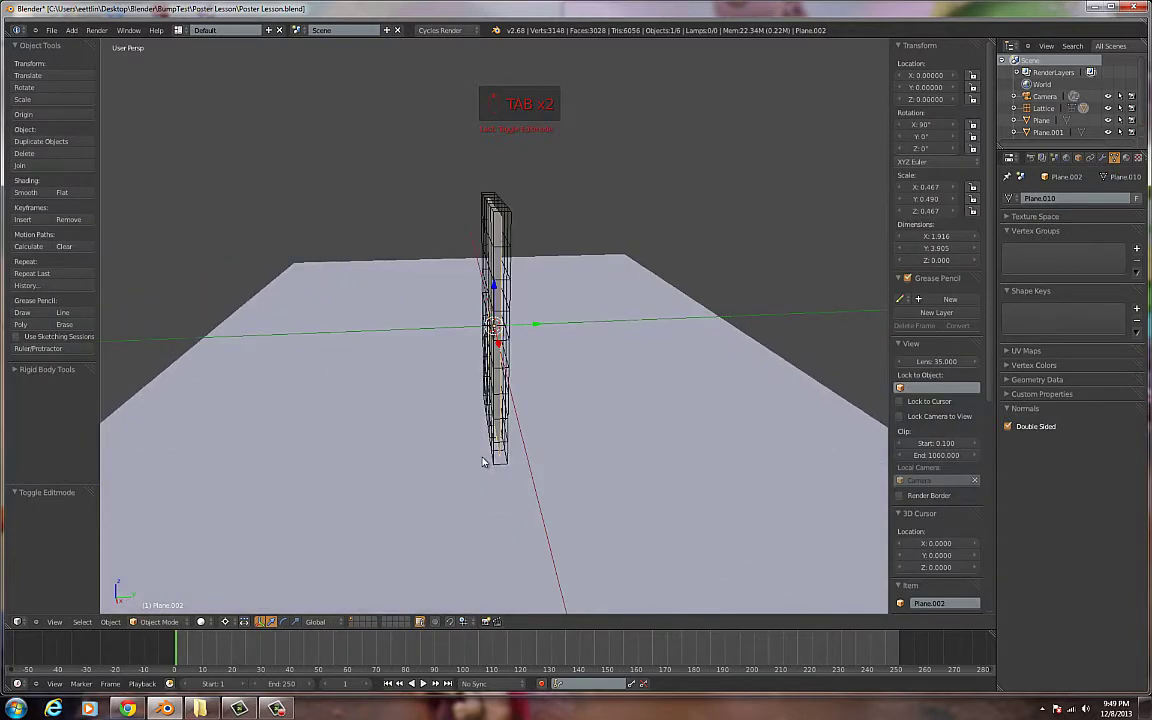
right_click(494, 218)
mouse_move(545, 334)
middle_mouse_down()
mouse_move(531, 336)
mouse_move(535, 324)
middle_mouse_up()
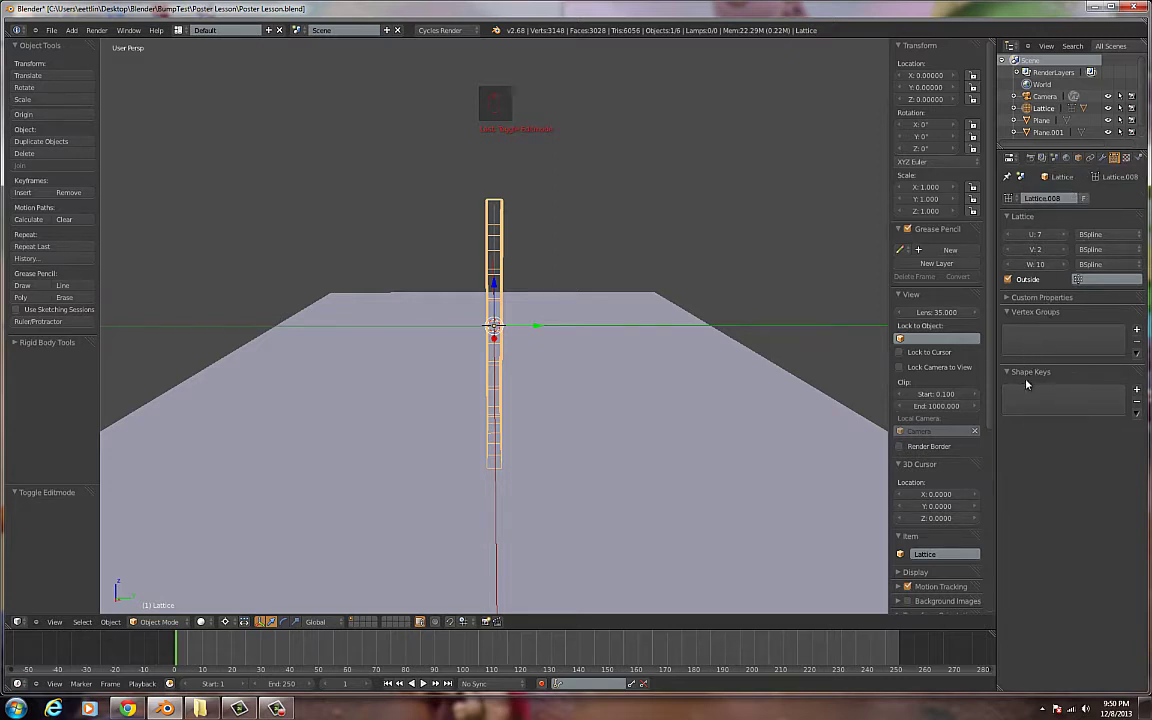
left_click(1010, 313)
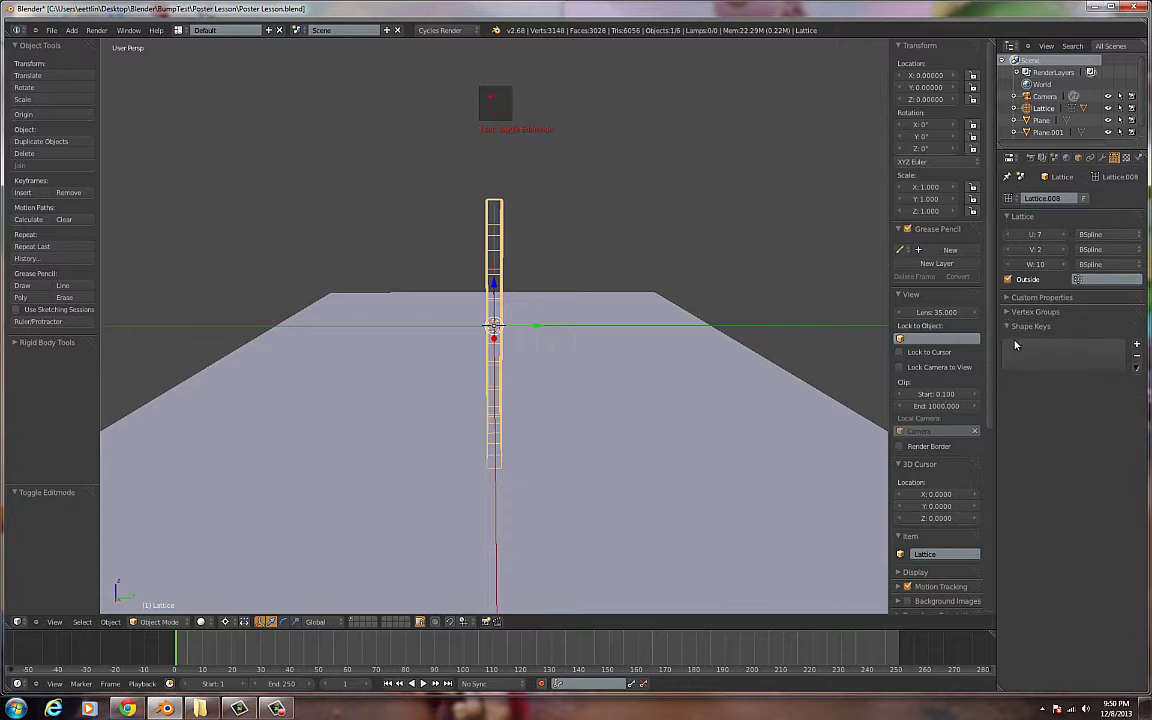
left_click(1136, 346)
left_click(1136, 346)
left_click(1136, 346)
left_click(1136, 346)
left_click(1136, 346)
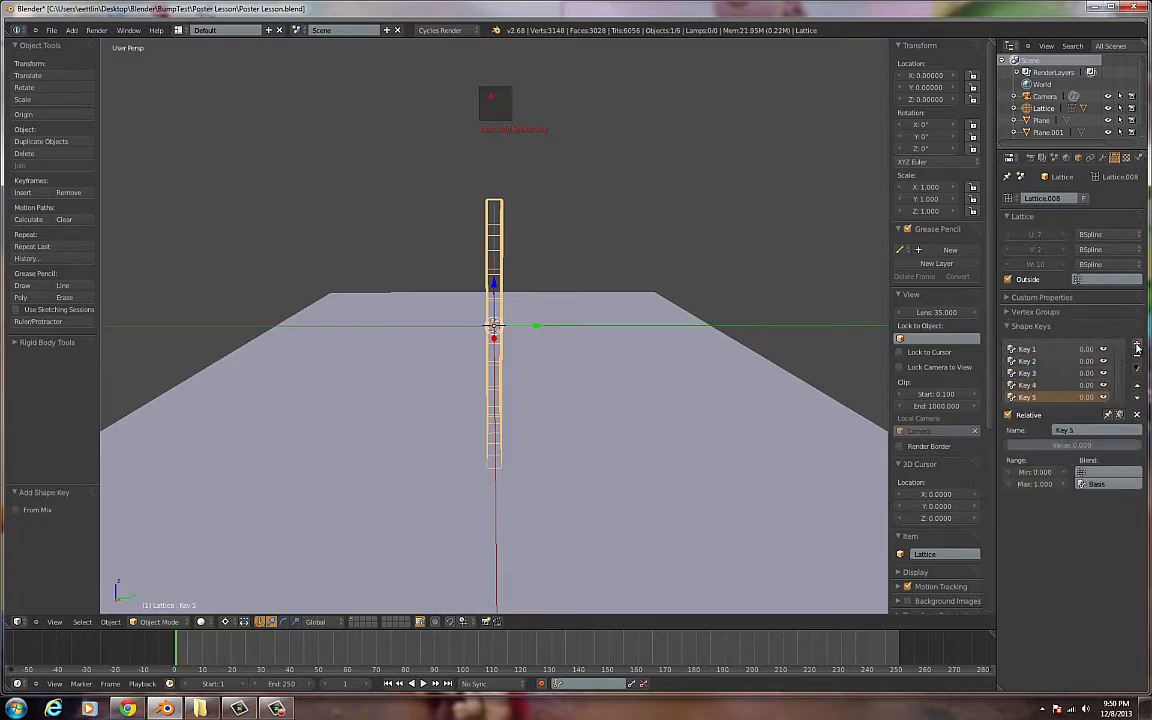
left_click(1136, 357)
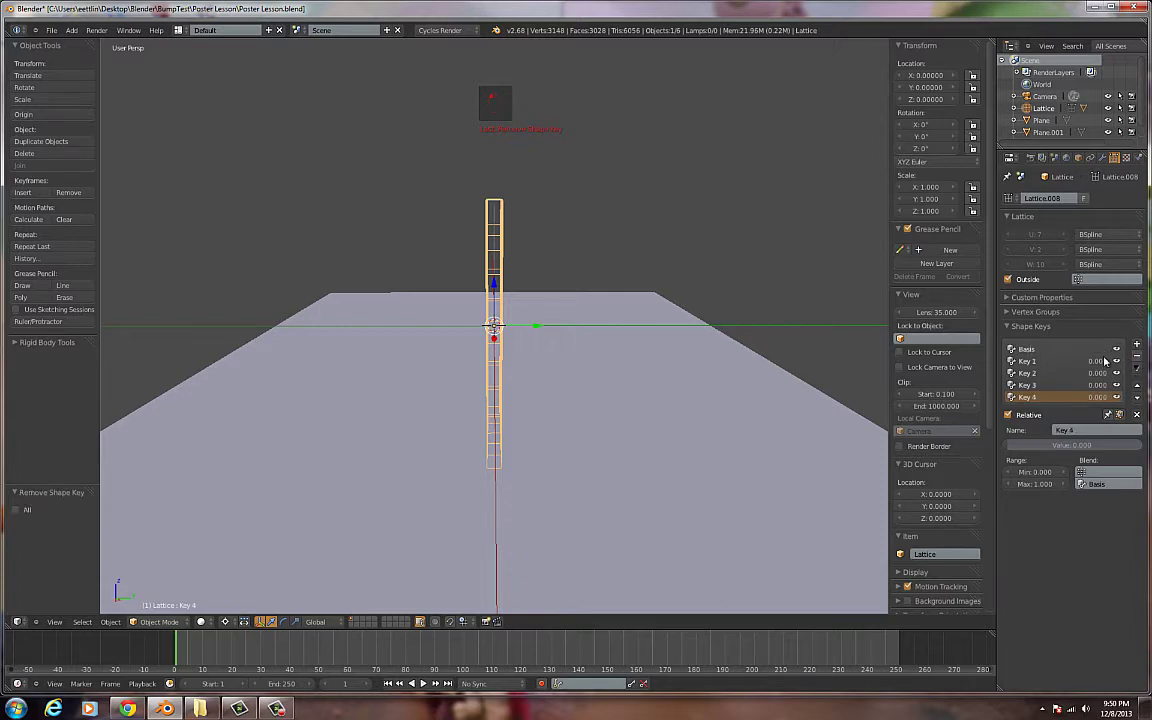
Step: Rename the lattice's shape keys Key 1 as HFor and Key 2 as Hback
left_click(1024, 349)
middle_click_drag(530, 360, 622, 330)
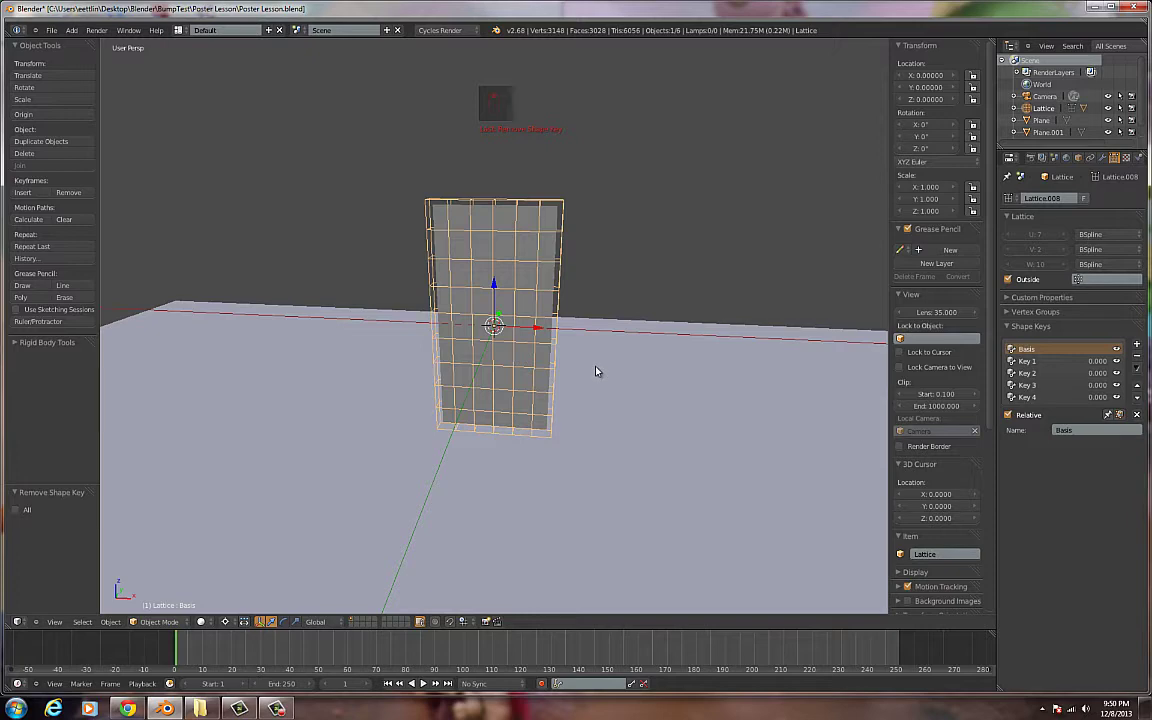
middle_click_drag(599, 378, 475, 372)
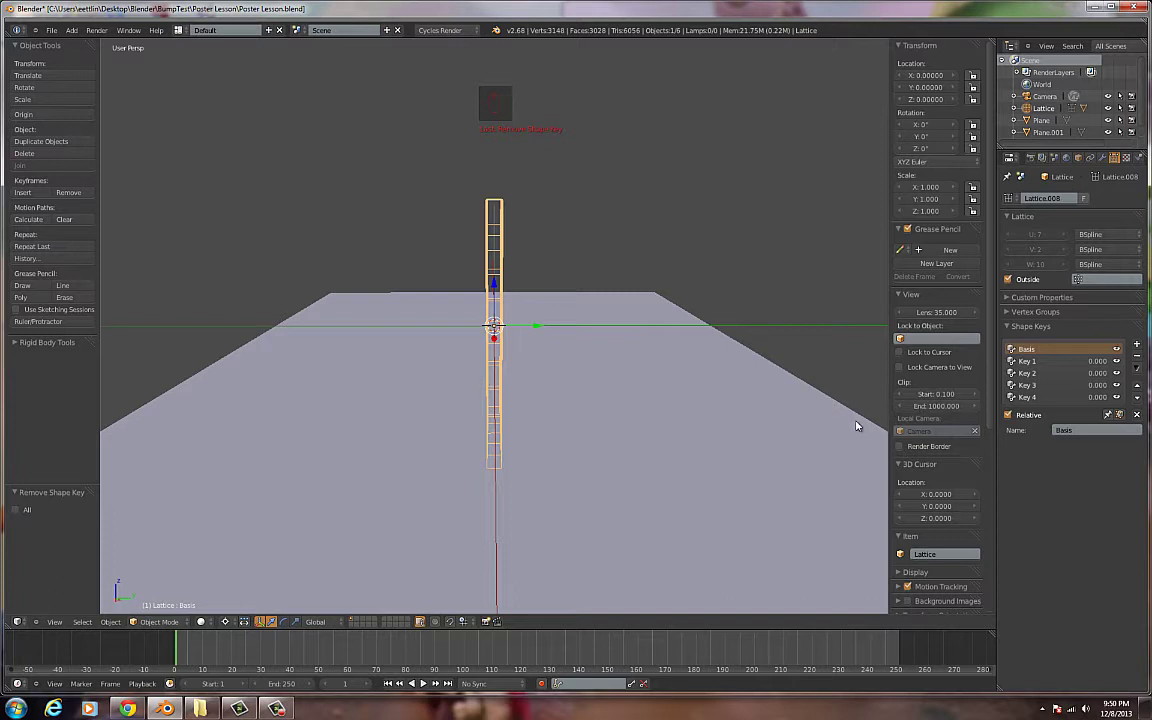
left_click(1026, 362)
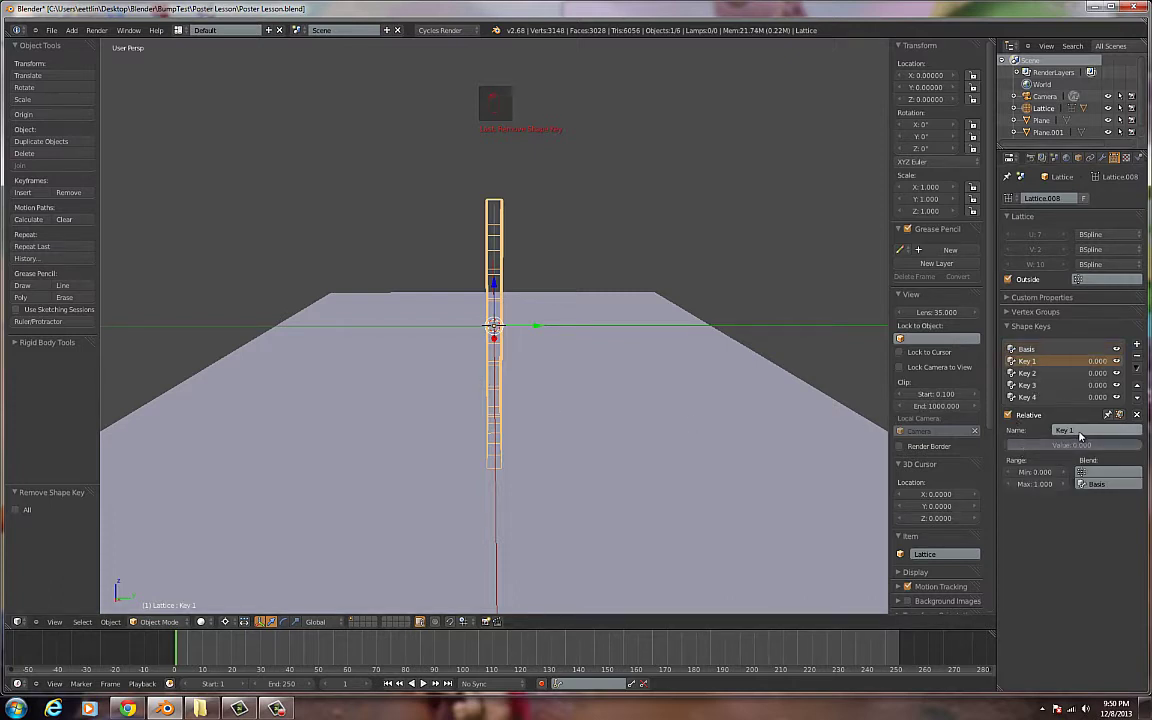
left_click(1137, 430)
type("HFor")
key("Return")
left_click(1027, 373)
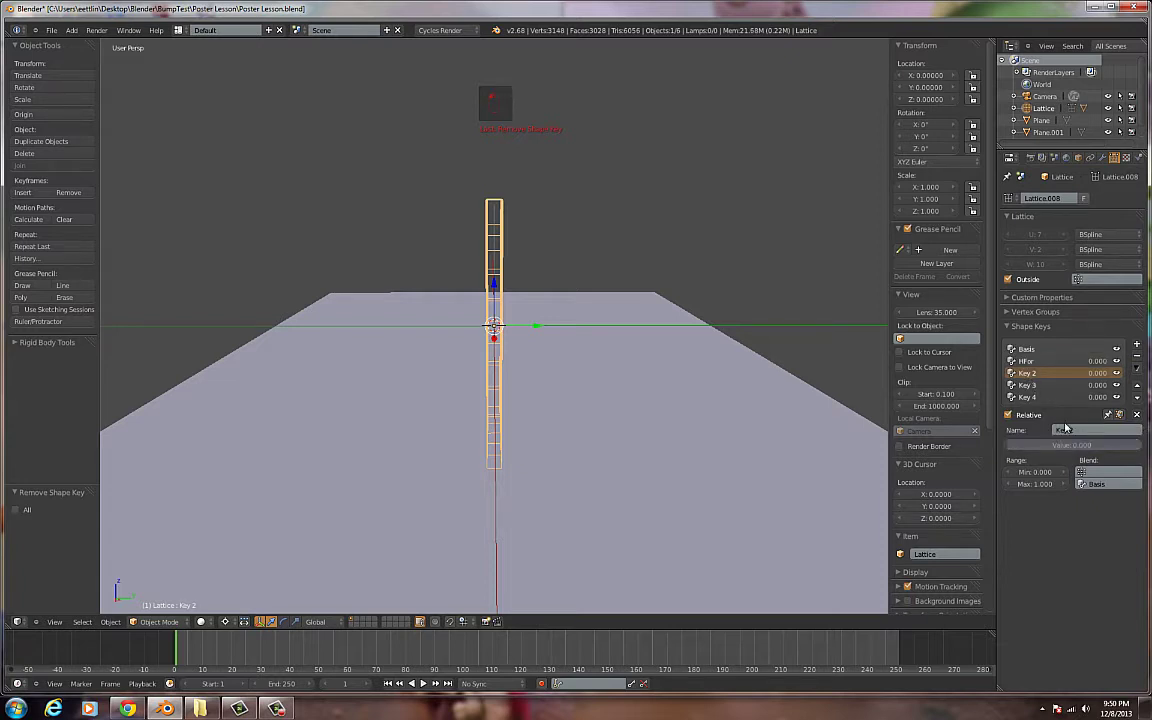
left_click(1094, 430)
type("HBack")
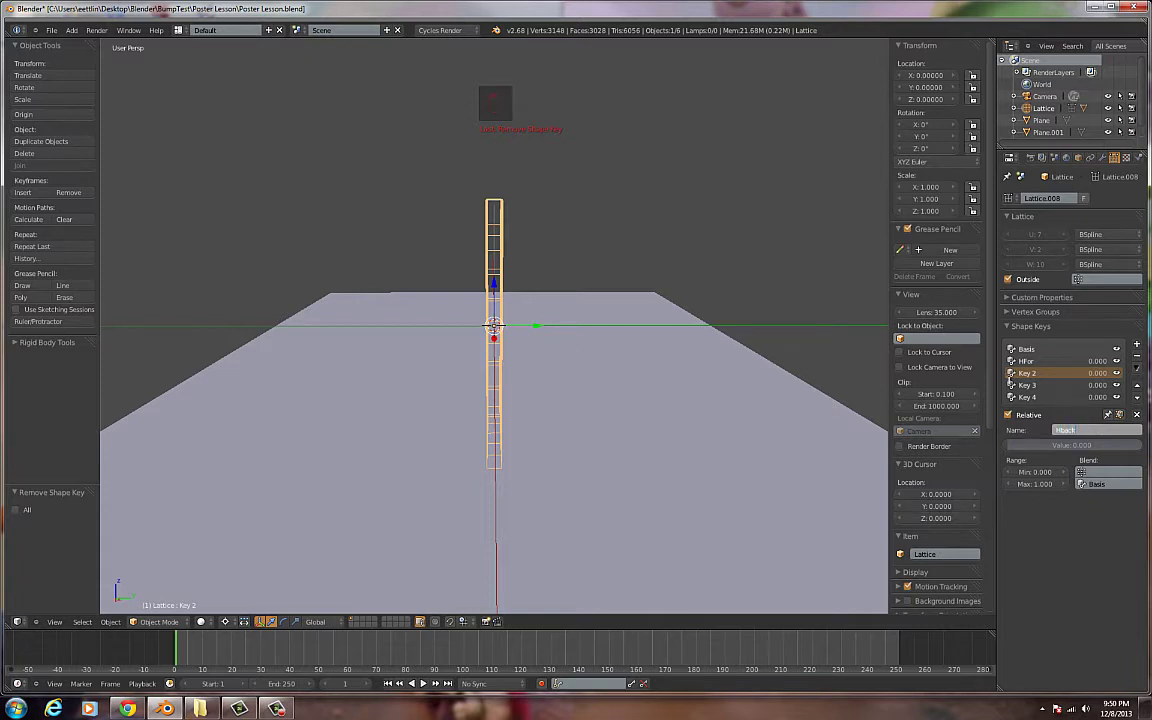
key("Return")
Step: Rename the lattice's shape keys Key 3 as Vfor and Key 4 as Vback
left_click(1027, 385)
left_click(1080, 430)
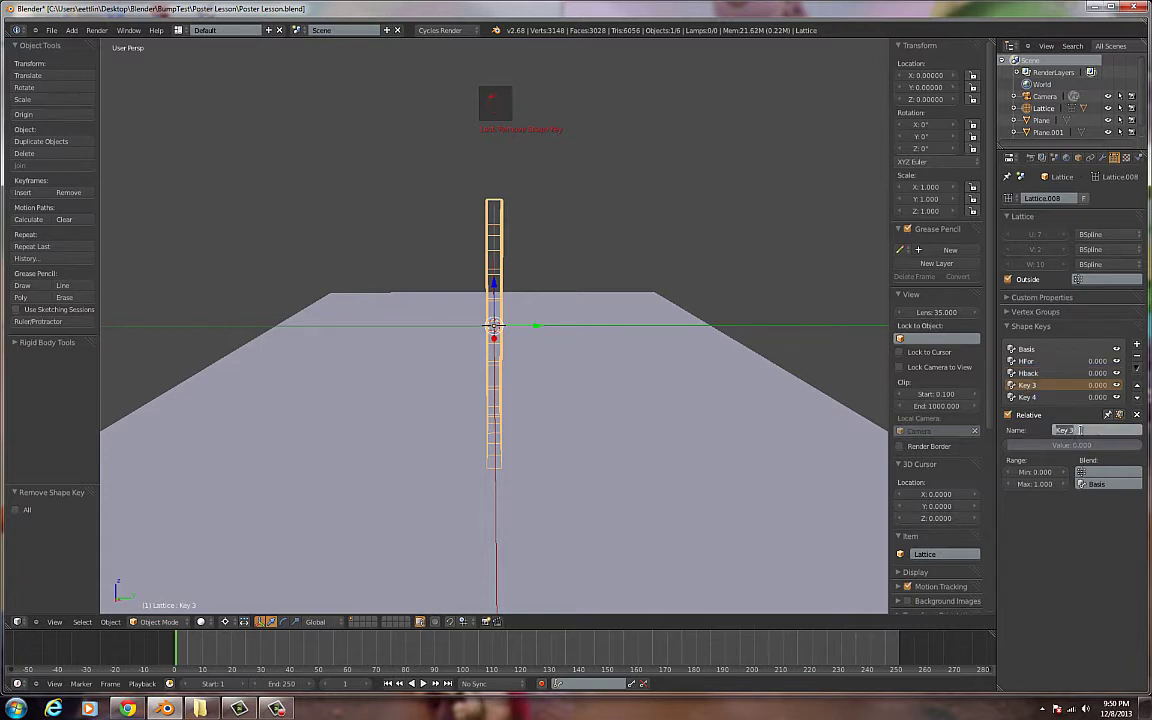
type("Vfor")
key("Return")
left_click(1027, 397)
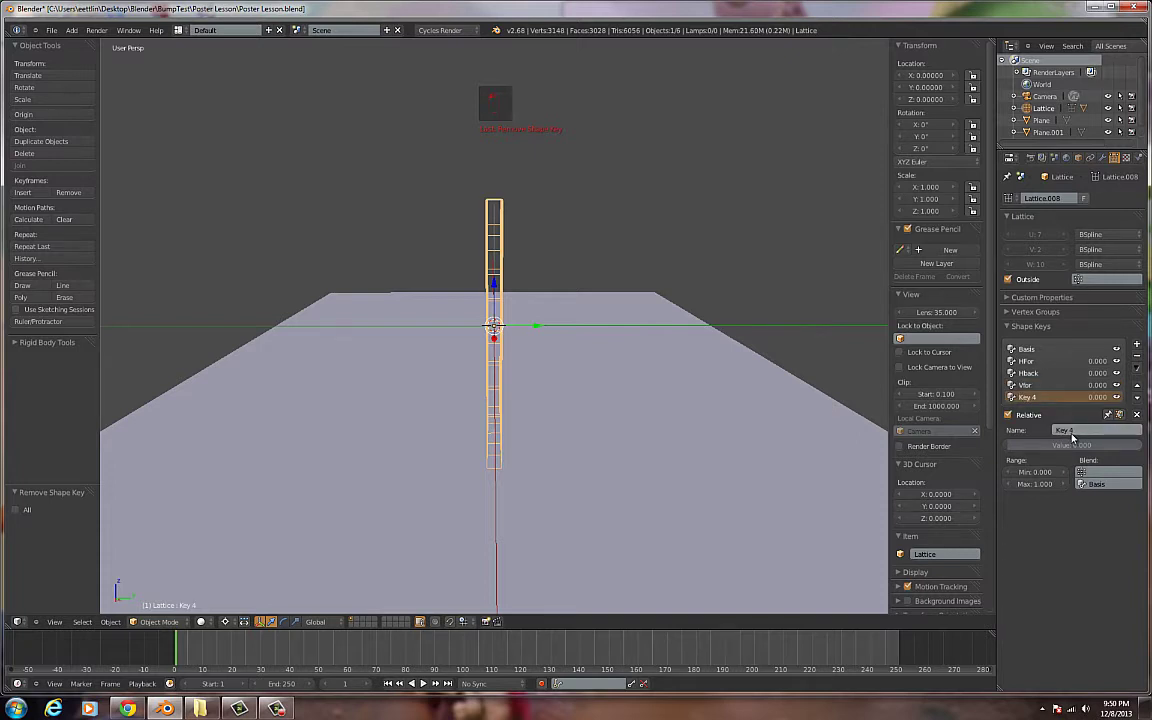
left_click(1068, 431)
type("V")
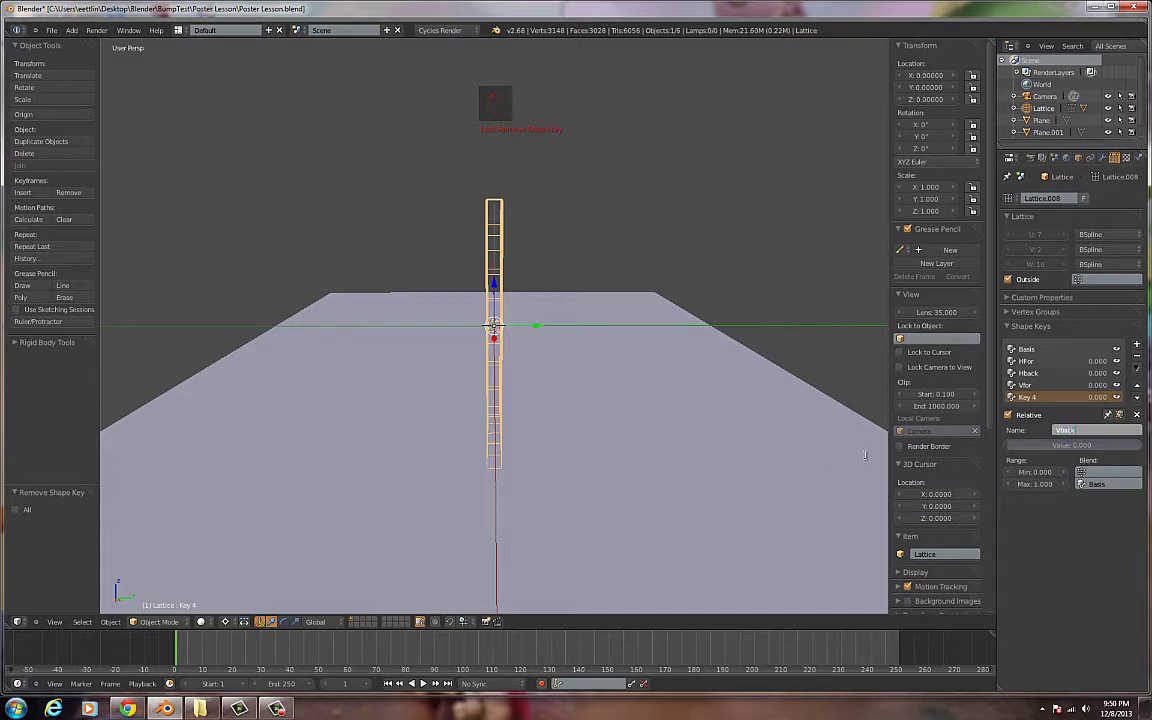
type("back")
key("Return")
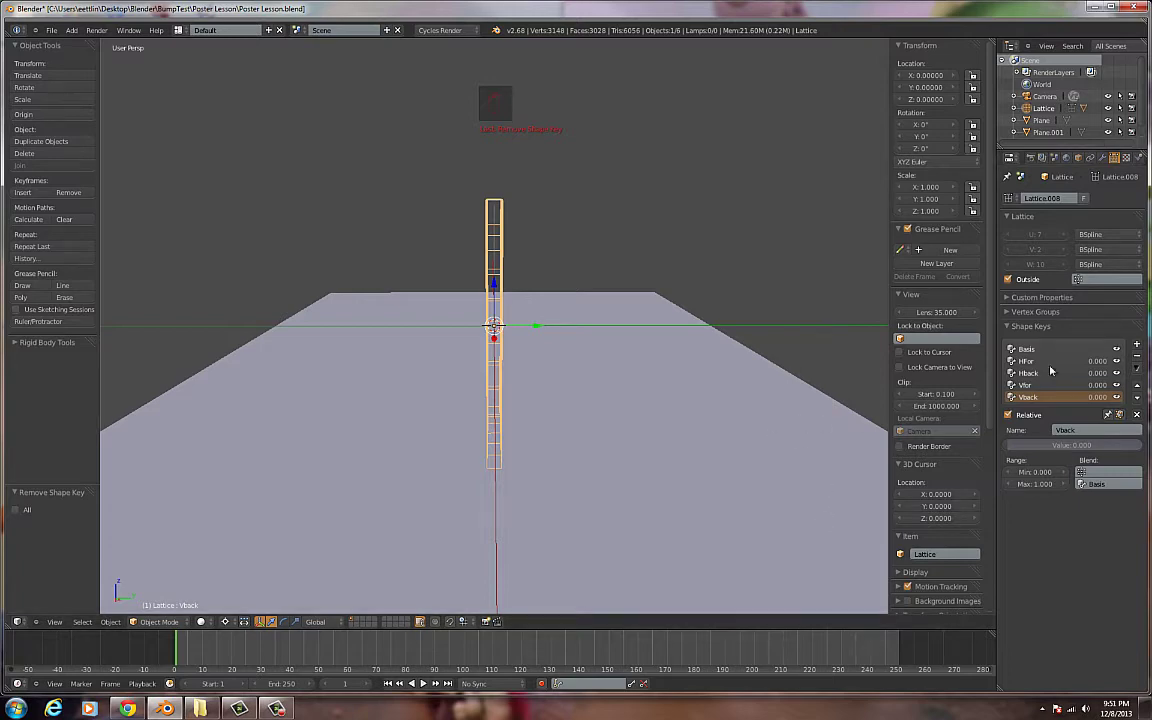
Step: With the Vback shape key active, rotate the lattice's top four rows of points about 13.4° around X in Edit Mode
middle_click_drag(476, 283, 520, 290)
key("Tab")
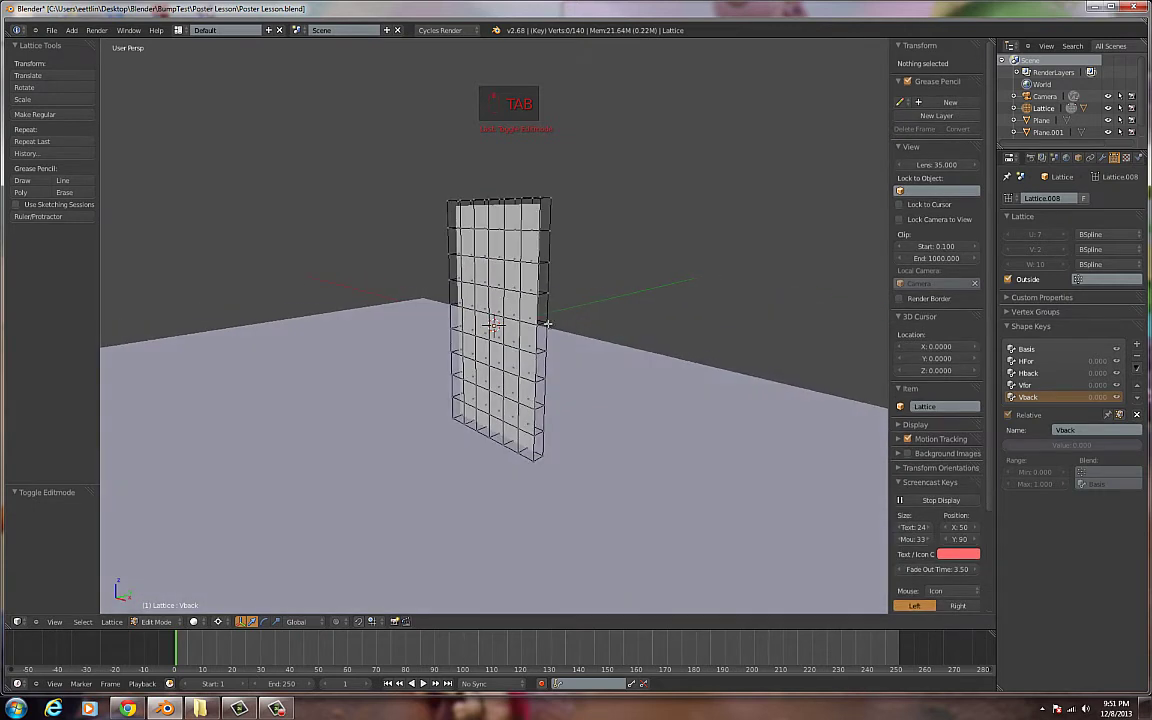
left_click(220, 621)
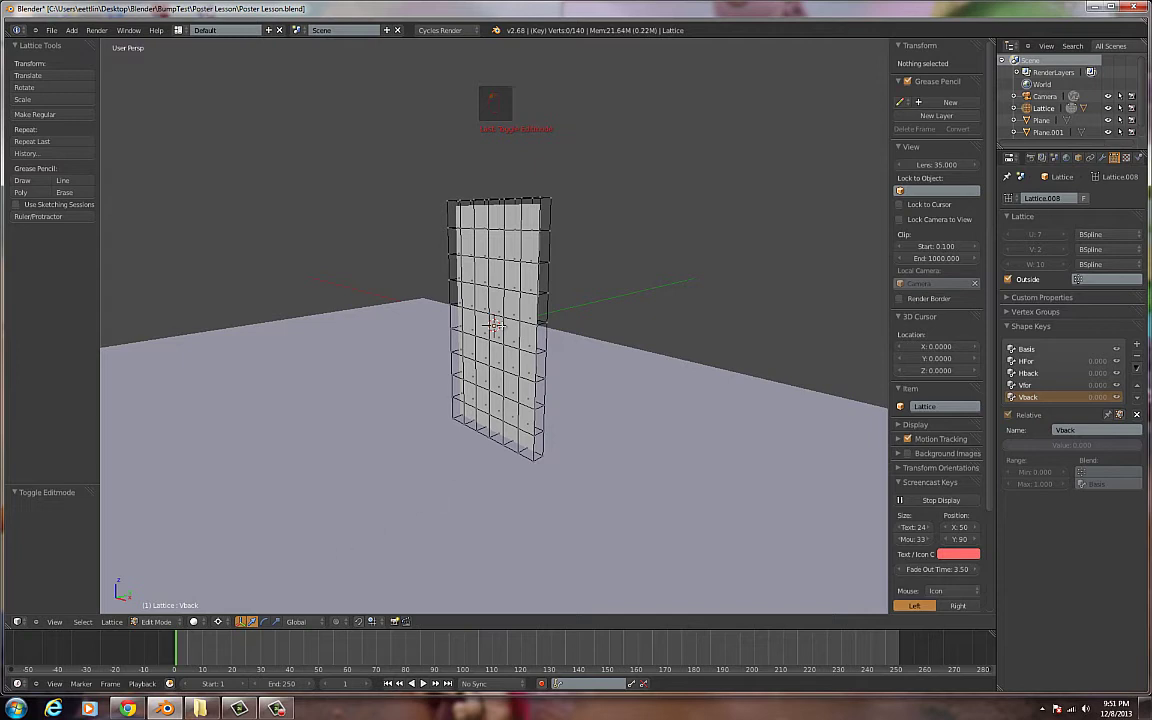
mouse_move(510, 312)
middle_mouse_down()
mouse_move(508, 350)
mouse_move(517, 311)
middle_mouse_up()
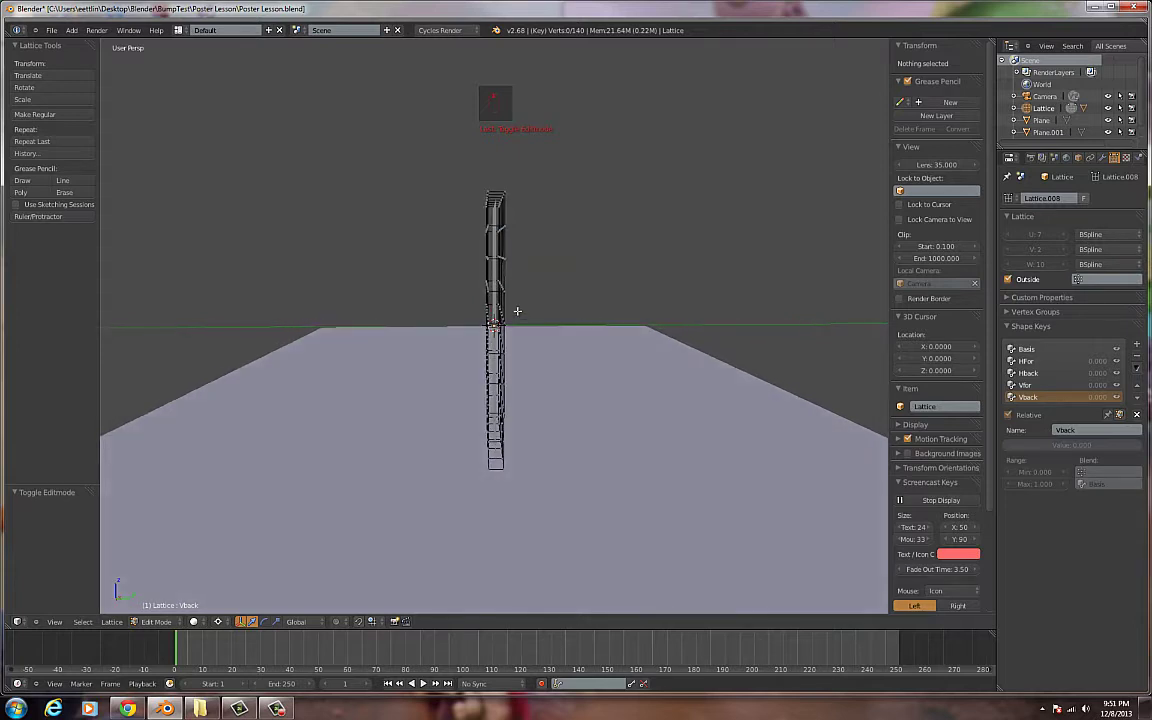
key("b")
left_click_drag(443, 172, 539, 299)
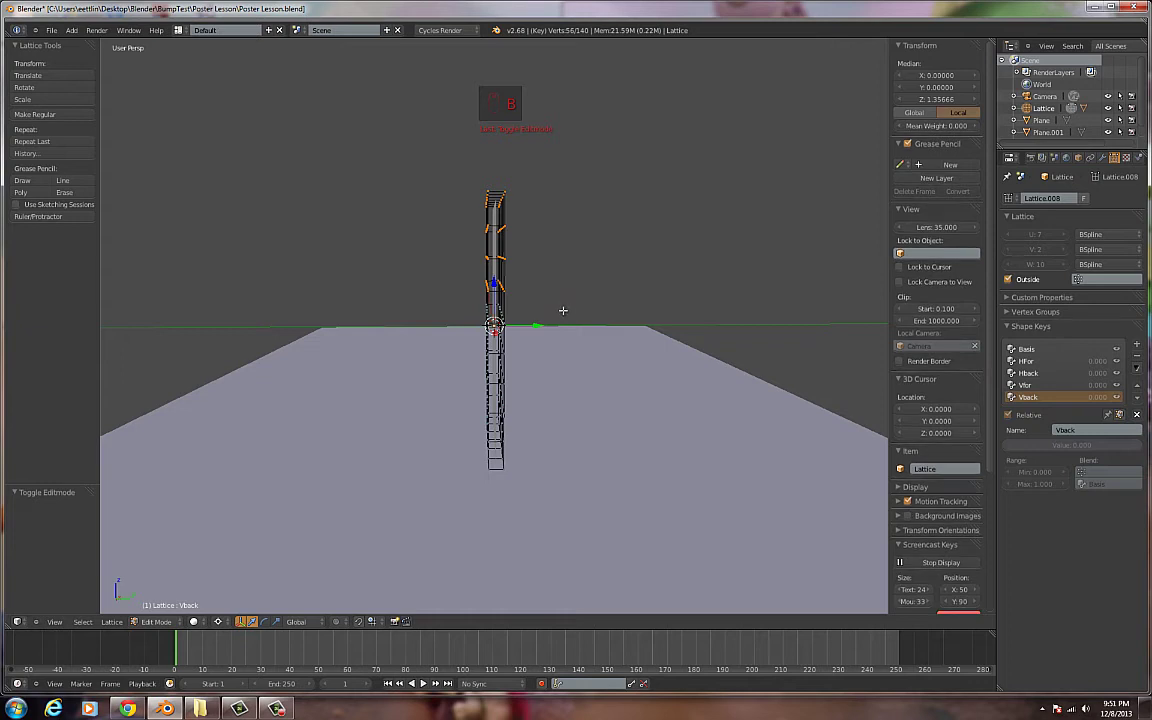
key("r")
key("x")
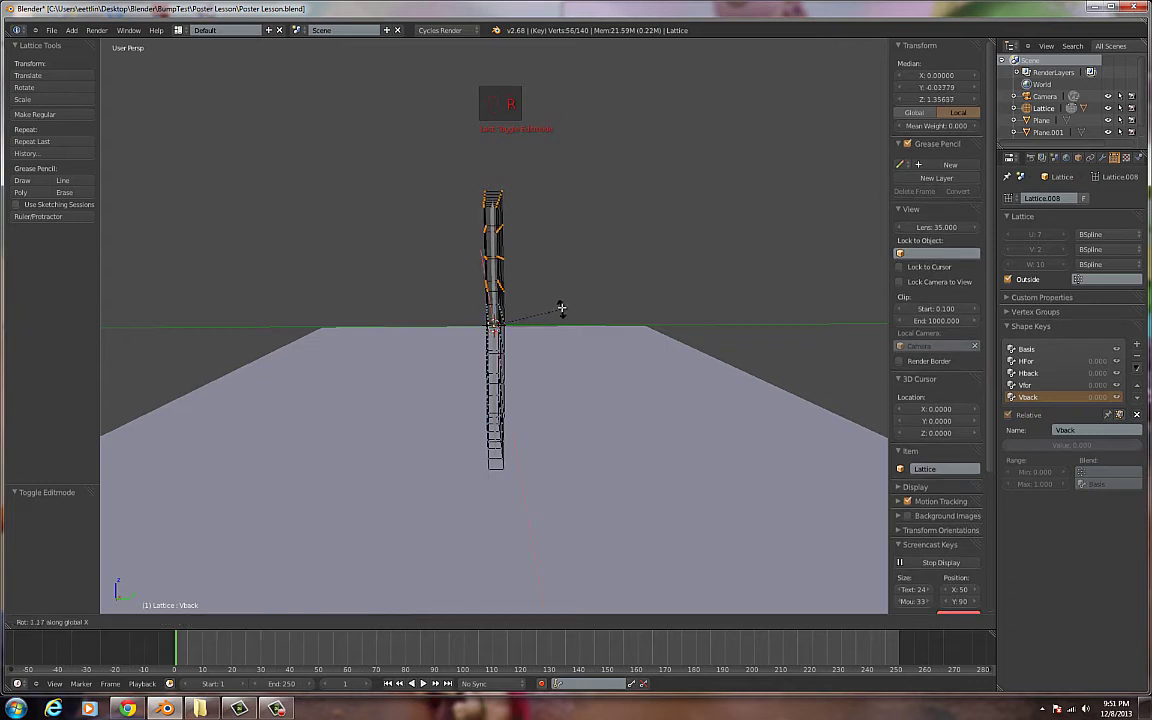
left_click(553, 292)
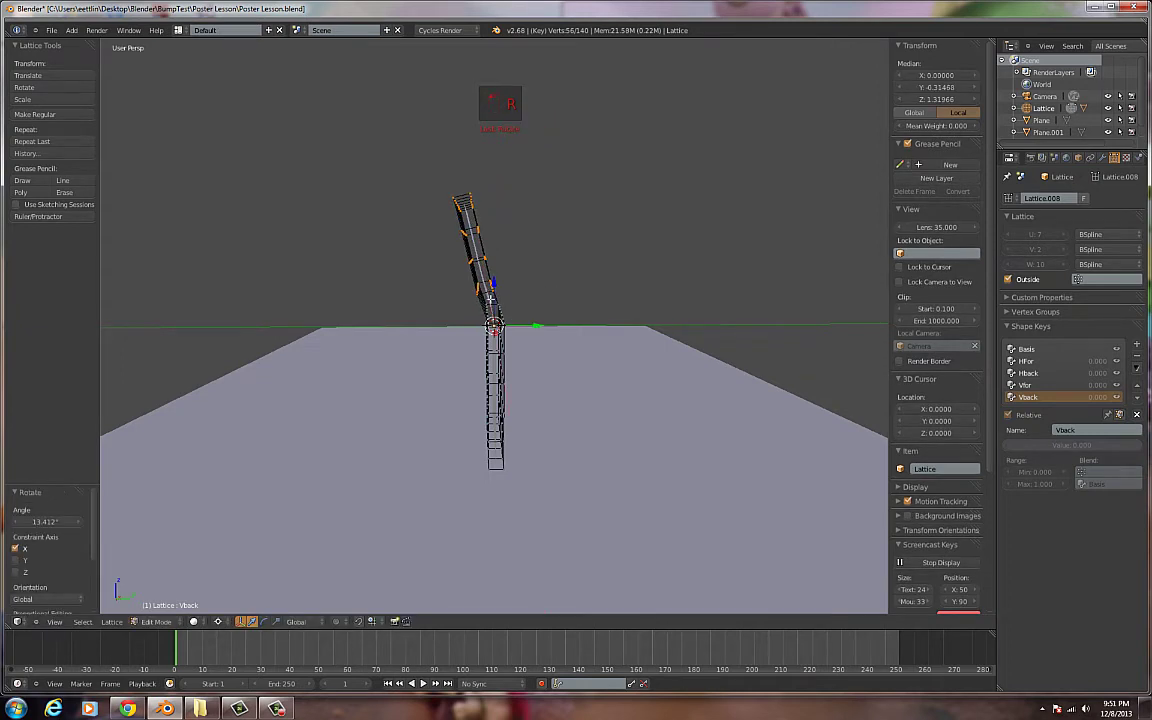
Step: Select only the lattice's top three rows of points and rotate them about 9.1° around X
key("a")
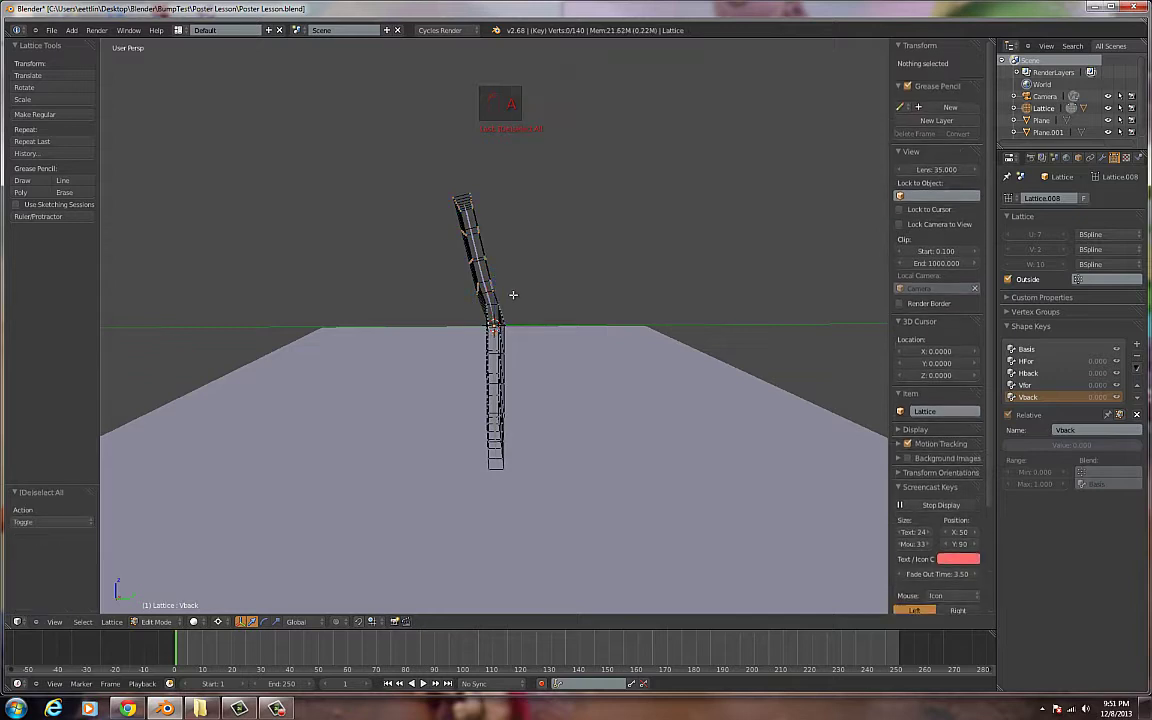
key("b")
left_click_drag(408, 177, 500, 295)
key("r")
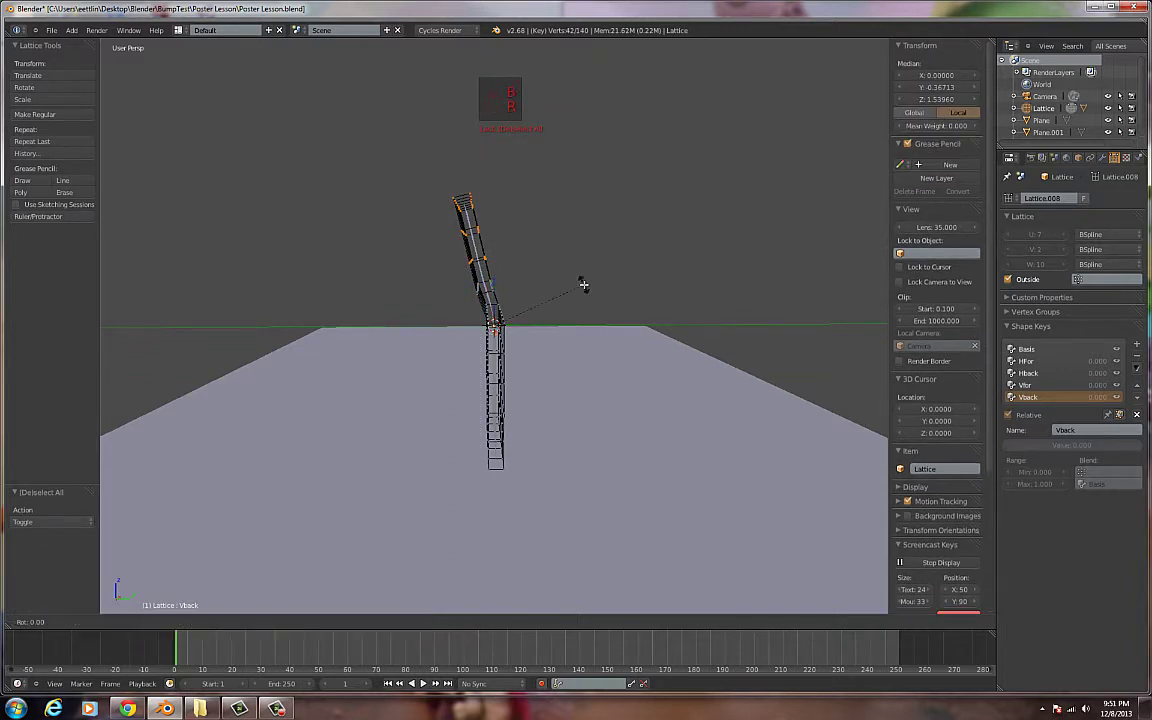
key("x")
left_click(586, 257)
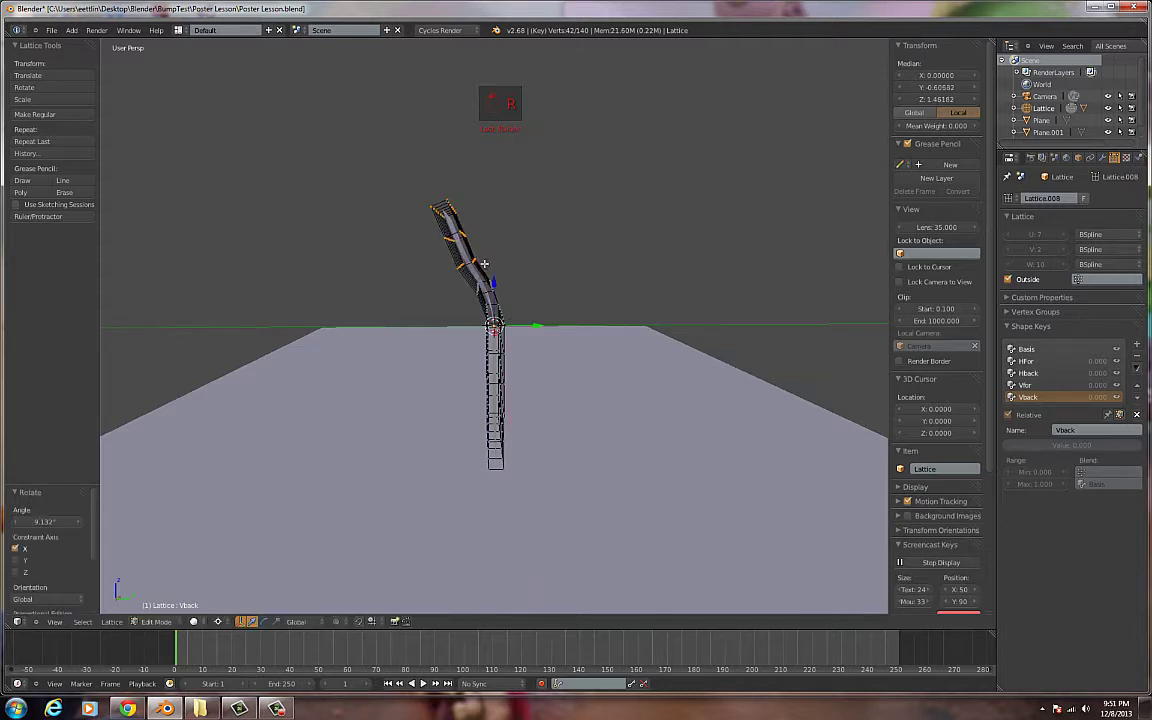
Step: Place the 3D cursor at the upper bend and rotate the lattice's top two rows of points about 25.7° around X
middle_click_drag(445, 240, 550, 288)
left_click(483, 283)
left_click(481, 279)
key("a")
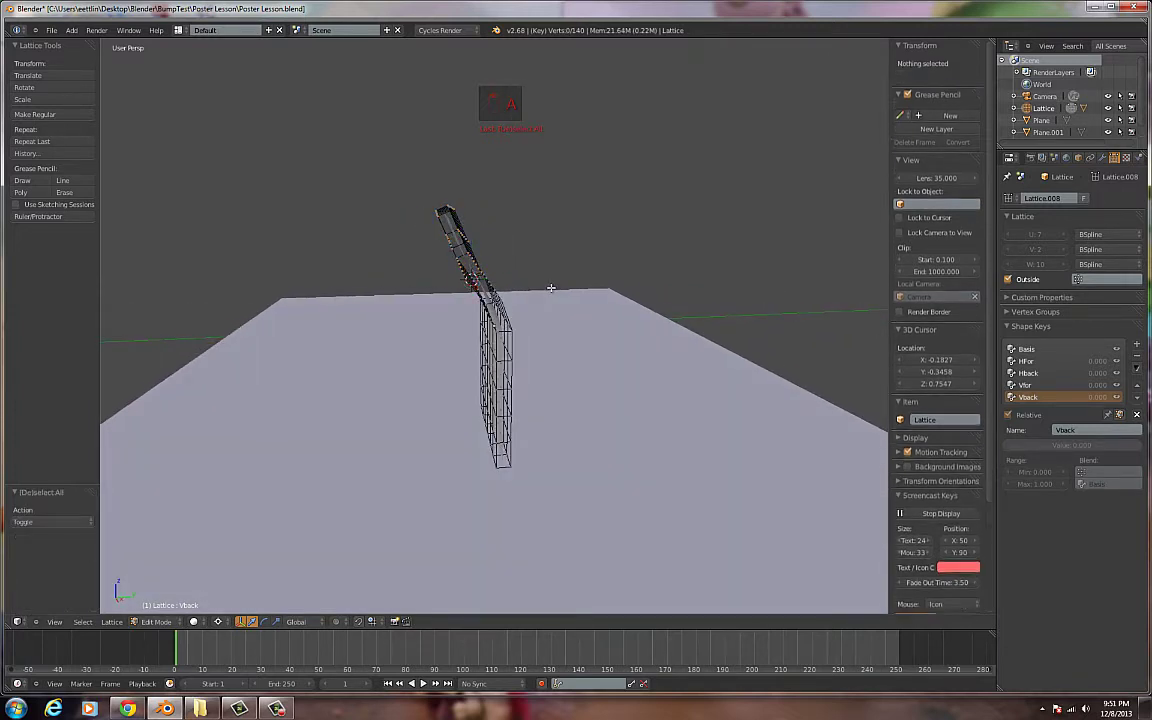
key("b")
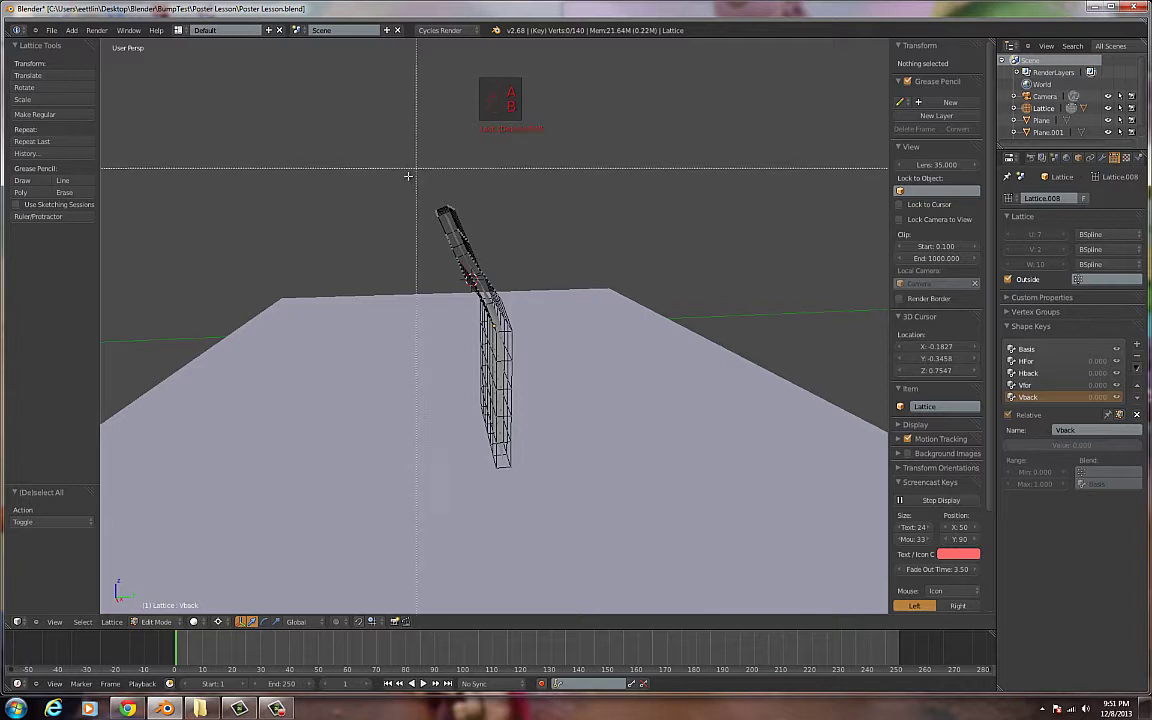
left_click_drag(401, 183, 468, 251)
middle_click_drag(470, 252, 594, 267)
key("r")
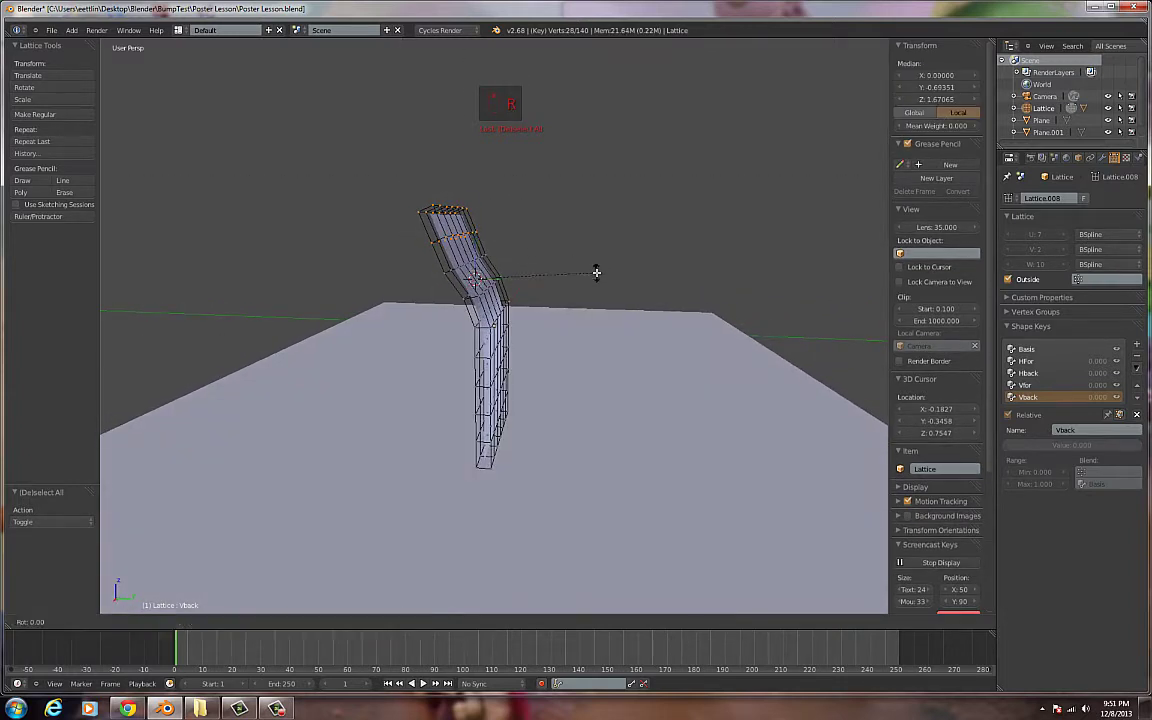
key("x")
left_click(586, 239)
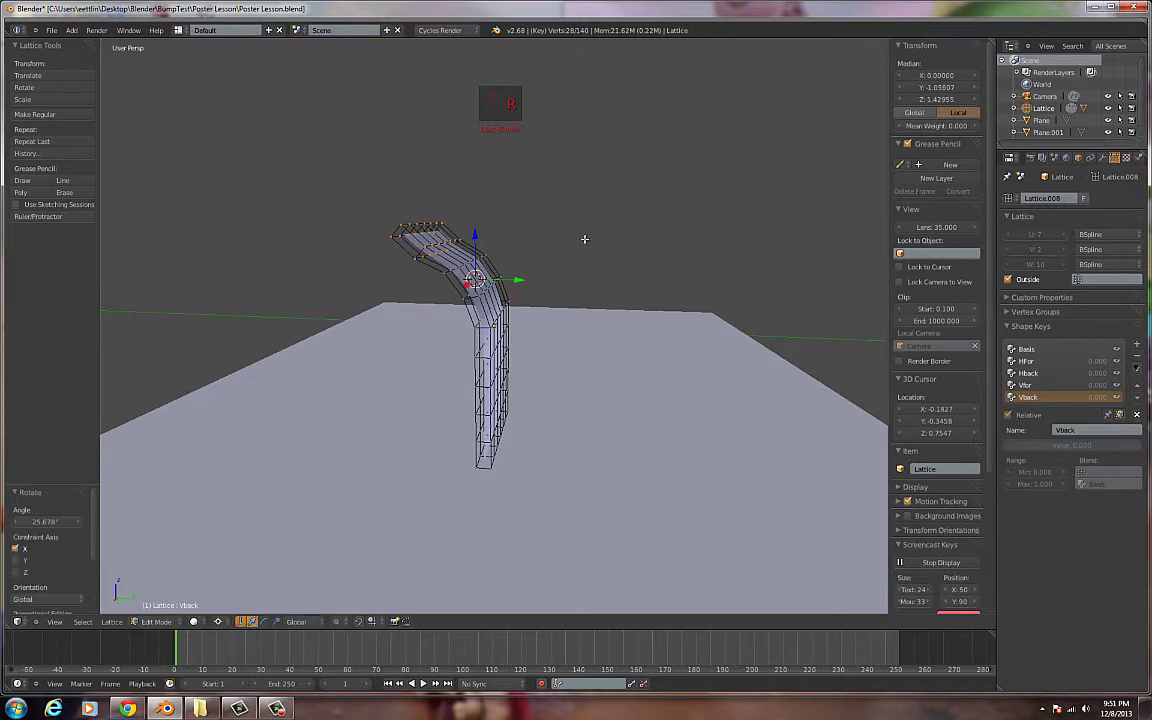
middle_click_drag(586, 239, 488, 240)
left_click(451, 252)
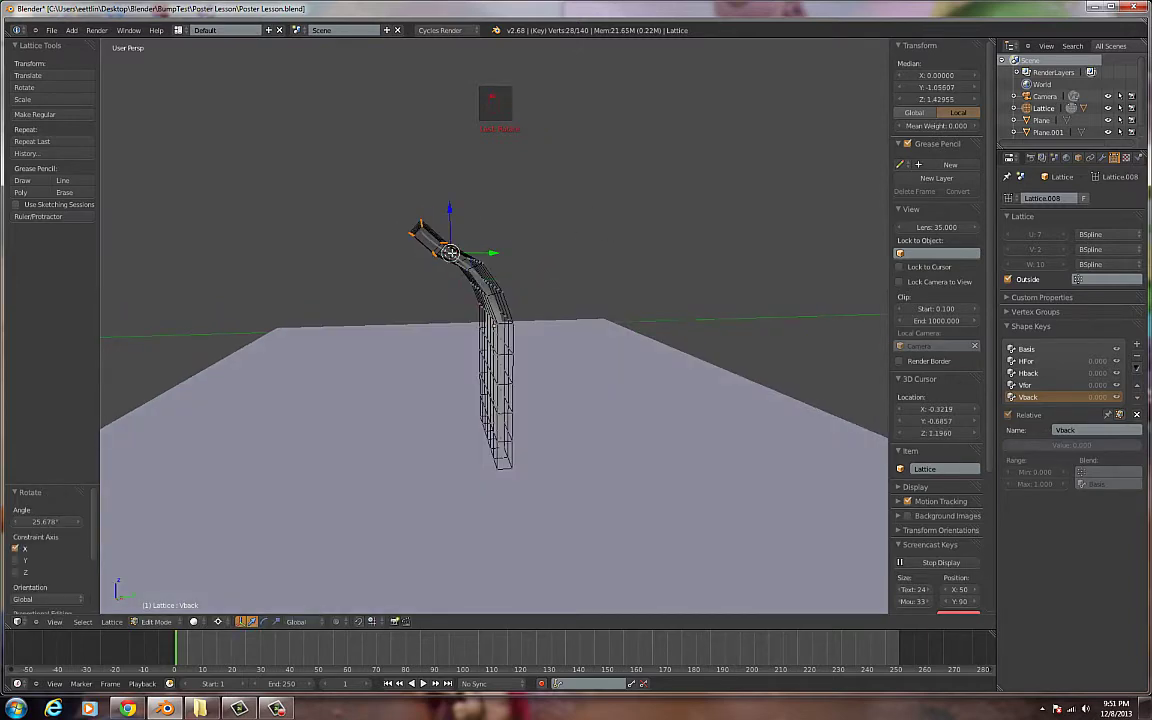
middle_click_drag(525, 293, 626, 266)
key("g")
key("x")
key("Return")
key("a")
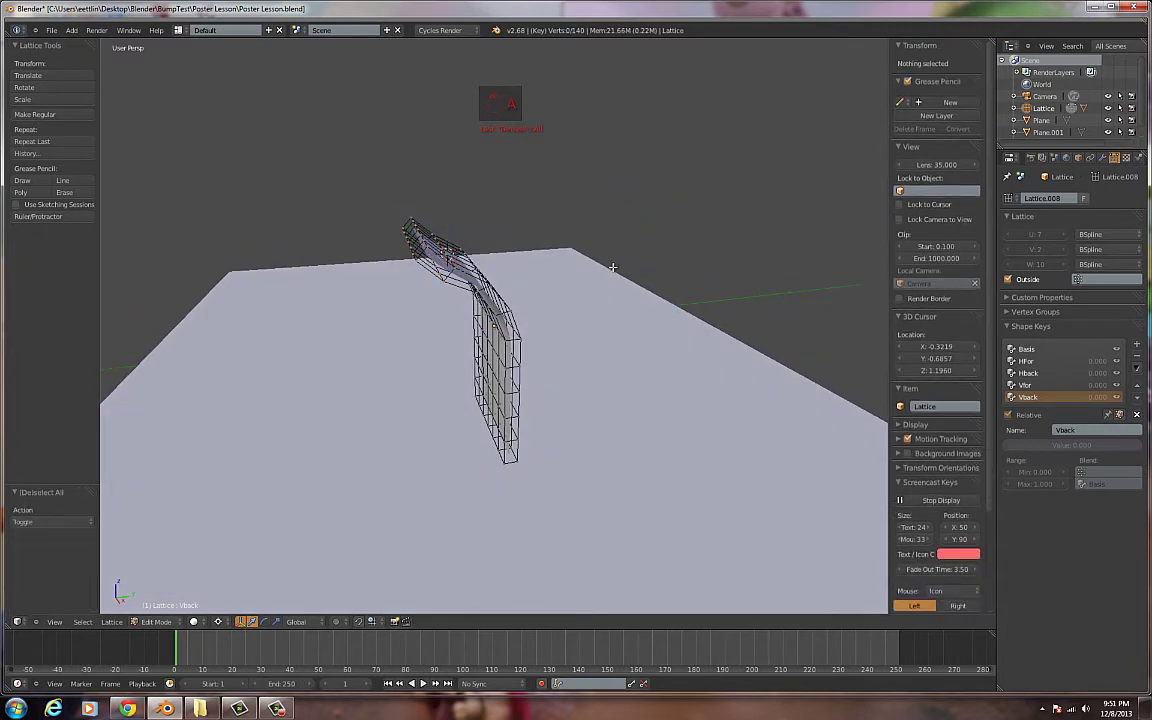
key("b")
left_click_drag(377, 203, 427, 272)
Step: Place the 3D cursor just below the upper curl and rotate only the lattice's top row of points about 48.8° around X
left_click(428, 271)
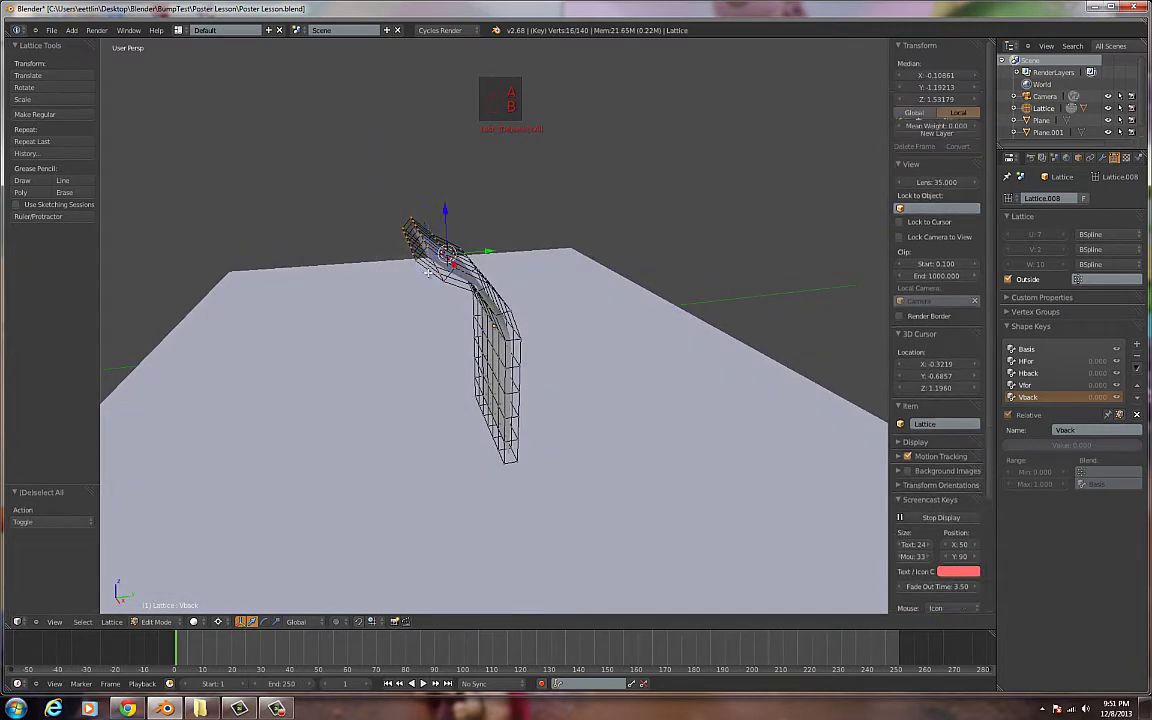
middle_click_drag(543, 267, 470, 240)
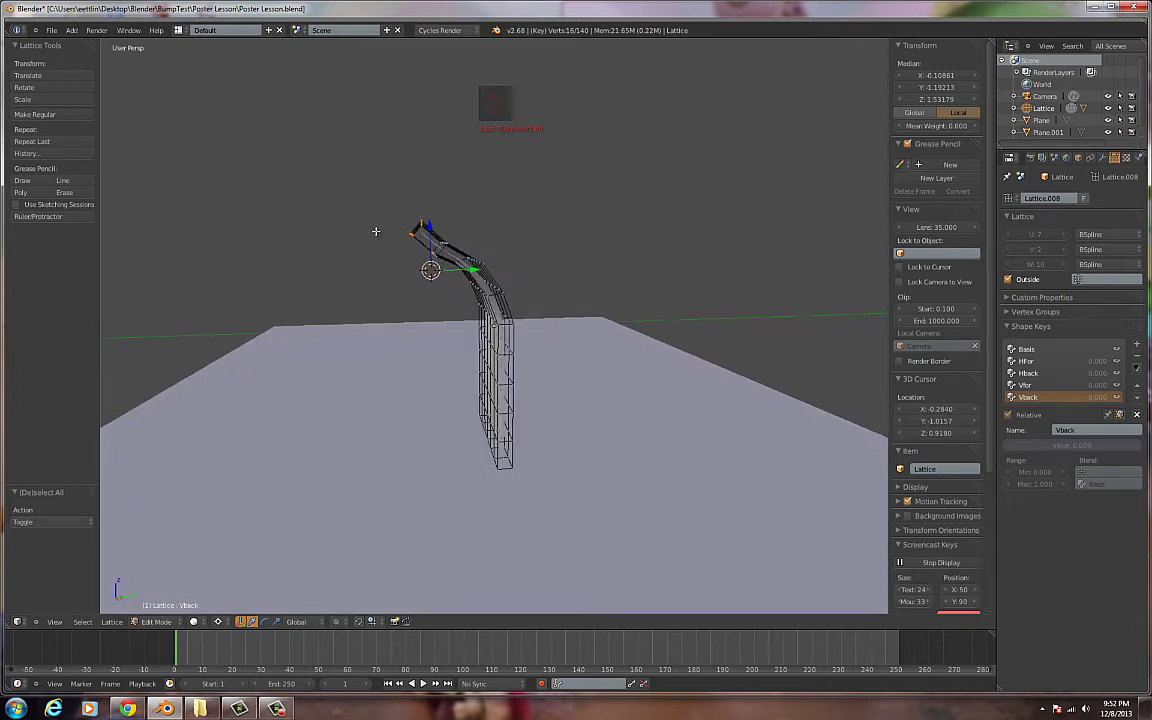
key("a")
key("b")
left_click_drag(373, 204, 428, 246)
key("r")
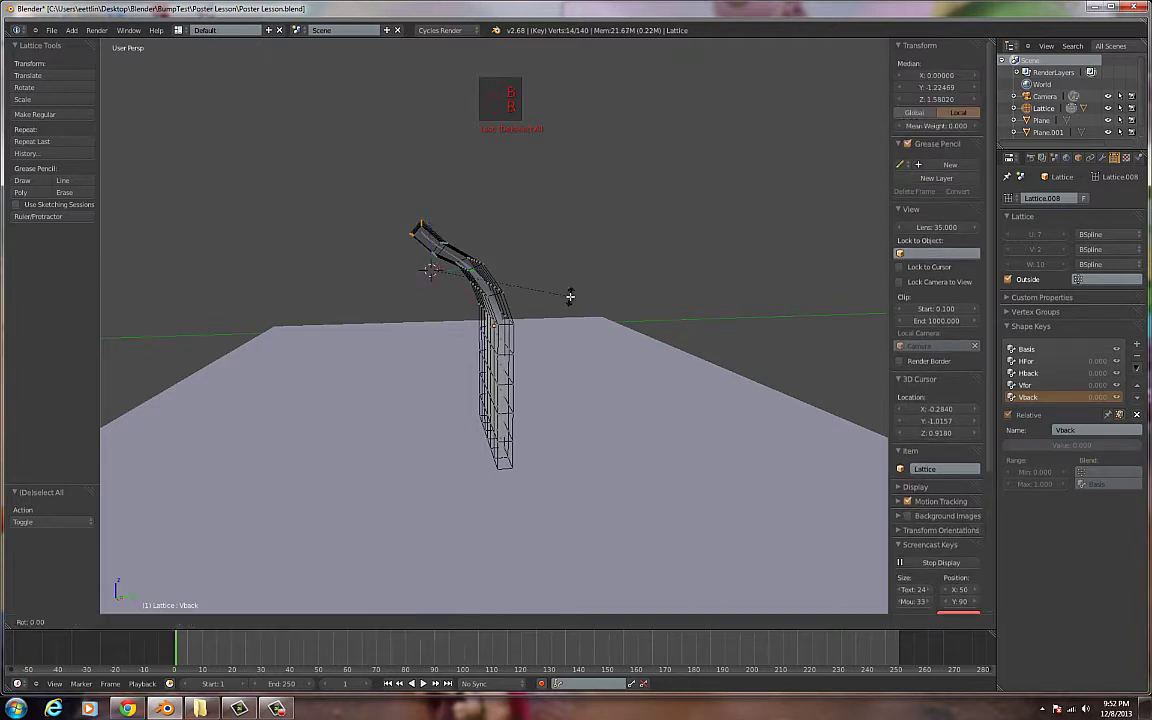
key("x")
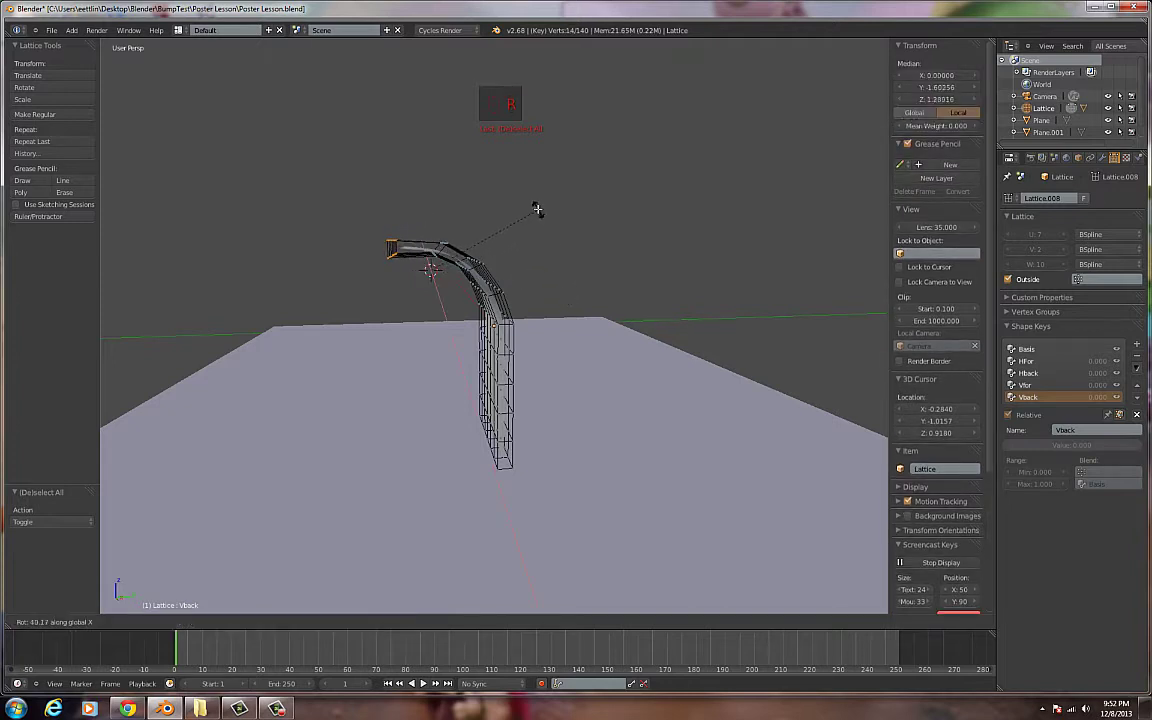
left_click(535, 188)
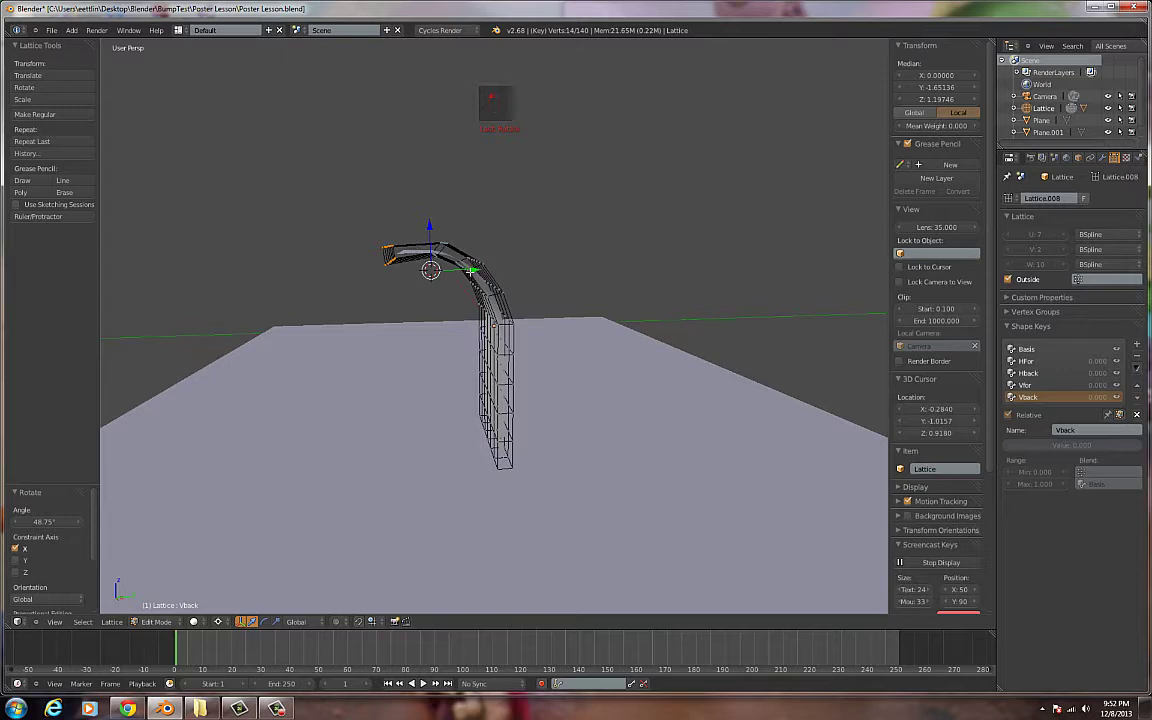
Step: Move the lattice's top row of points about 0.248 along Y
key("g")
key("y")
left_click(489, 271)
middle_click_drag(489, 271, 548, 368)
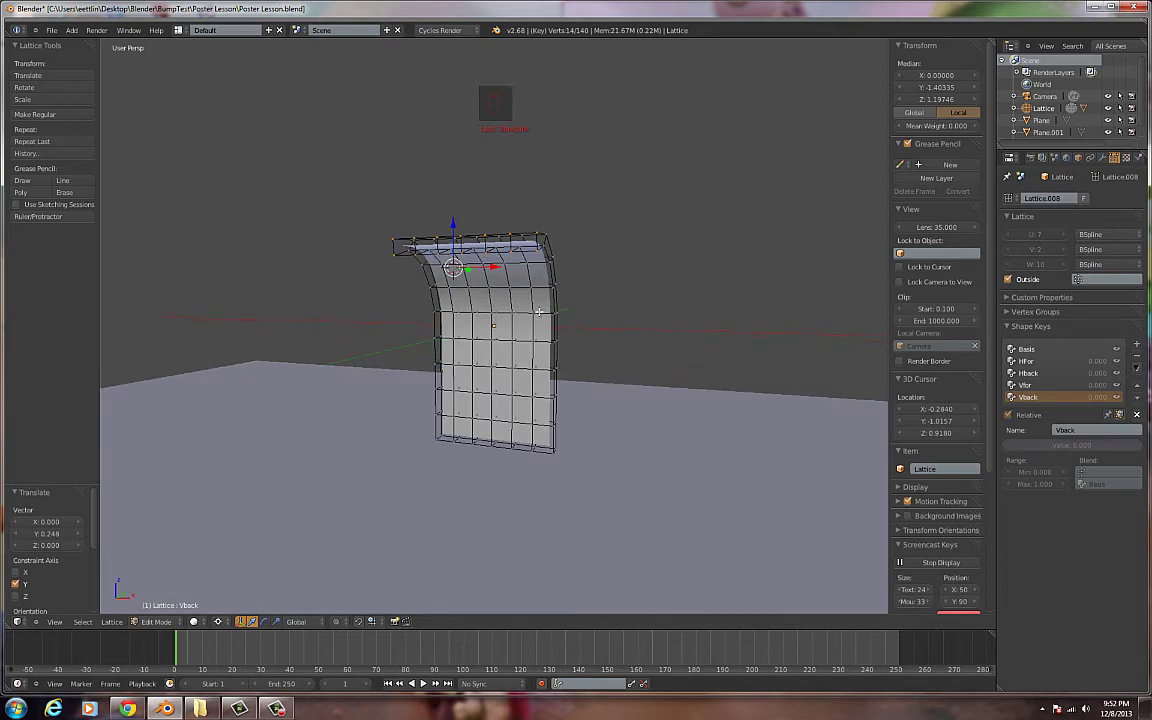
middle_click_drag(634, 407, 524, 421)
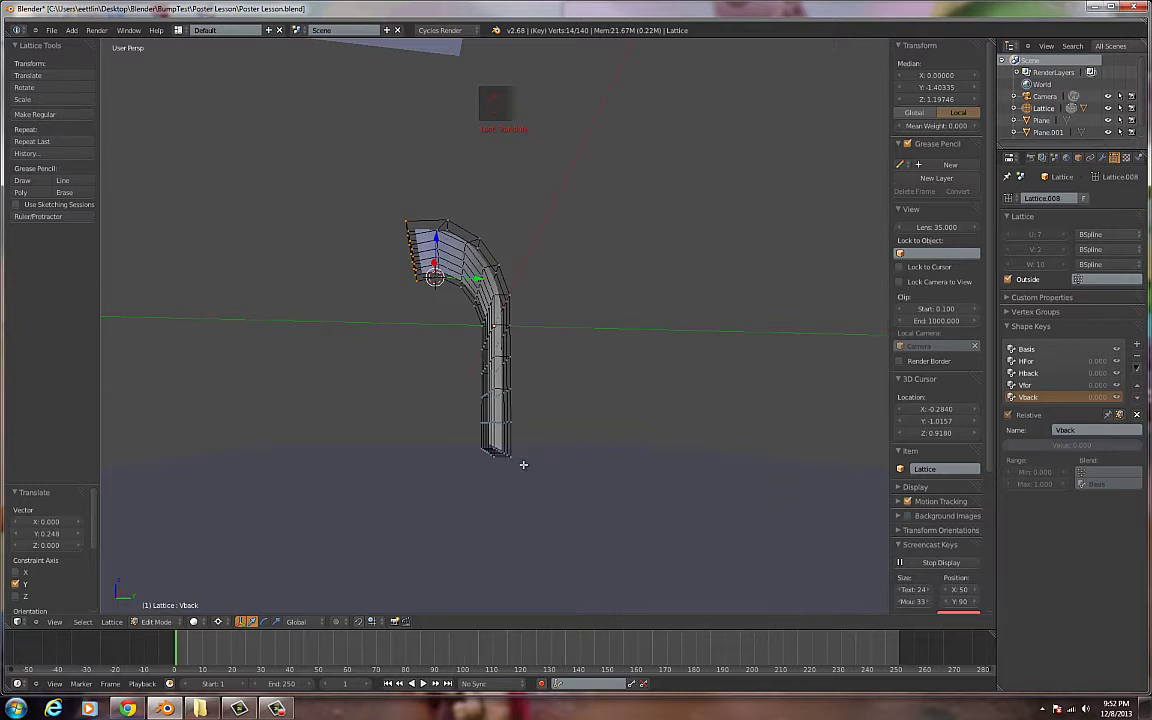
Step: Place the 3D cursor at the lattice's centre and rotate the bottom four rows of points about -11.7° around X
key("a")
middle_click_drag(519, 463, 501, 372)
mouse_move(444, 293)
middle_mouse_down()
mouse_move(470, 294)
mouse_move(444, 295)
middle_mouse_up()
middle_click_drag(501, 447, 506, 433)
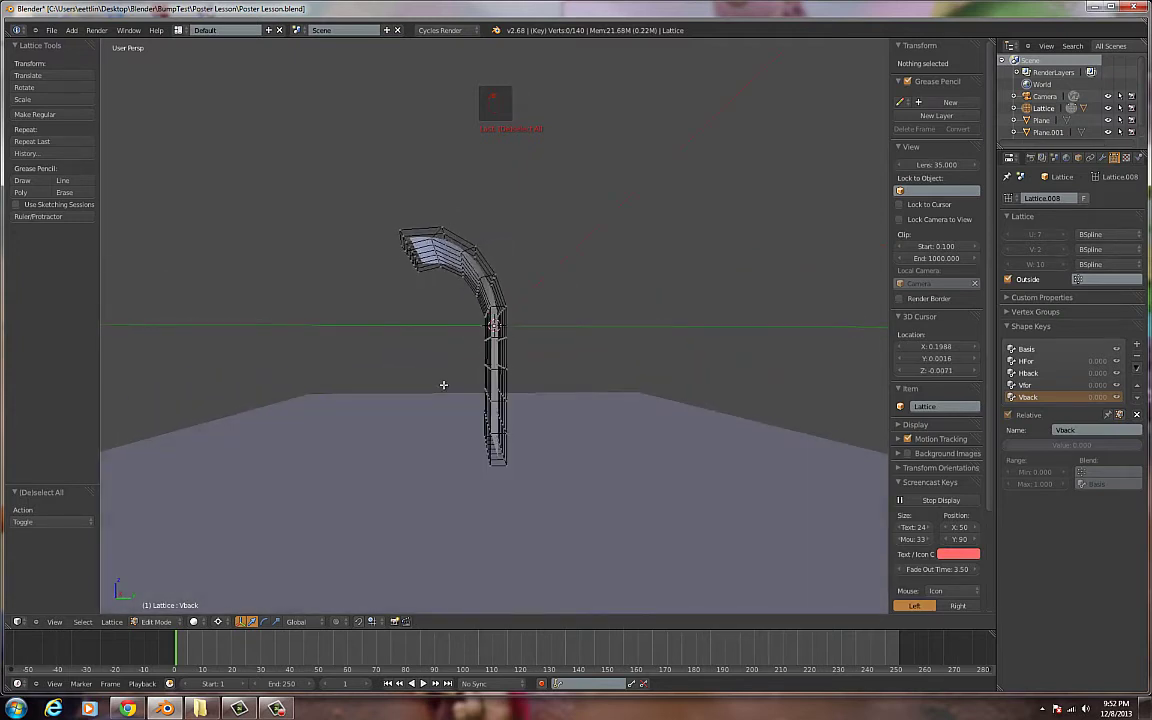
key("b")
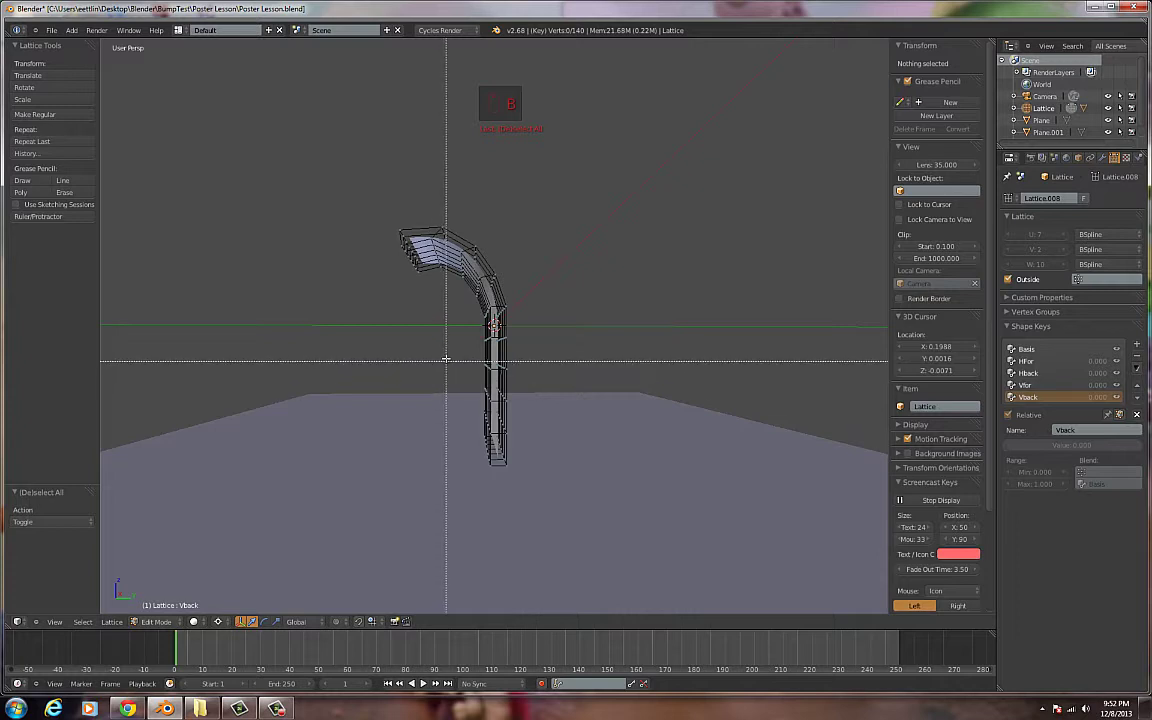
left_click_drag(450, 351, 566, 463)
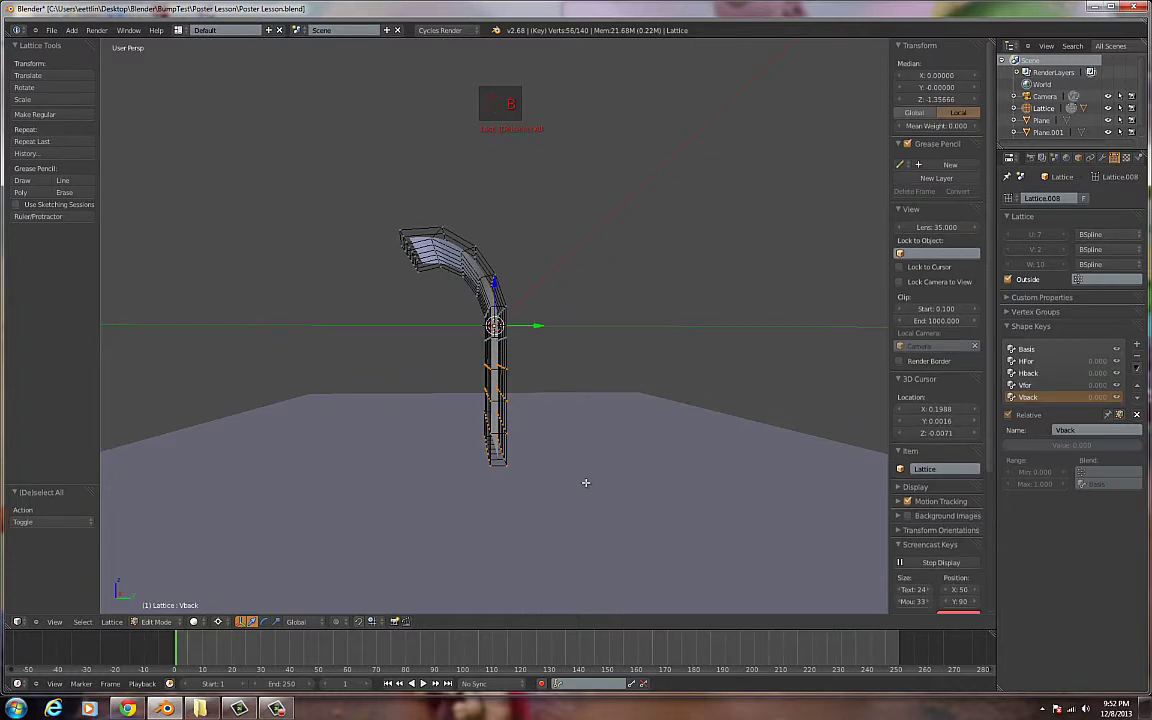
key("r")
key("x")
left_click(447, 491)
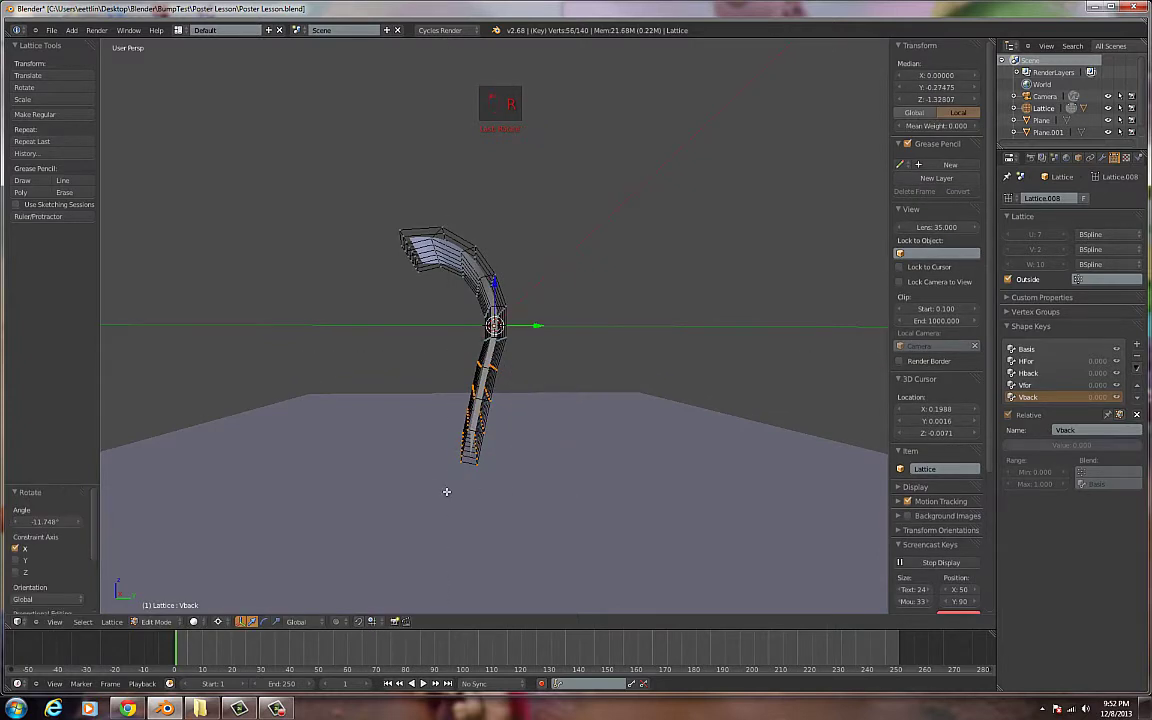
Step: Select only the lattice's bottom three rows of points and rotate them about -11.4° around X
key("a")
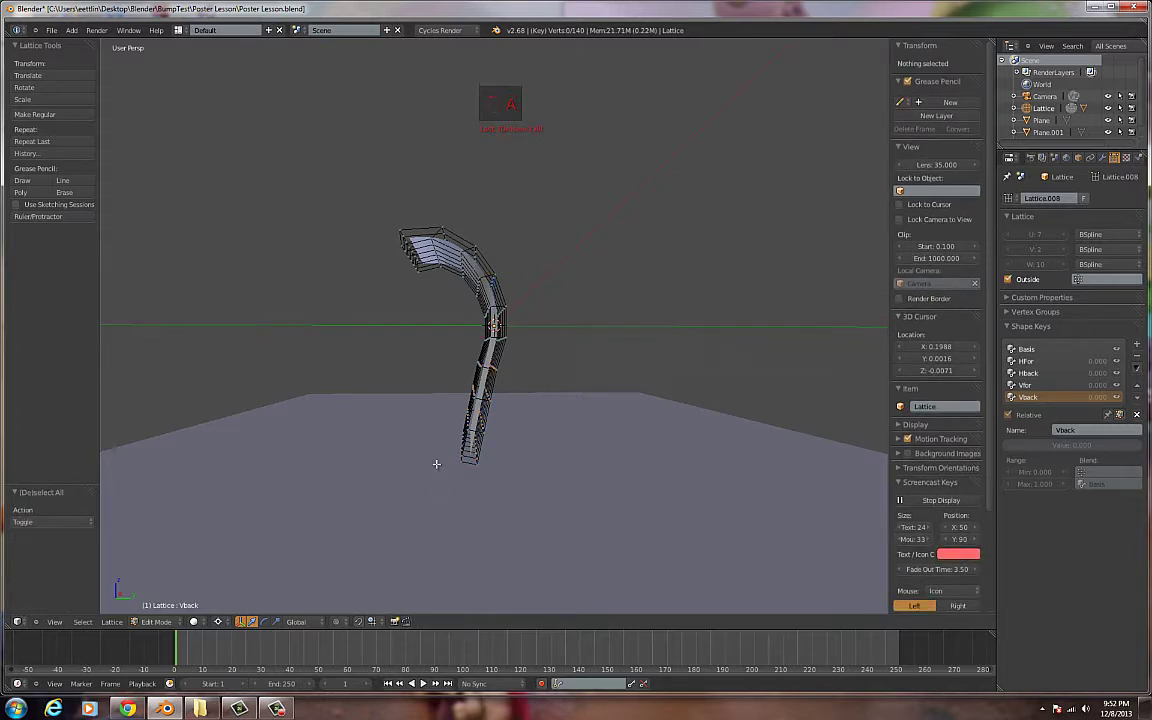
key("b")
left_click_drag(394, 340, 492, 462)
key("r")
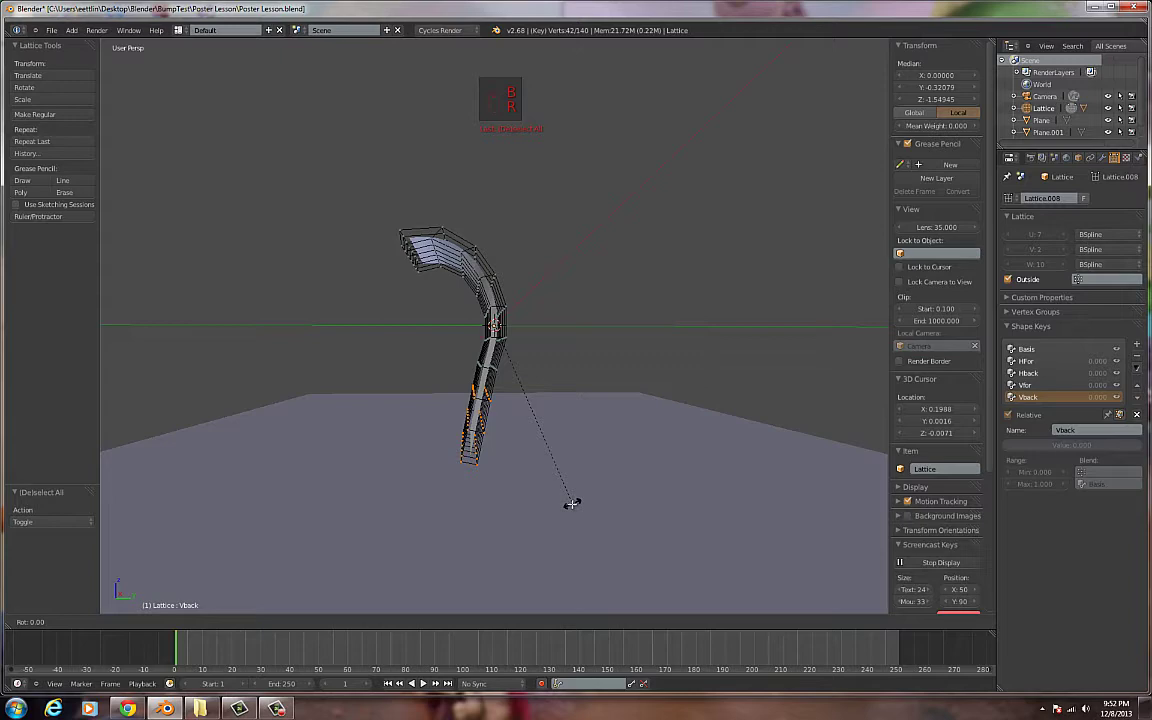
key("x")
left_click(532, 506)
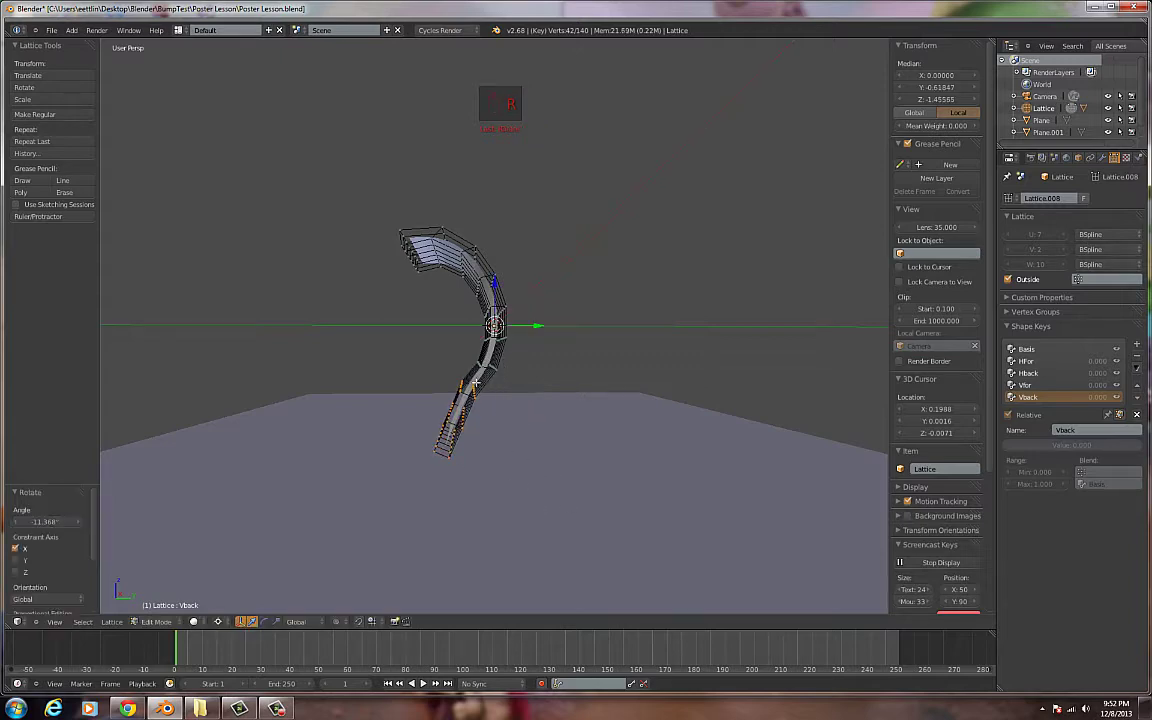
Step: Place the 3D cursor at the lower bend and rotate only the lattice's bottom two rows of points about -35.9° around X
middle_click_drag(476, 382, 552, 405)
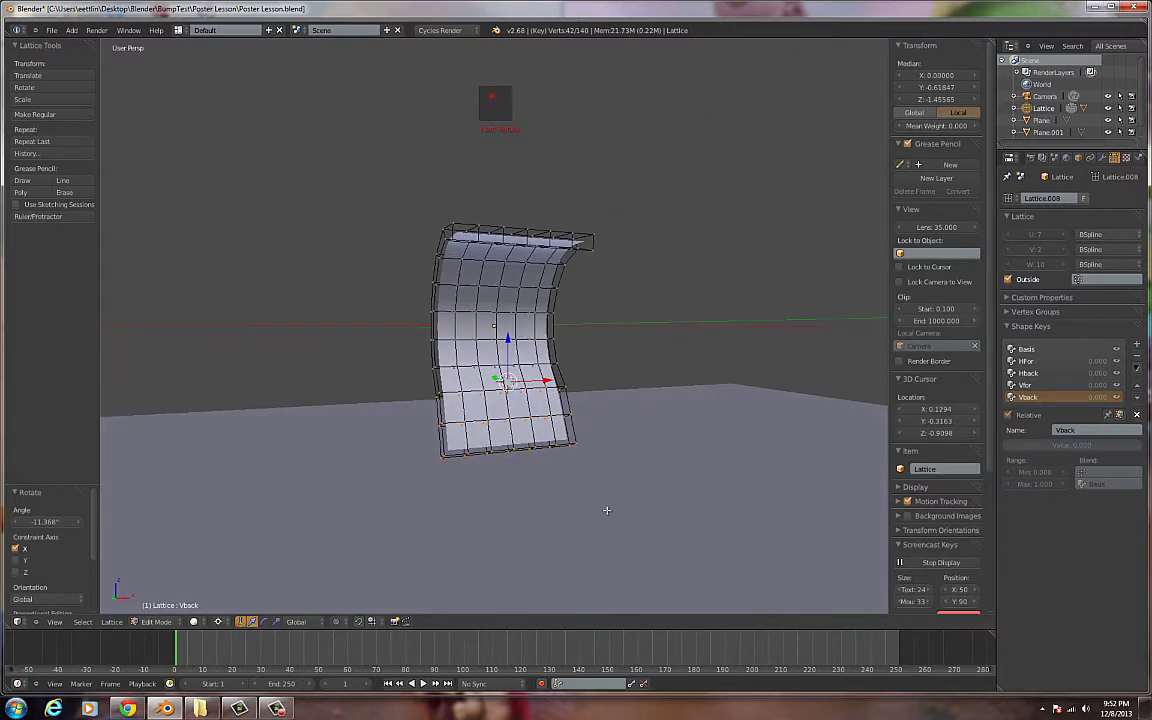
middle_click_drag(606, 510, 458, 496)
key("a")
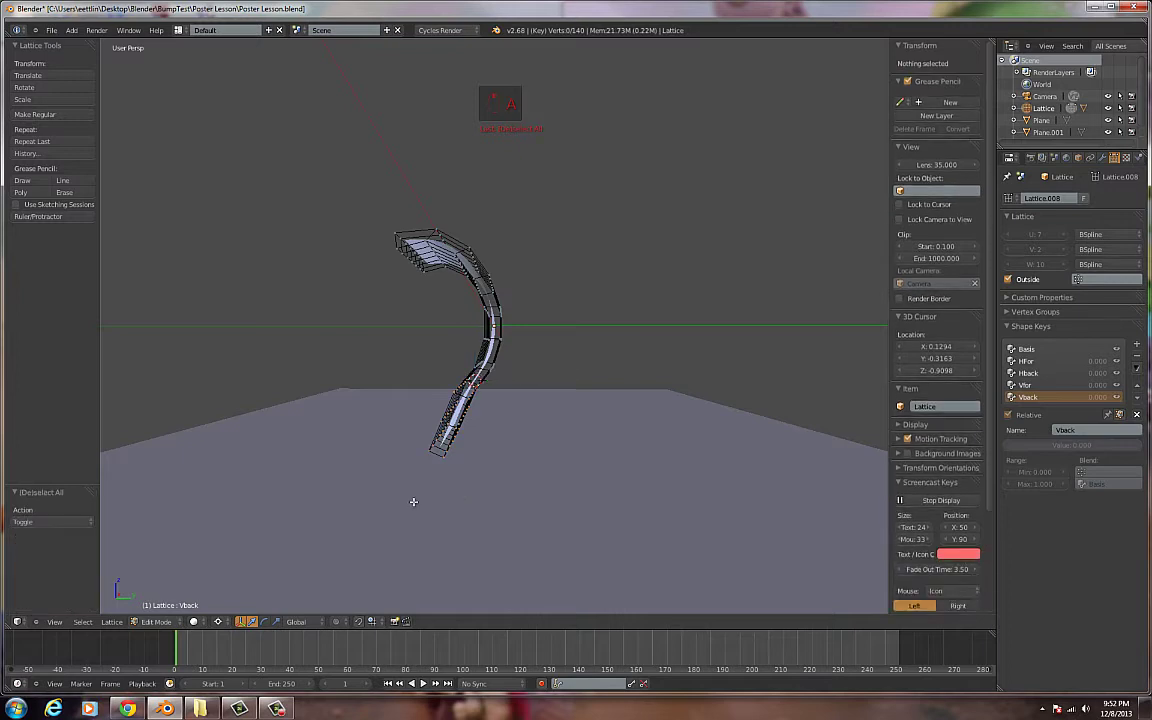
key("b")
left_click_drag(419, 393, 522, 499)
middle_click_drag(522, 499, 489, 525)
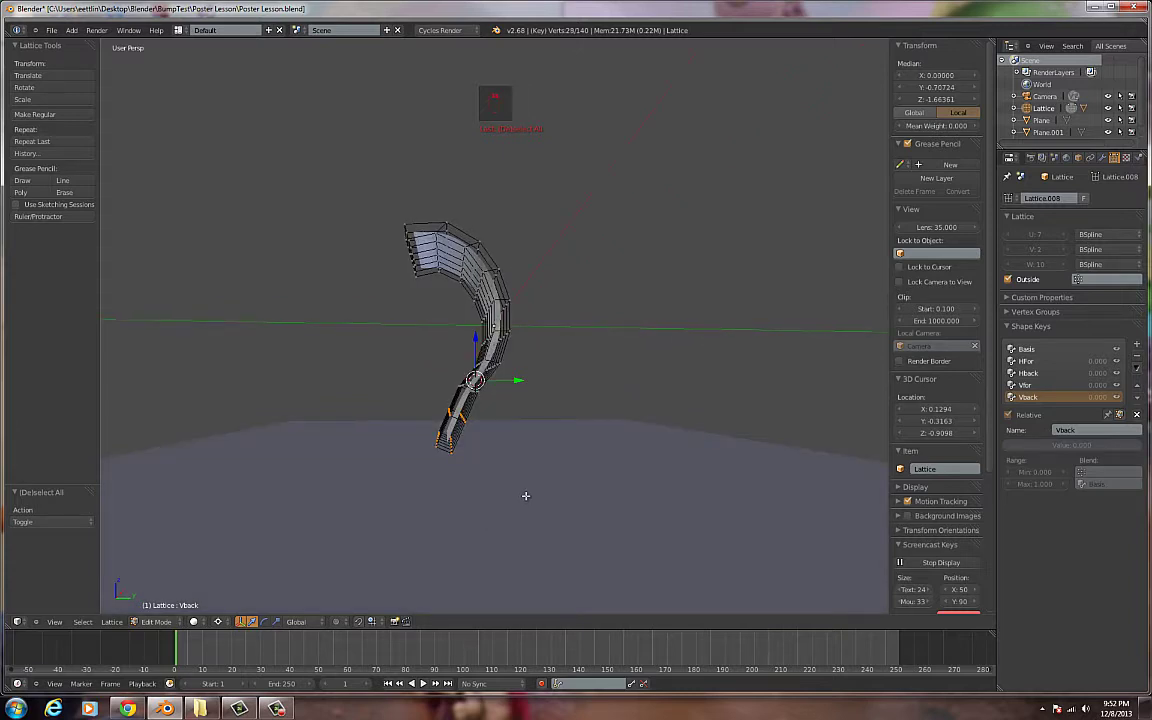
key("r")
key("x")
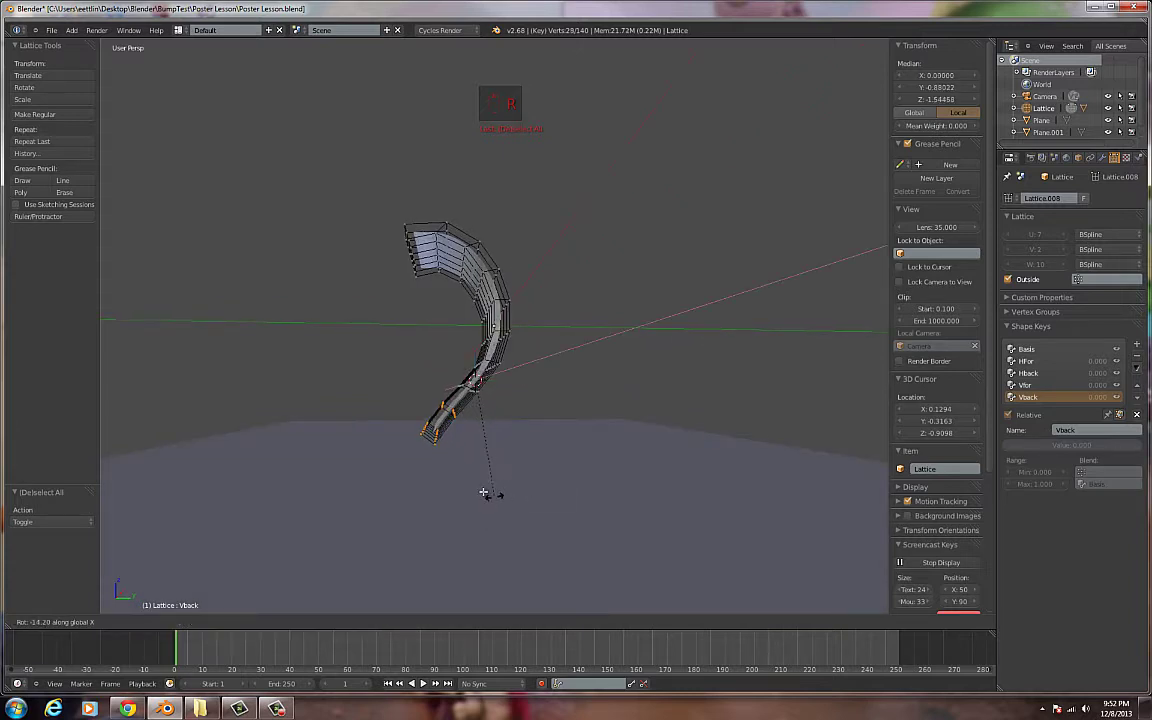
left_click(474, 481)
middle_click_drag(474, 481, 483, 423)
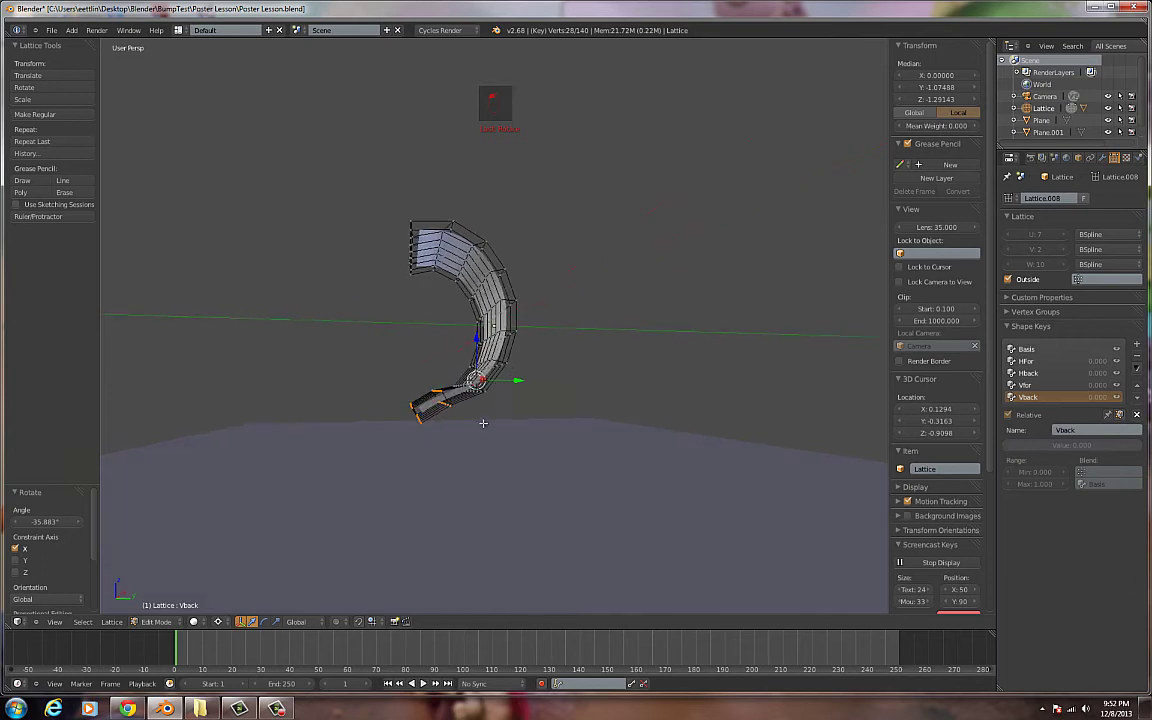
Step: Move the lattice's bottom two rows of points about 0.186 along Y
key("g")
key("y")
left_click(493, 416)
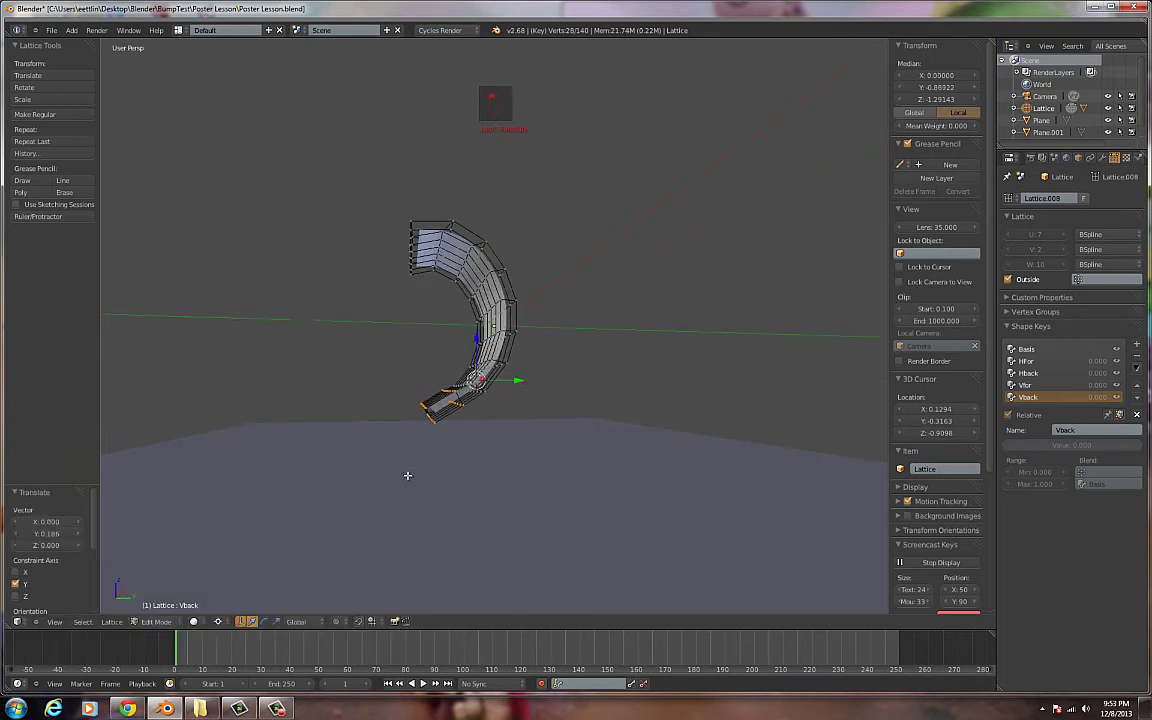
Step: Select only the lattice's bottom row of points and rotate it about -27.1° around X
key("a")
key("b")
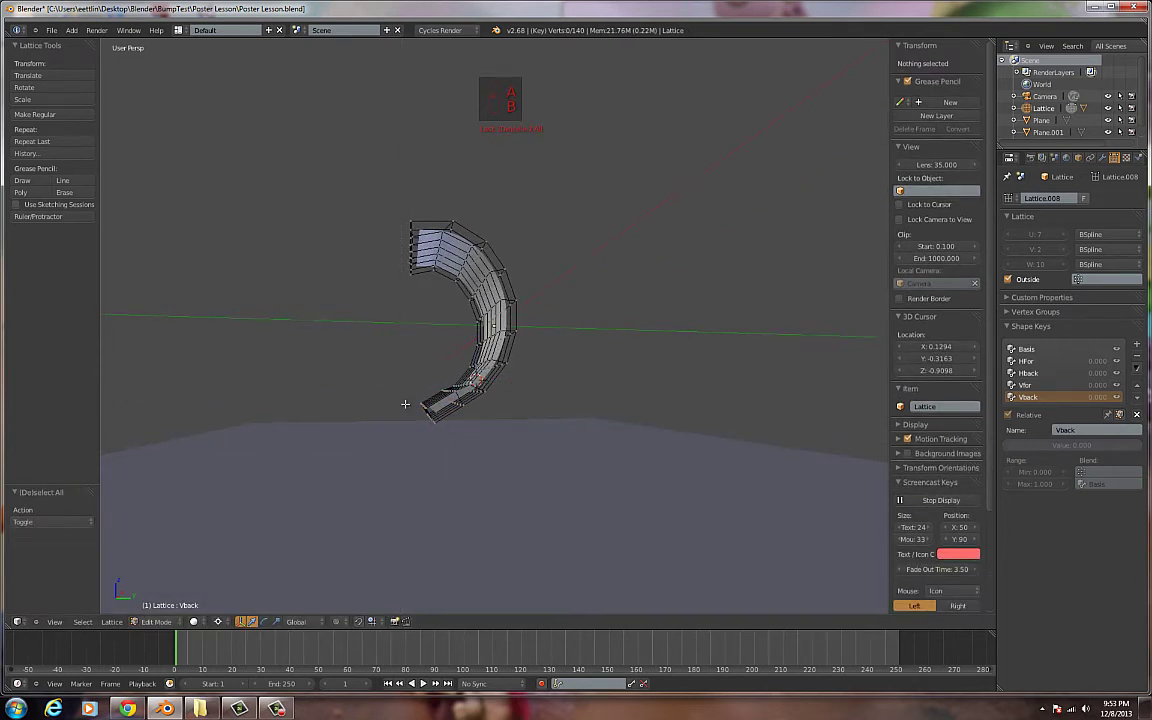
left_click_drag(402, 383, 436, 448)
key("r")
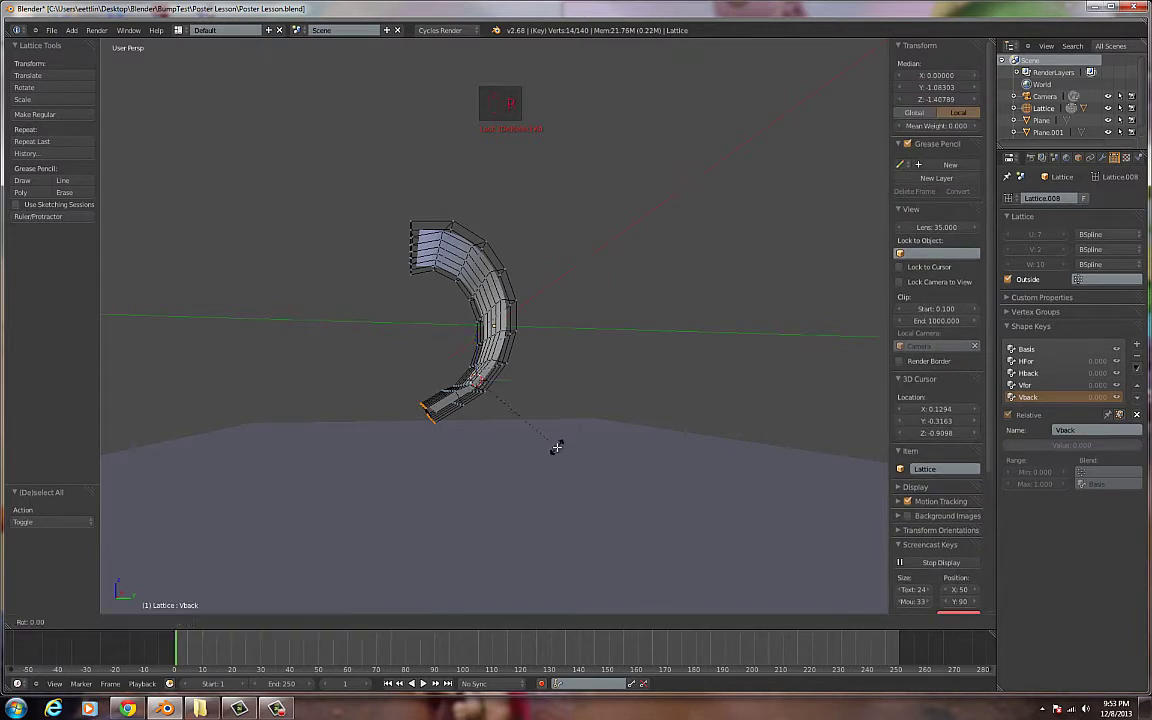
key("x")
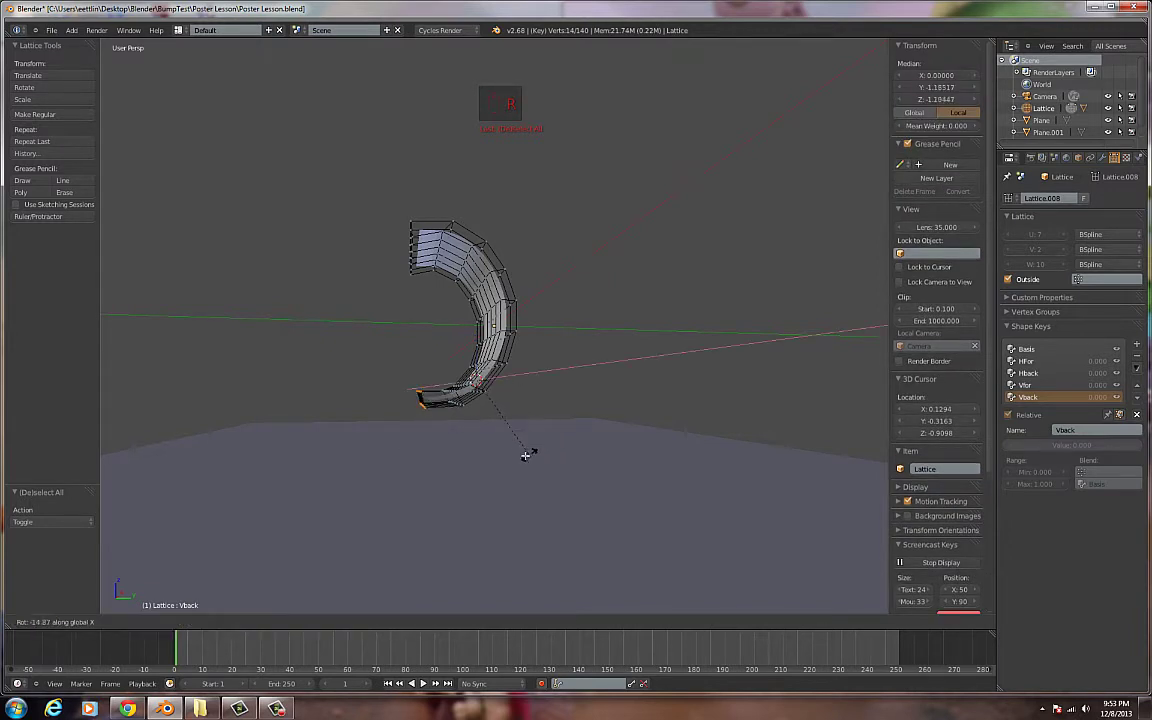
left_click(469, 471)
middle_click_drag(469, 471, 432, 496)
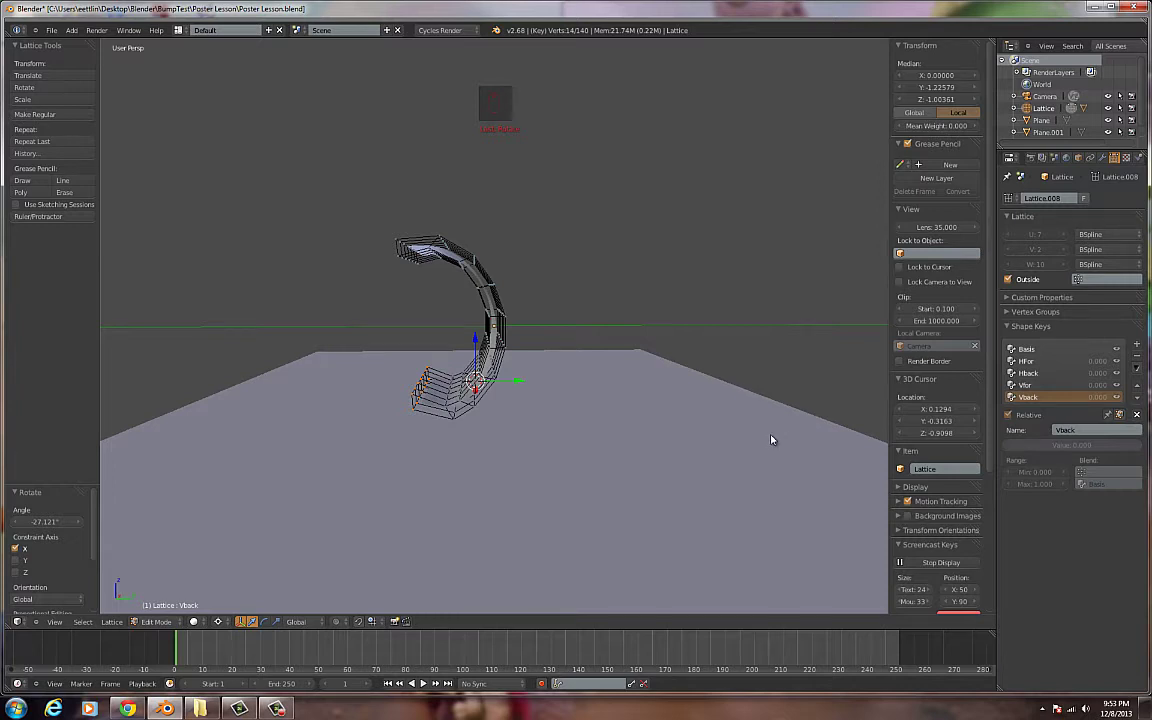
Step: Return to Object Mode and rename the lattice's Vback shape key as HorForward
key("Tab")
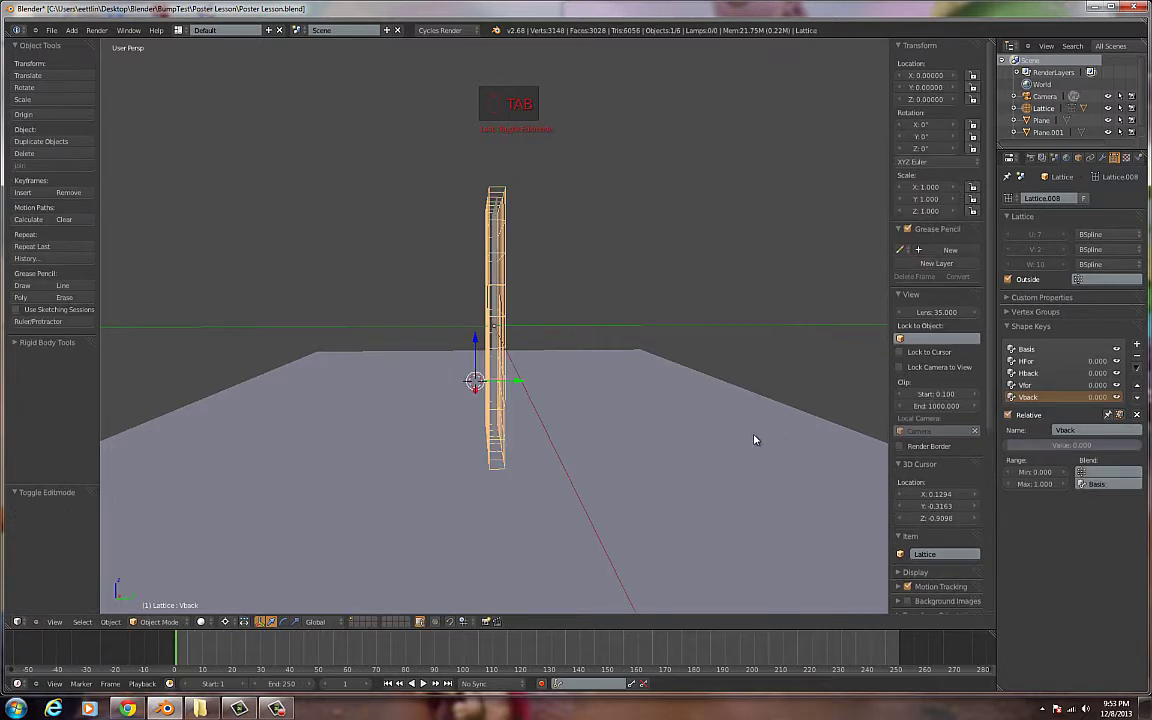
right_click(1061, 432)
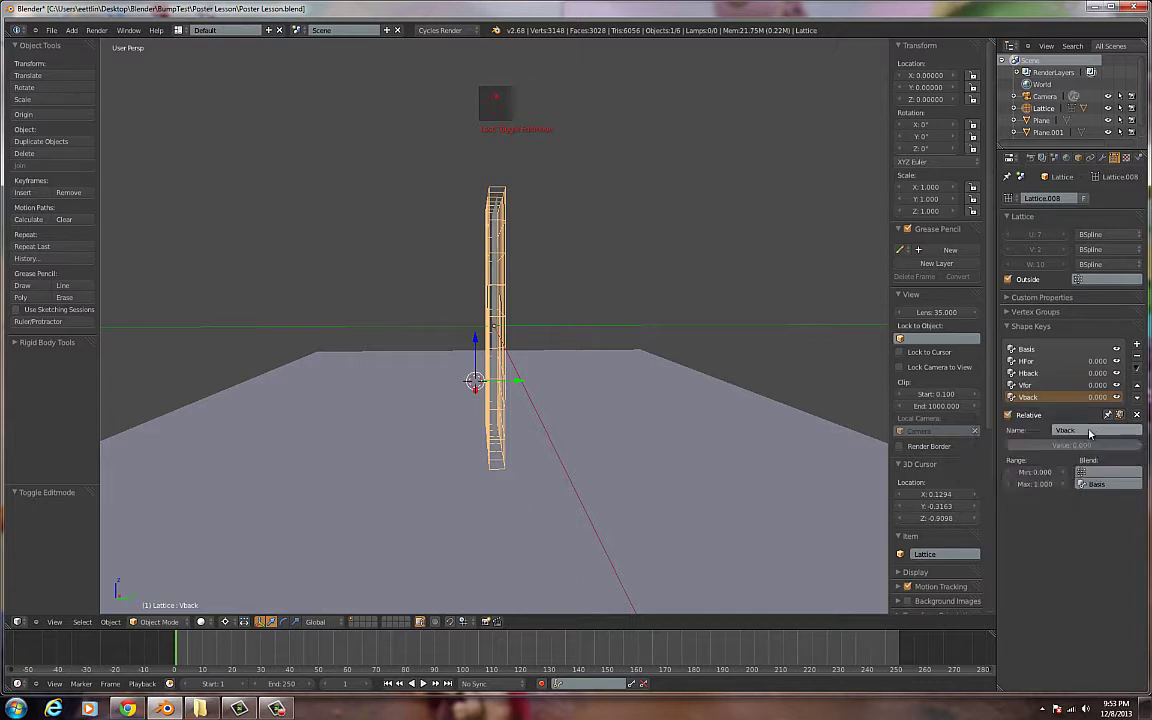
left_click(1064, 430)
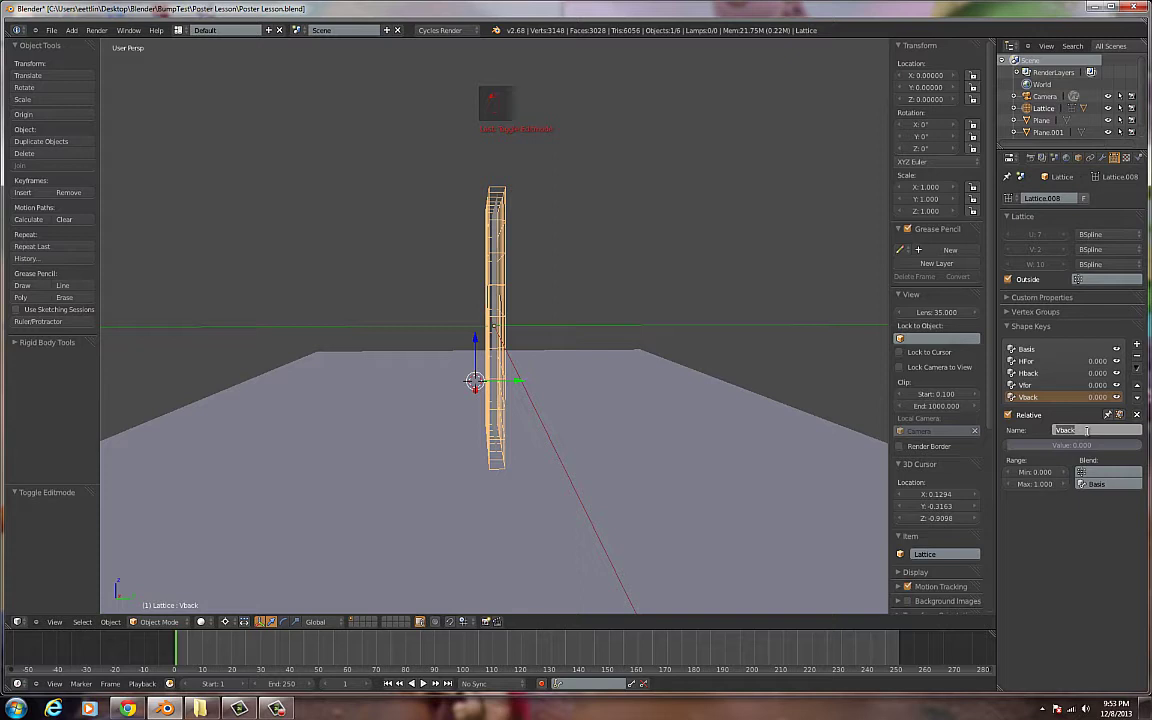
type("HorForward")
key("Return")
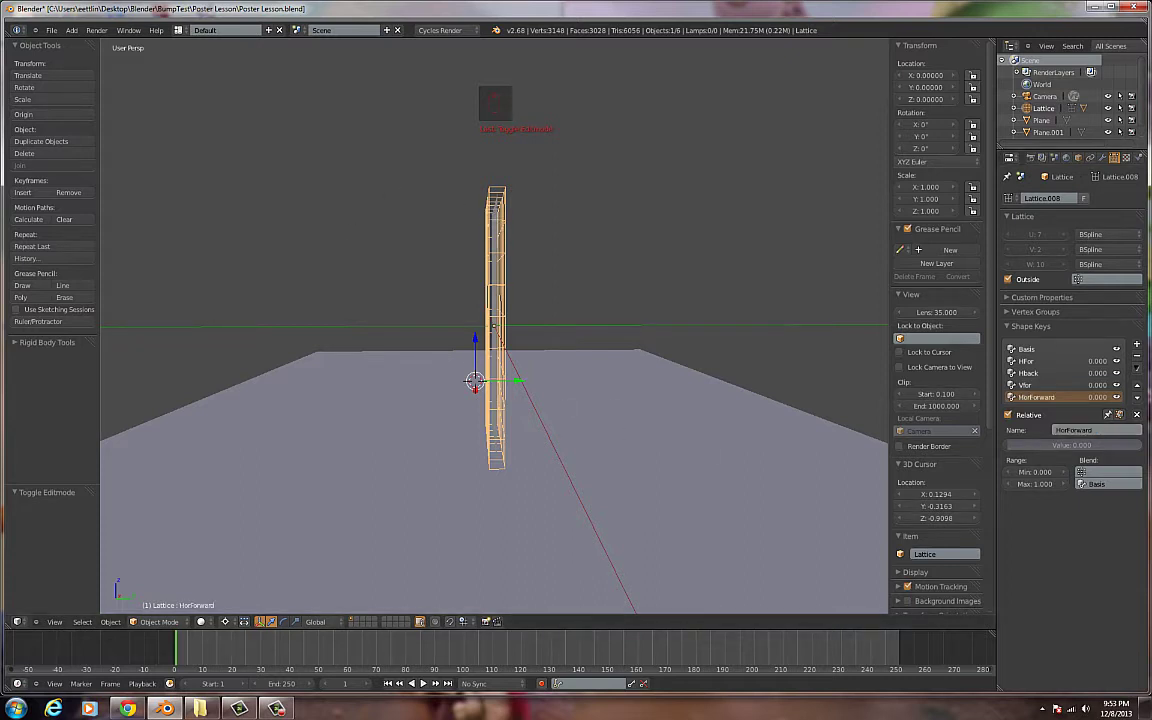
left_click_drag(1060, 445, 1005, 451)
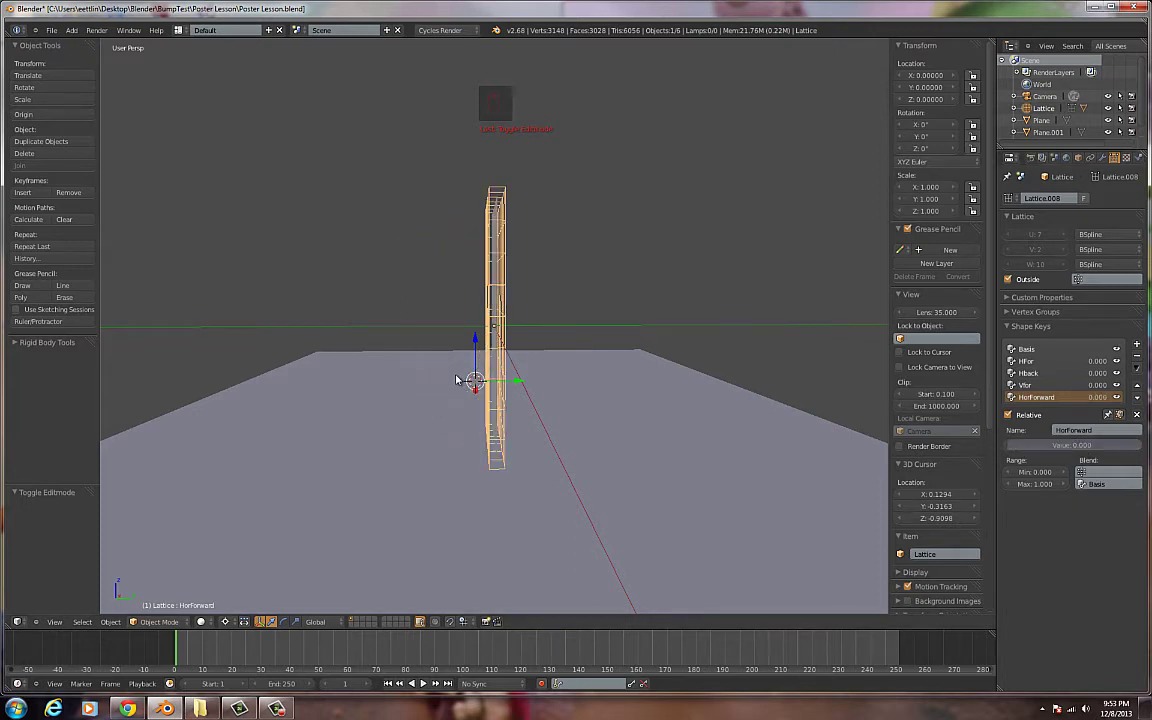
Step: Rename the lattice's HFor shape key as VFor
left_click(1027, 361)
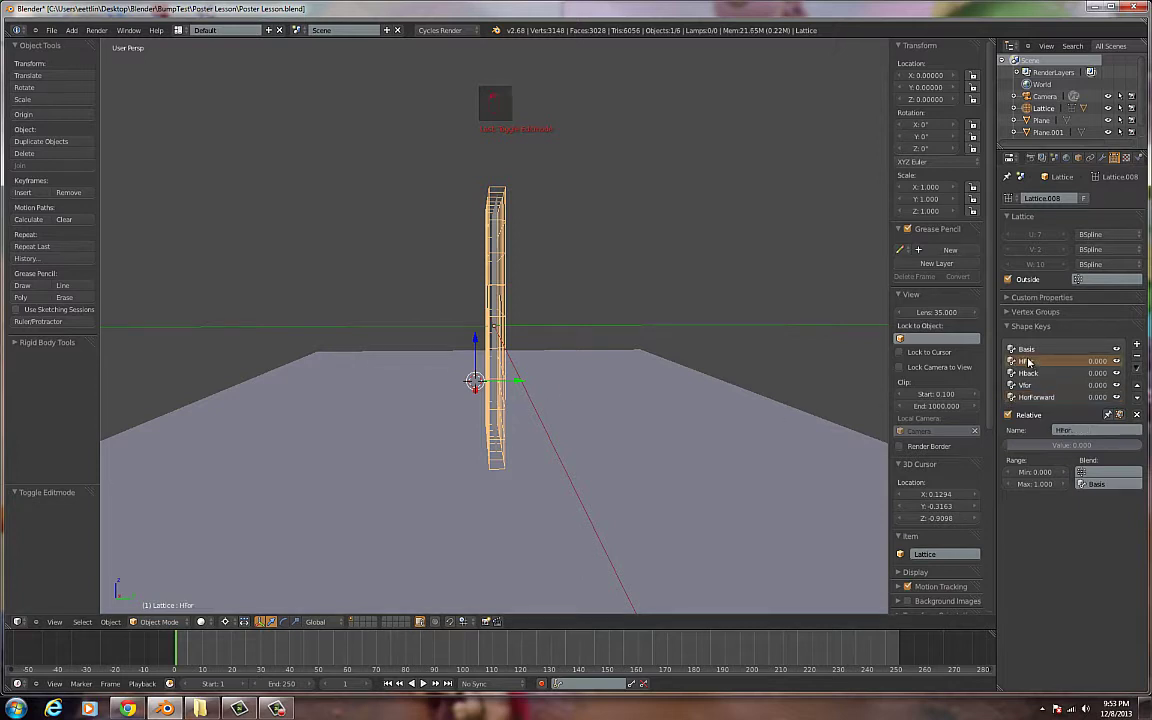
left_click(1061, 430)
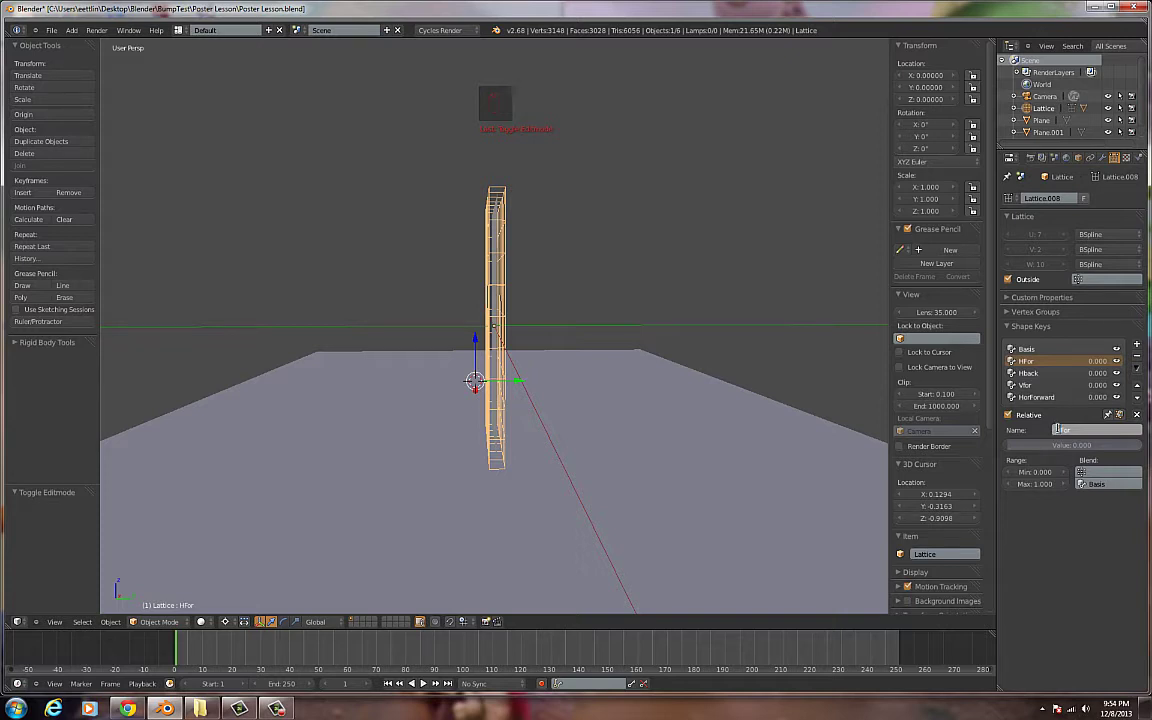
type("VFor")
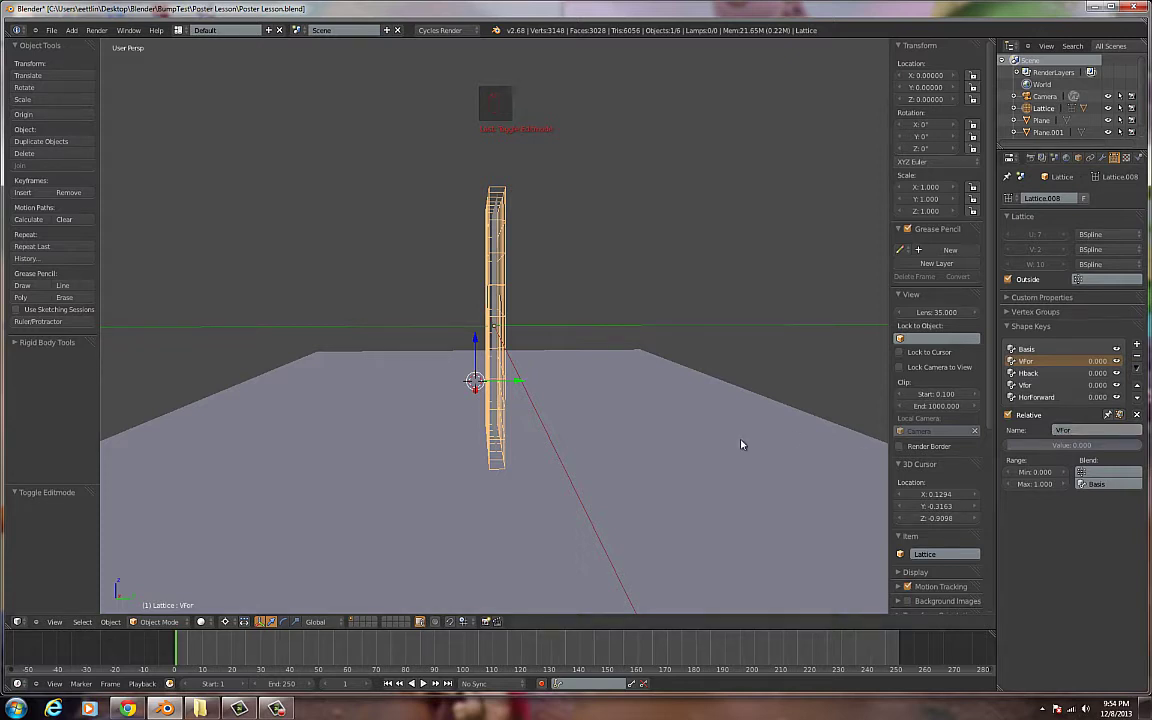
key("Return")
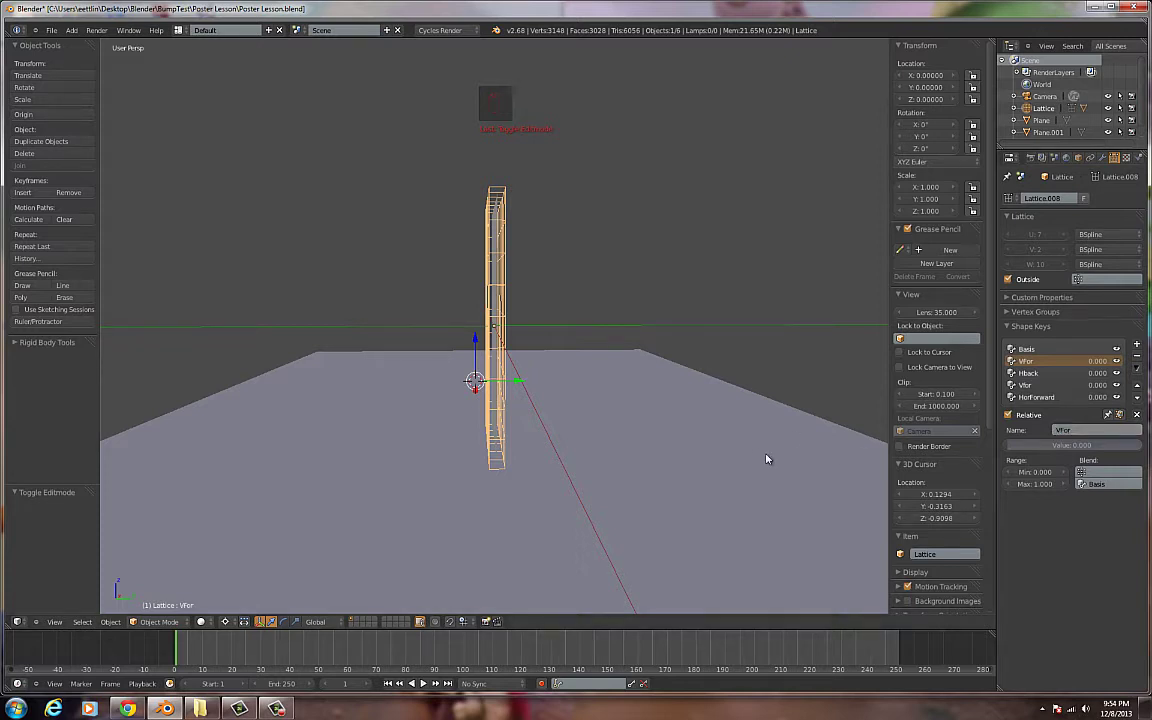
Step: Edit the lattice's Hback shape key and box-select the points in its upper rows
left_click(1028, 373)
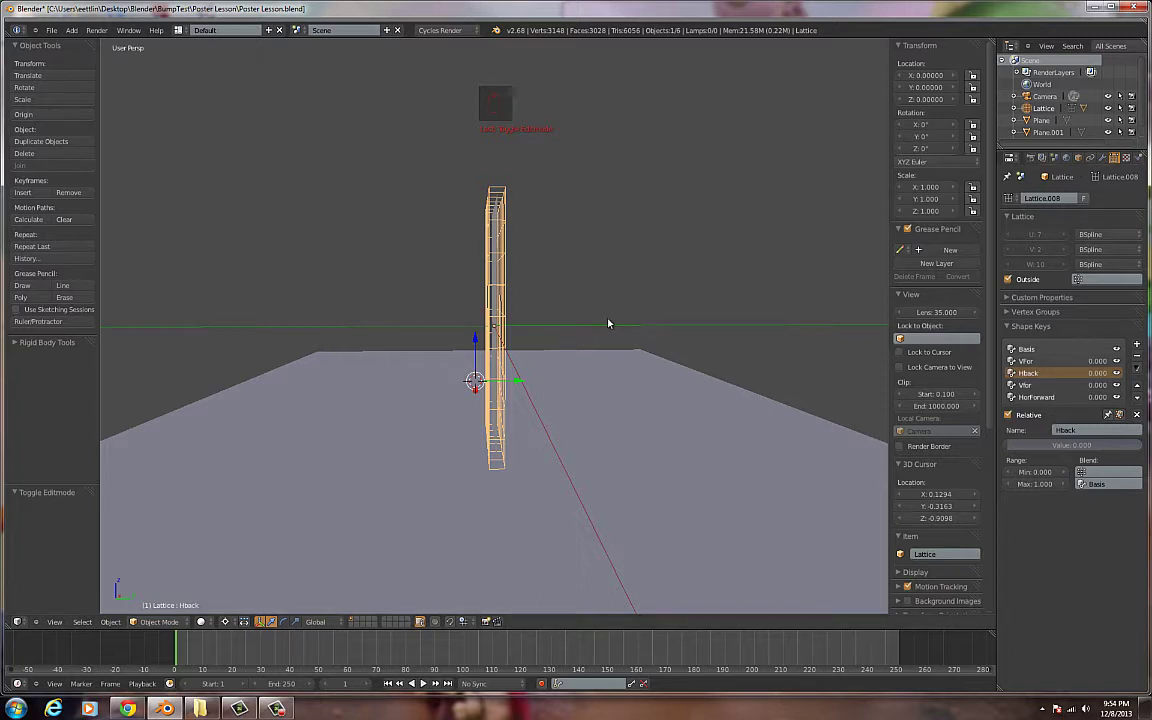
key("Tab")
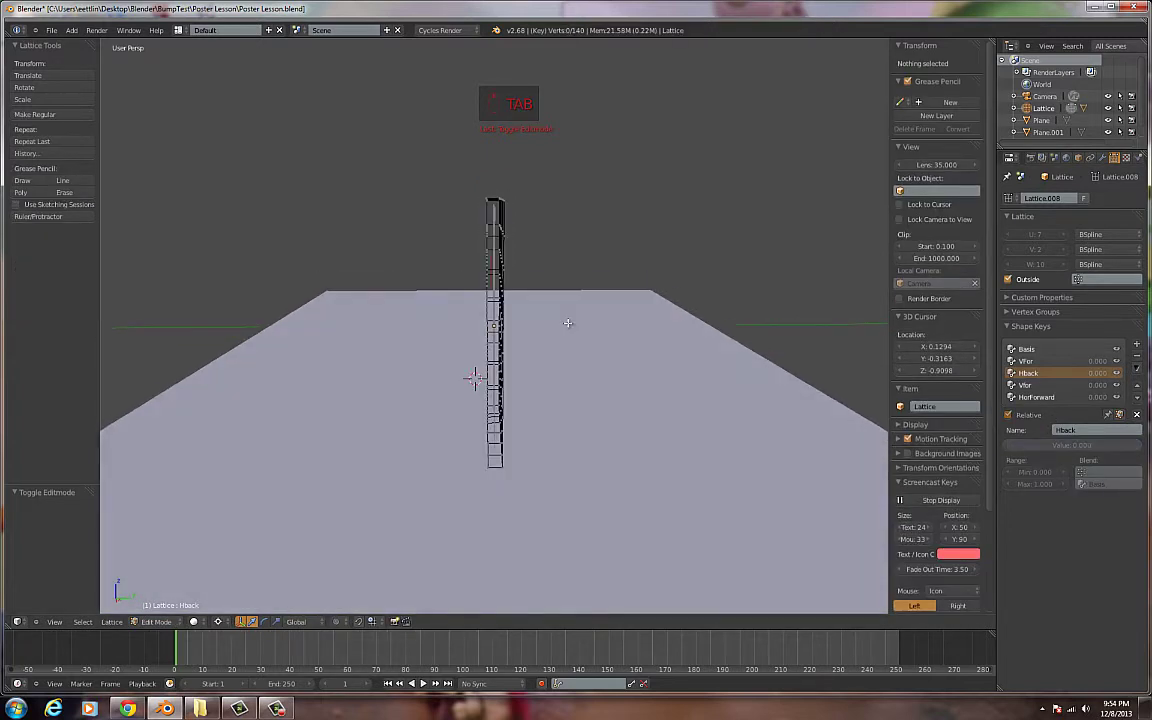
middle_click_drag(568, 323, 548, 286)
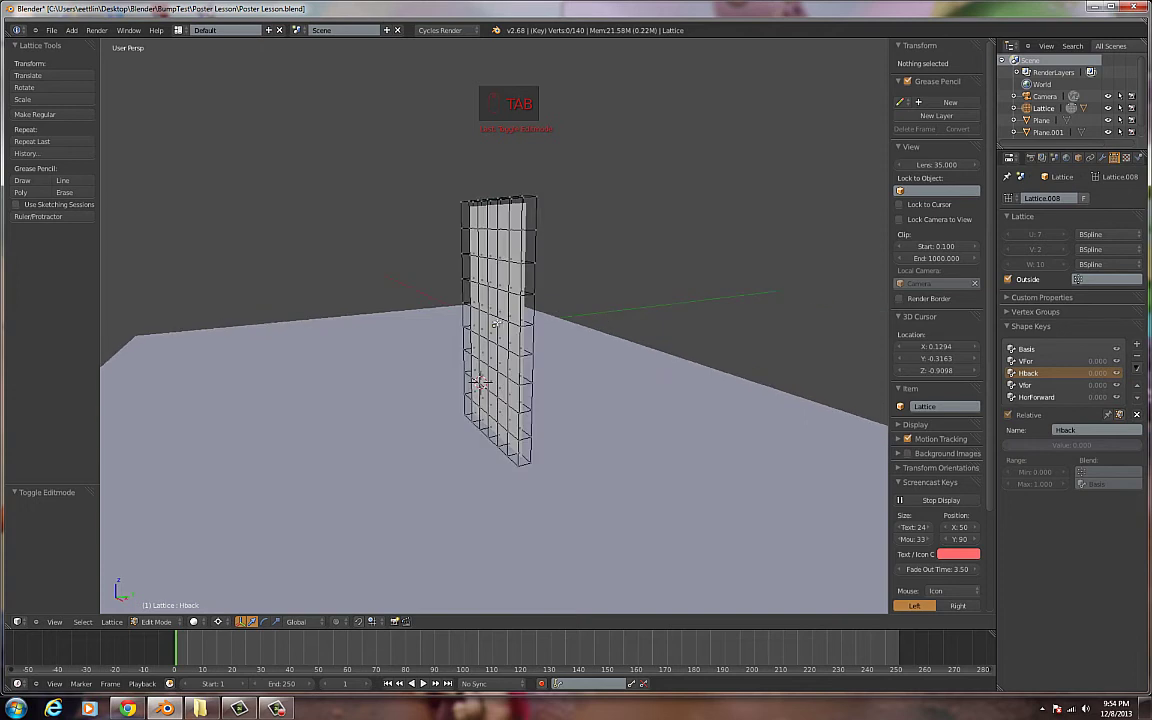
middle_click_drag(460, 298, 573, 345)
key("b")
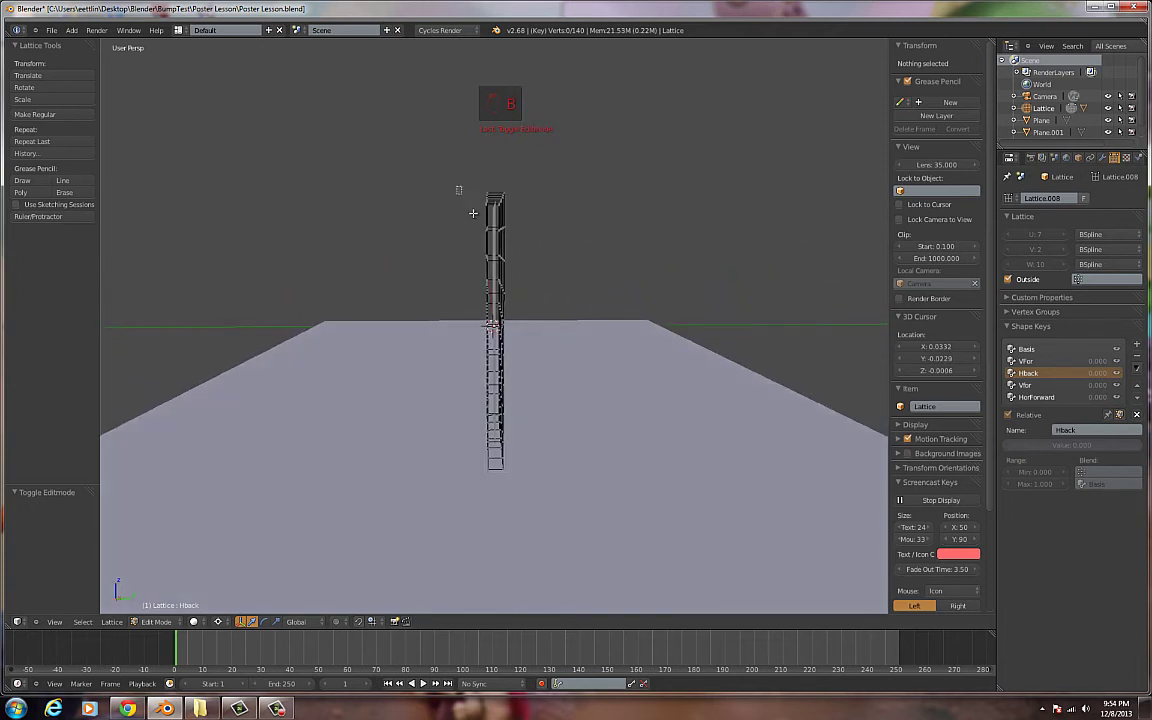
left_click_drag(457, 187, 533, 301)
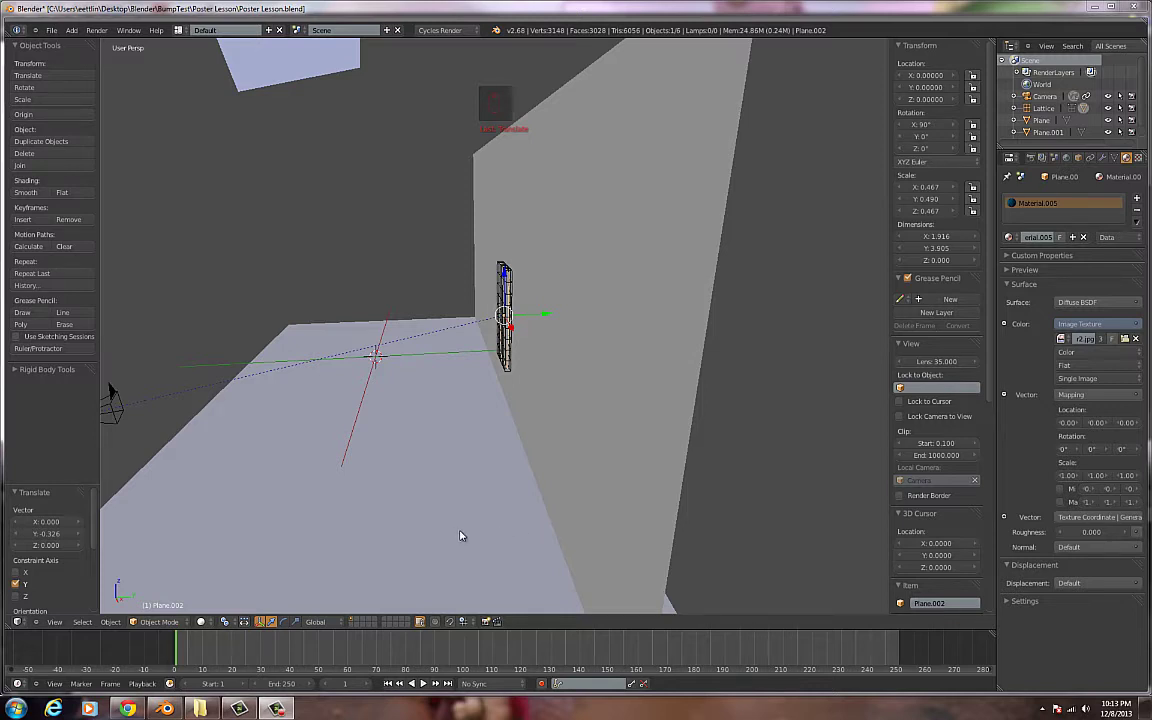
Step: Preview the poster, wall and floor in Rendered viewport shading and return to Solid shading
middle_click_drag(463, 535, 429, 506)
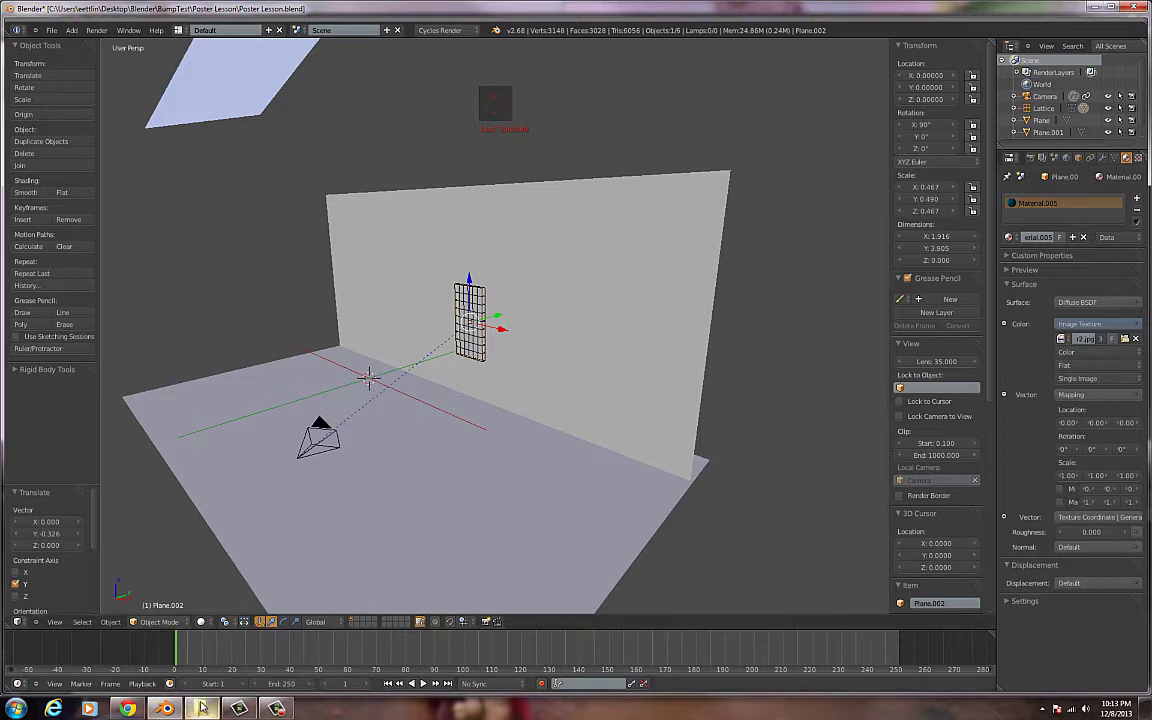
mouse_move(201, 708)
left_click(201, 621)
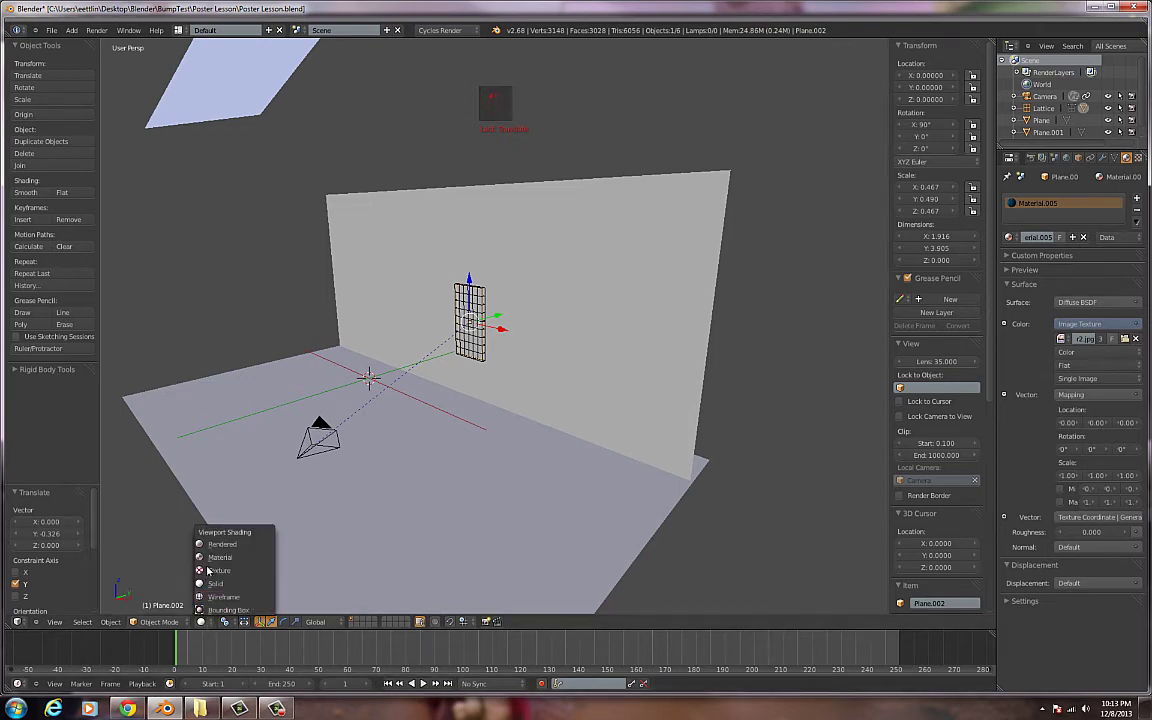
left_click(205, 484)
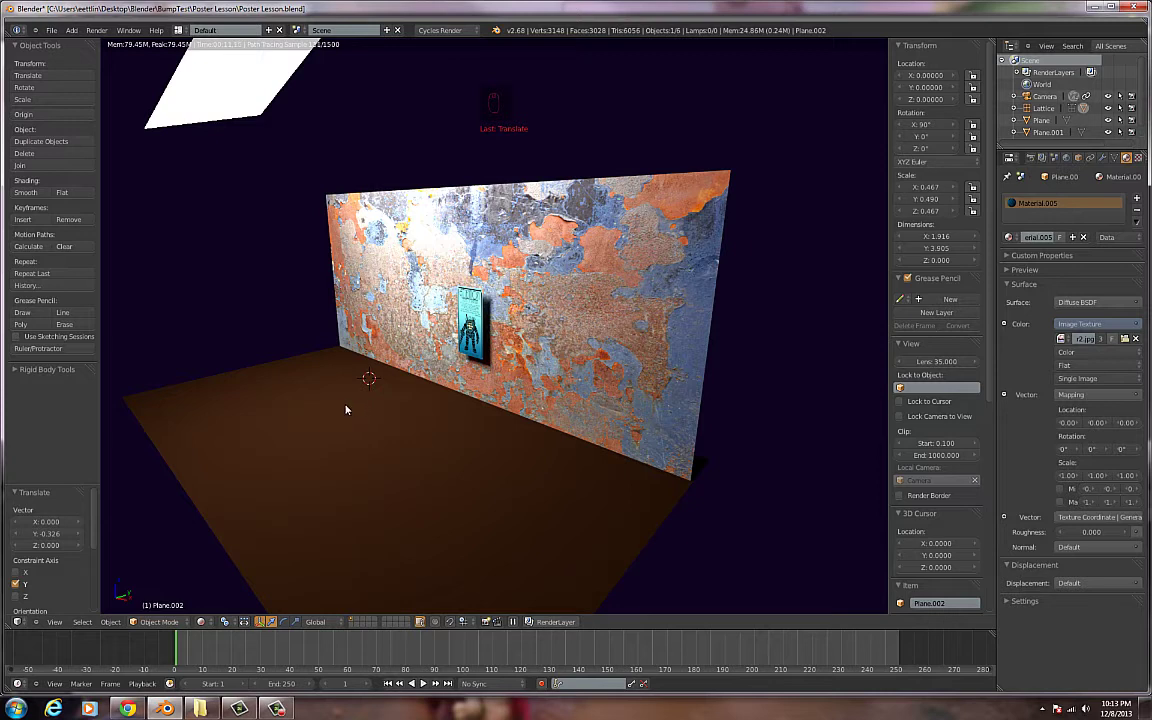
left_click(201, 622)
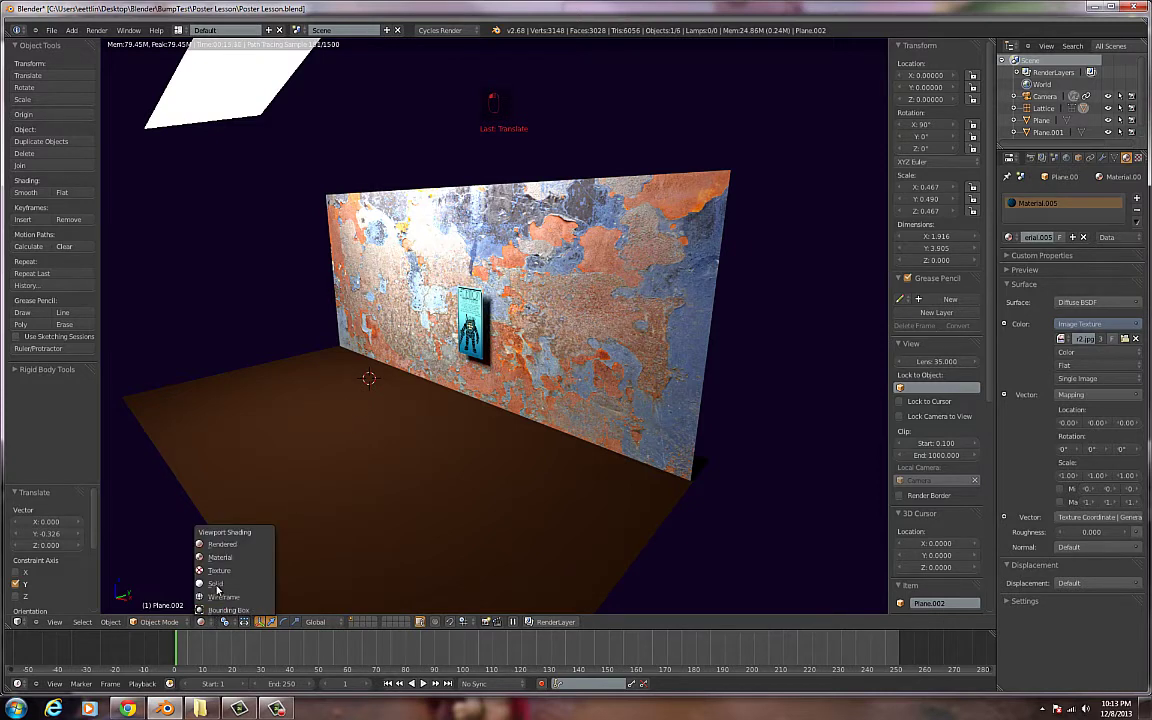
left_click(218, 584)
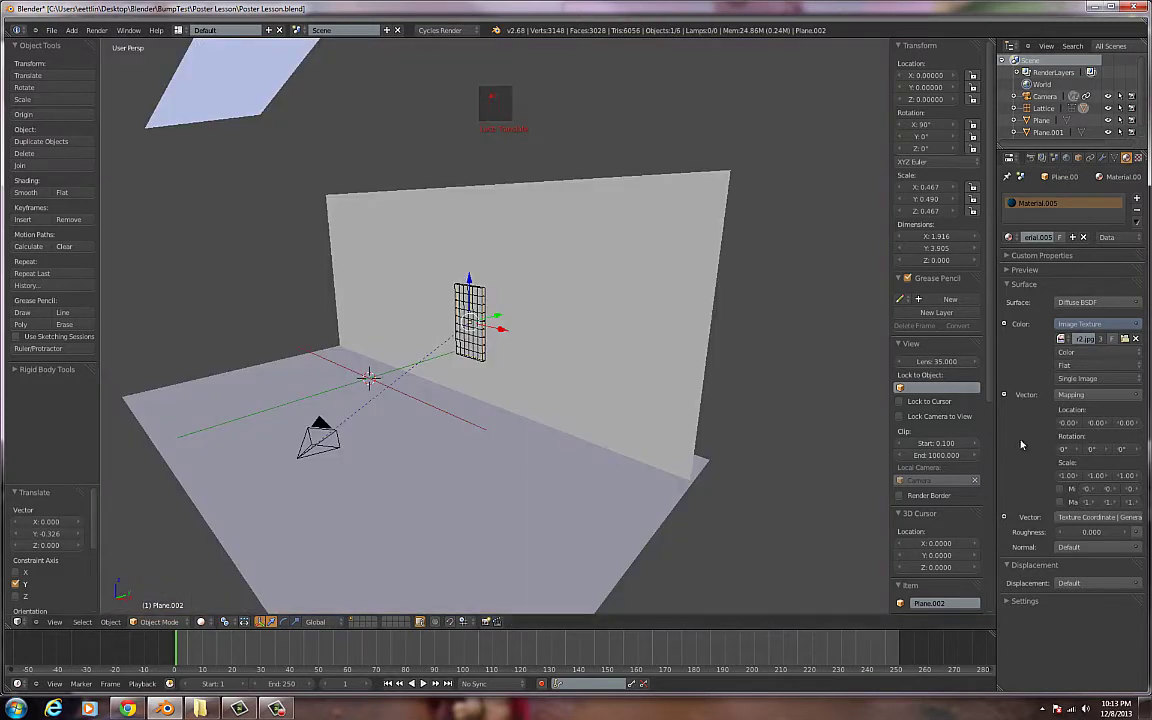
Step: Select the lattice, test its VFor shape key at 1.000 and reset the value to 0
right_click(472, 305)
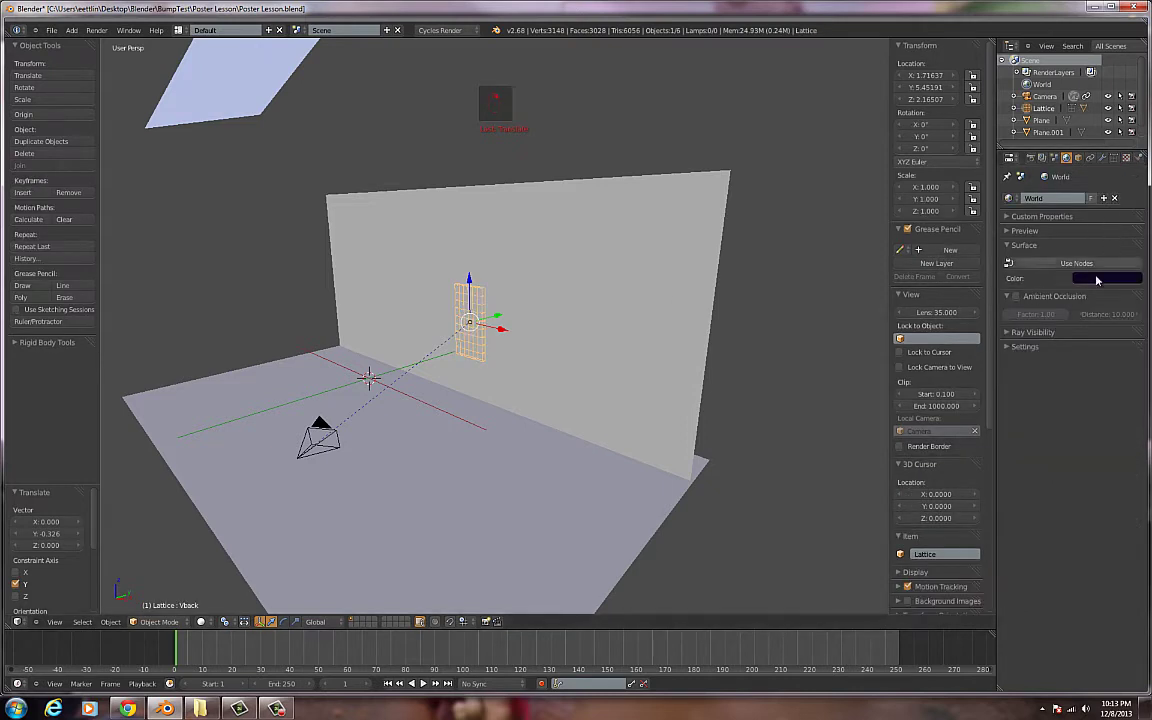
left_click(1113, 158)
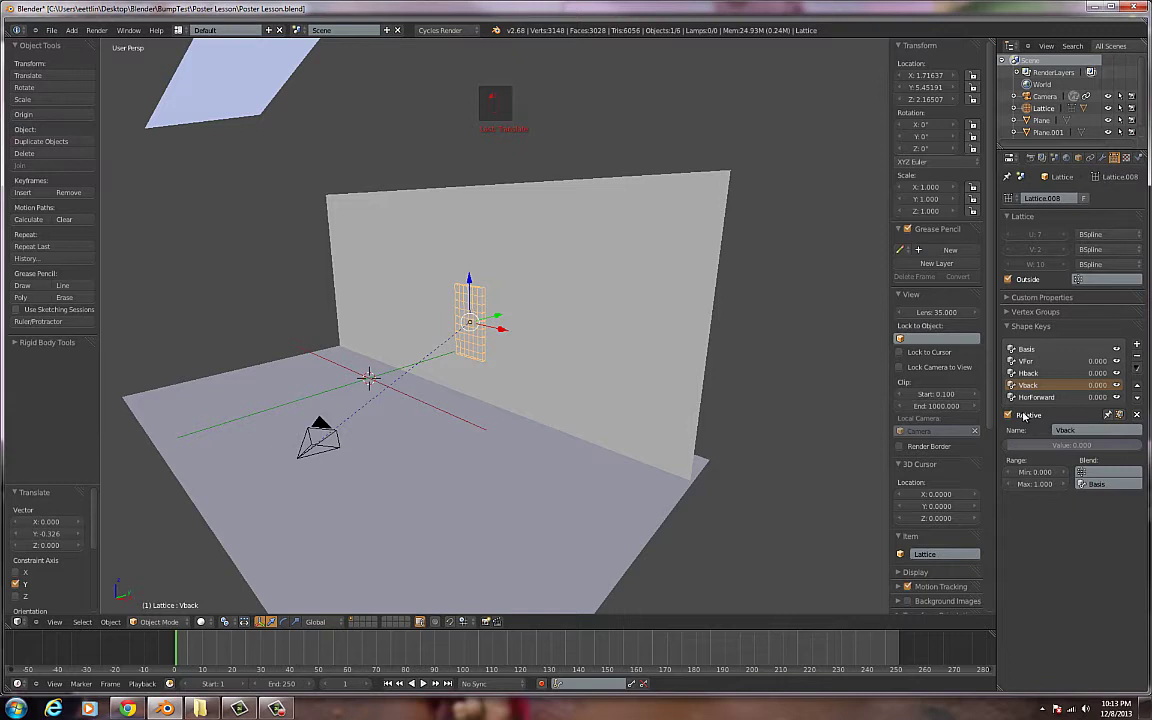
left_click(1027, 361)
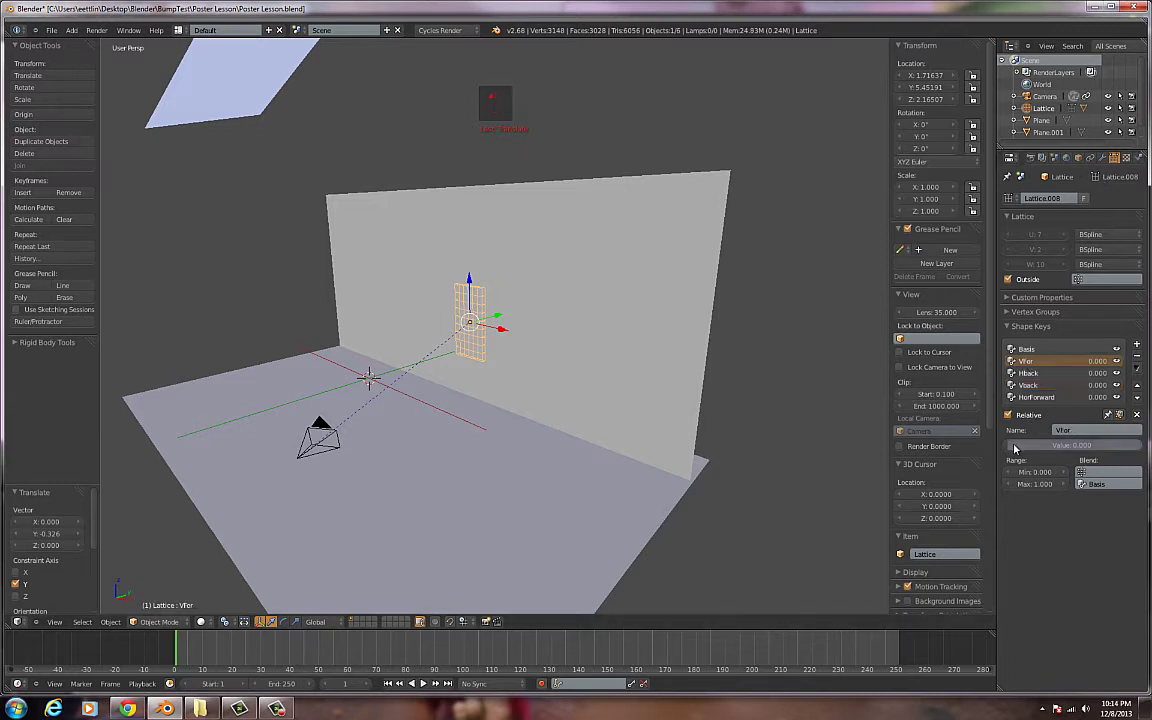
scroll(643, 465, "up", 6)
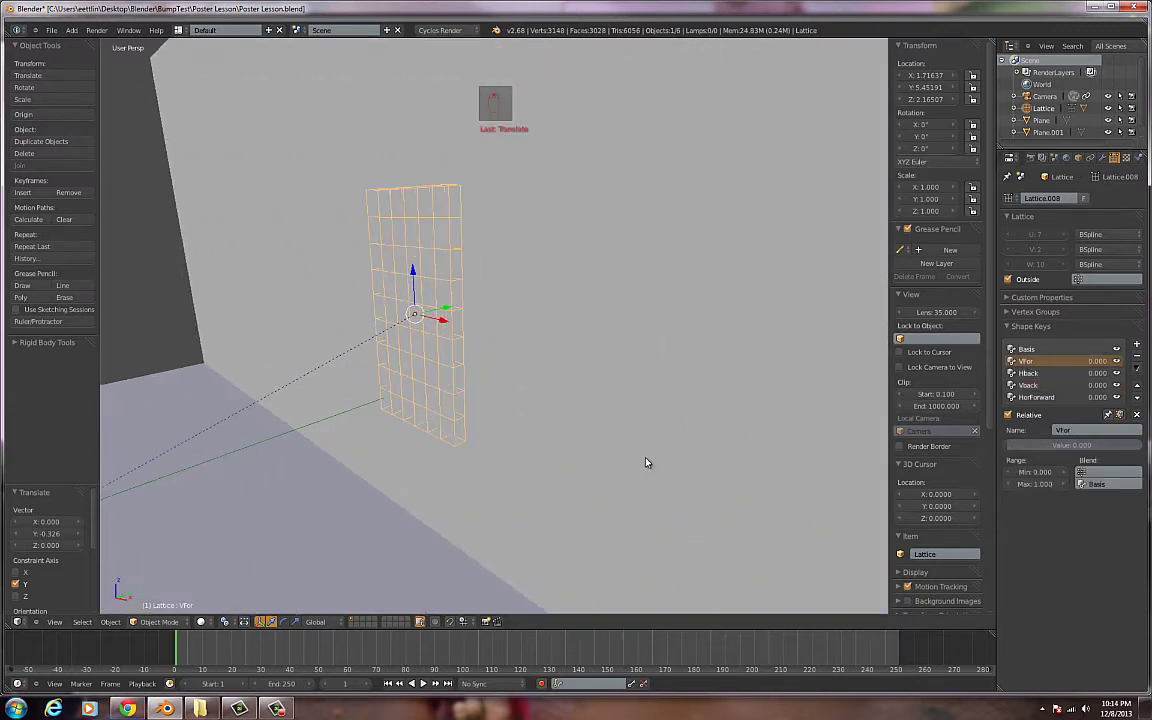
left_click_drag(1020, 445, 1150, 449)
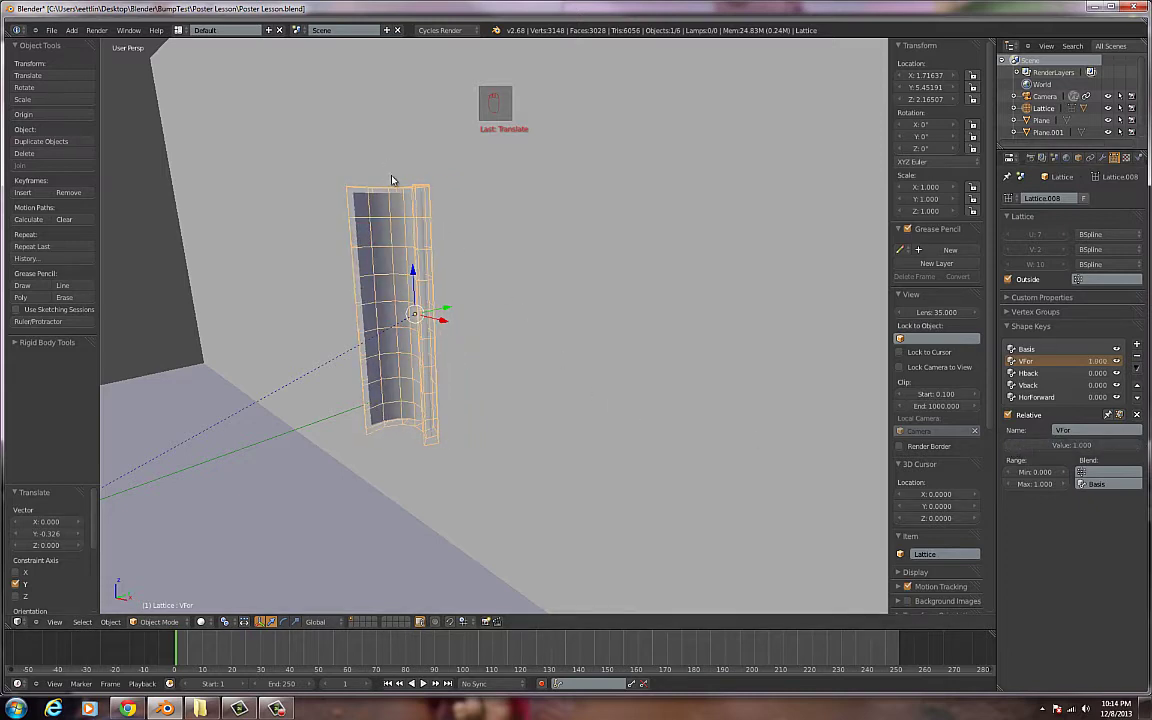
left_click_drag(1085, 446, 955, 449)
Step: Test the influence of the lattice's Vback and Hback shape keys and leave both at 0
left_click(1028, 385)
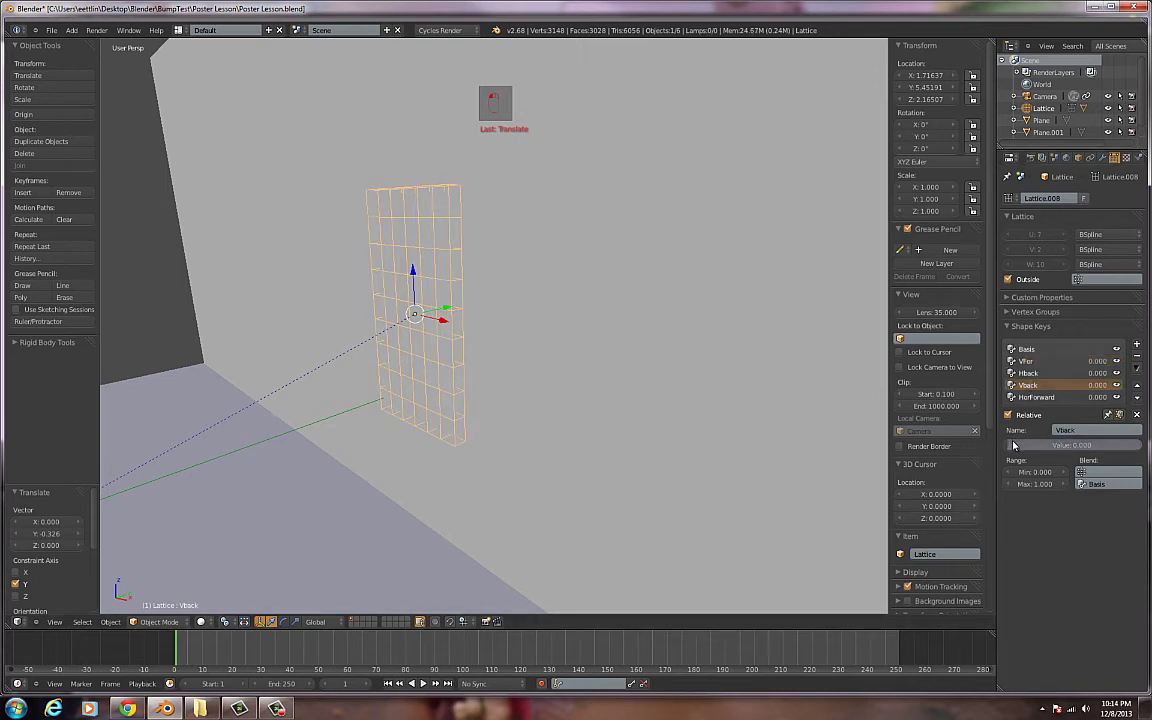
left_click_drag(1060, 446, 920, 447)
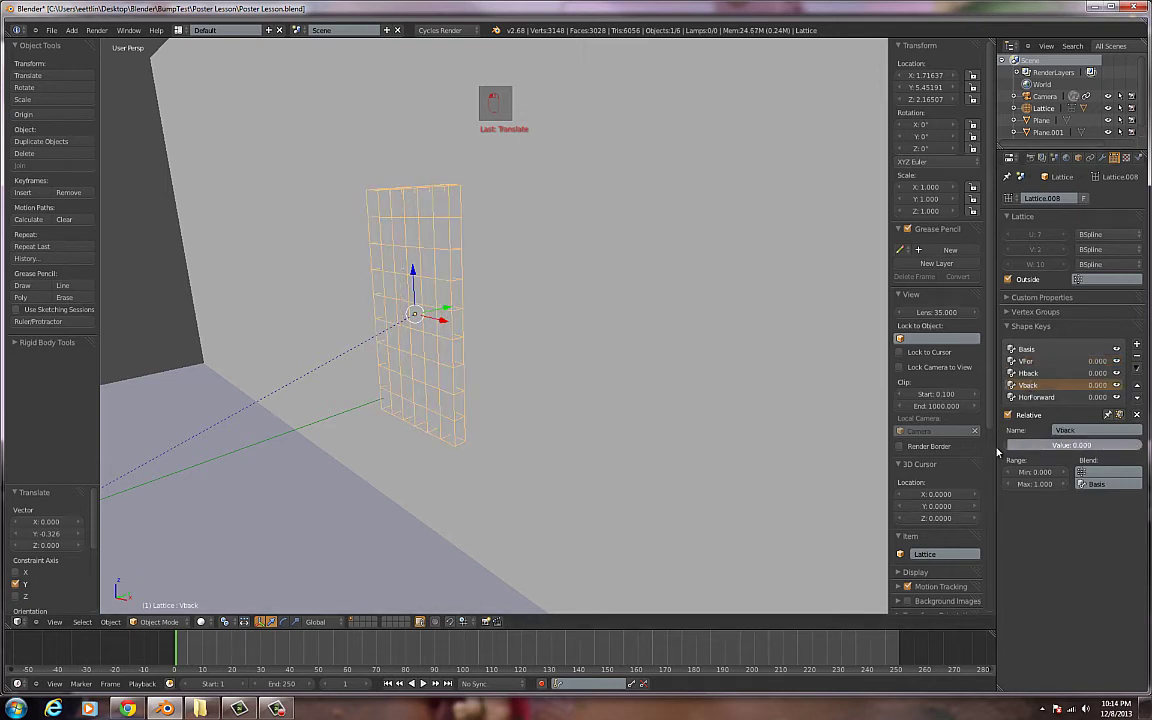
left_click(1028, 373)
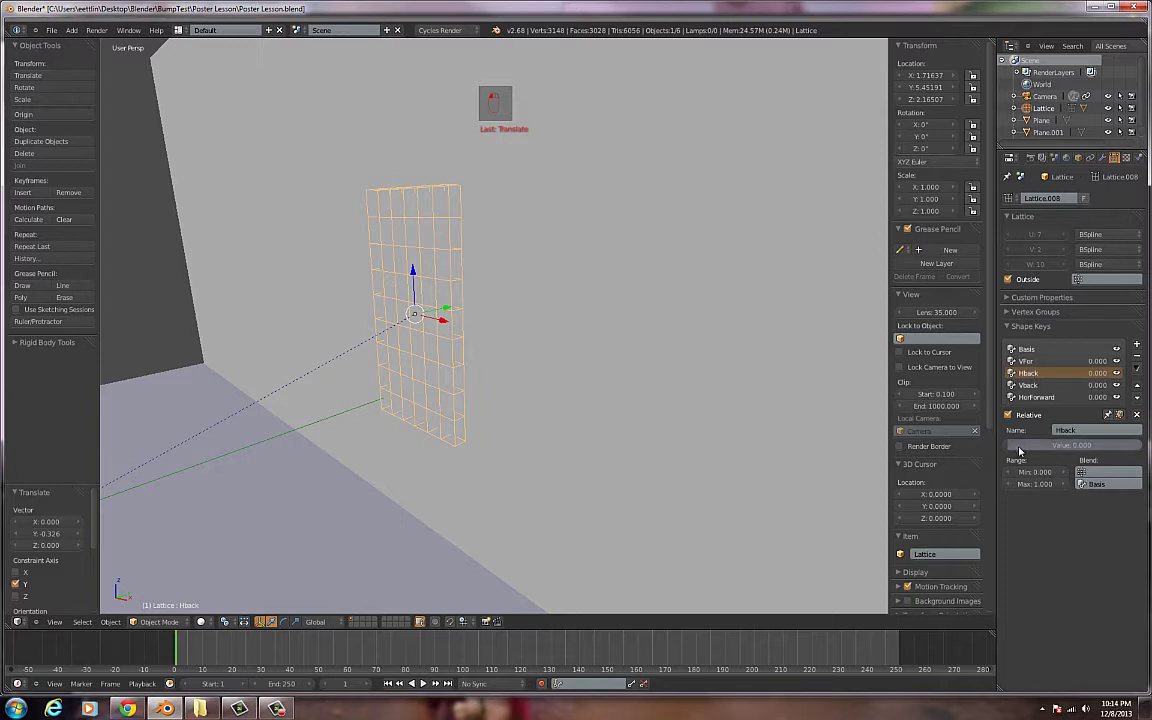
left_click_drag(1022, 447, 1135, 445)
Step: Test the HorForward shape key at 0.965, try VFor on top of it, and reset both values to 0
left_click(1036, 397)
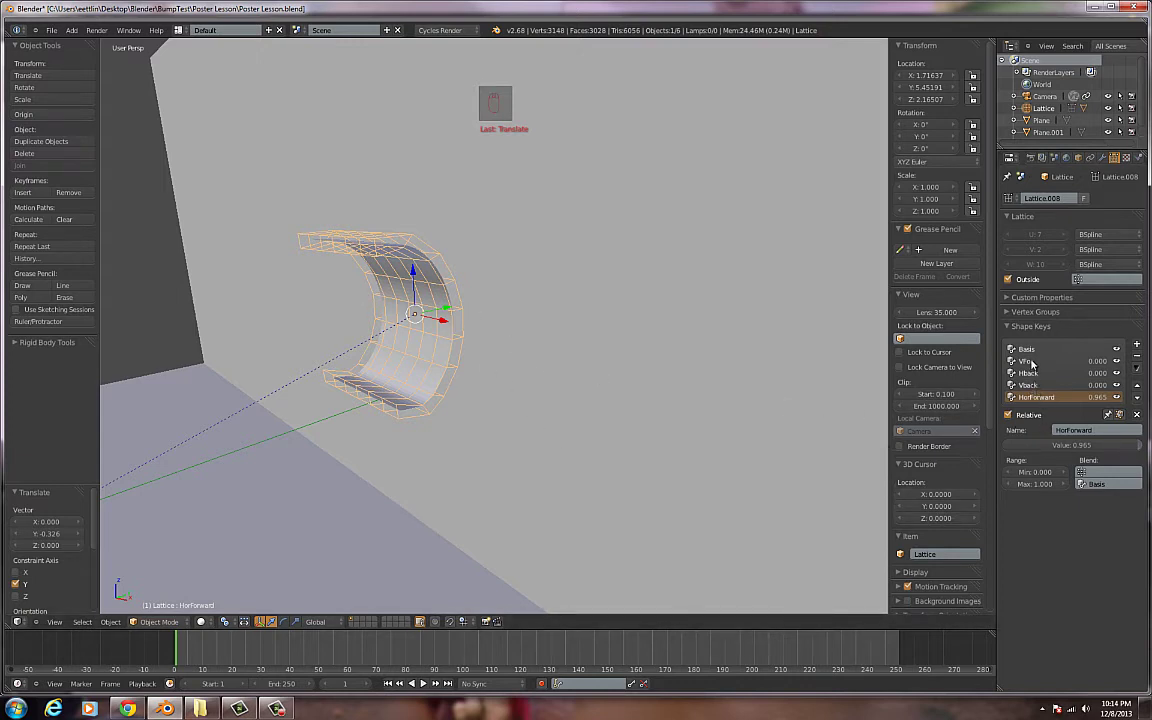
left_click(1026, 361)
left_click_drag(1030, 445, 1080, 445)
right_click(1080, 445)
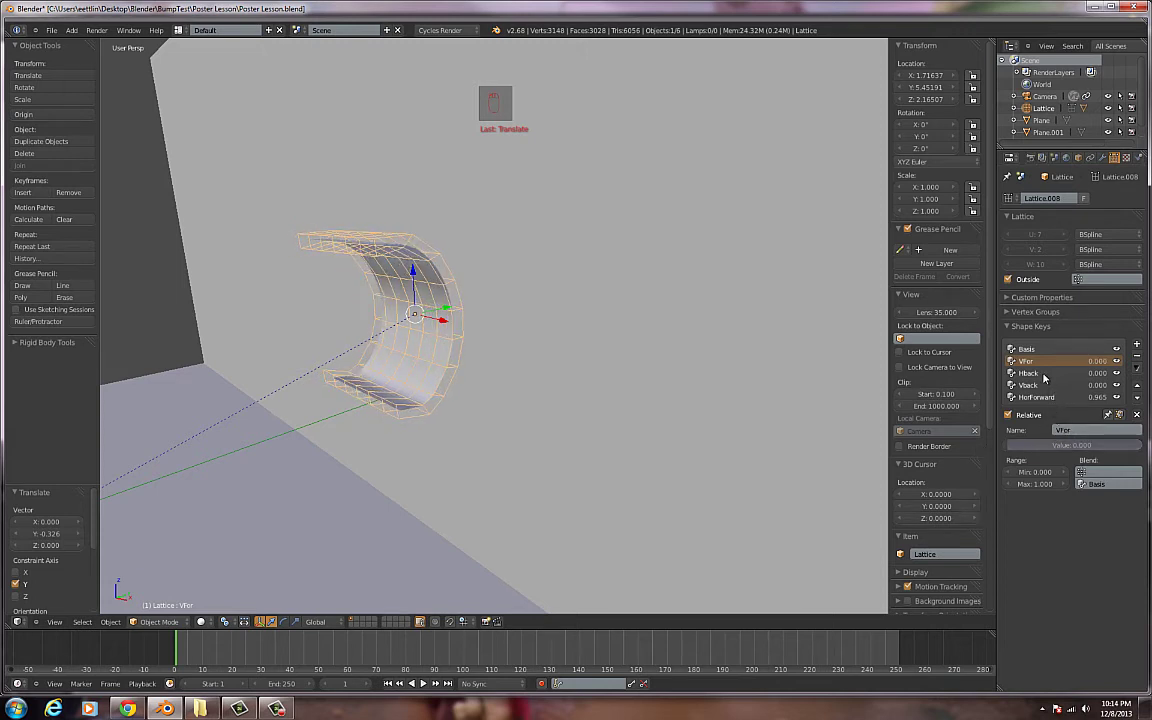
left_click(1030, 385)
left_click(1036, 397)
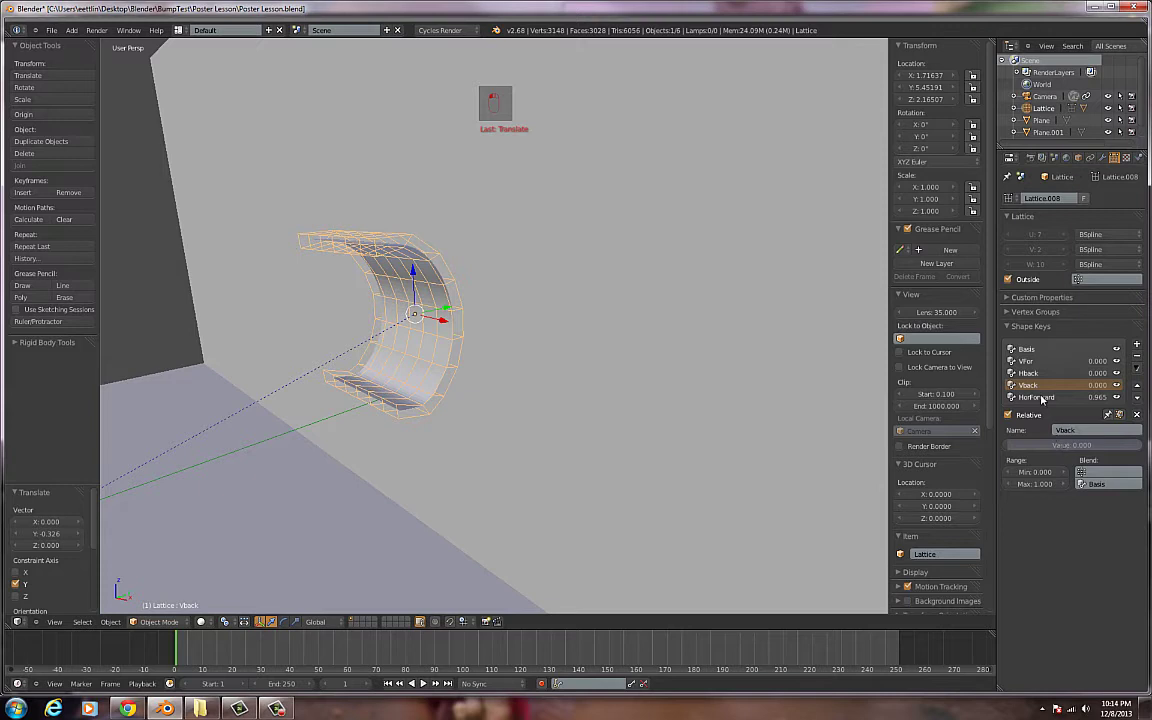
left_click_drag(1070, 445, 915, 450)
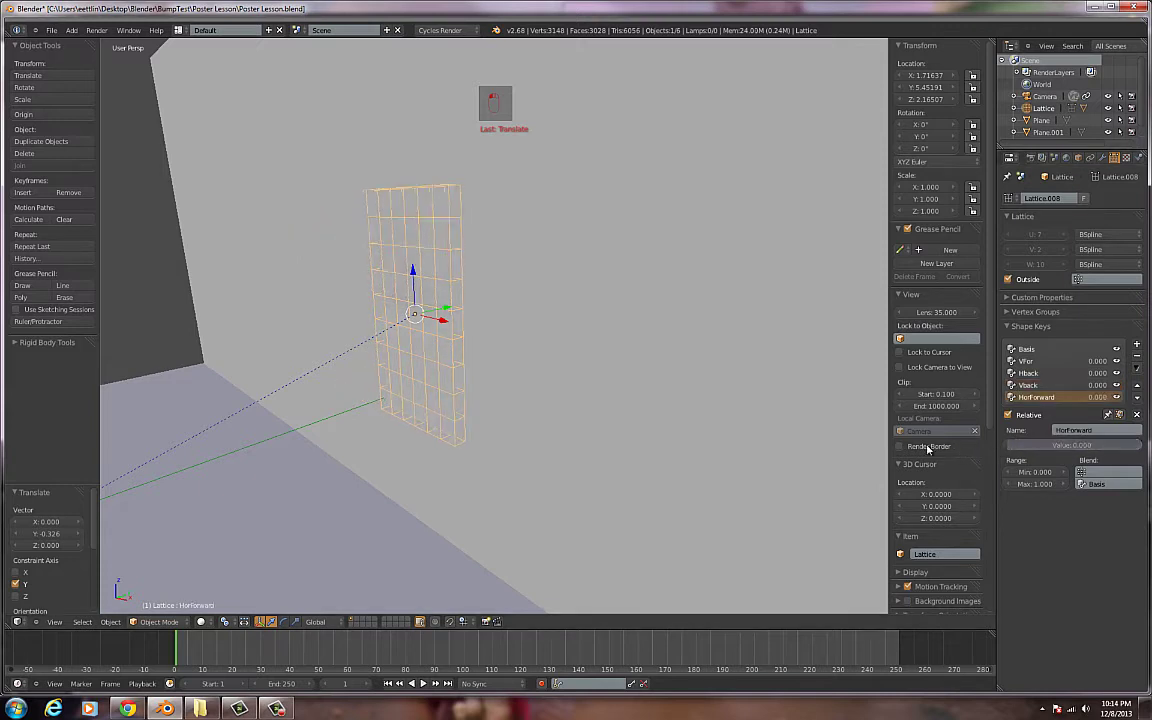
Step: Enable automatic keyframing and insert a LocRotScale keyframe for the lattice at frame 1
middle_click_drag(545, 414, 427, 506)
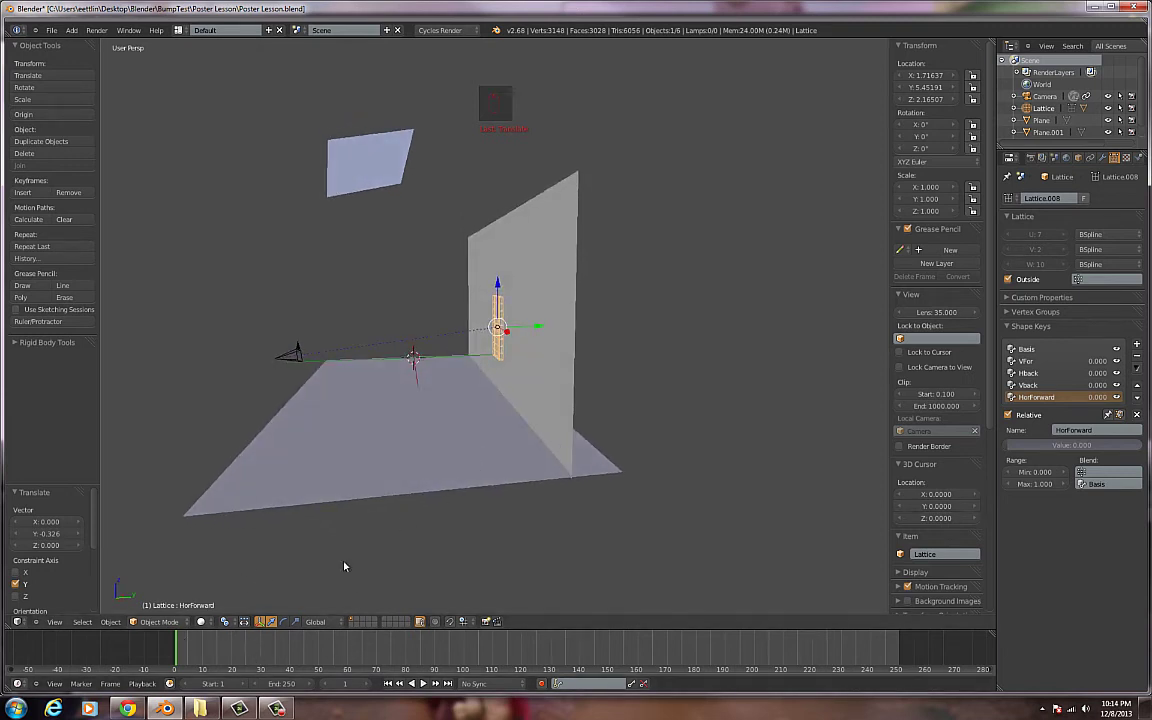
scroll(391, 458, "up", 4)
scroll(393, 451, "up", 2)
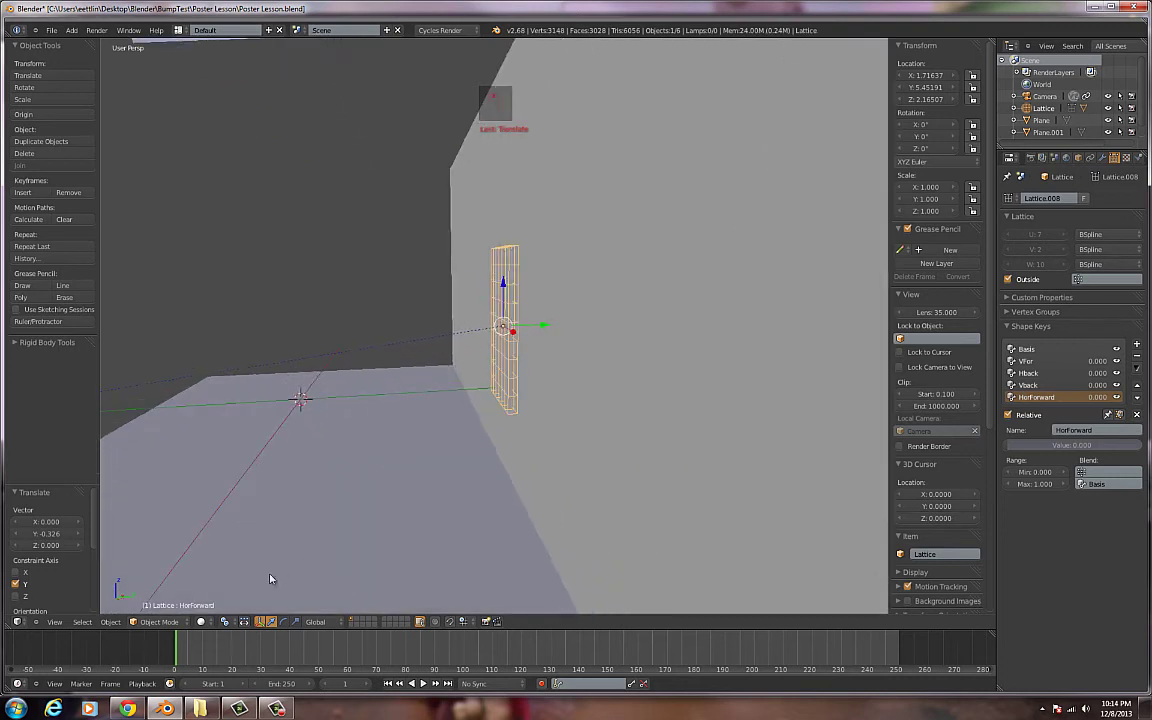
left_click(541, 684)
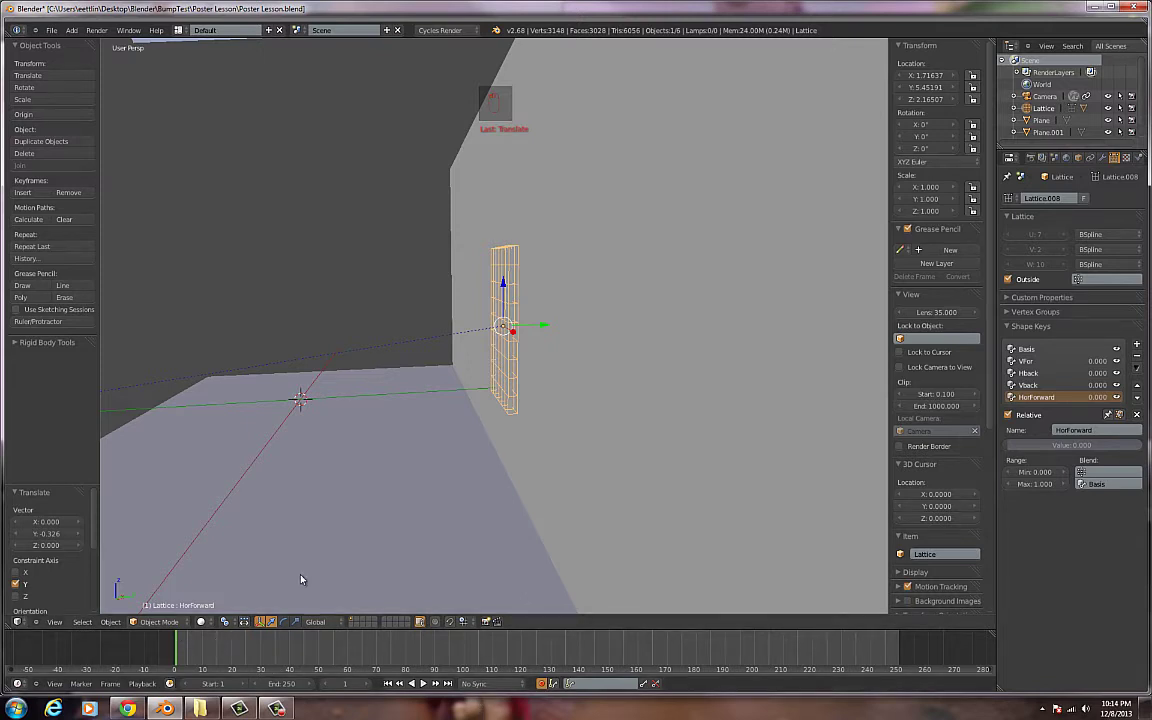
key("i")
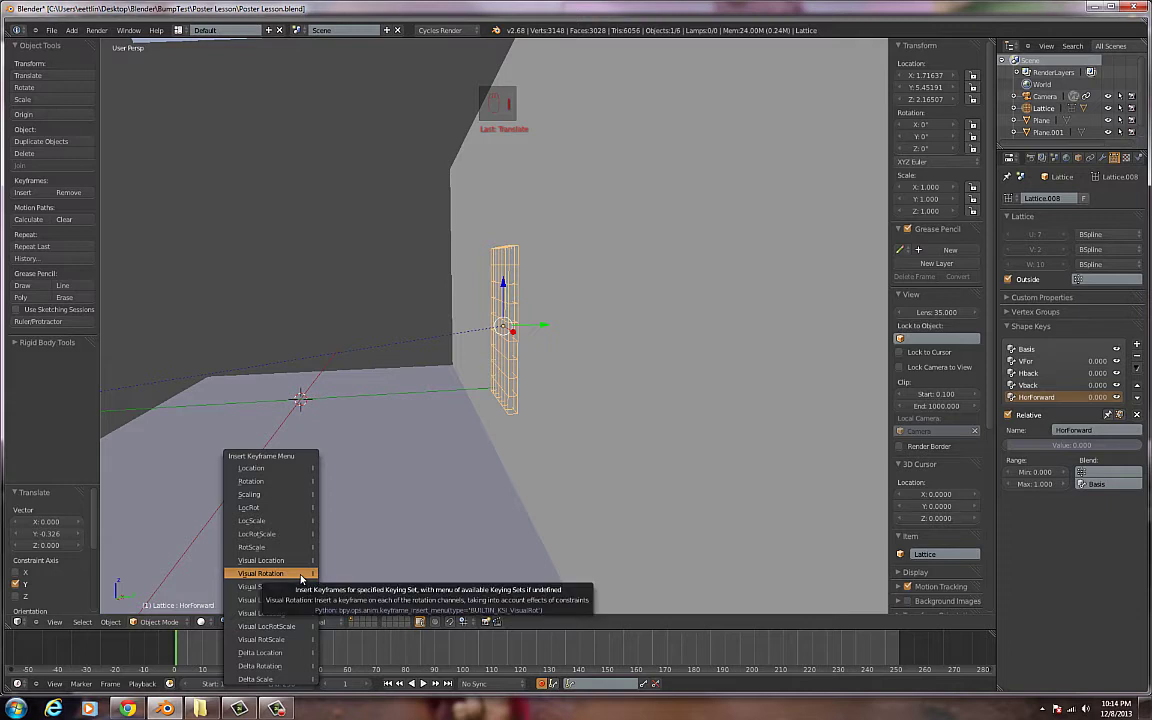
left_click(287, 508)
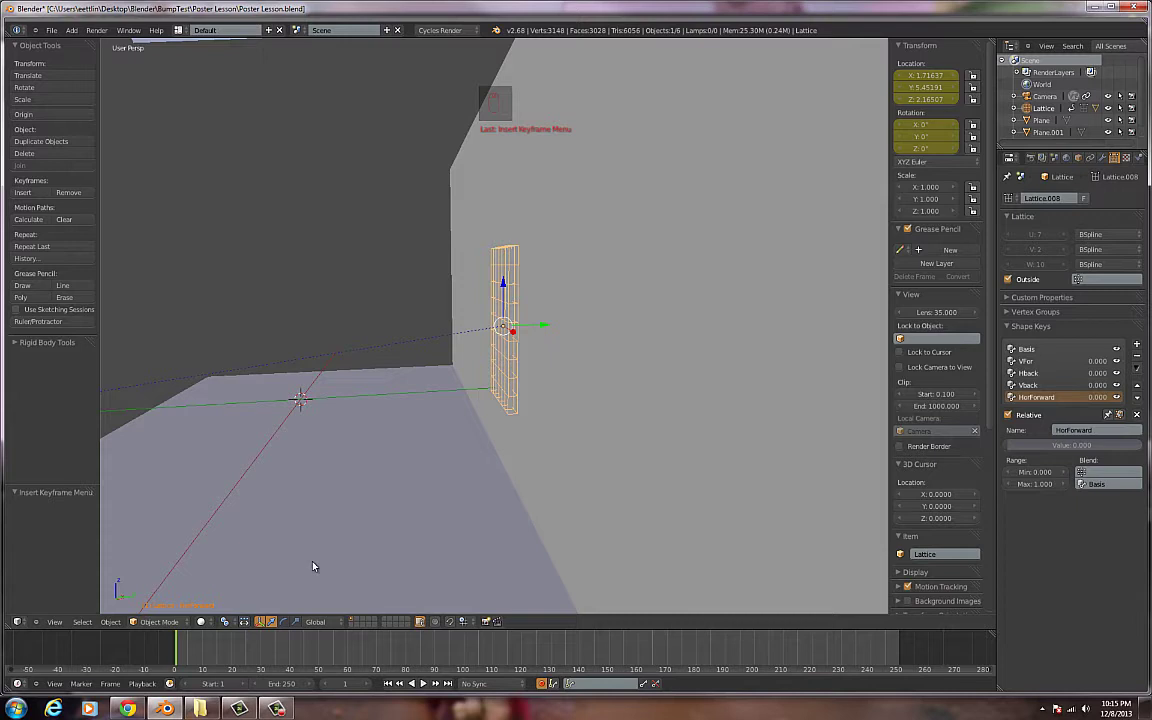
key("i")
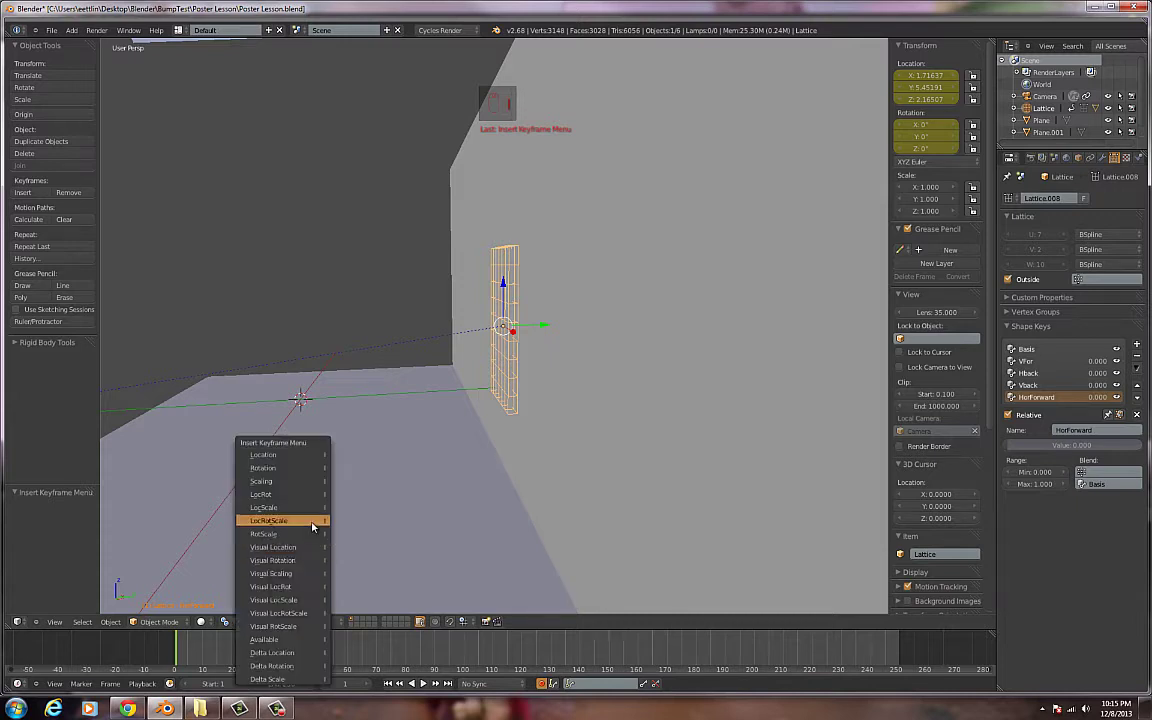
left_click(313, 527)
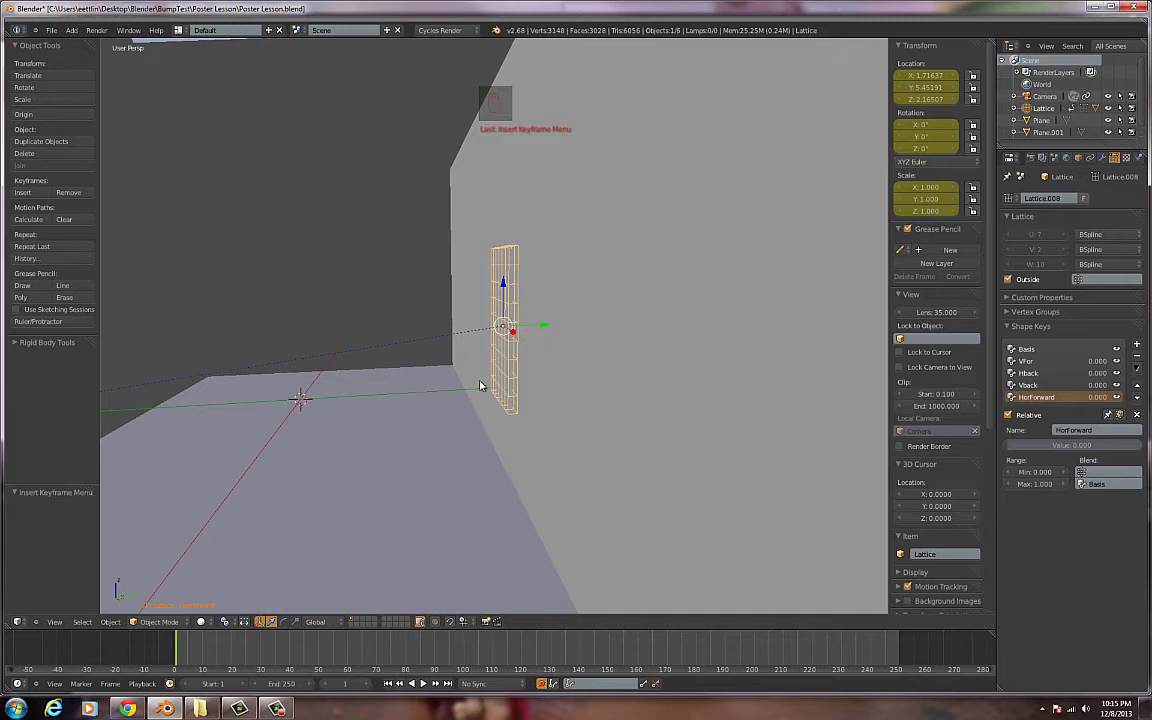
Step: Insert a LocRotScale keyframe for the lattice at frame 10
left_click(203, 654)
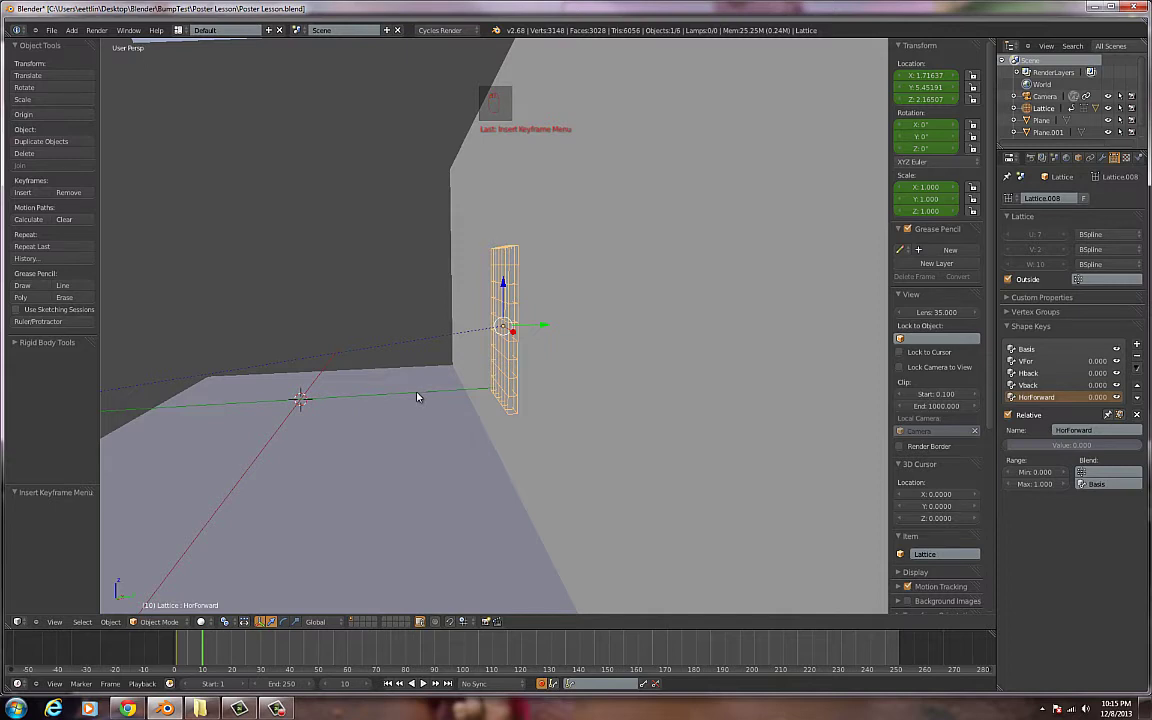
key("i")
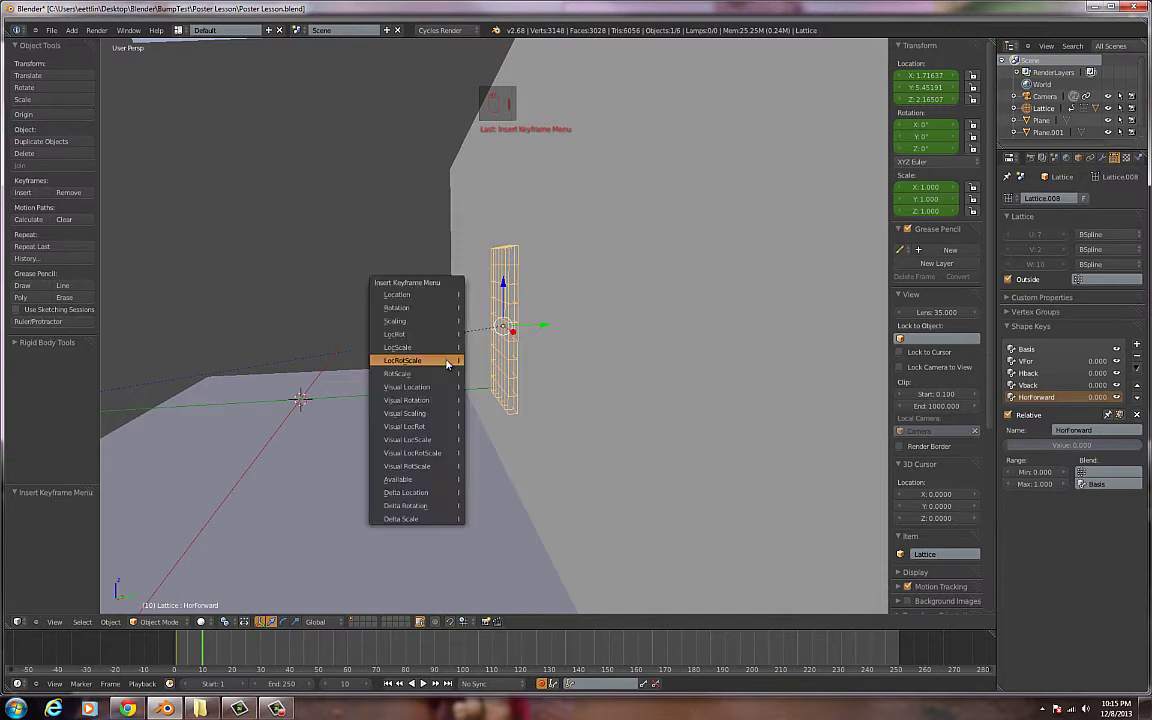
left_click(452, 357)
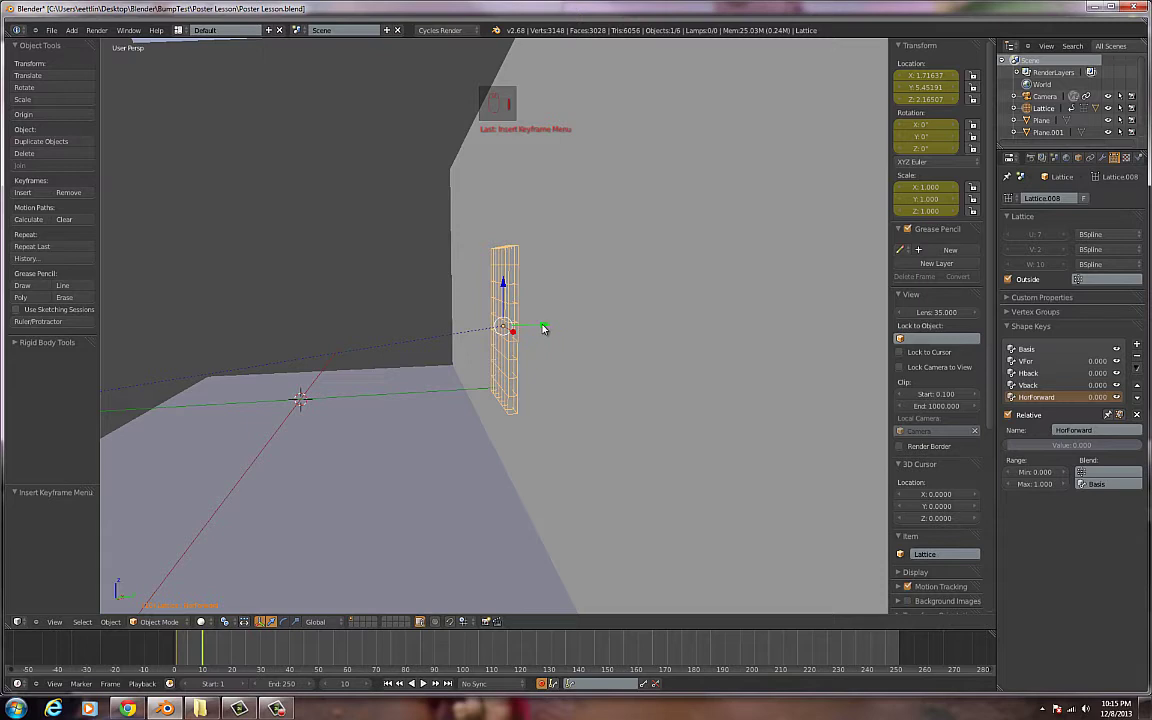
Step: Pose the lattice at frame 10 by moving it about -0.337 along Y and rotating it about 12° around global X
left_click_drag(543, 328, 531, 331)
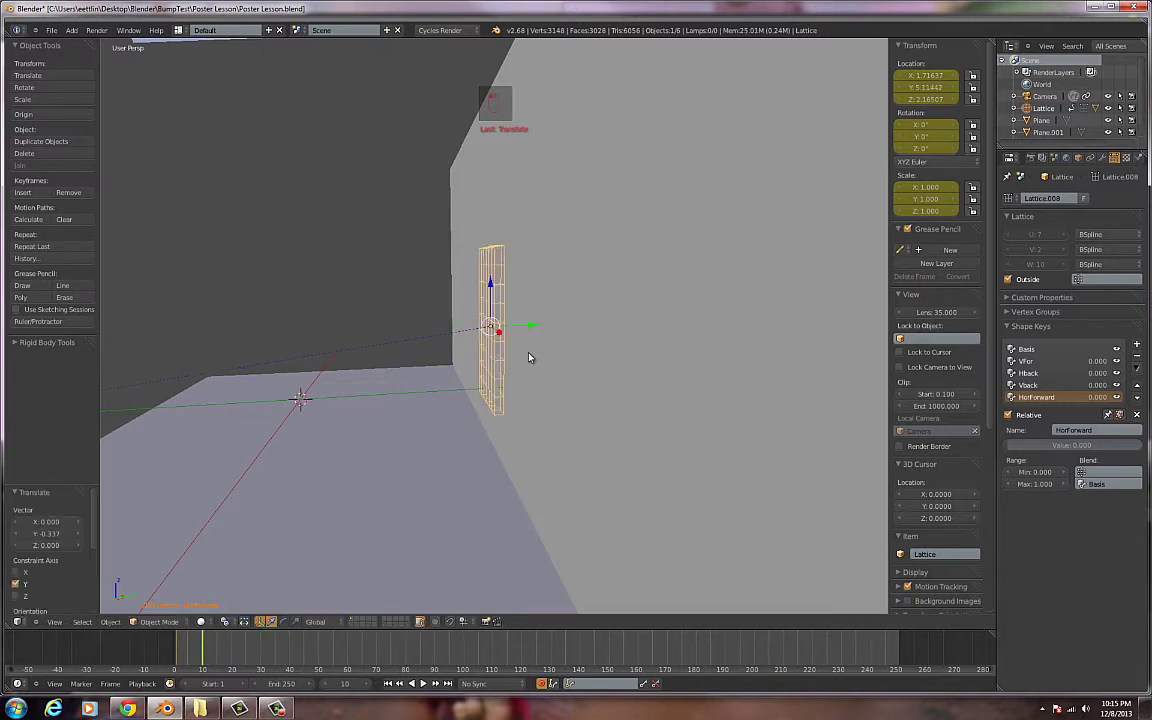
key("r")
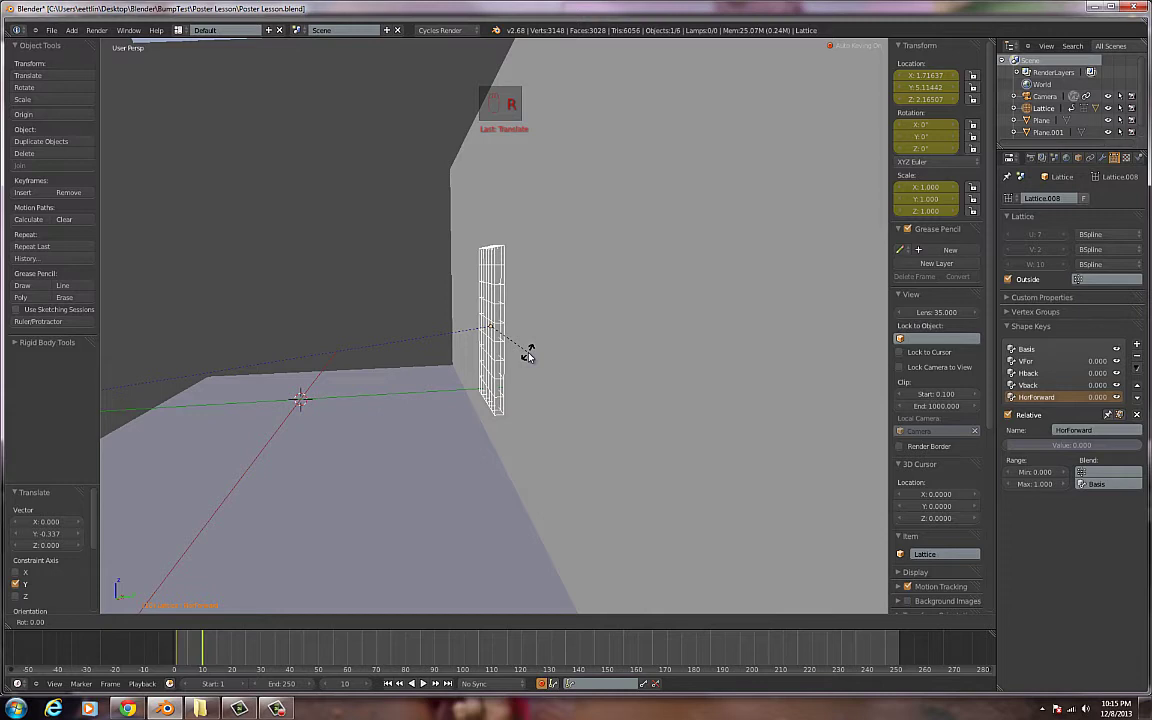
key("x")
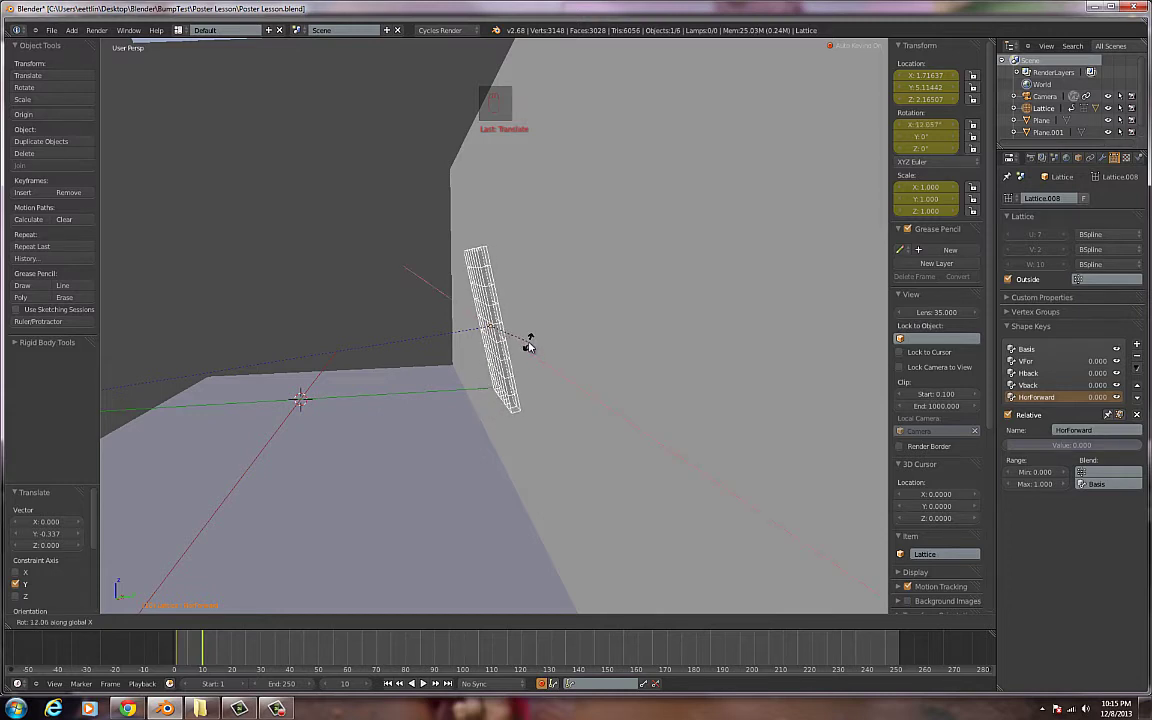
left_click(529, 346)
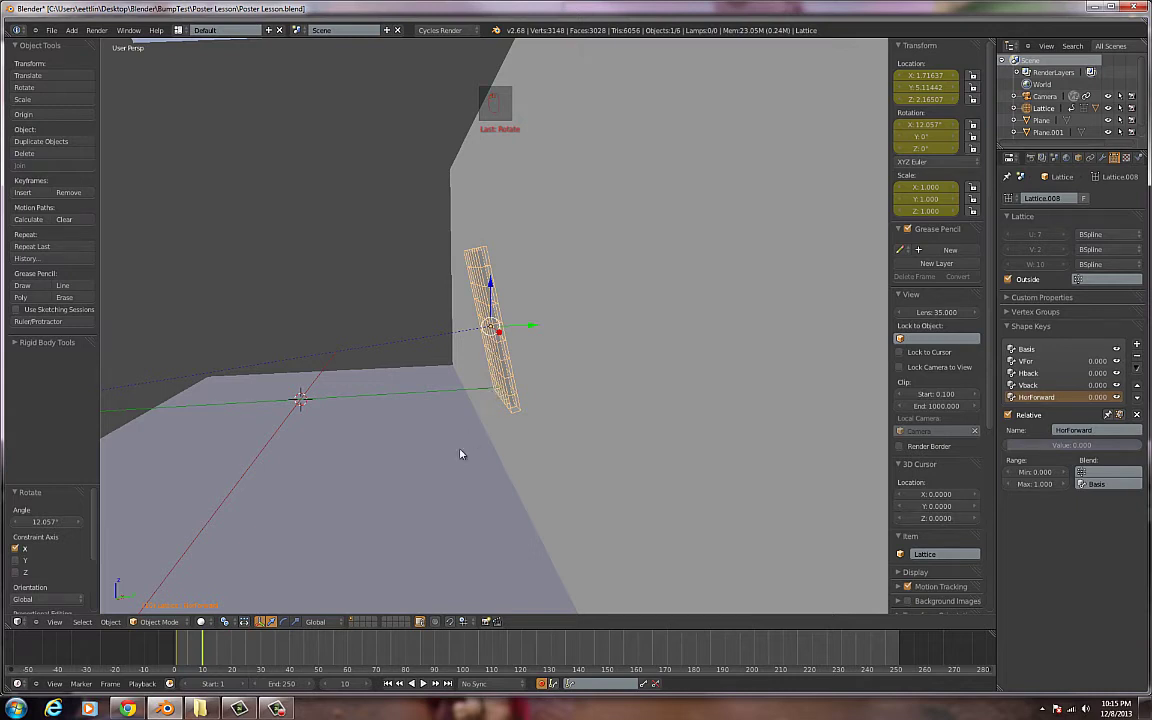
Step: Insert a LocRotScale keyframe for the lattice at frame 21
scroll(260, 552, "down", 10, "alt")
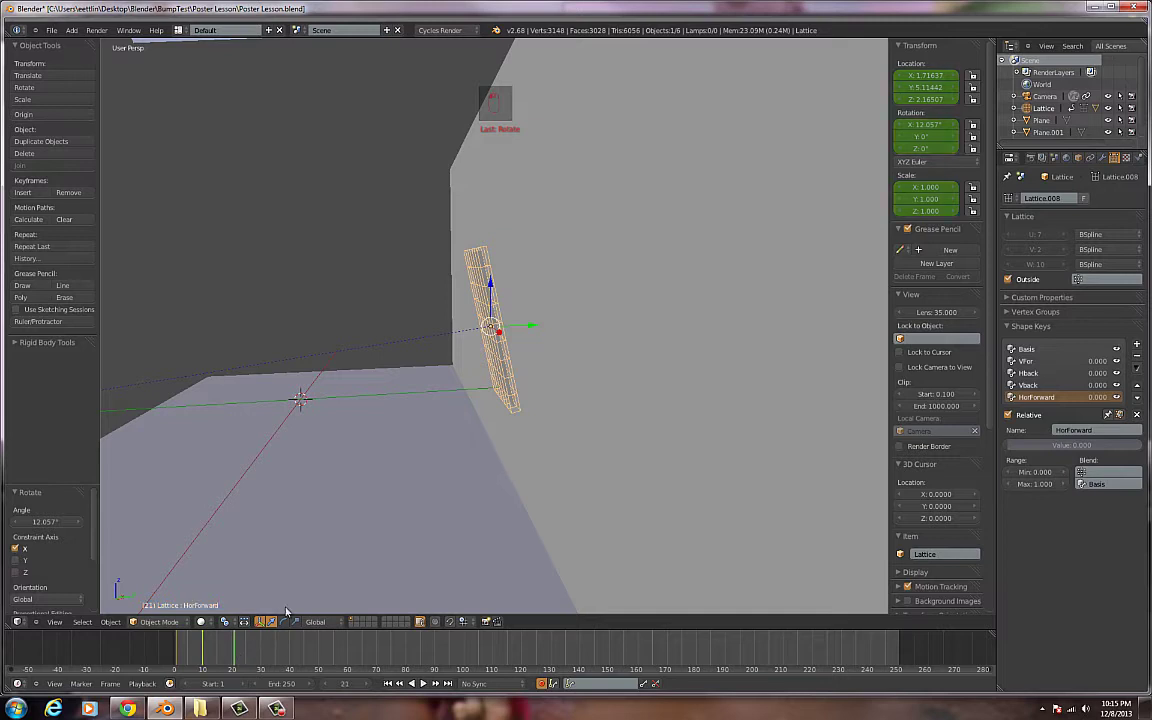
key("i")
left_click(403, 440)
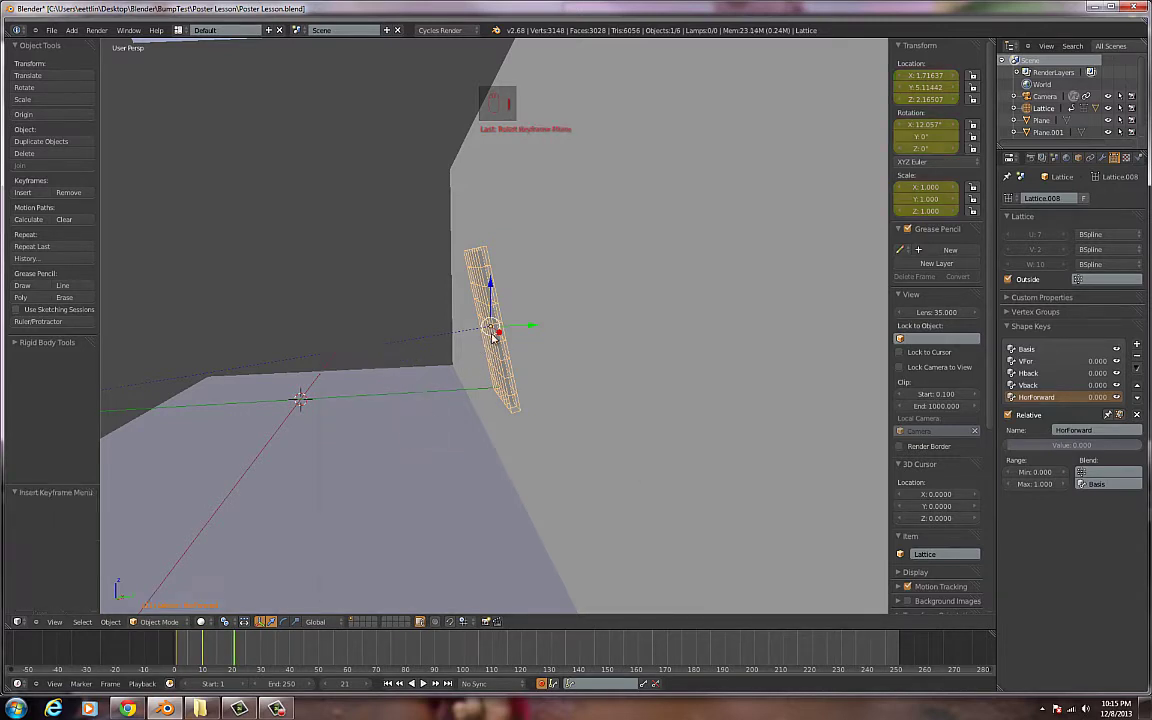
Step: Pose the lattice at frame 21 at about Y 3.93 and Z 1.85, tilted to about 59° around global X
left_click_drag(534, 328, 458, 318)
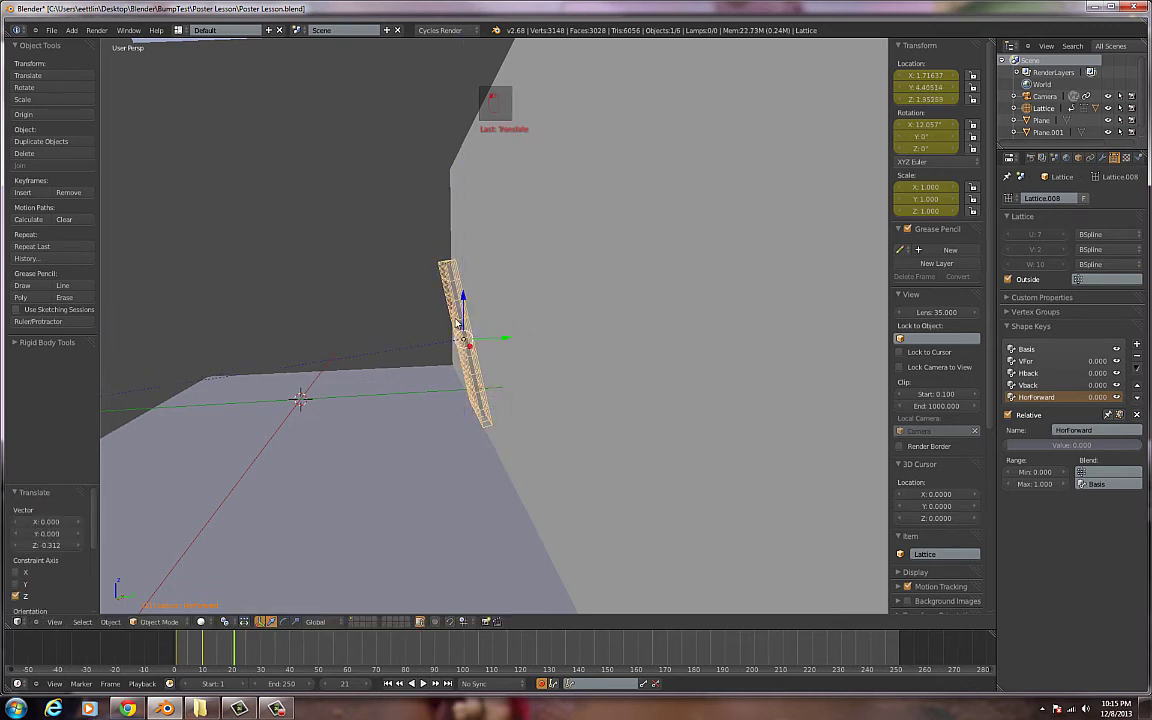
key("r")
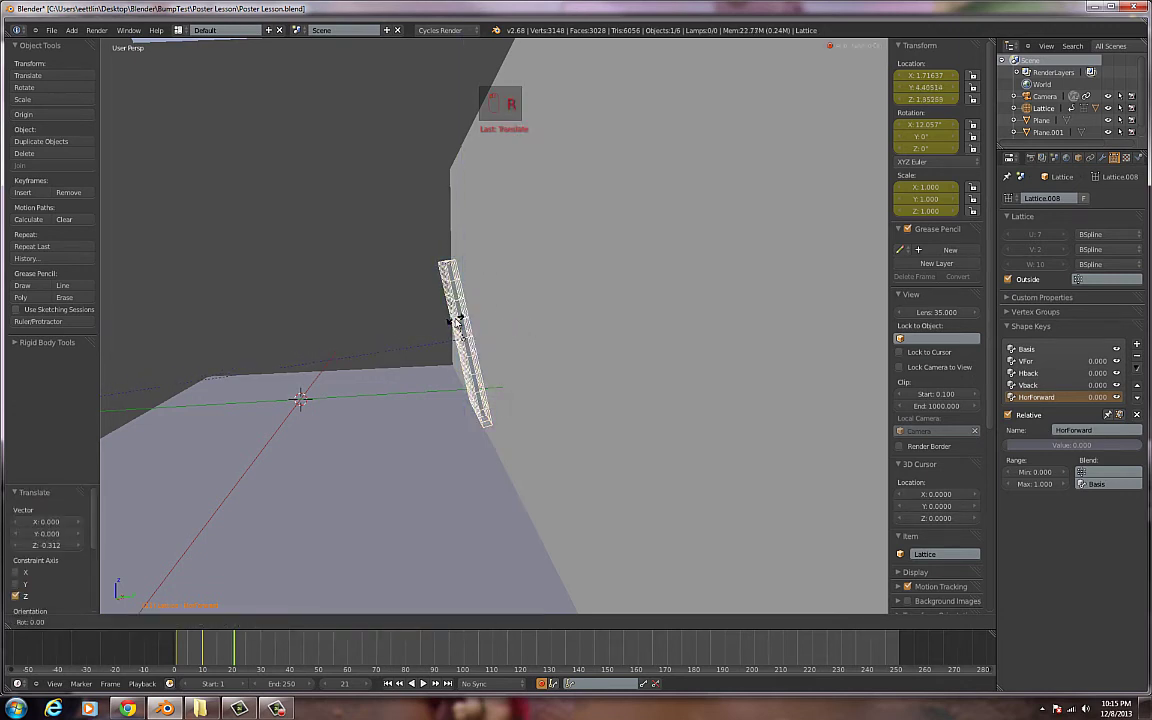
key("x")
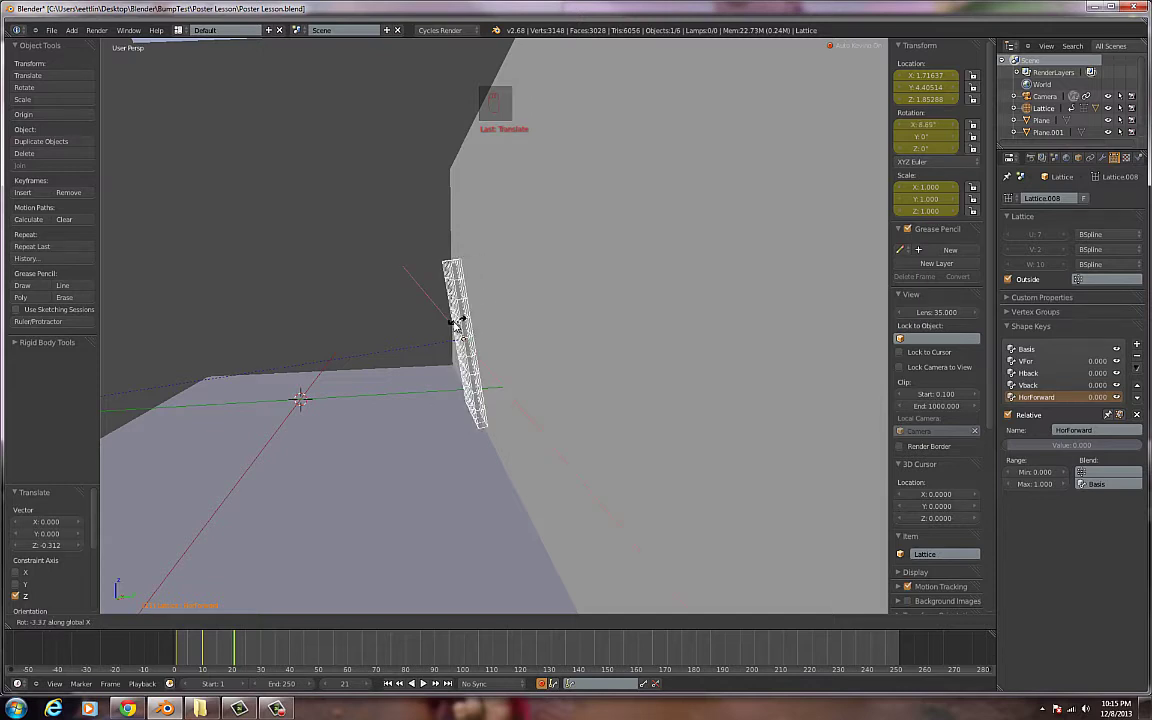
left_click(492, 335)
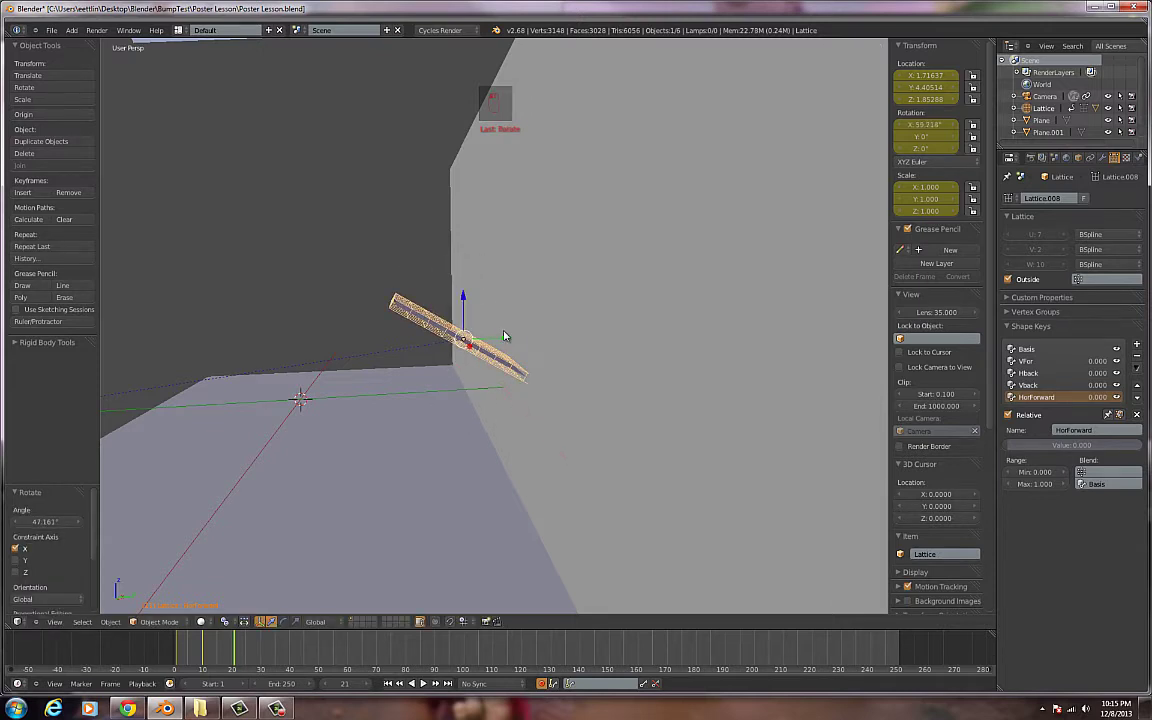
left_click_drag(504, 336, 486, 350)
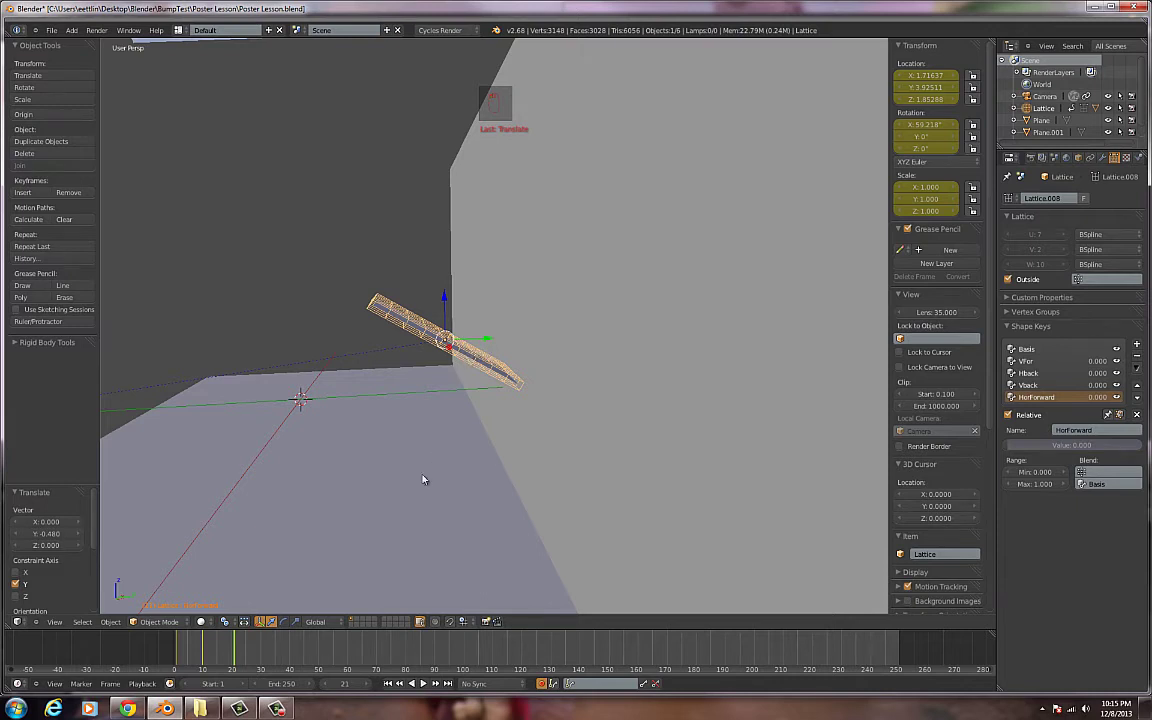
Step: Insert a LocRotScale keyframe for the lattice at frame 33
left_click(269, 657)
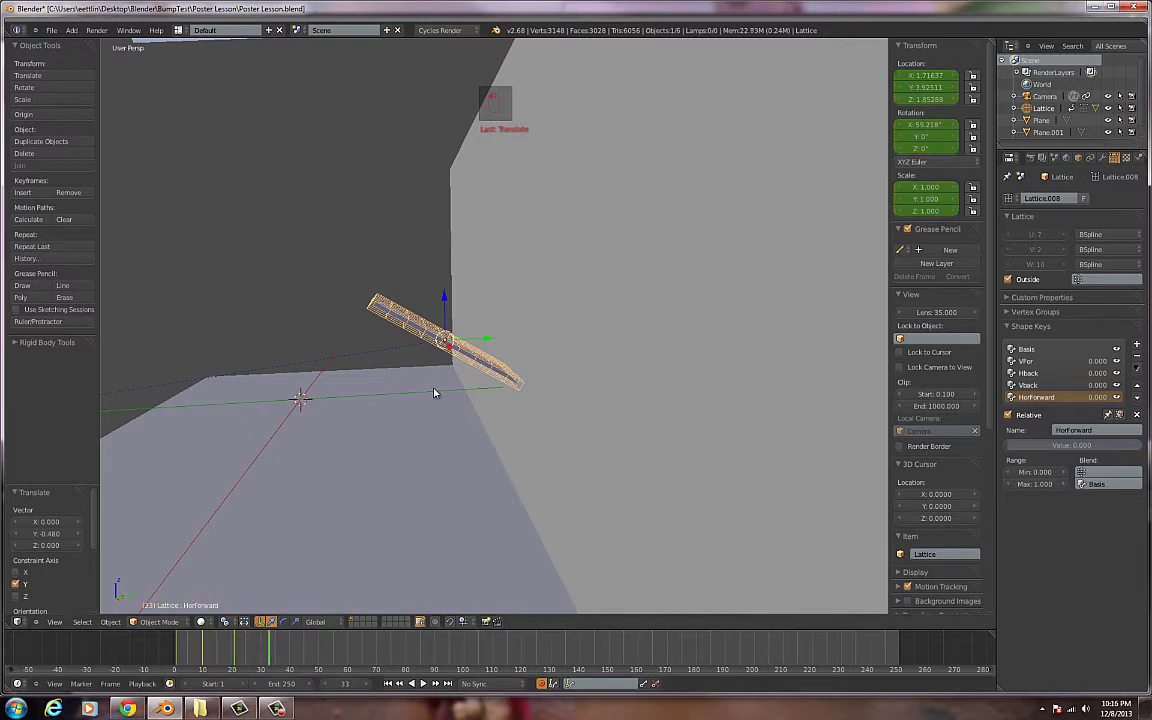
key("i")
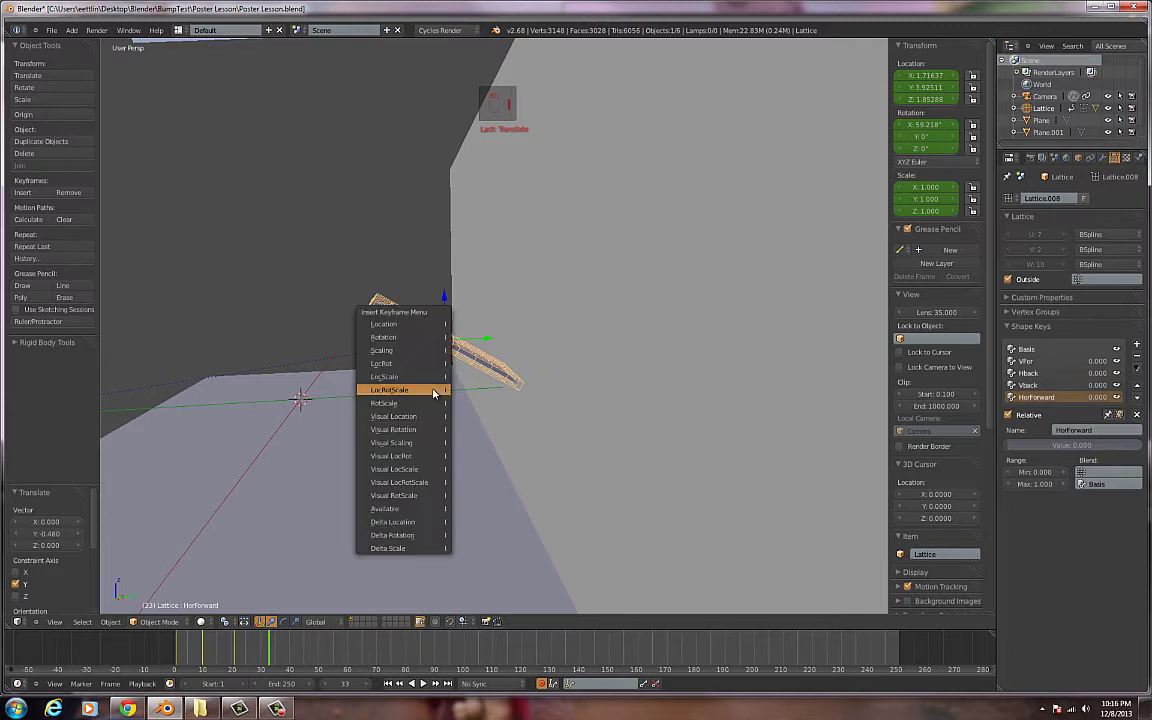
left_click(433, 390)
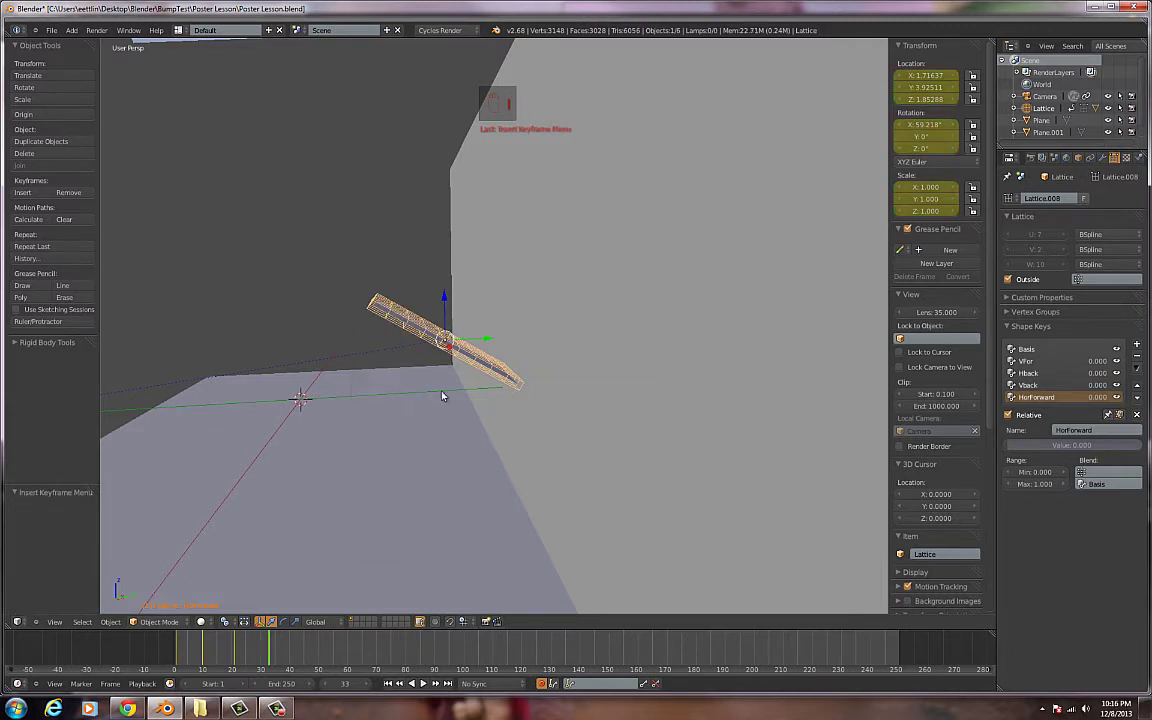
Step: Pose the lattice at frame 33 by moving it about -0.549 along Y and -0.569 along Z, rotated about 42.6° around global X
left_click_drag(490, 348, 466, 348)
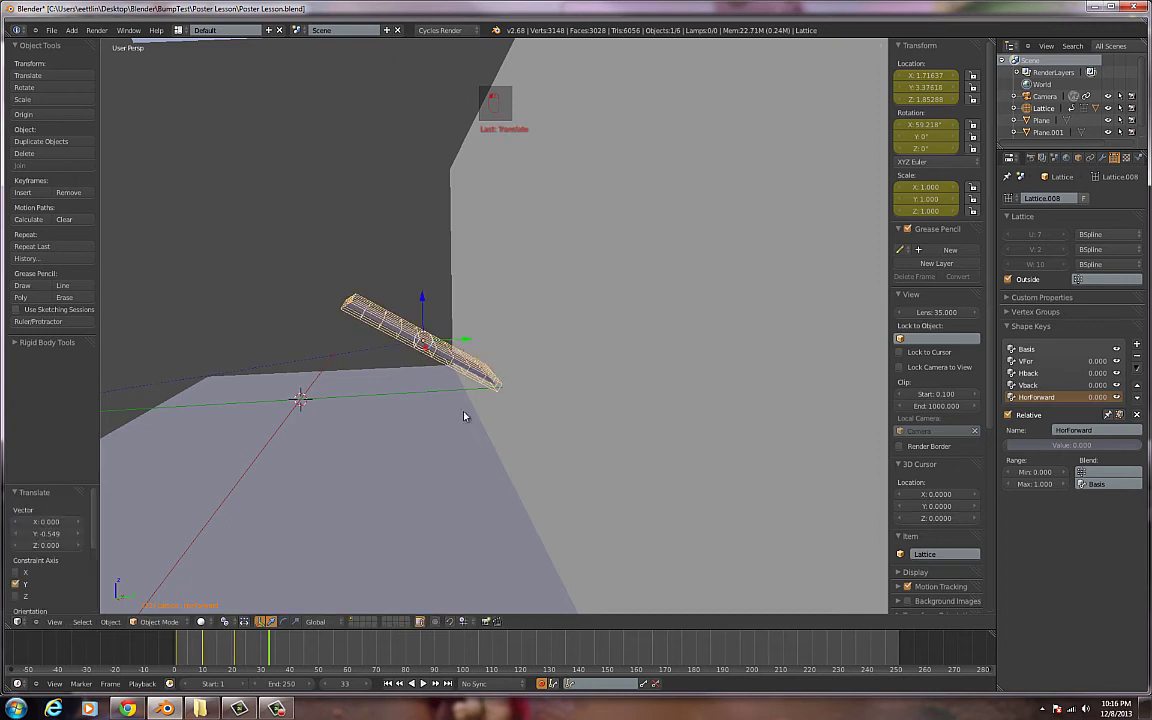
key("r")
key("x")
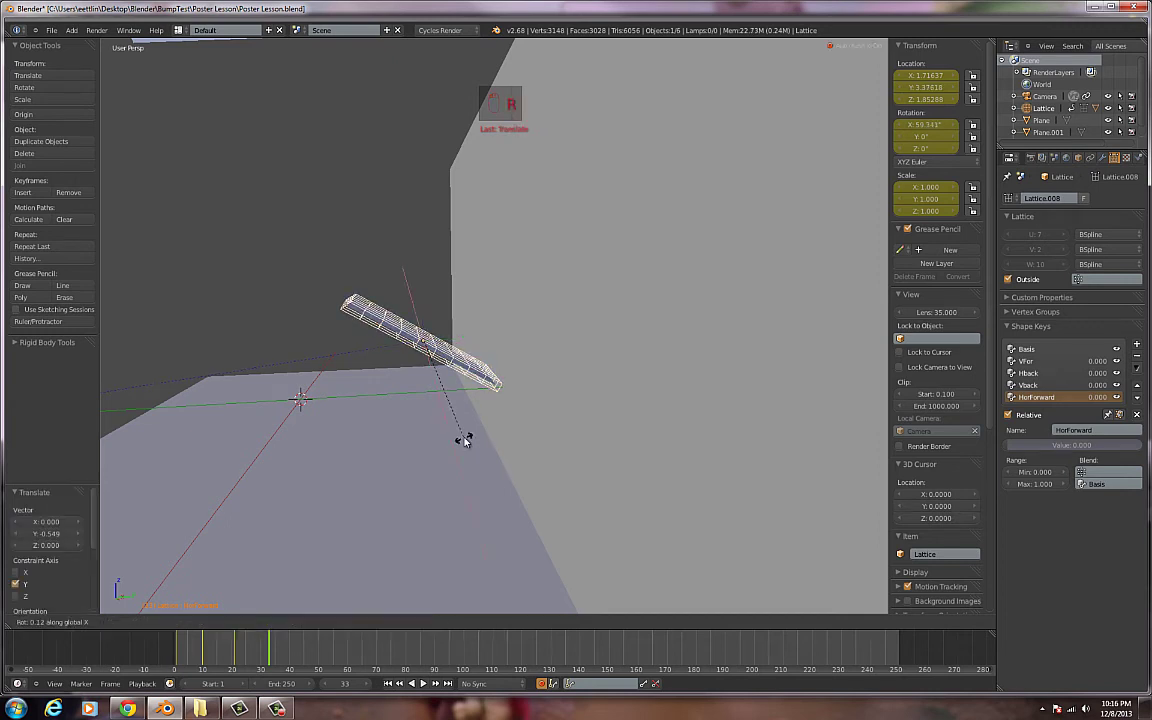
left_click(475, 368)
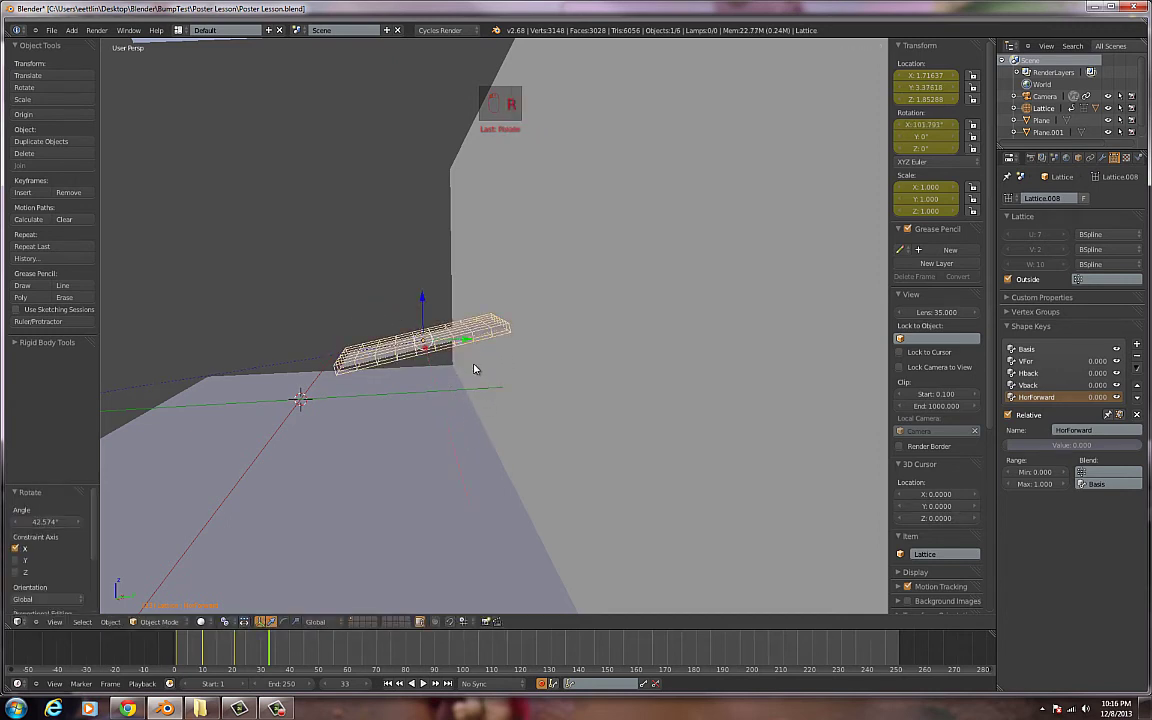
key("g")
key("z")
left_click(425, 345)
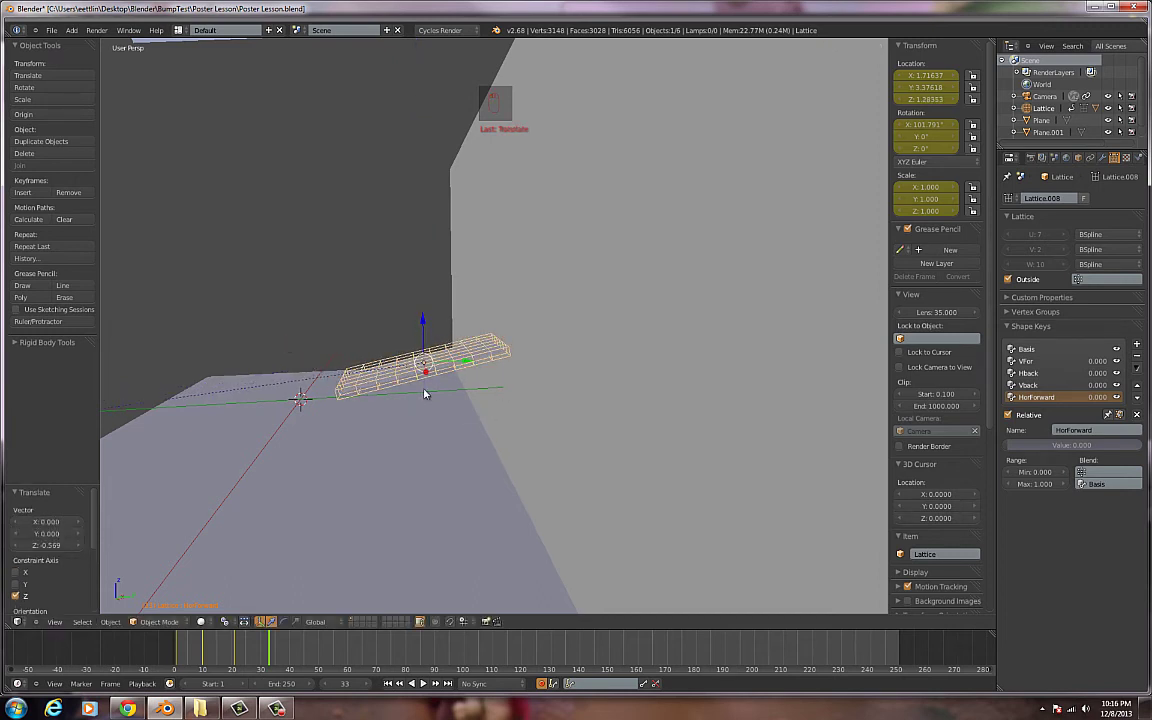
Step: Insert a LocRotScale keyframe for the lattice at frame 43
left_click(300, 654)
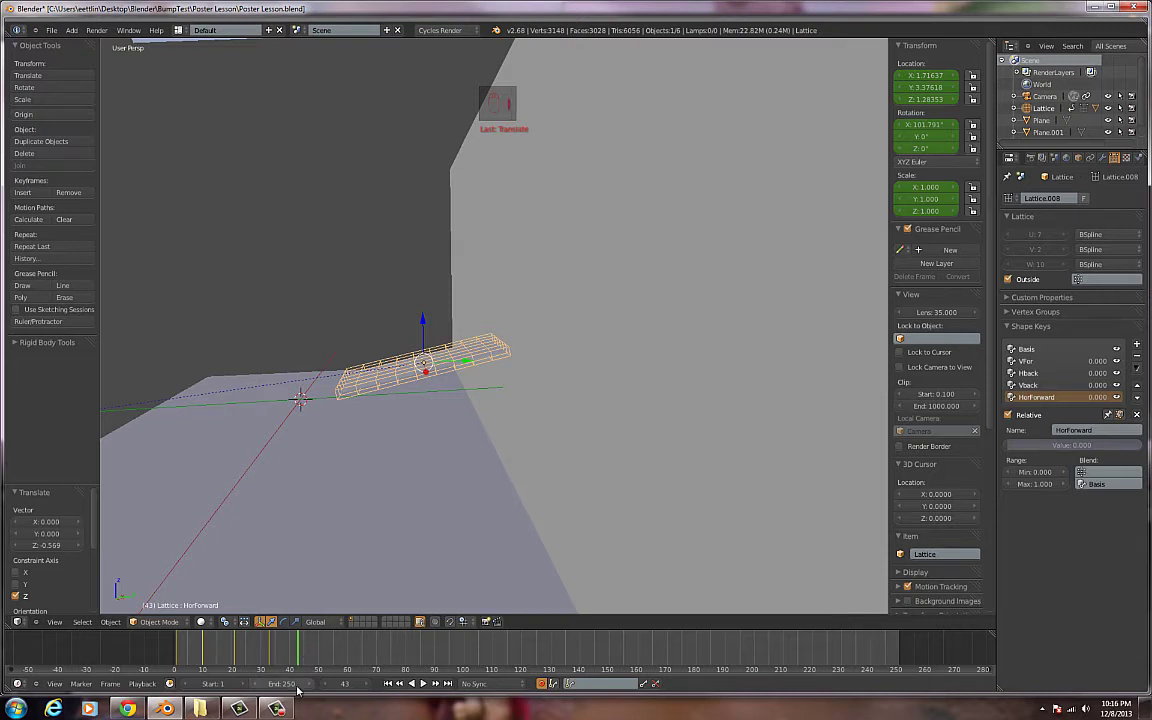
key("i")
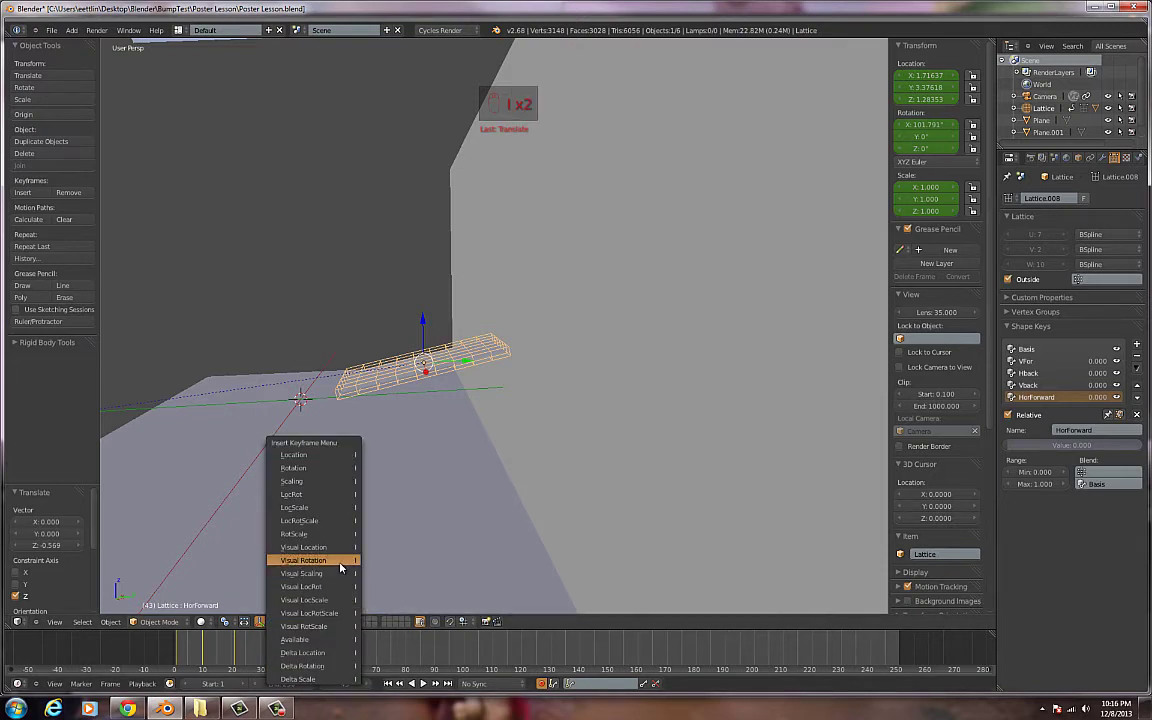
left_click(337, 519)
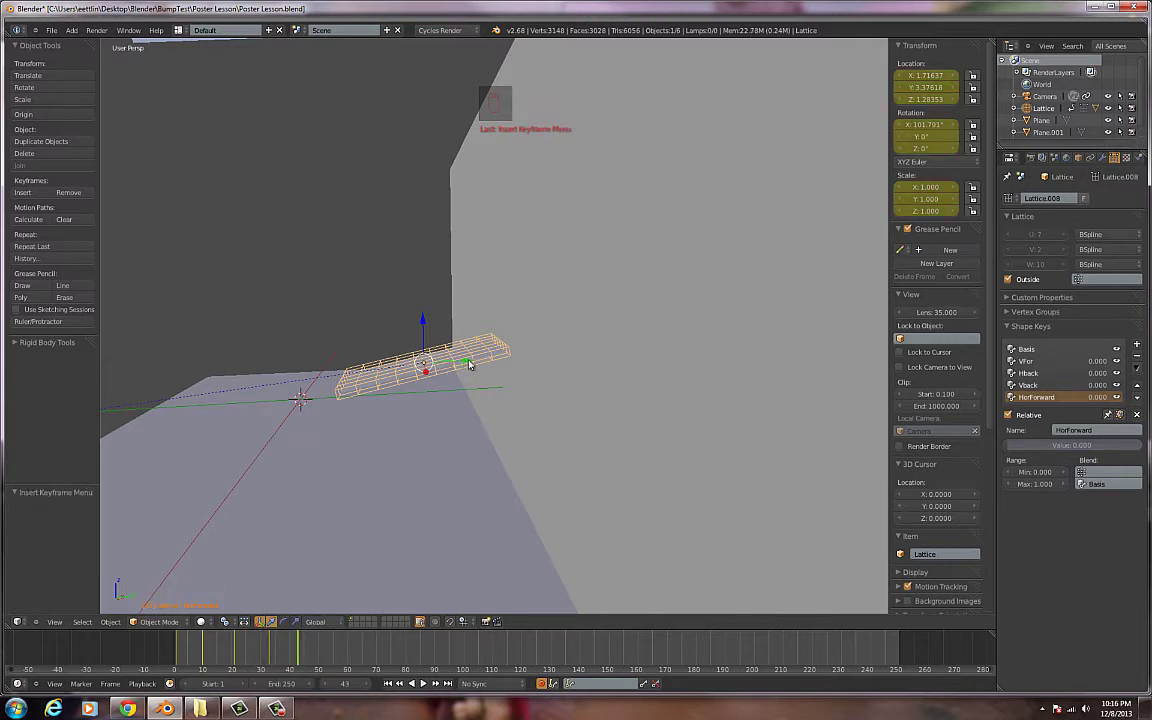
Step: Pose the lattice at frame 43 by moving it about -0.924 along Y and -0.274 along Z, rotated freely by about 24.4°
left_click_drag(467, 363, 440, 387)
key("r")
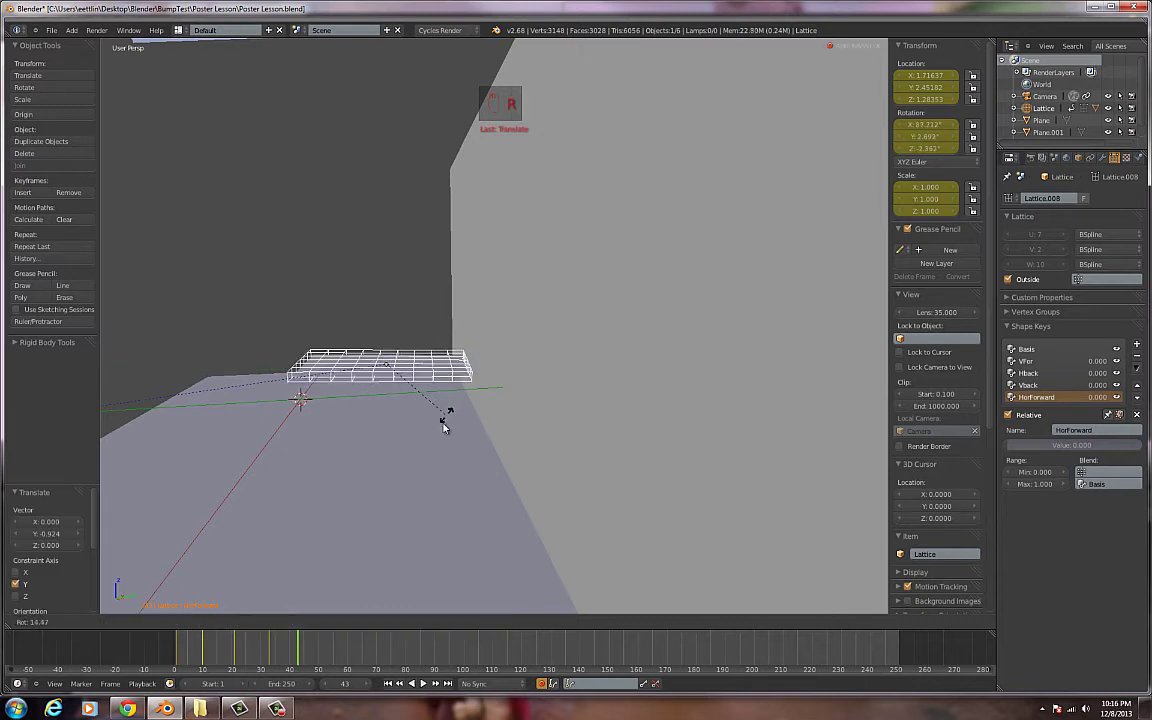
left_click(437, 435)
key("g")
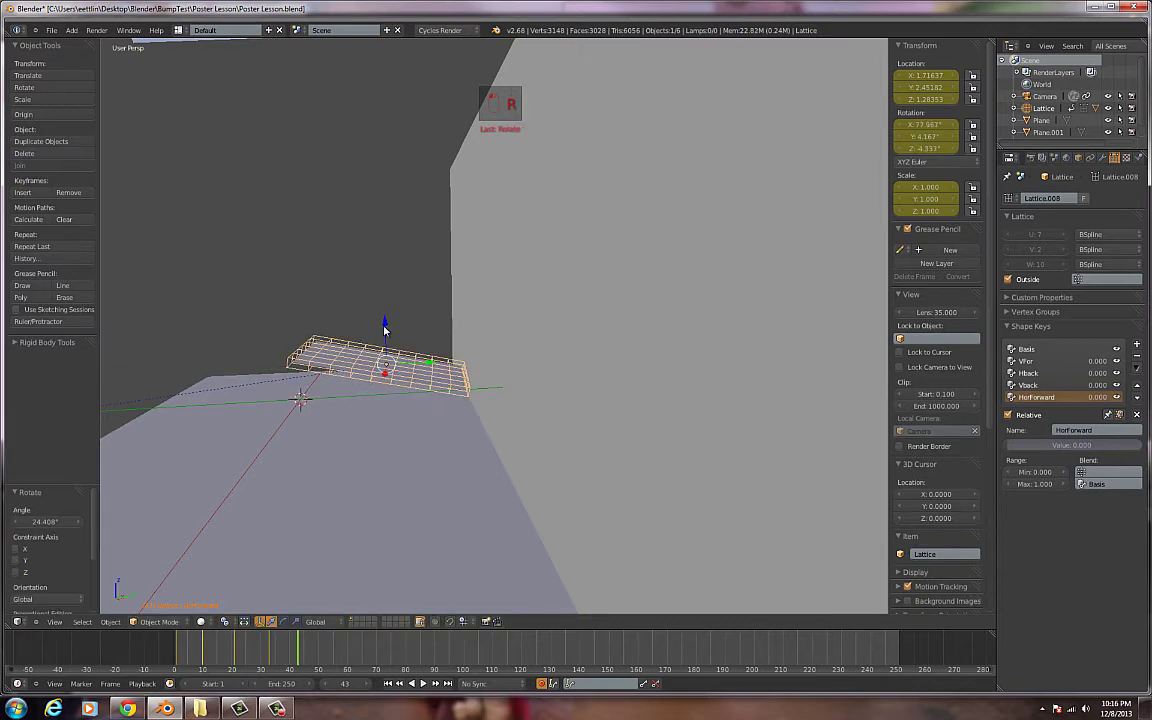
key("z")
left_click(389, 428)
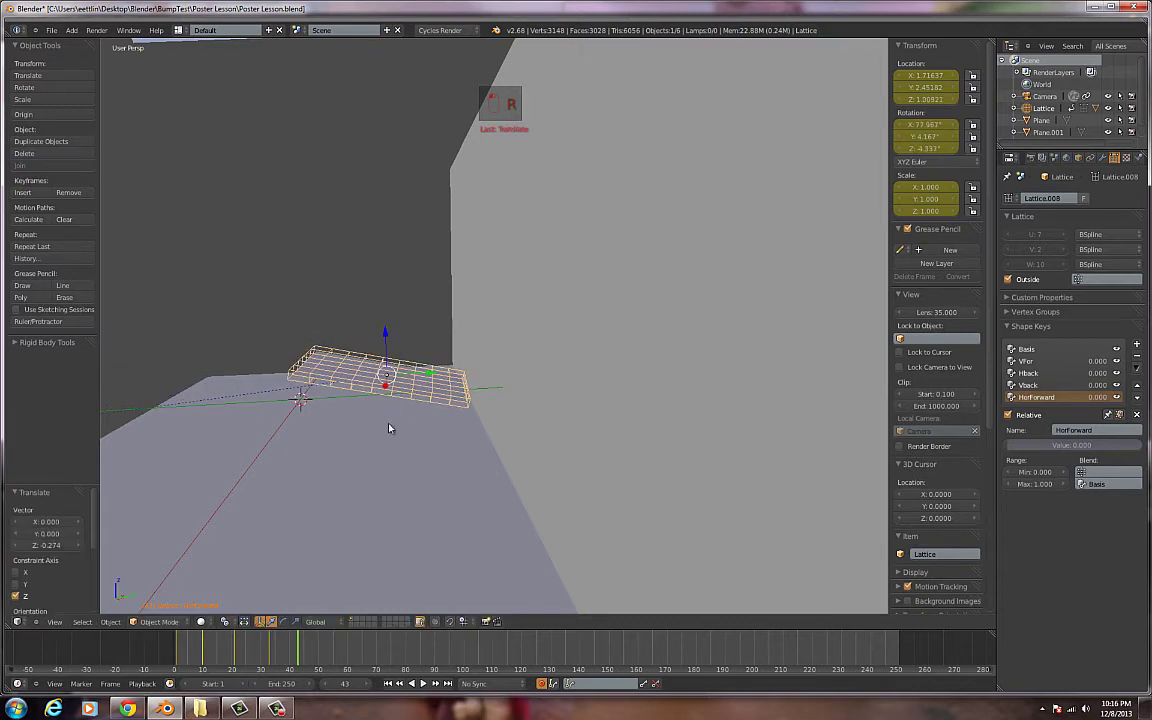
Step: Insert a LocRotScale keyframe for the lattice at frame 56
left_click(339, 657)
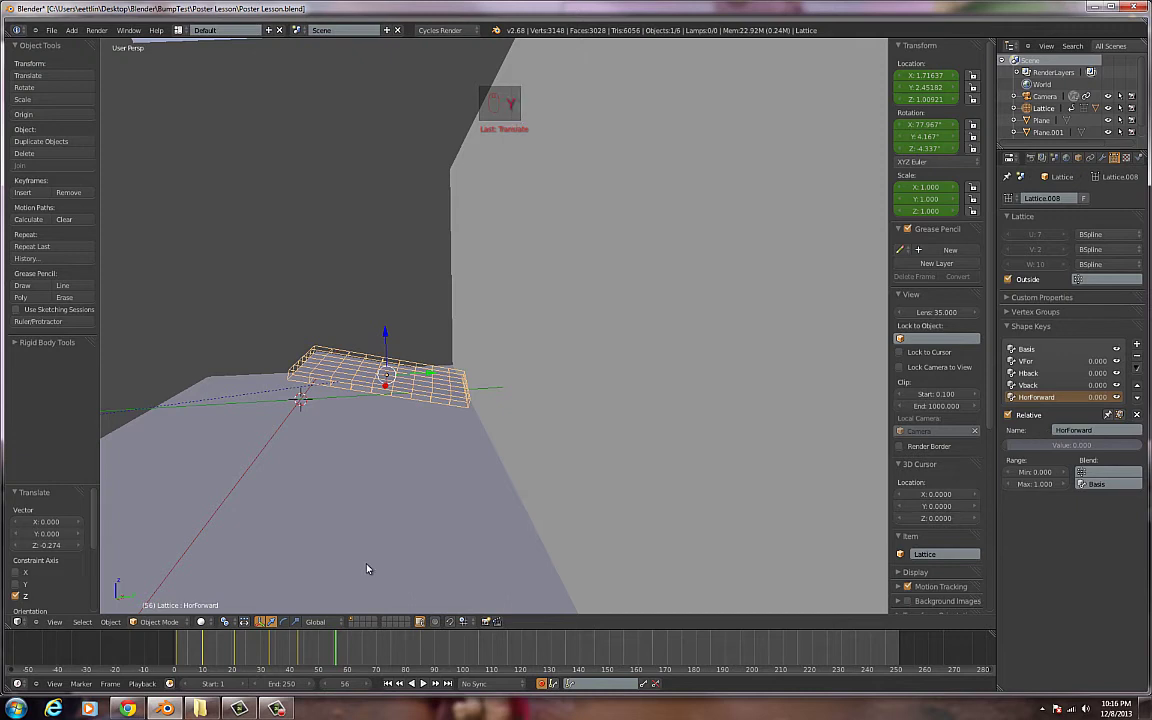
key("i")
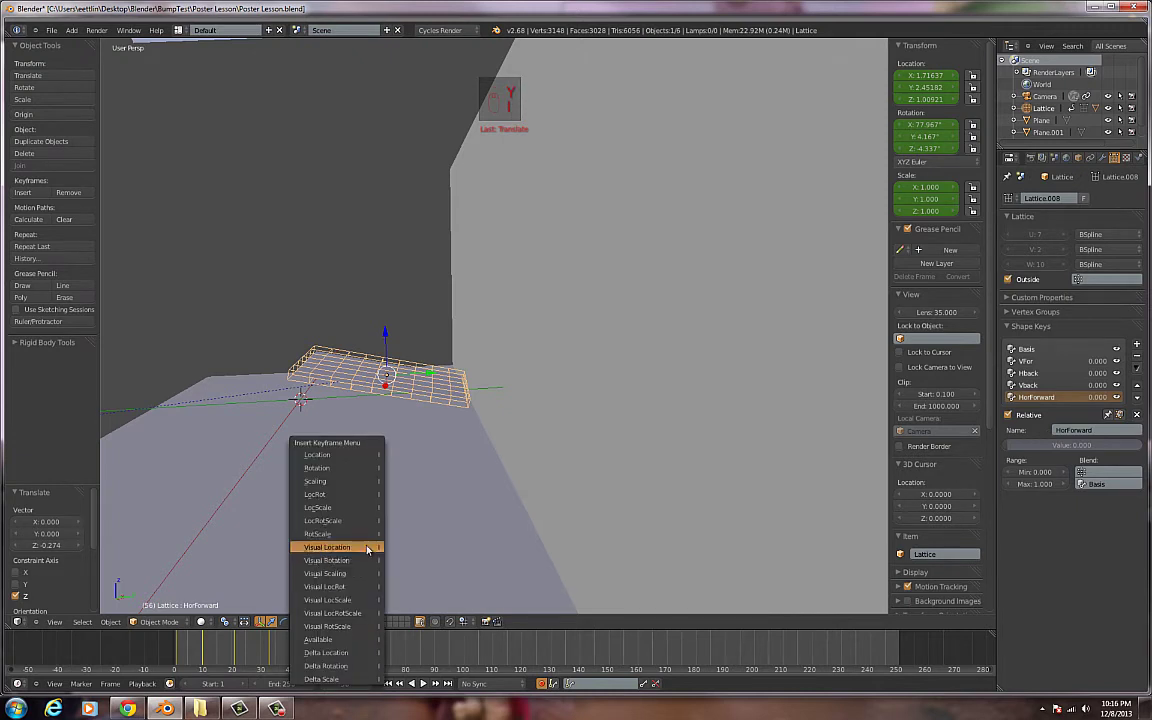
left_click(376, 520)
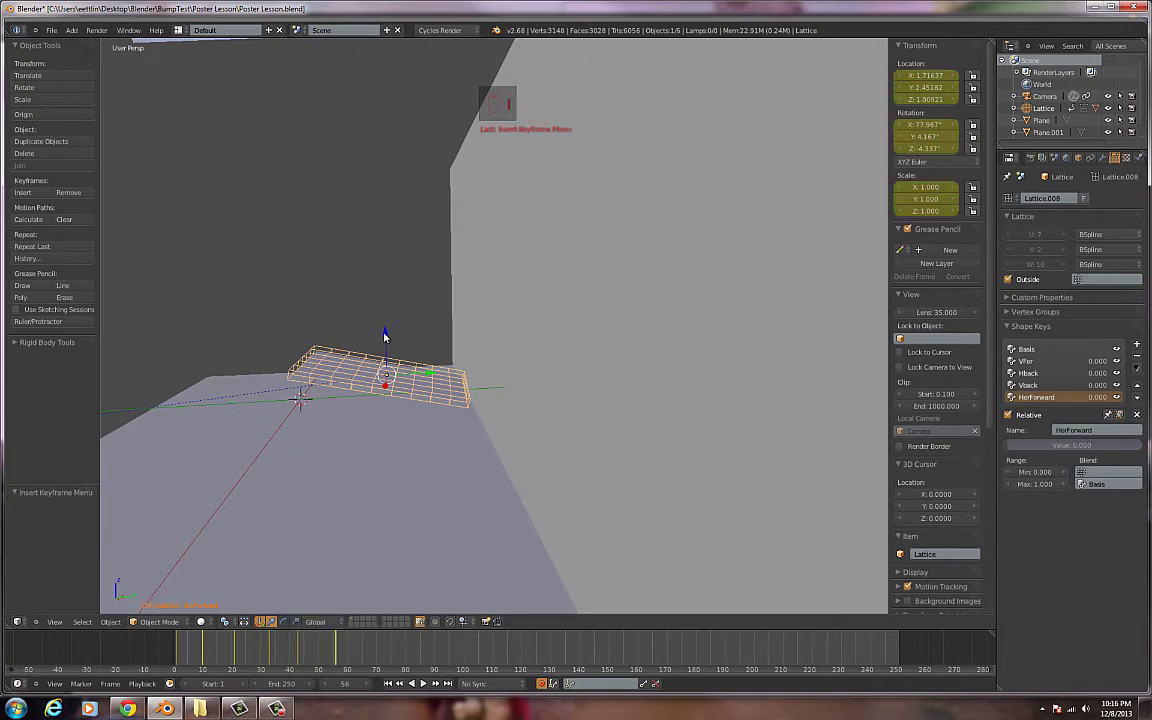
Step: Pose the lattice at frame 56 at about Y 3.06 and Z 0.68, rotated about 18.4° around global X
left_click_drag(385, 336, 455, 385)
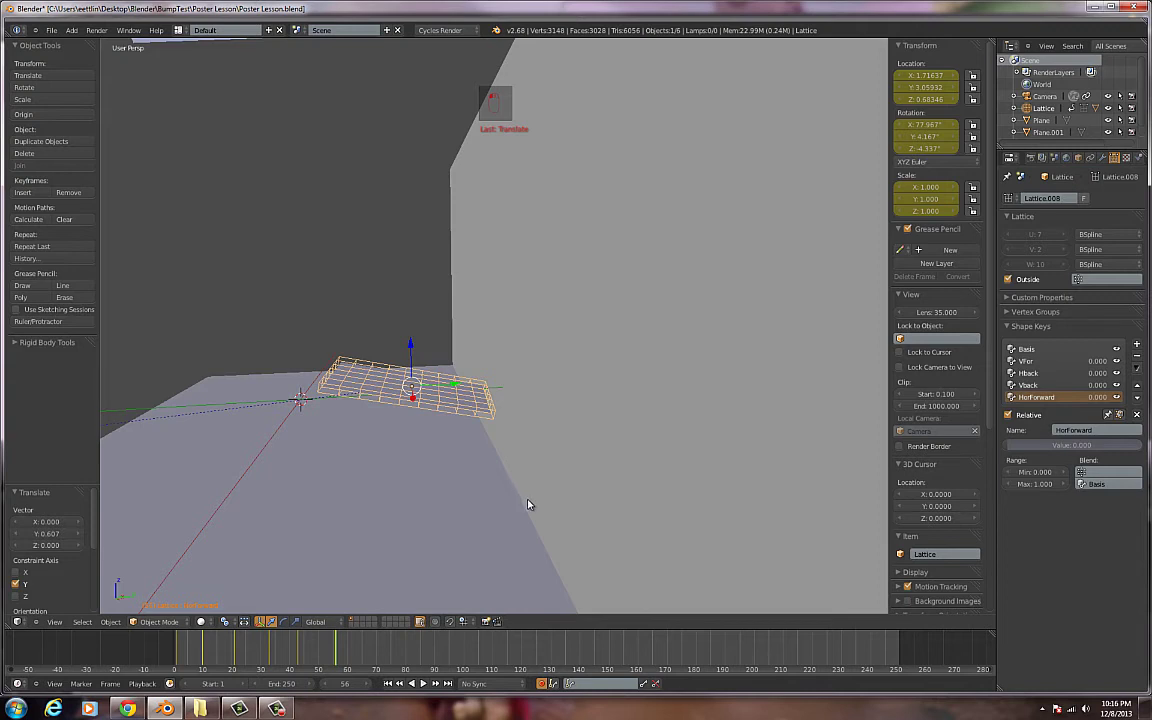
key("r")
key("x")
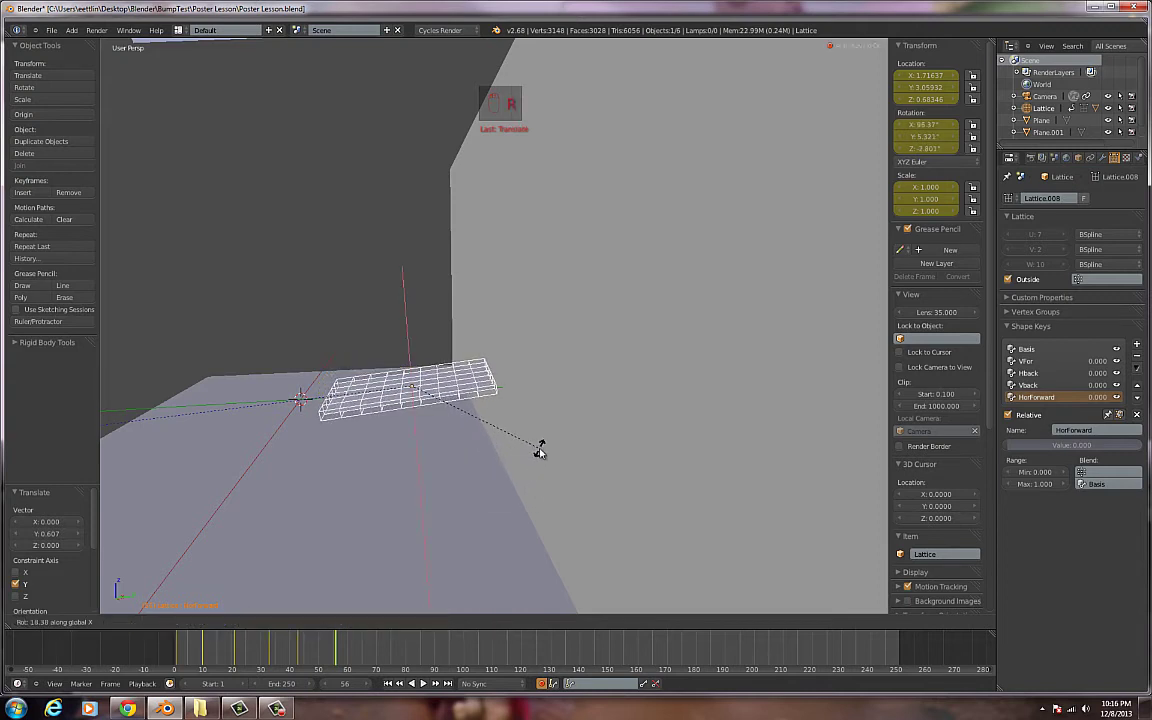
left_click(539, 454)
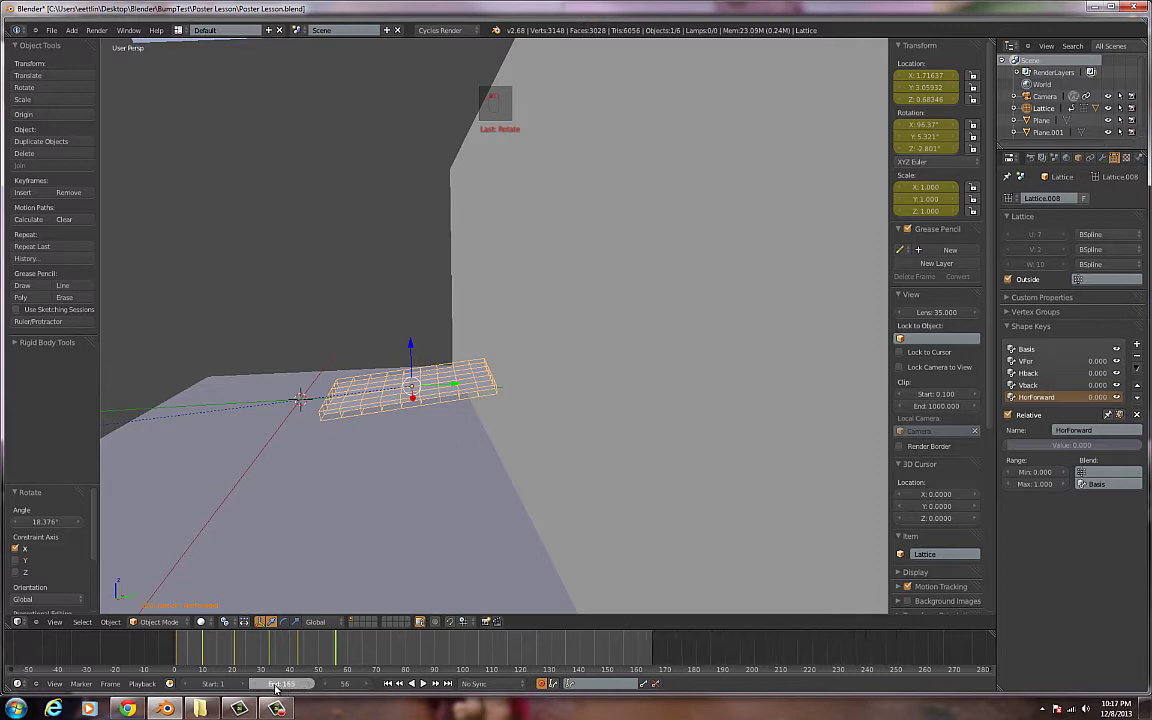
Step: Set the animation's end frame to 74 and play the animation to preview the lattice's fall
left_click_drag(268, 688, 250, 688)
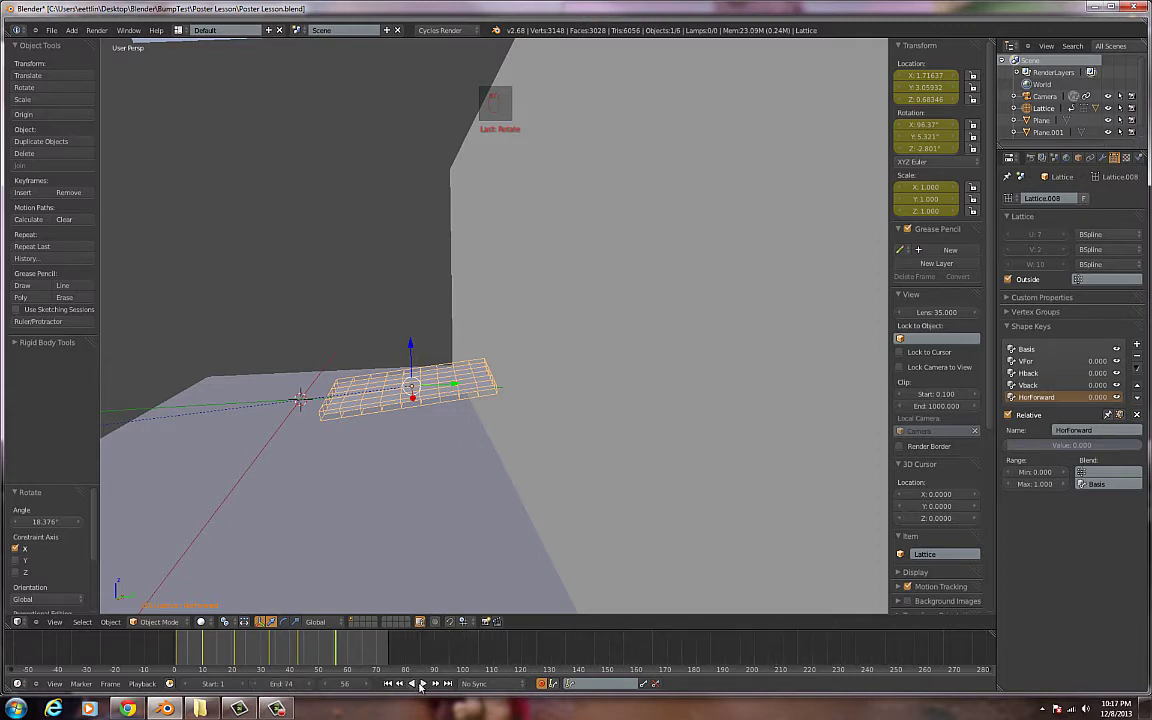
left_click(424, 684)
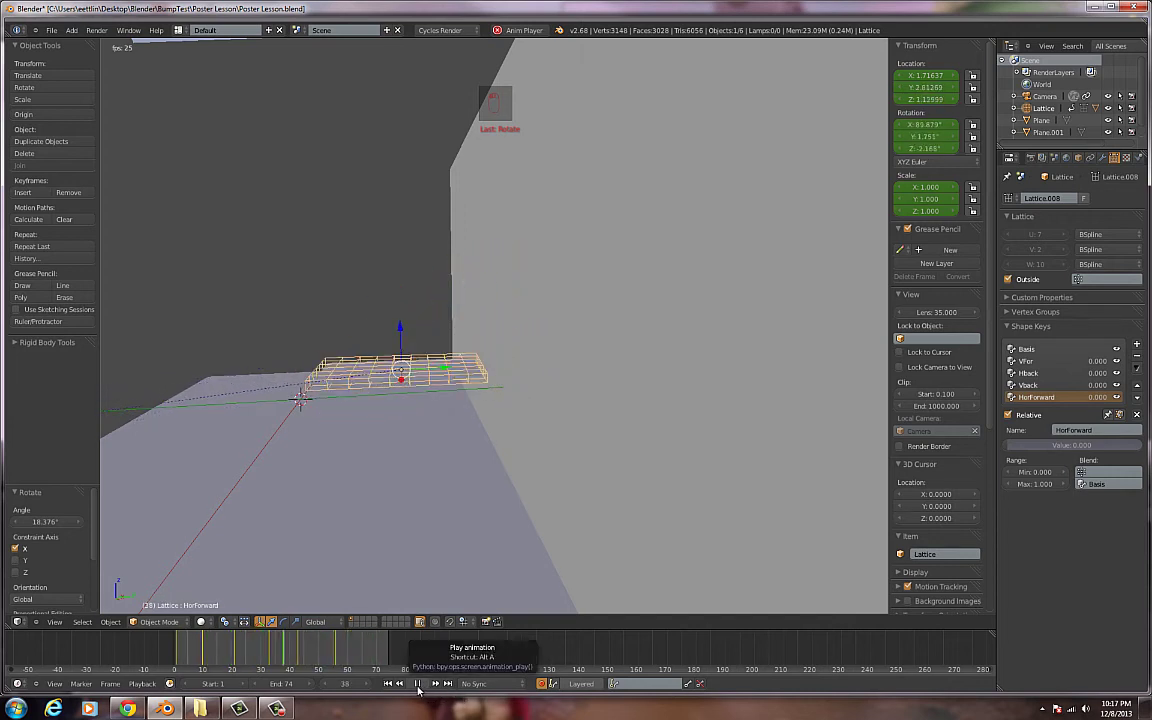
left_click(418, 684)
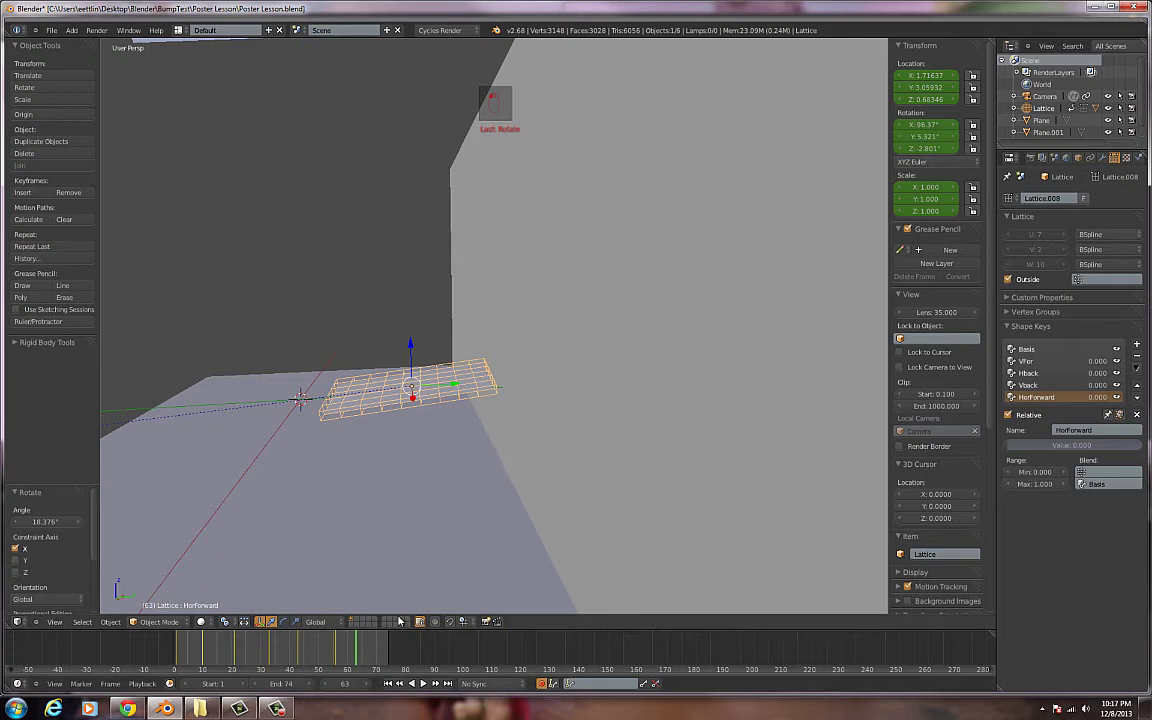
Step: Insert a LocRotScale keyframe for the lattice at frame 66
left_click(368, 658)
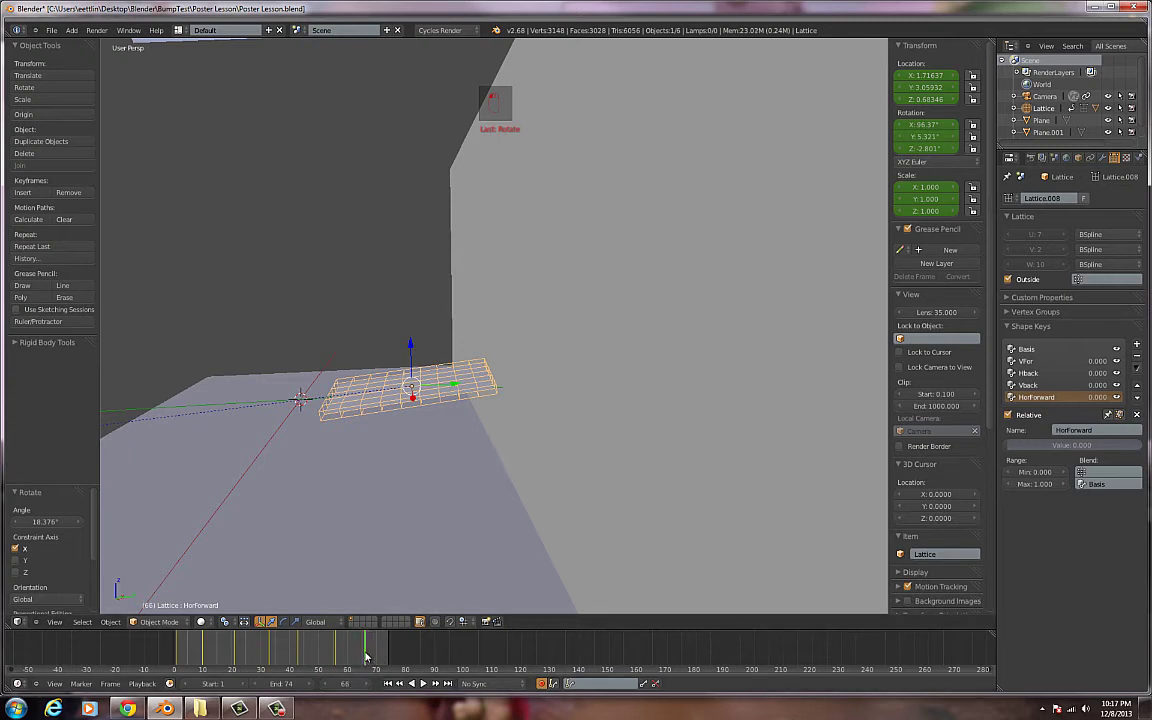
key("i")
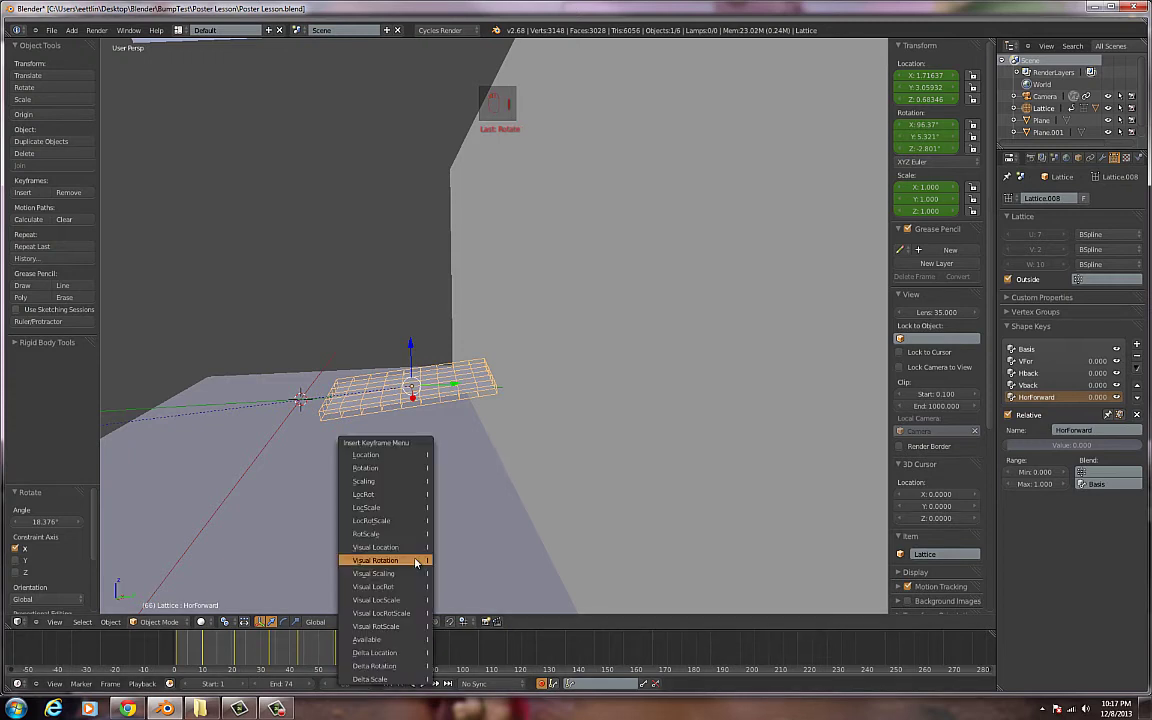
left_click(412, 520)
Step: Pose the lattice at frame 66 by moving it about -0.628 along Y and -0.402 along Z, rotated freely by about 15.7°
key("g")
key("y")
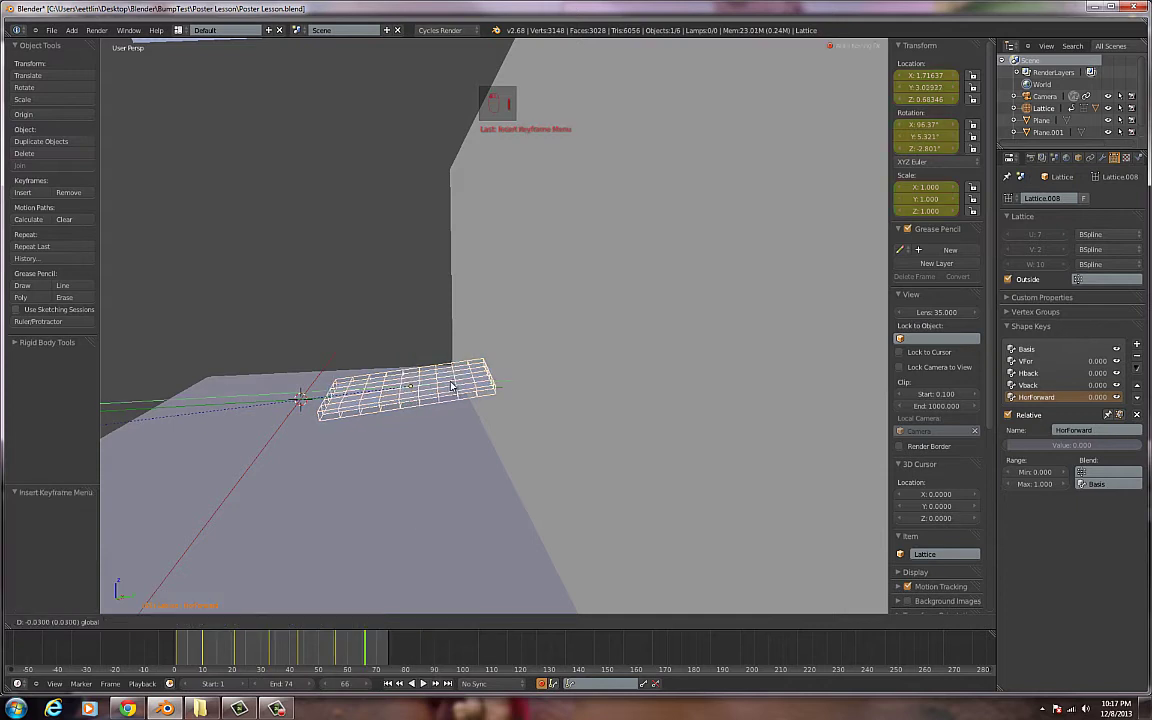
left_click(423, 425)
key("g")
key("z")
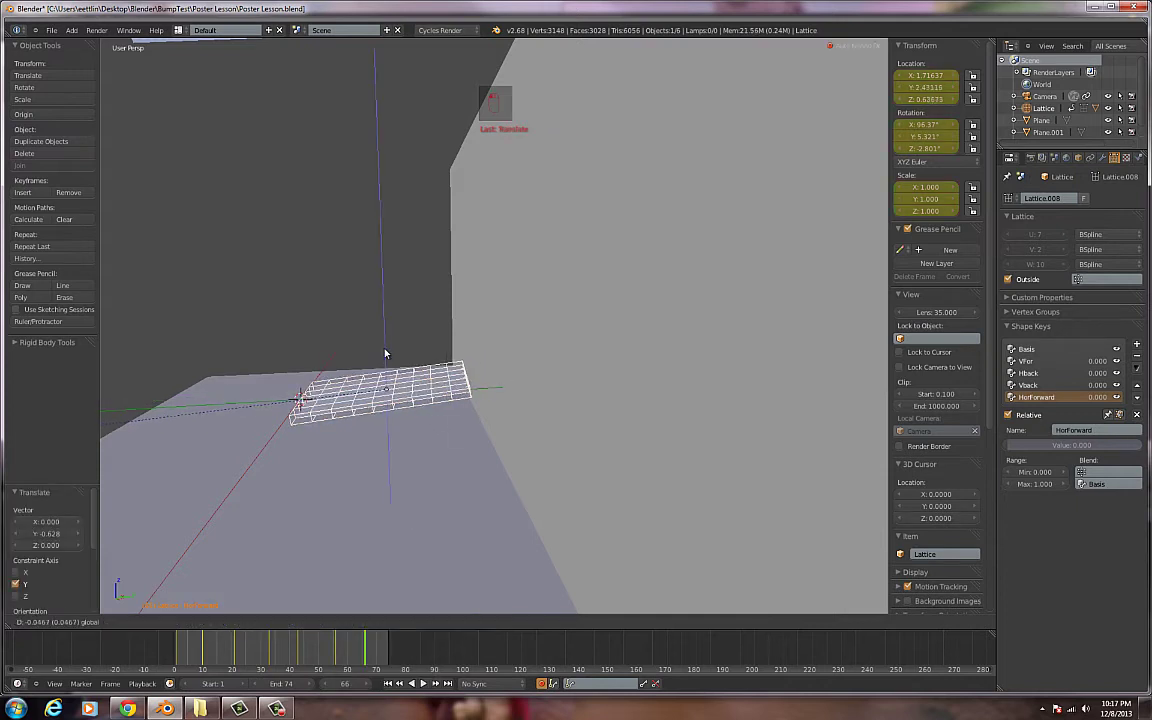
left_click(475, 448)
key("r")
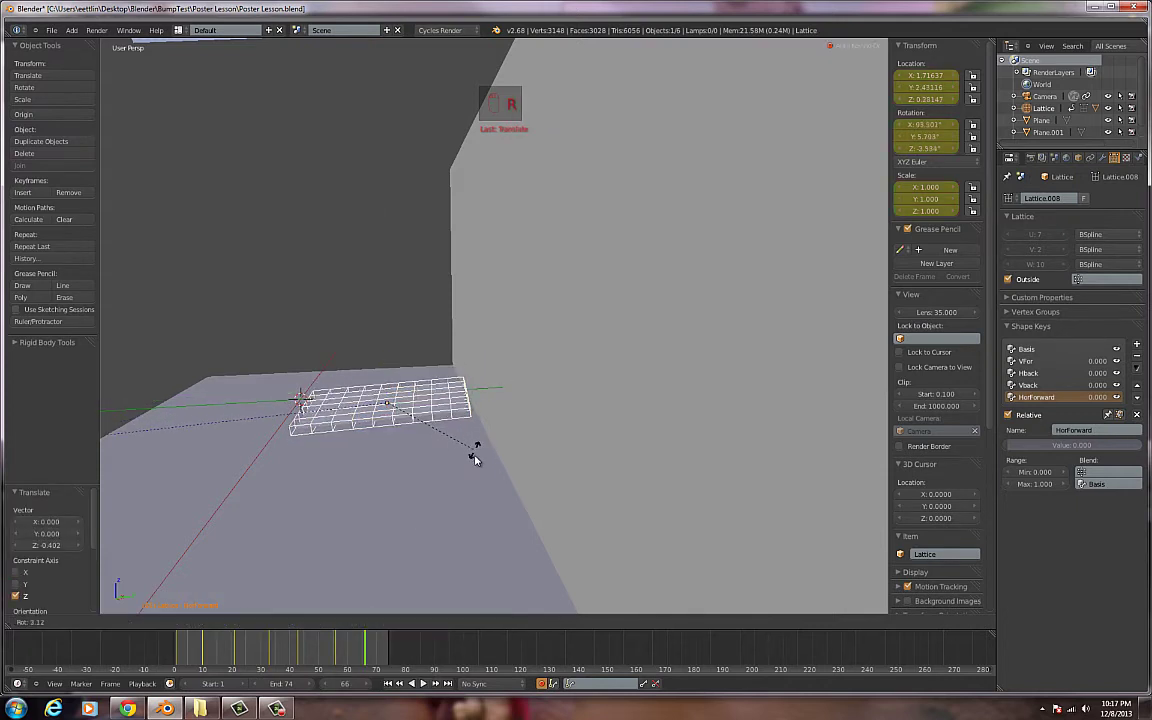
left_click(446, 467)
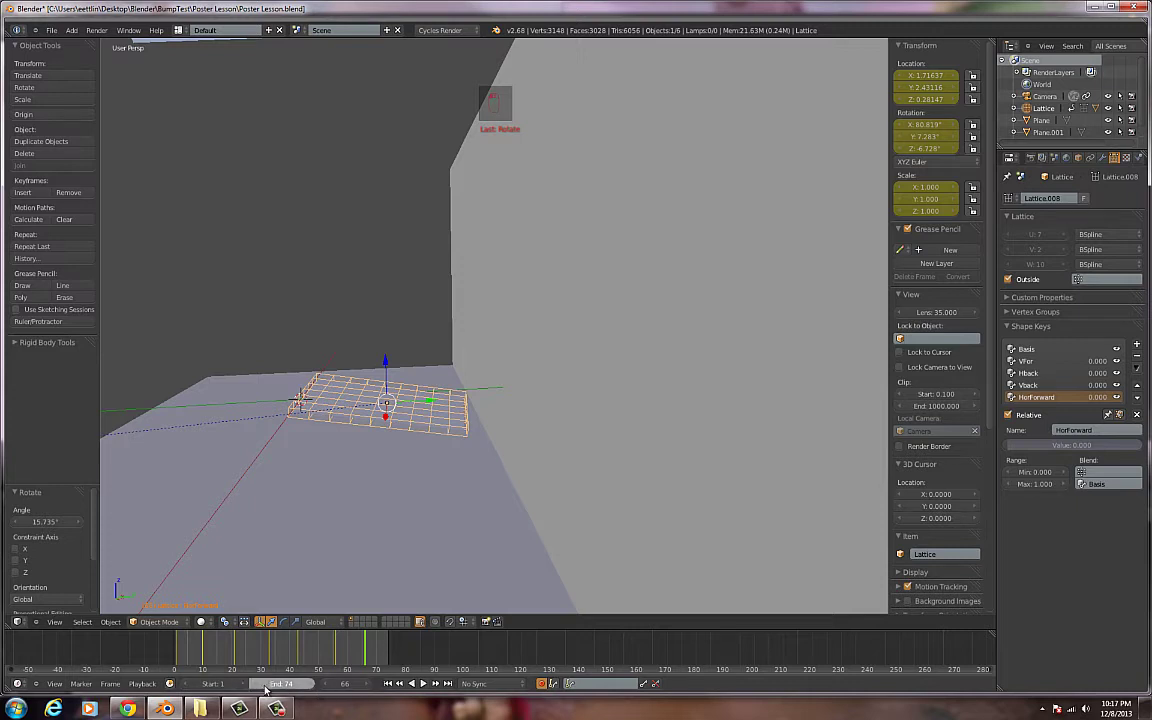
Step: Extend the animation's end frame to 80 and insert a LocRotScale keyframe for the lattice at frame 80
left_click_drag(265, 689, 270, 689)
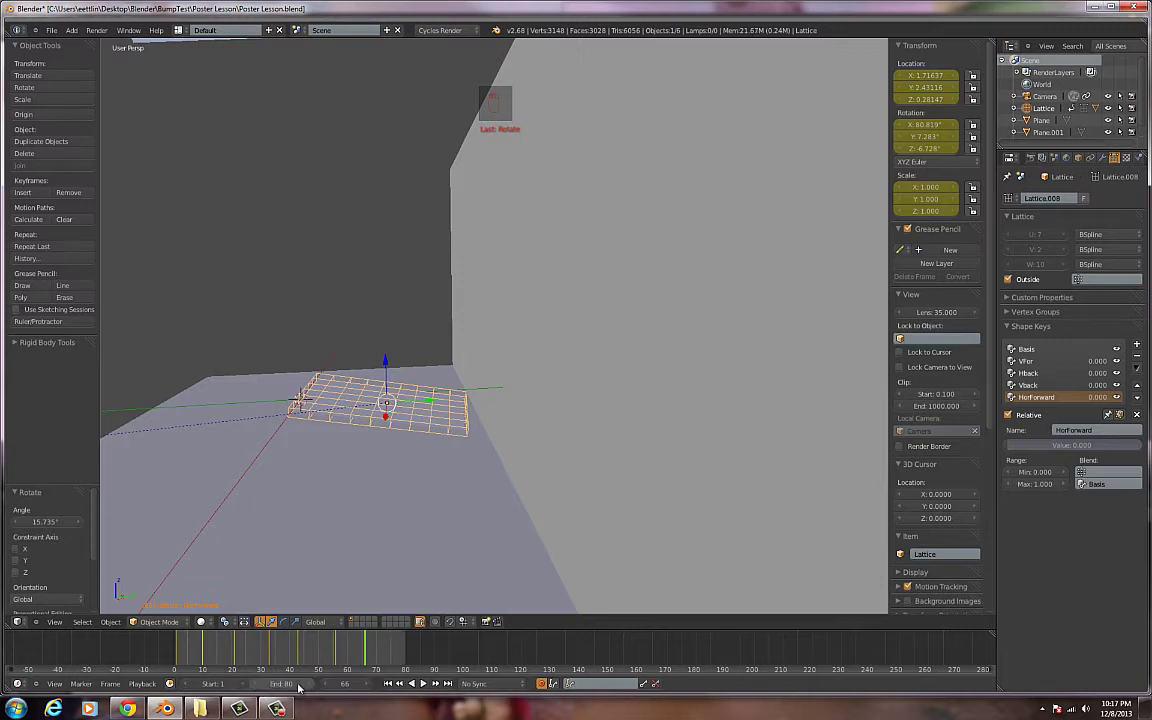
left_click(405, 657)
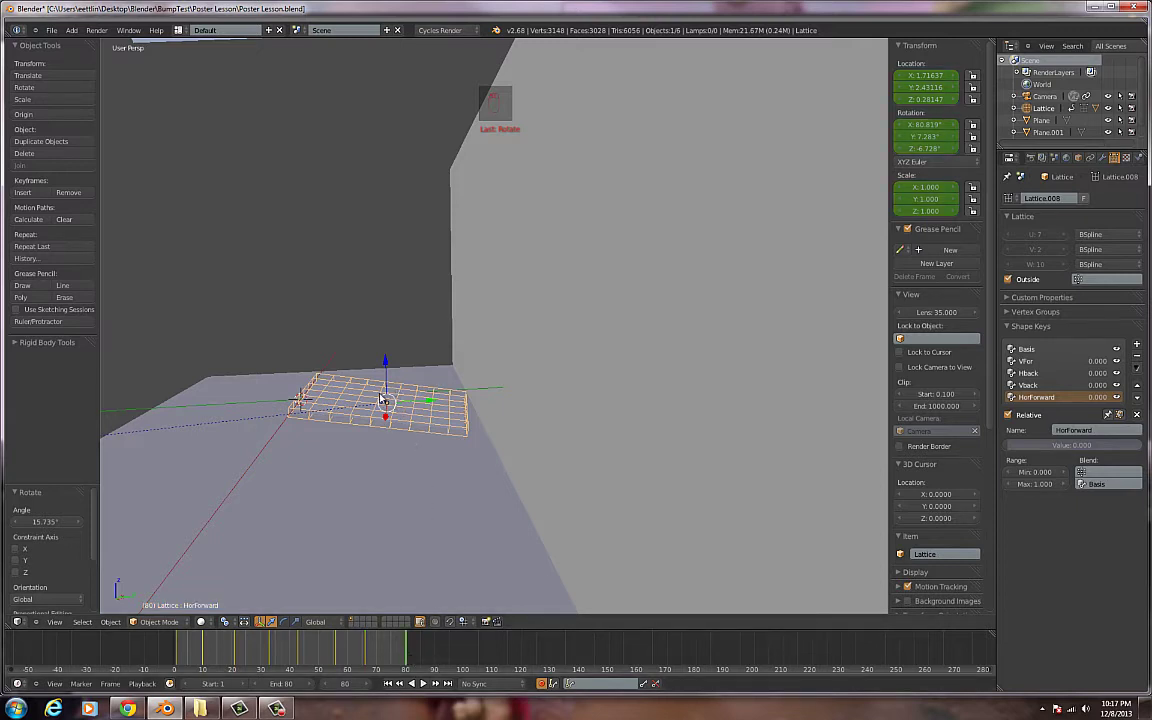
key("i")
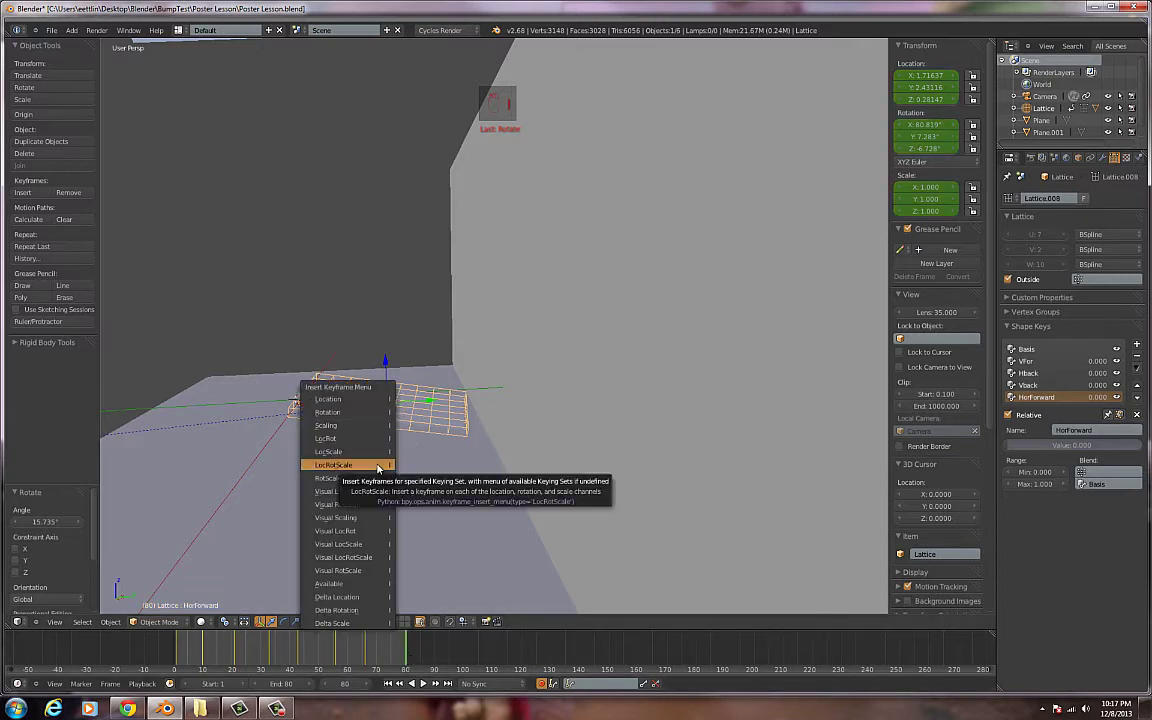
left_click(378, 467)
Step: Pose the lattice at frame 80 by moving it about -0.156 along Z and -0.237 along Y, rotated about 9° around global X
left_click_drag(385, 365, 430, 468)
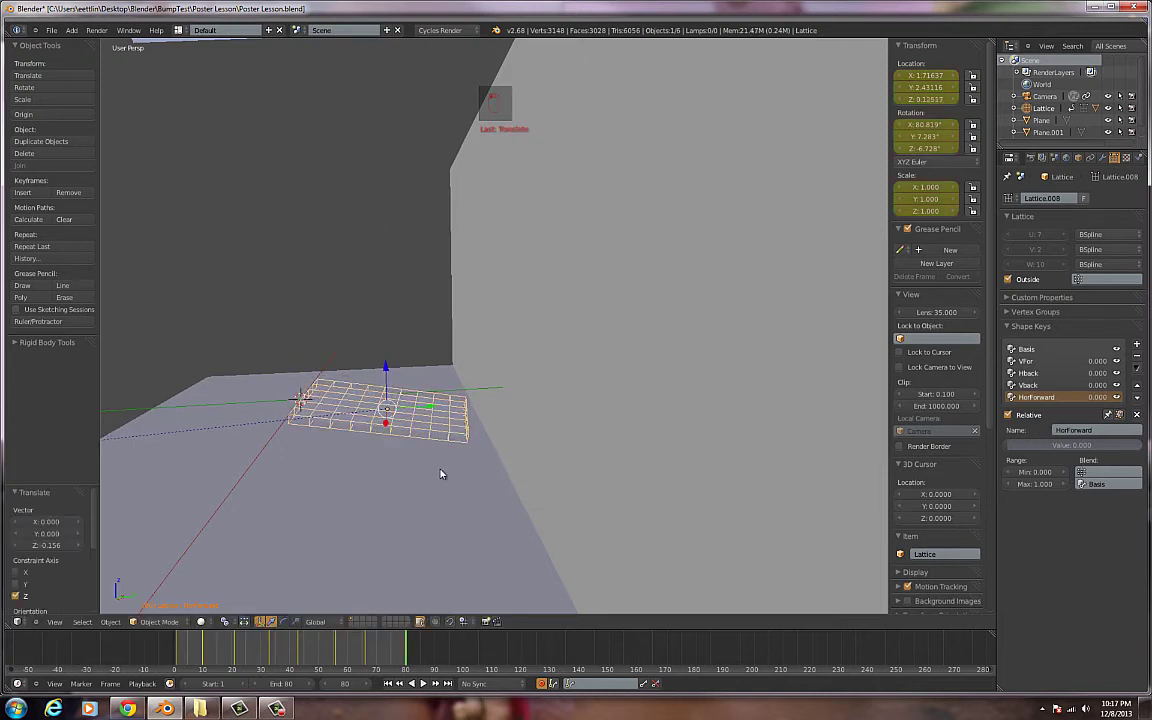
key("r")
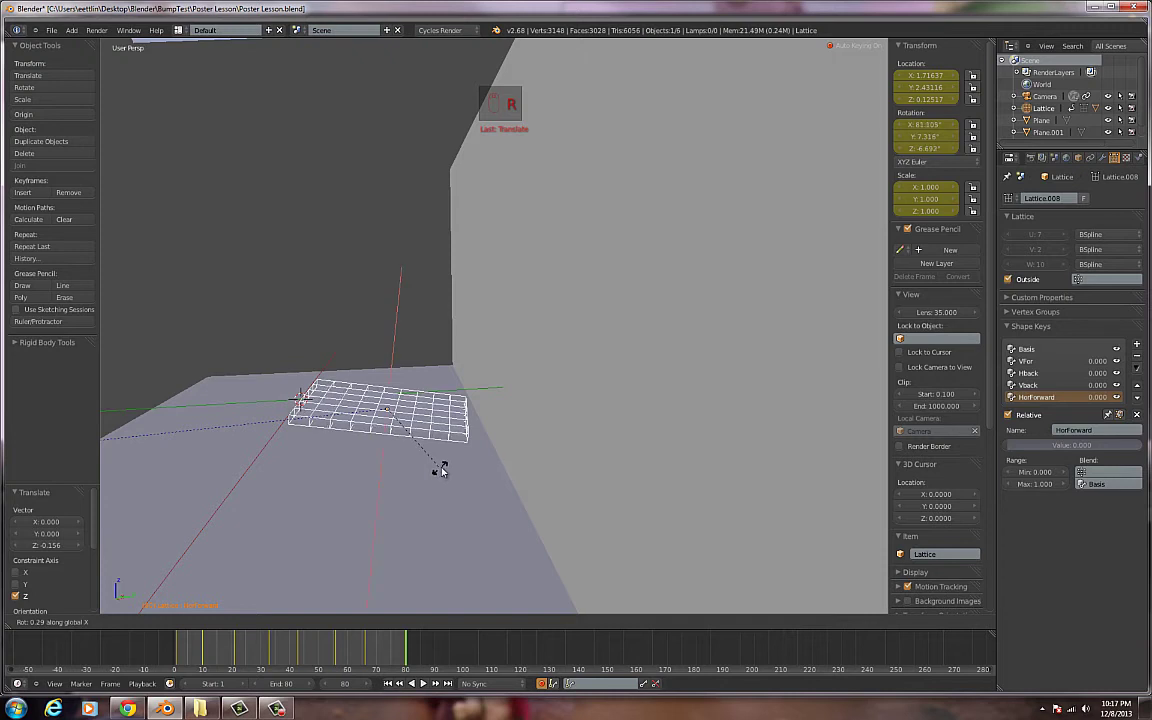
key("x")
left_click(442, 463)
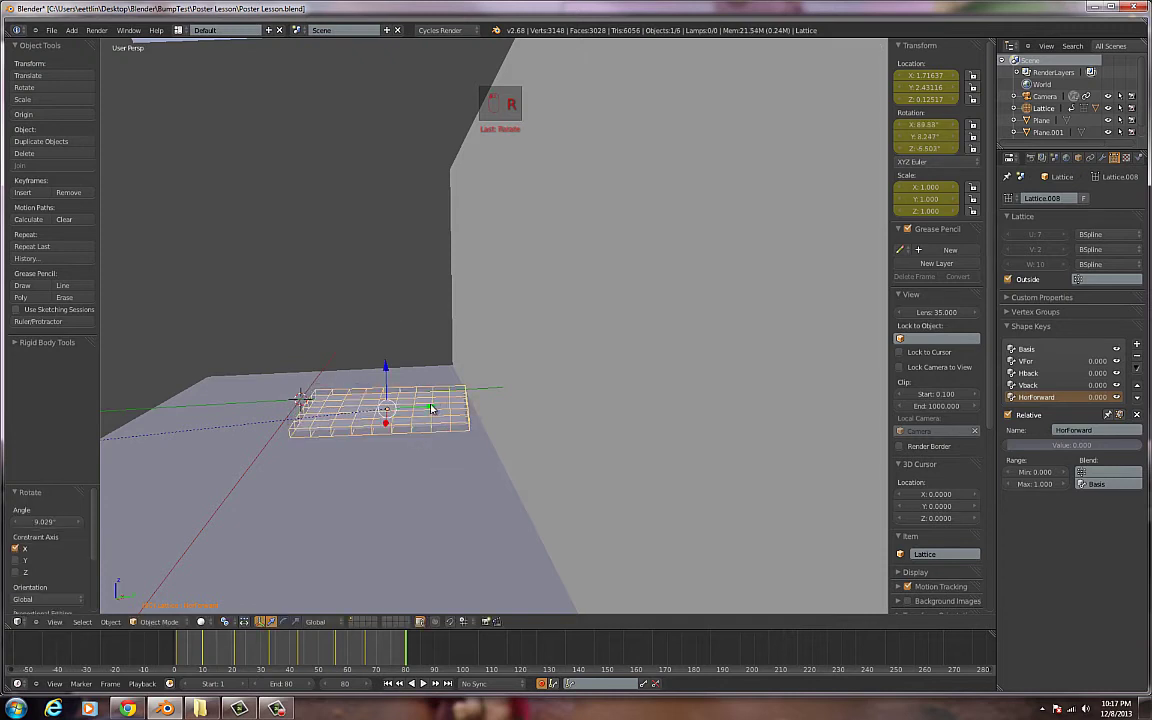
left_click_drag(447, 411, 400, 470)
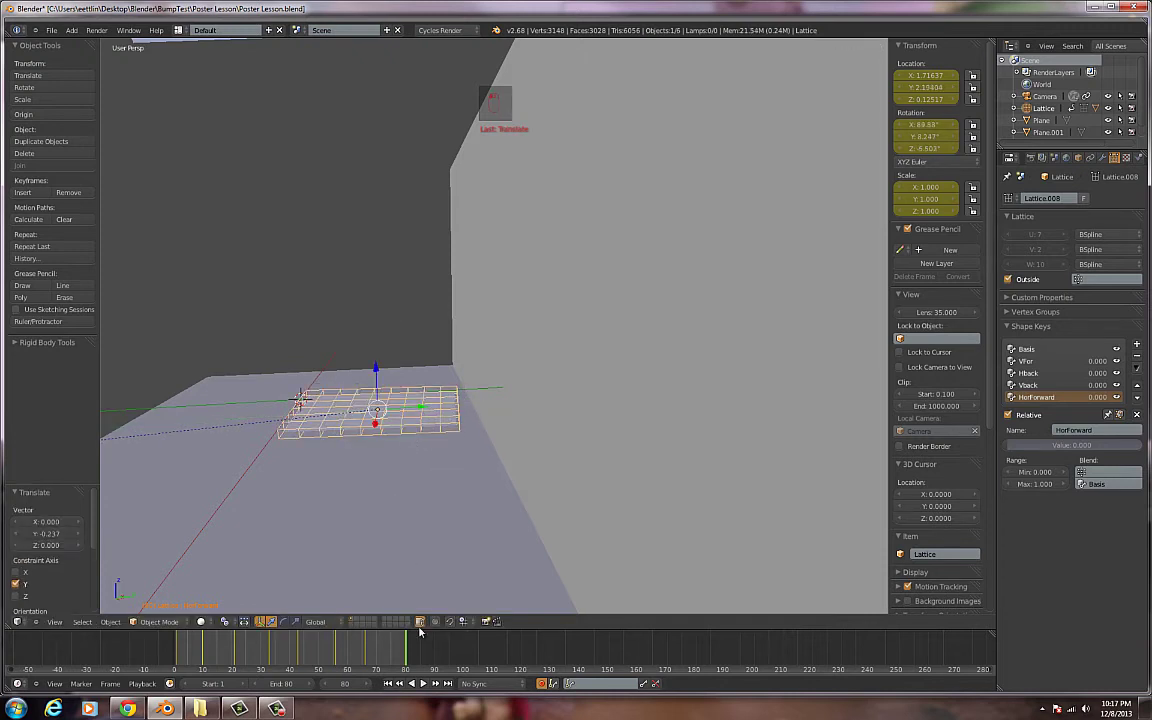
Step: Play the extended animation to preview the lattice's fall, and stop playback
left_click(421, 683)
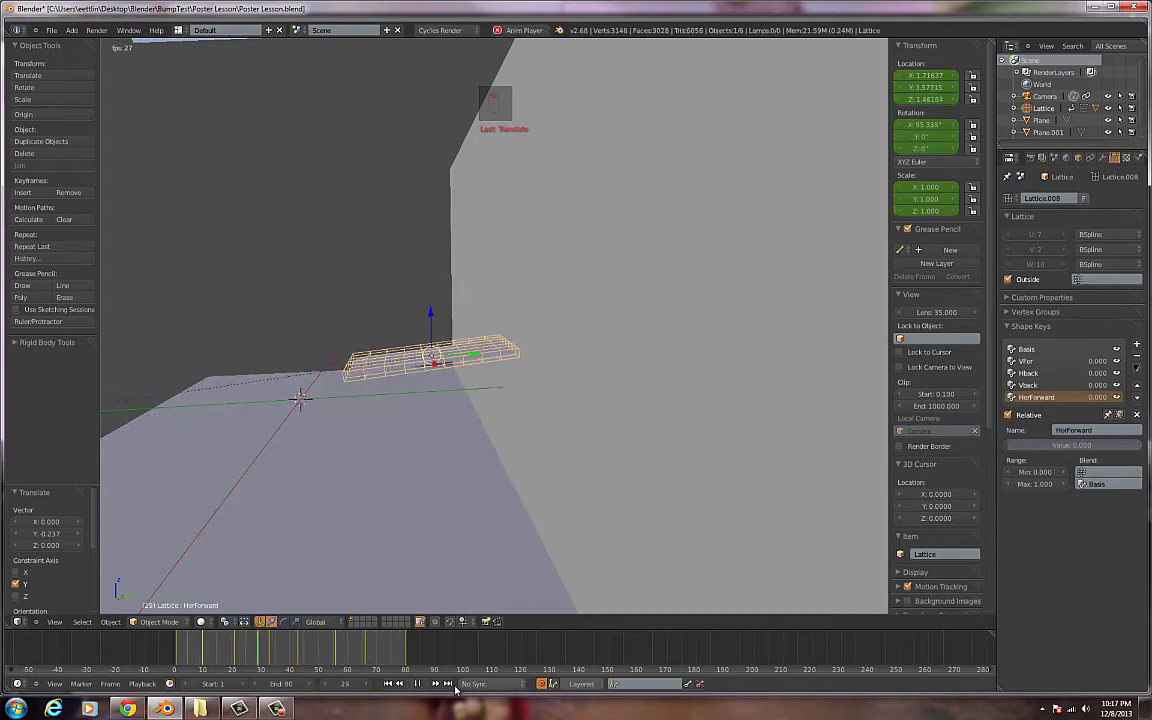
left_click(421, 684)
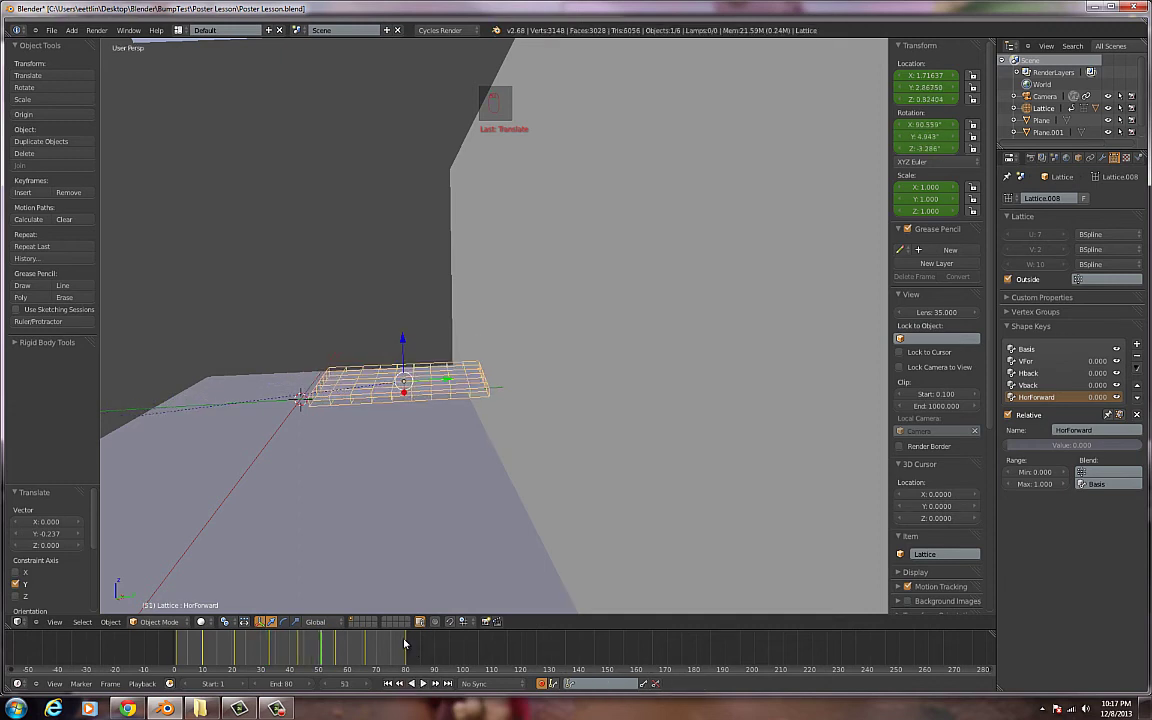
Step: Set the HorForward shape key to about 0.204 and keyframe its value at frame 1
left_click(180, 653)
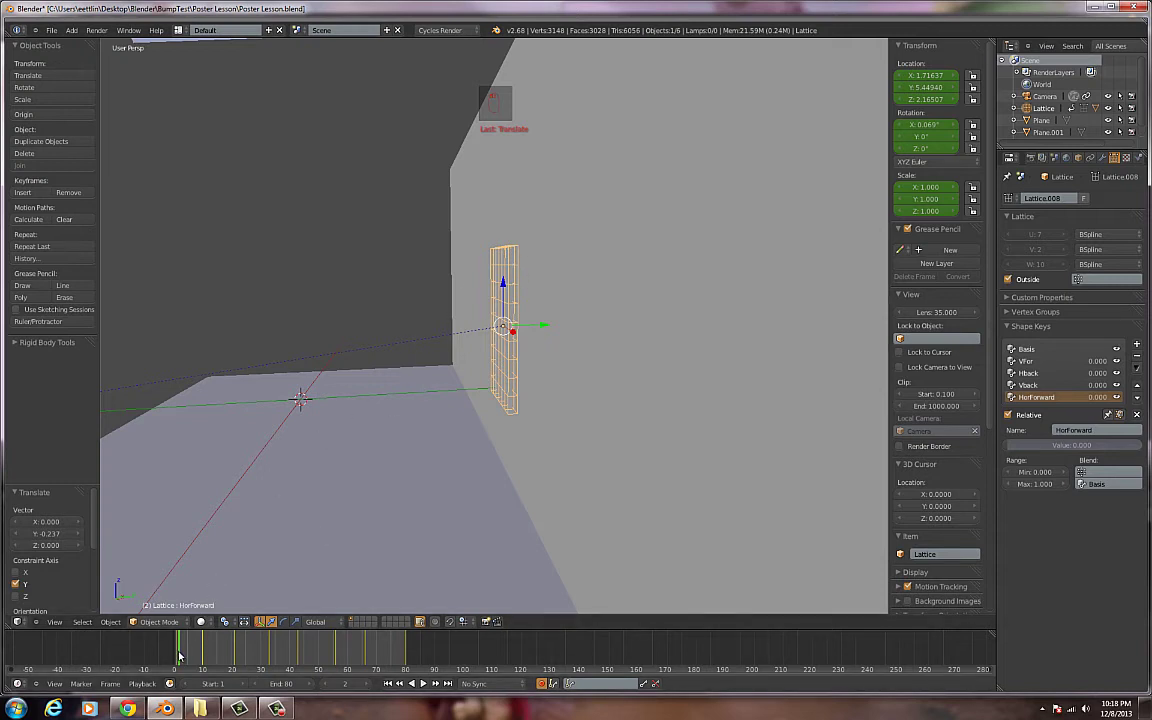
key("comma")
key("comma")
key("comma")
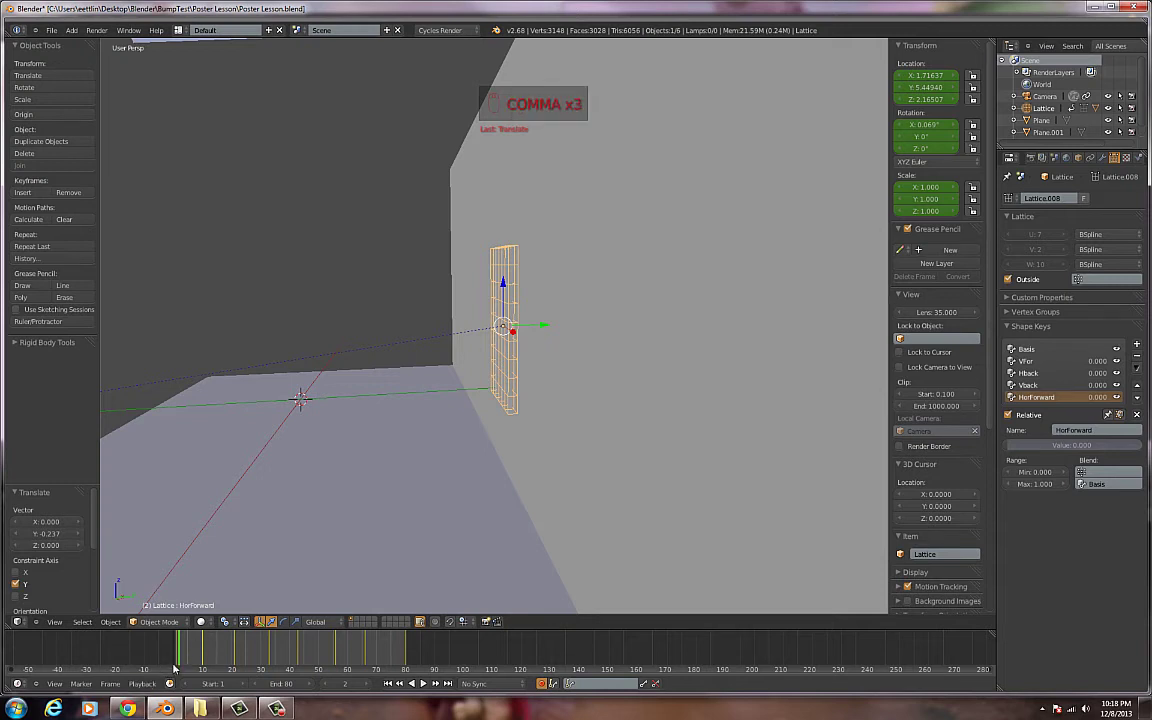
left_click(176, 655)
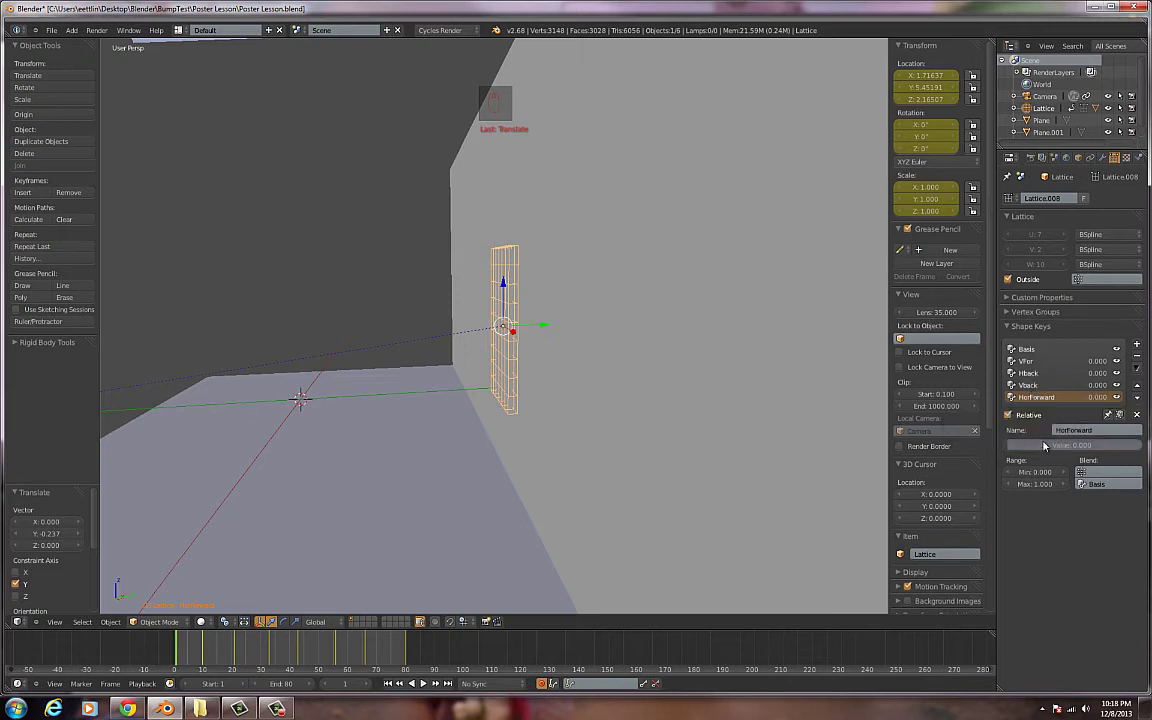
left_click_drag(1038, 444, 1042, 447)
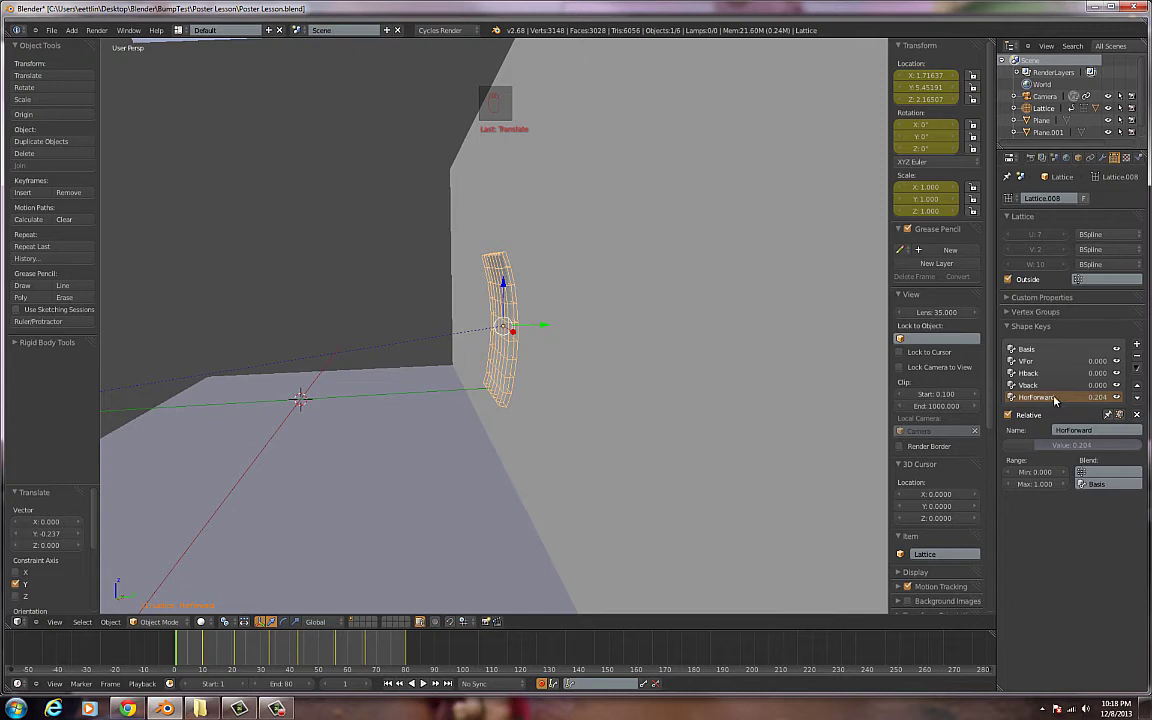
right_click(1097, 400)
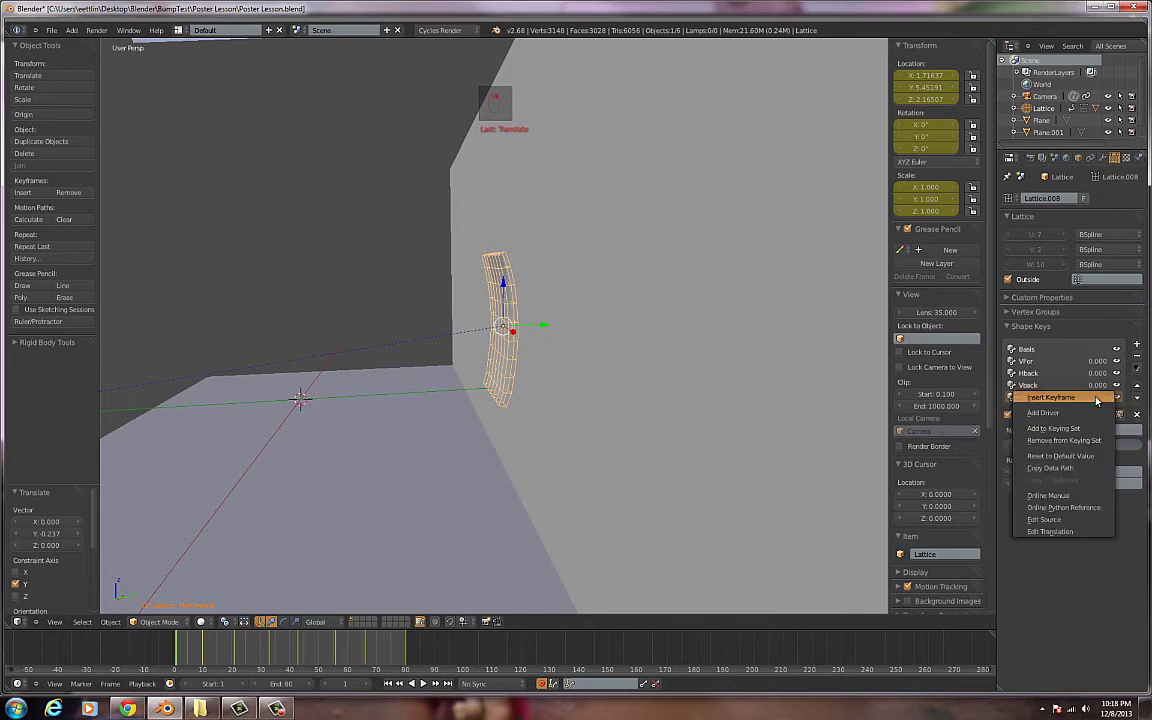
left_click(1097, 398)
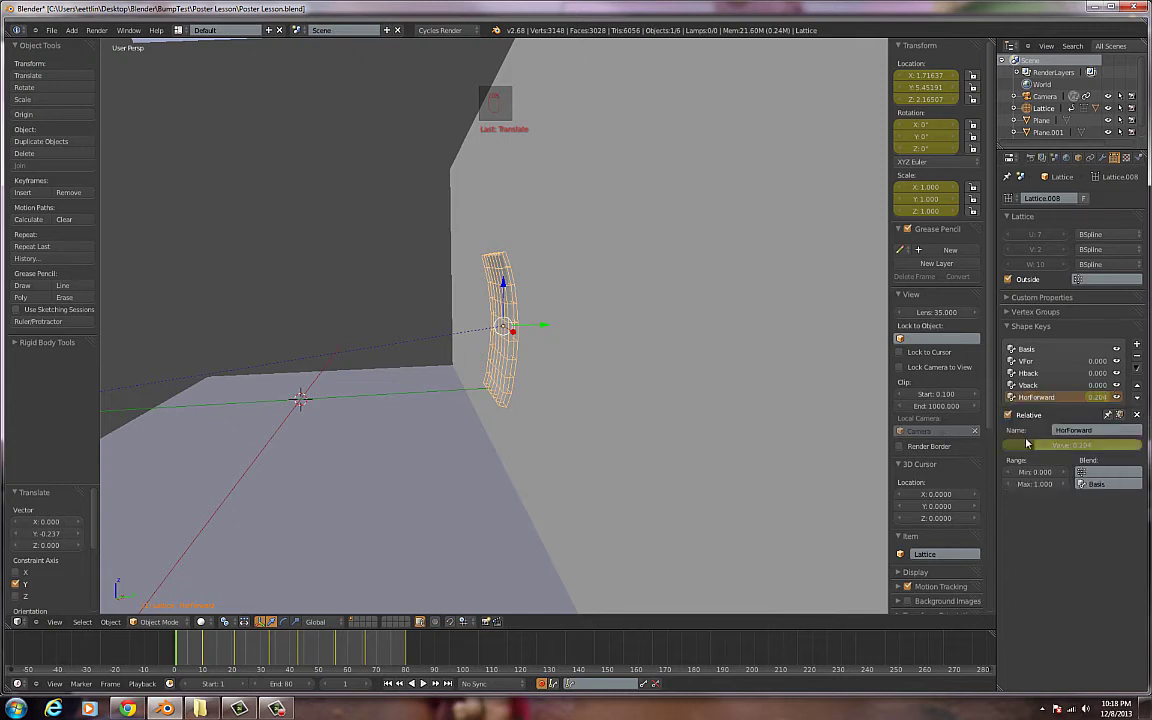
Step: Keyframe the HorForward shape key at frame 11 with a value of about 0.319
left_click(205, 655)
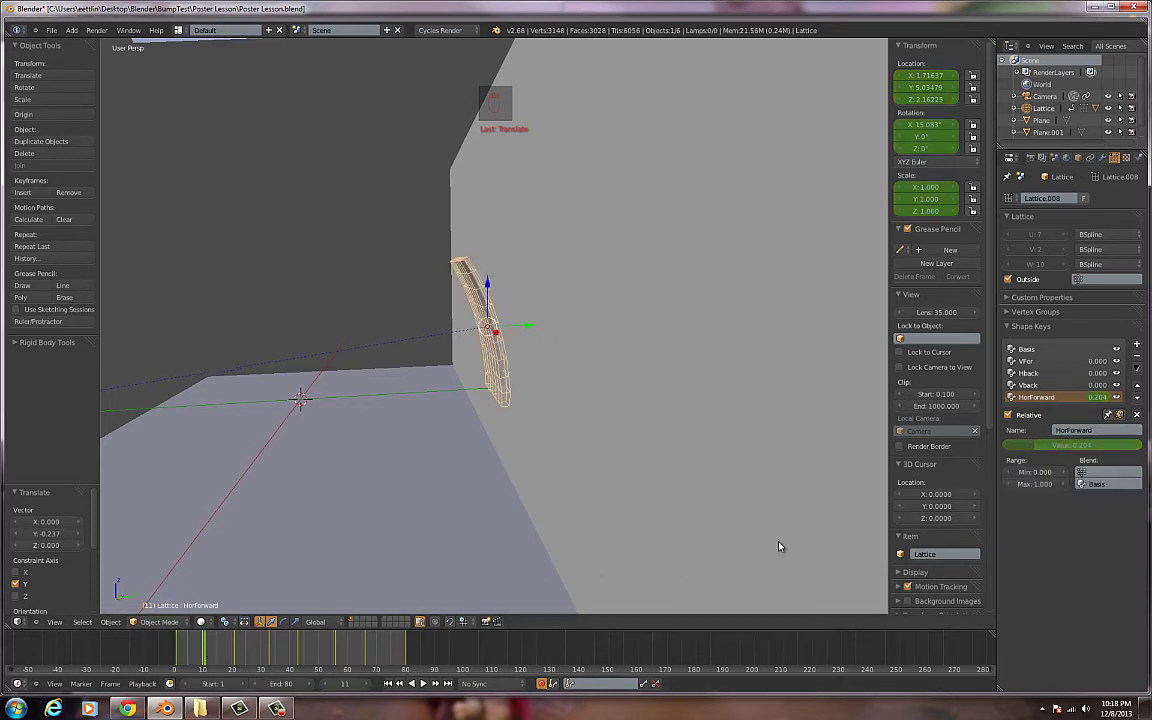
right_click(1098, 398)
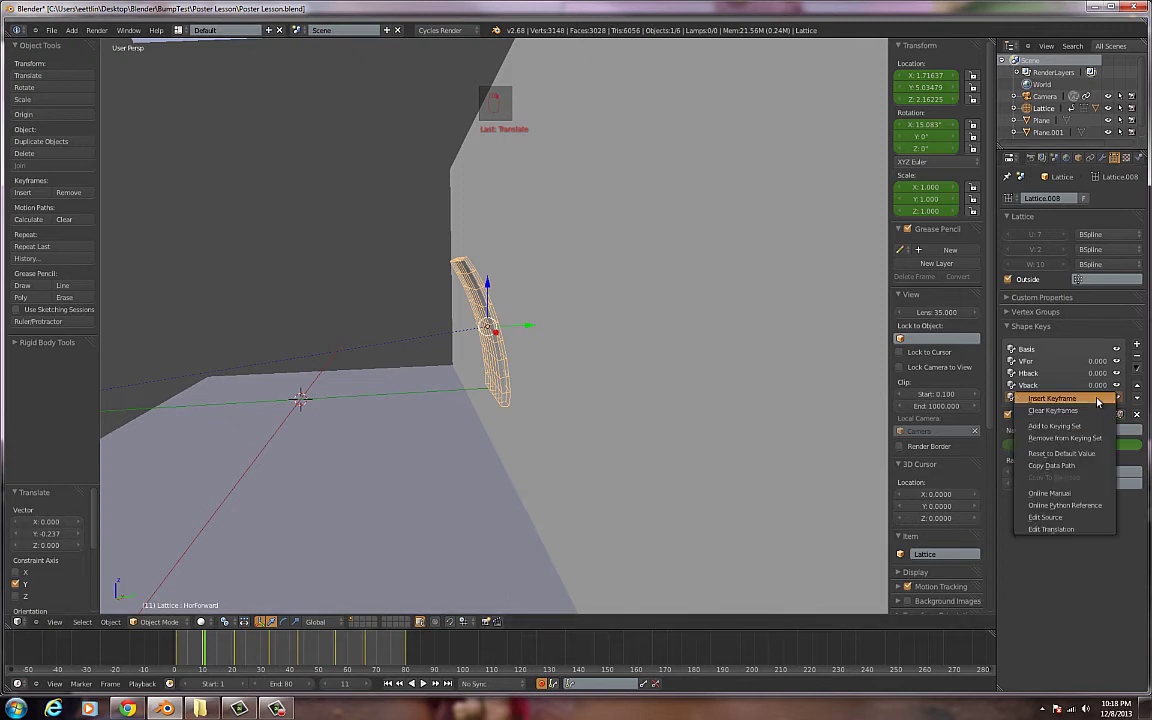
left_click(1098, 398)
left_click_drag(1030, 447, 1050, 449)
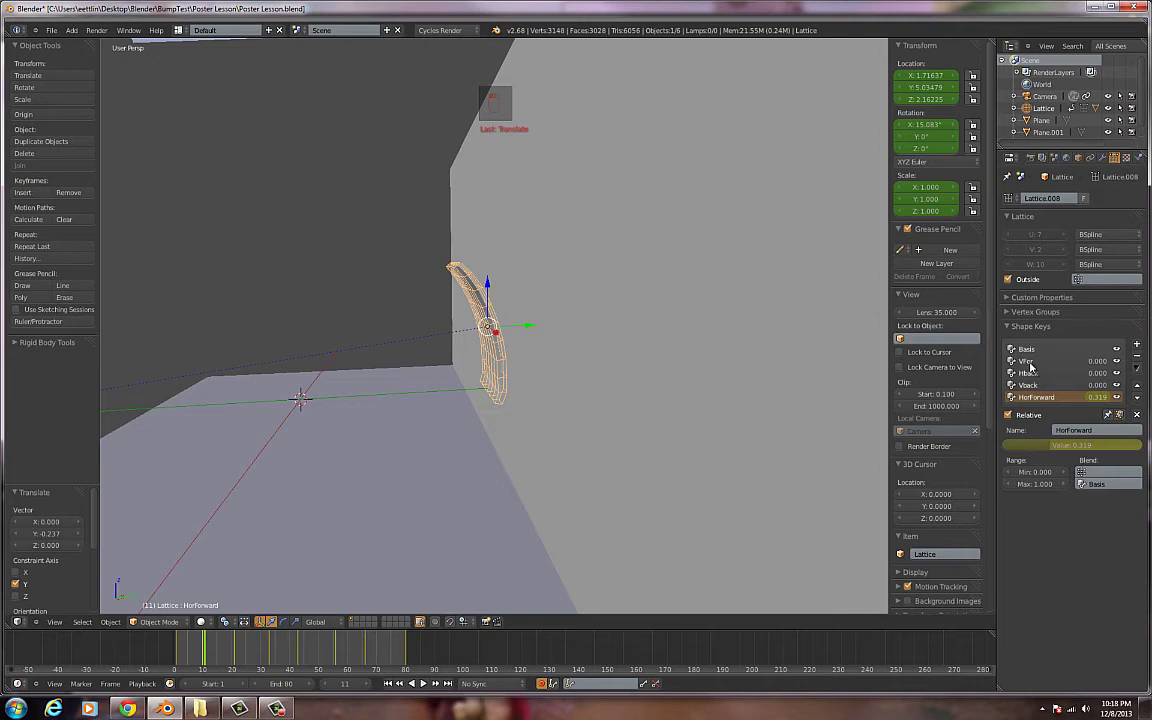
Step: Keyframe the VFor shape key at frame 11 with a value of about 0.102
left_click(1100, 362)
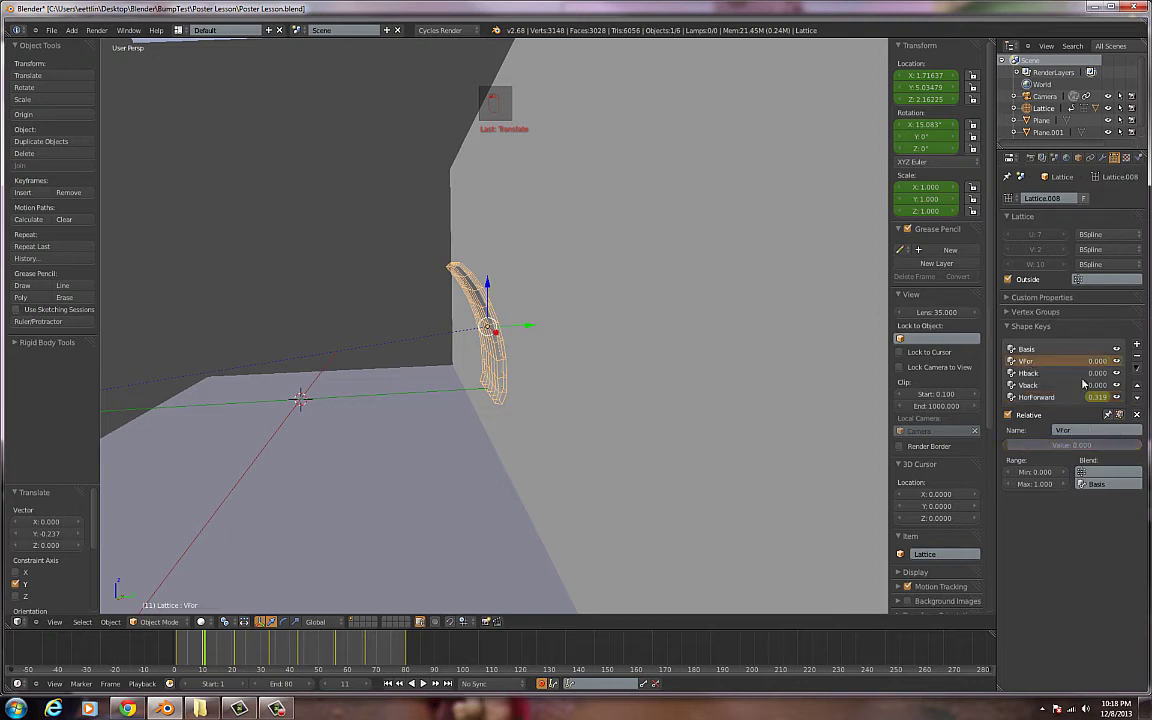
right_click(1098, 361)
left_click(1092, 362)
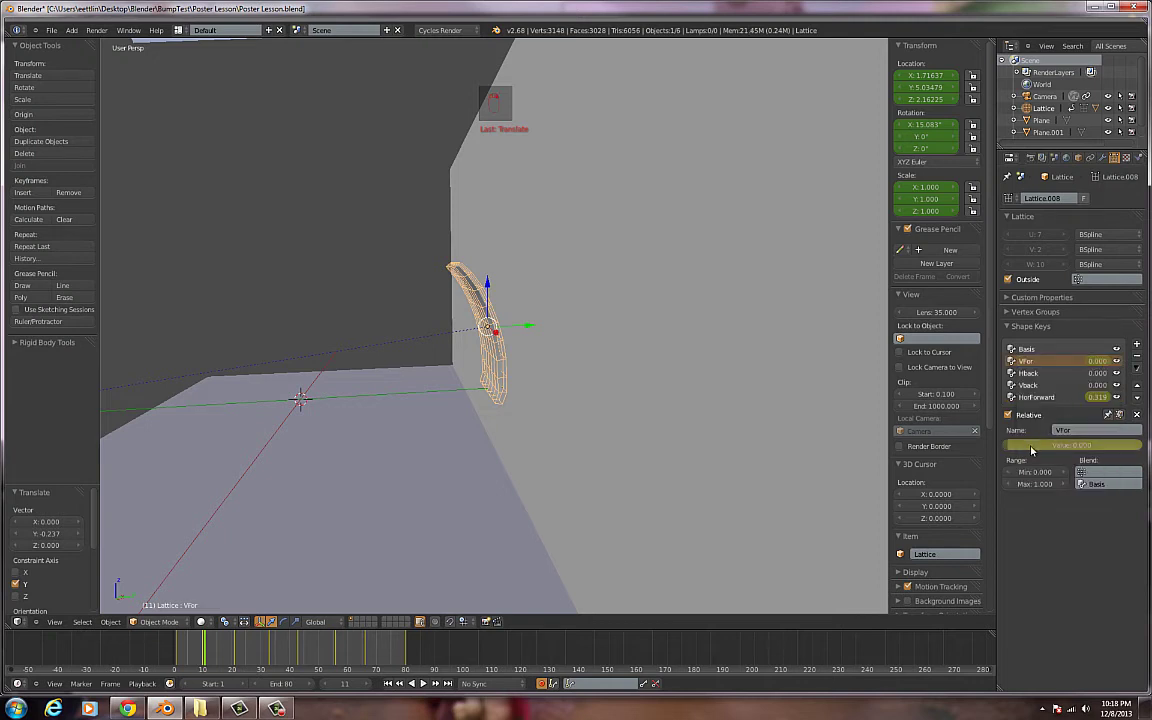
left_click_drag(1033, 451, 1047, 451)
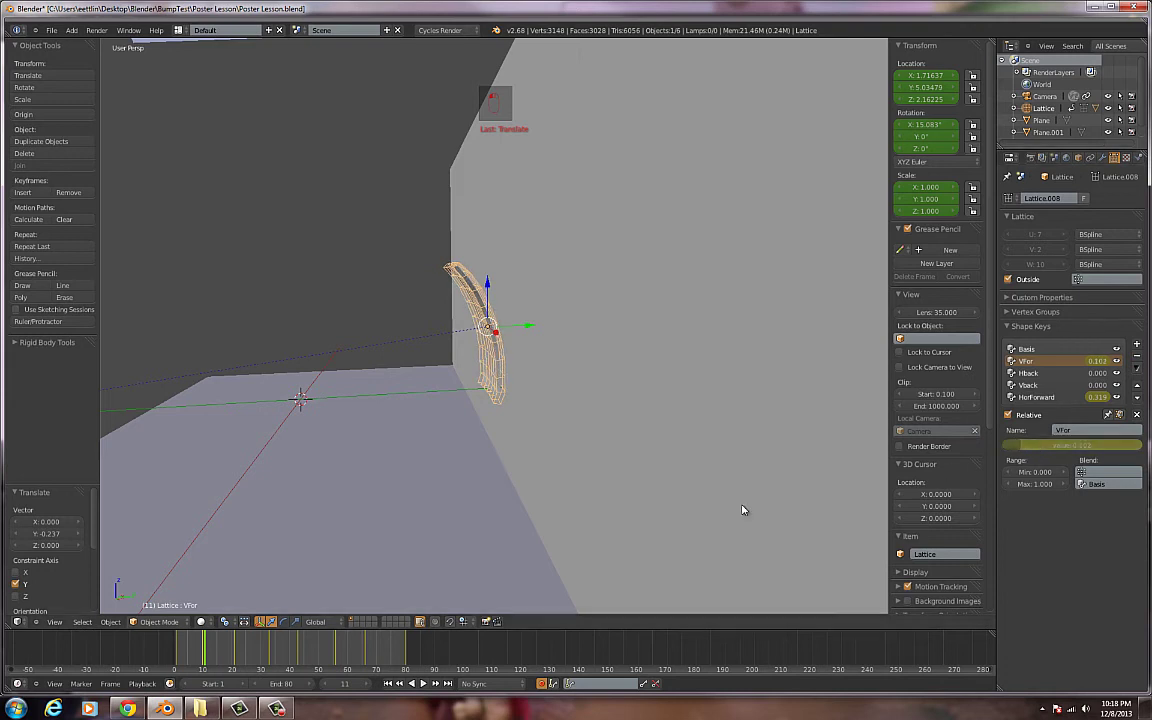
Step: Insert keyframes for the HorForward and VFor shape keys at frame 22, with VFor set to 0
left_click(238, 656)
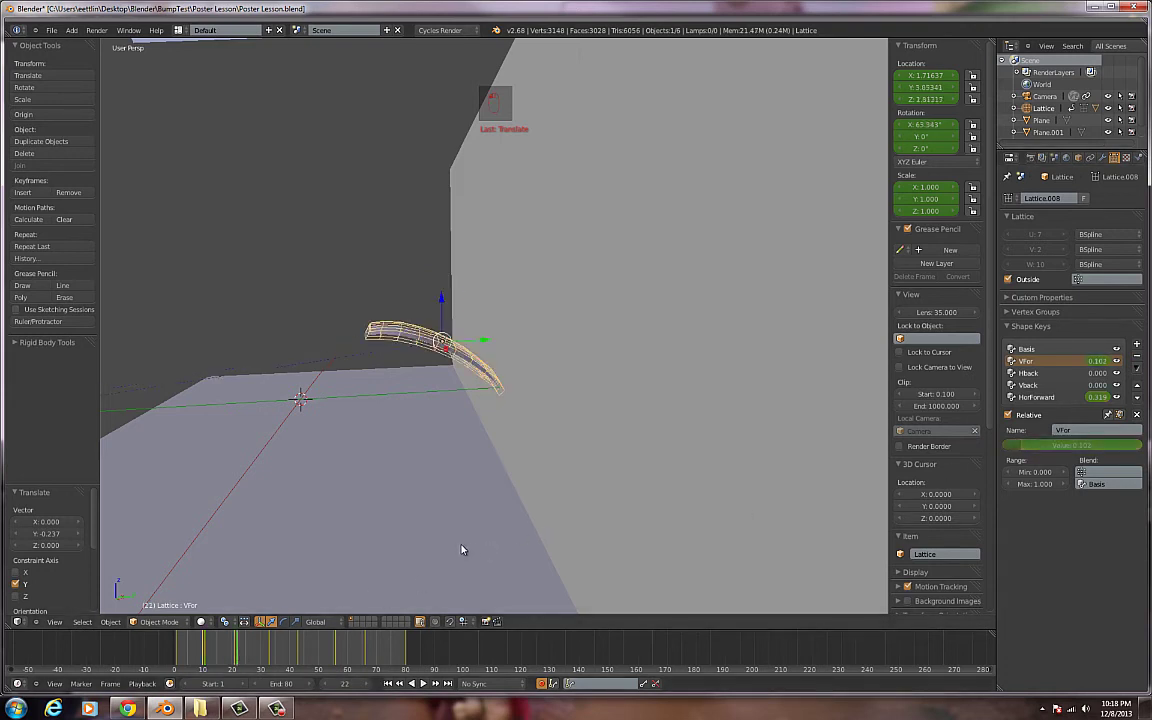
right_click(1095, 398)
left_click(1098, 410)
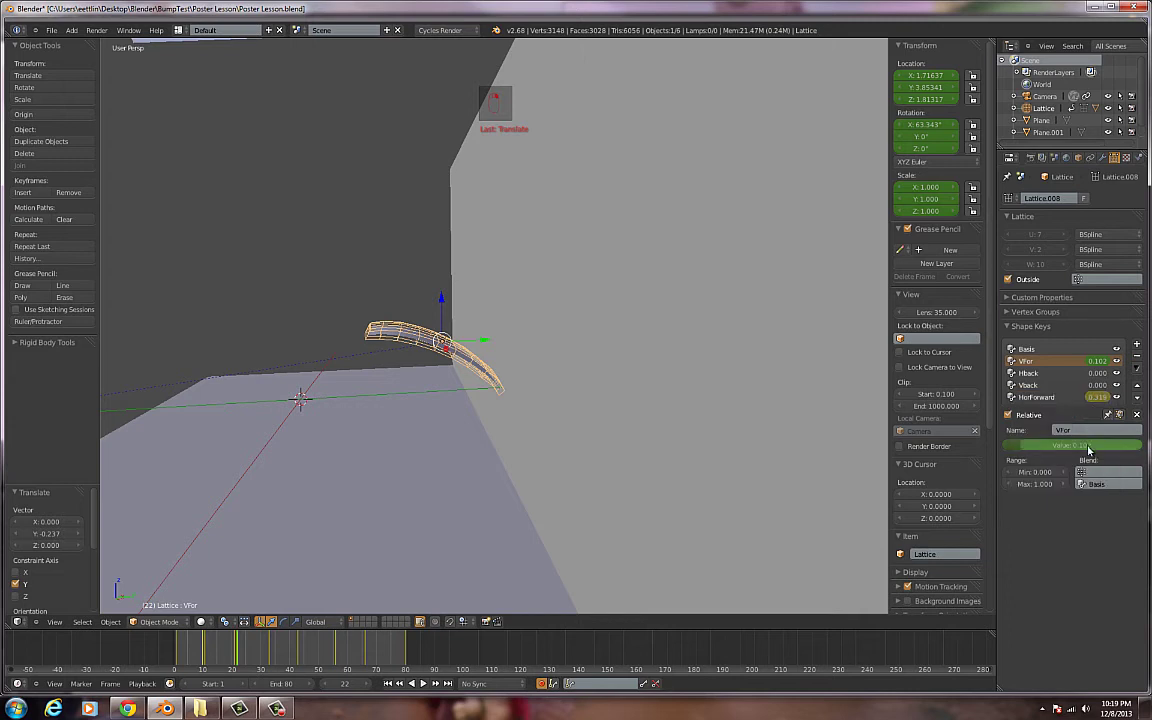
key("i")
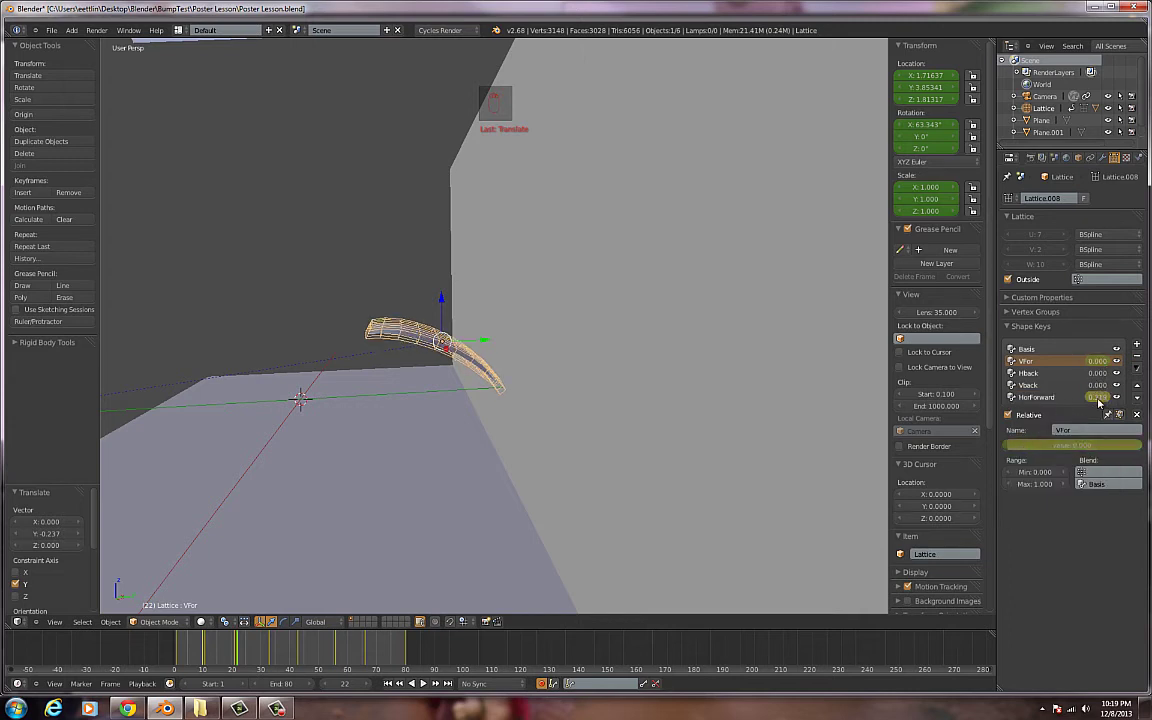
Step: Set the keyed HorForward shape key to 0 at frame 22
left_click(1099, 398)
left_click(1046, 398)
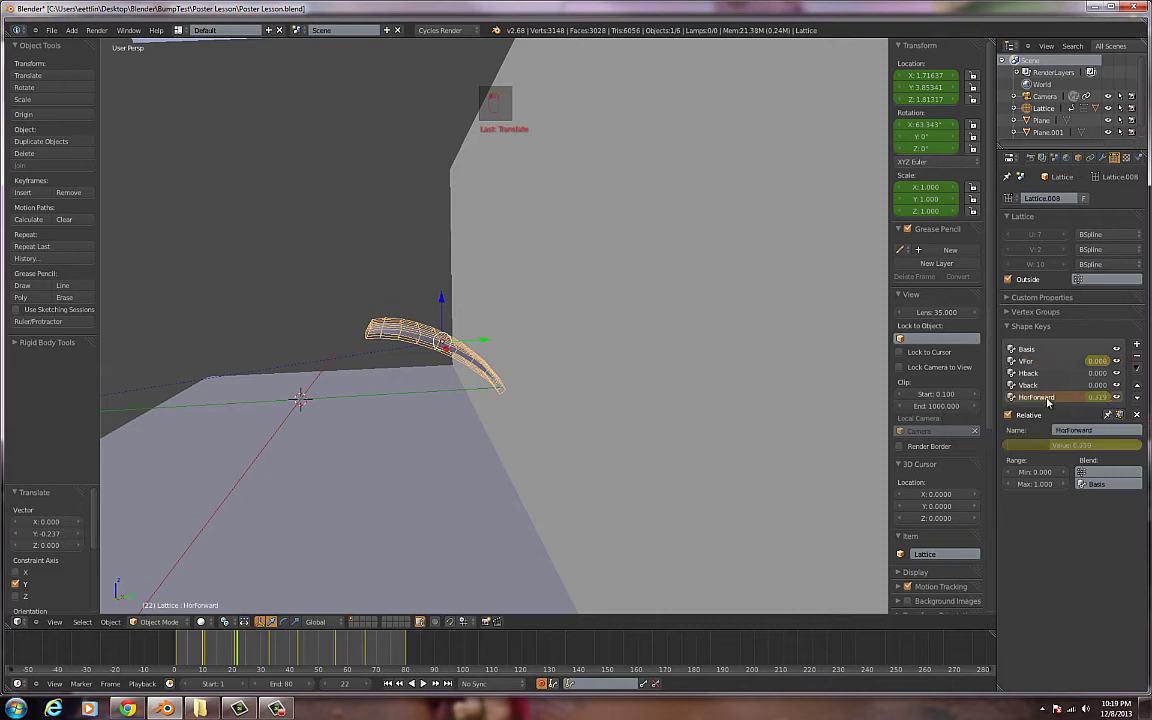
right_click(1097, 398)
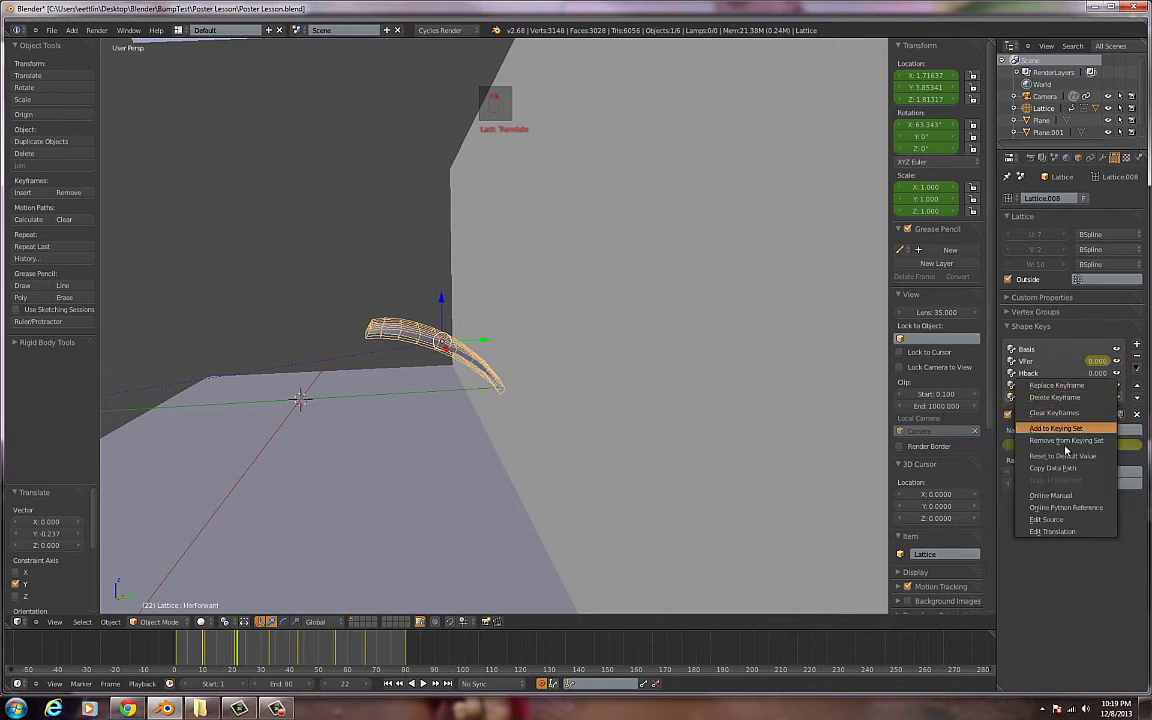
left_click(1097, 397)
left_click_drag(1073, 449, 1010, 447)
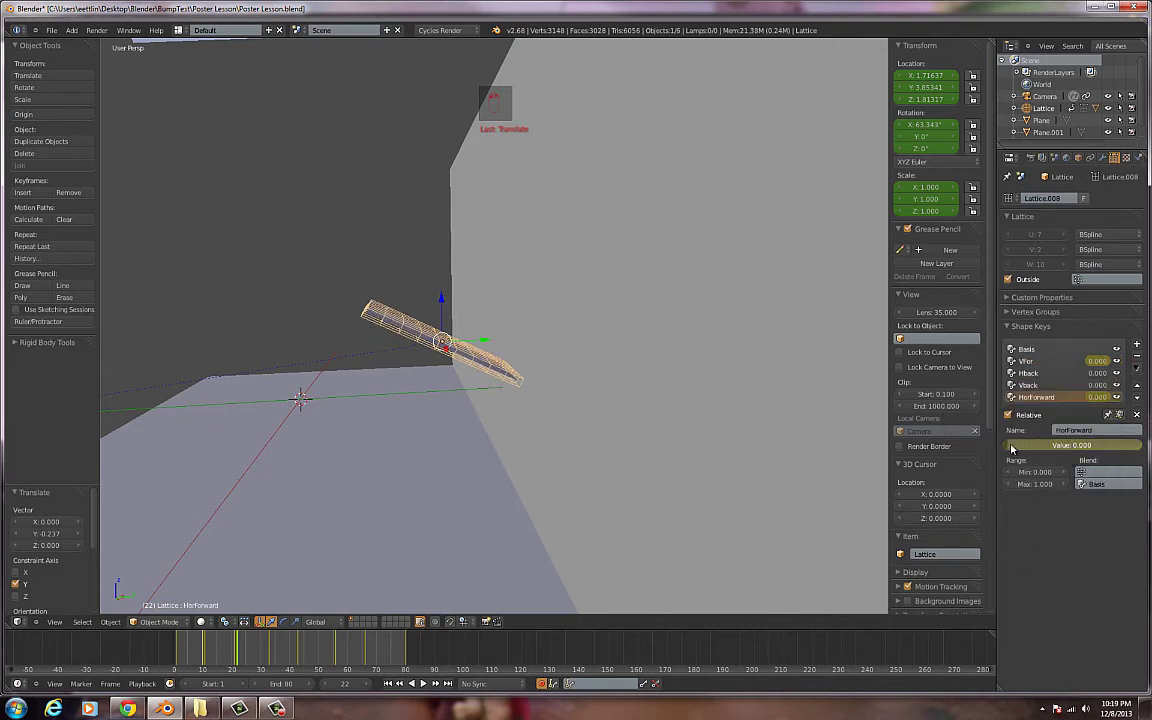
Step: Keyframe the Hback shape key at frame 22 with a value of about 0.239, and raise VFor to about 0.371
left_click(1034, 375)
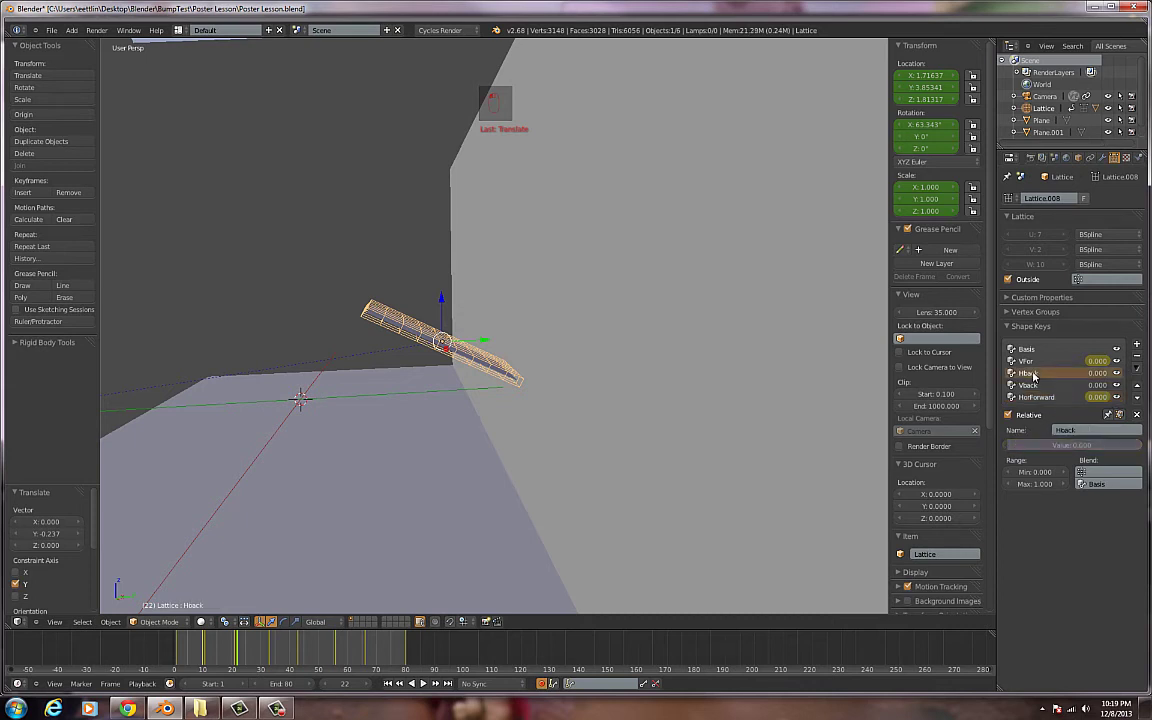
right_click(1094, 374)
left_click(1094, 376)
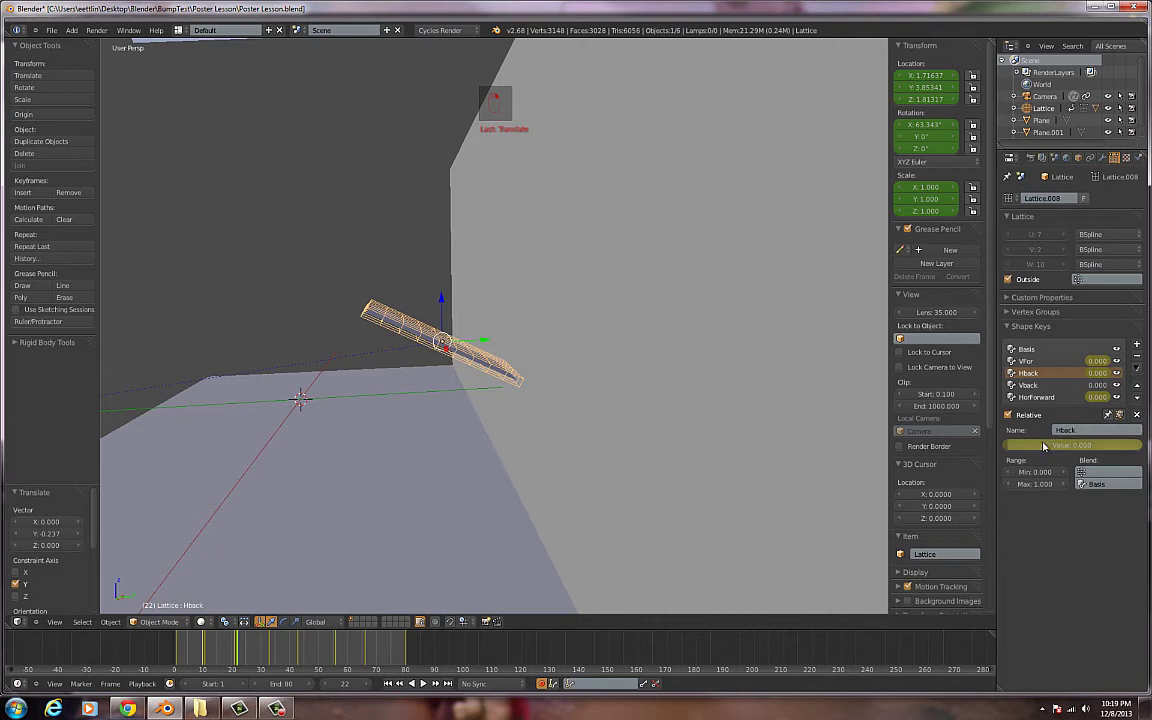
left_click_drag(1052, 449, 1090, 449)
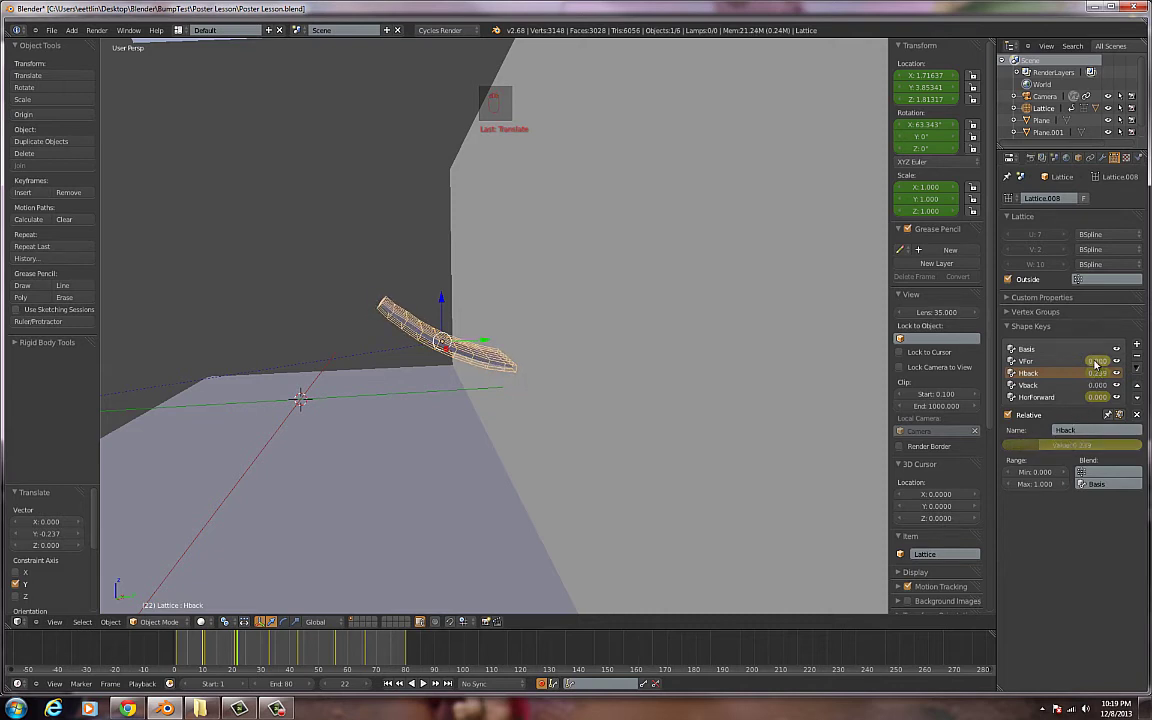
left_click_drag(1095, 365, 1102, 364)
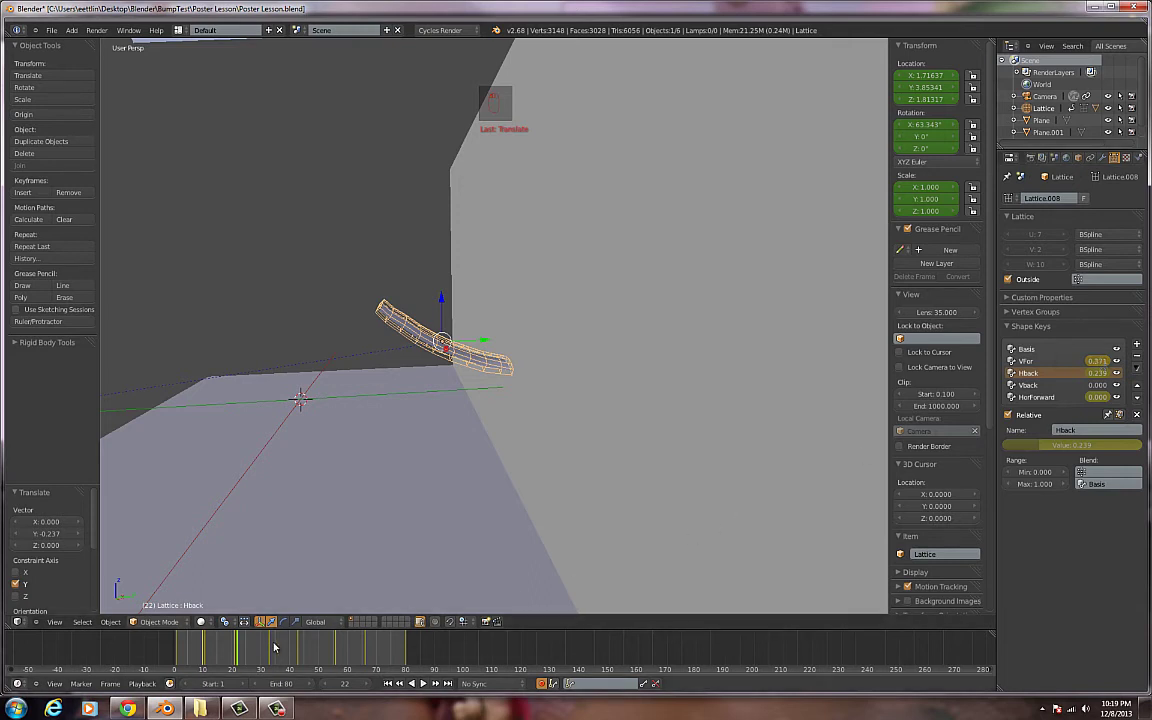
Step: Insert keyframes for the Hback, HorForward and VFor shape keys at frame 34, with Hback at about 0.527
left_click(274, 647)
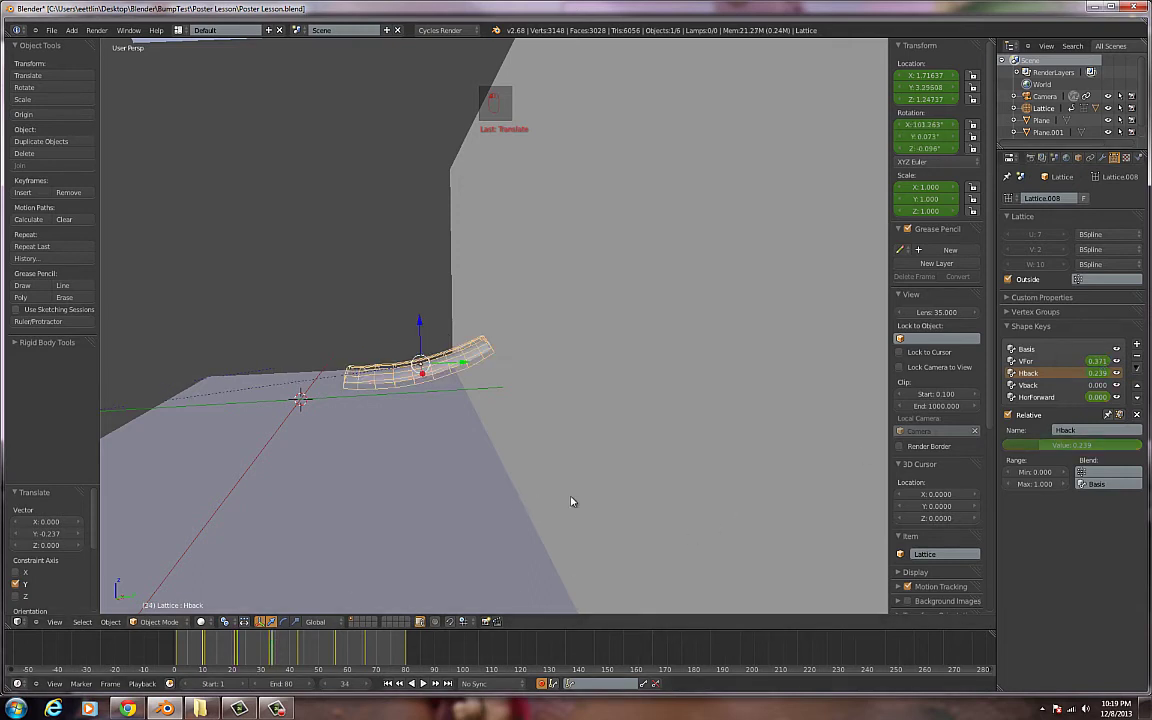
right_click(1099, 375)
left_click(1100, 378)
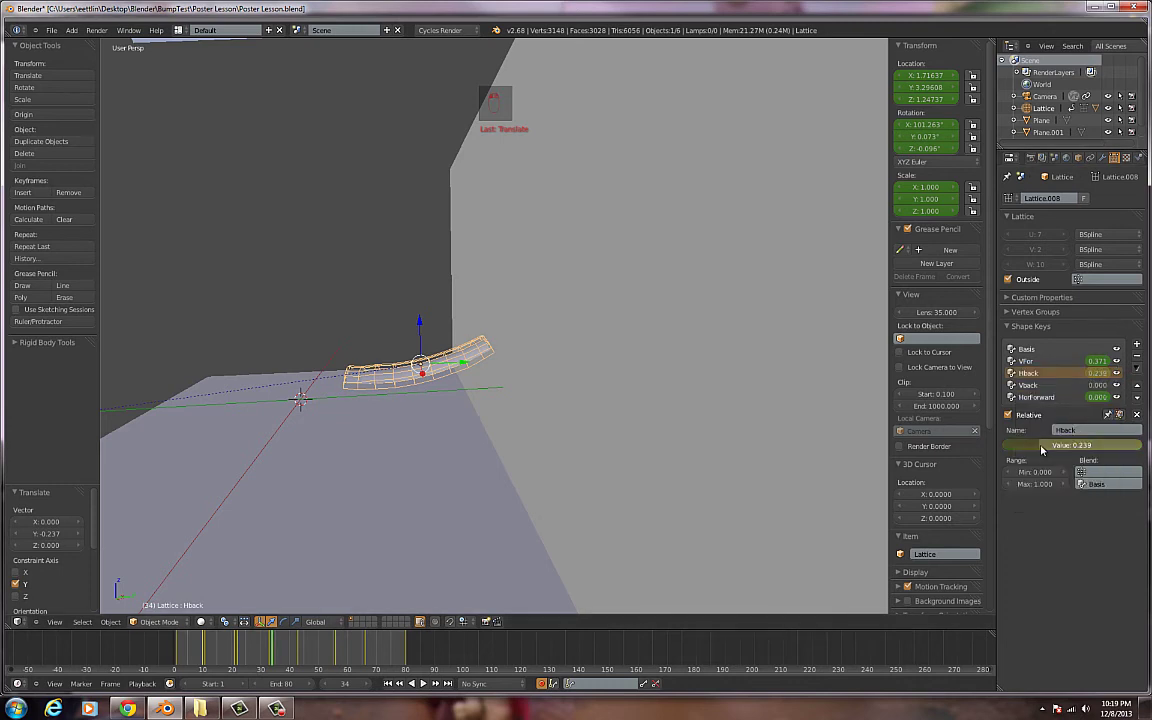
left_click_drag(1042, 450, 895, 405)
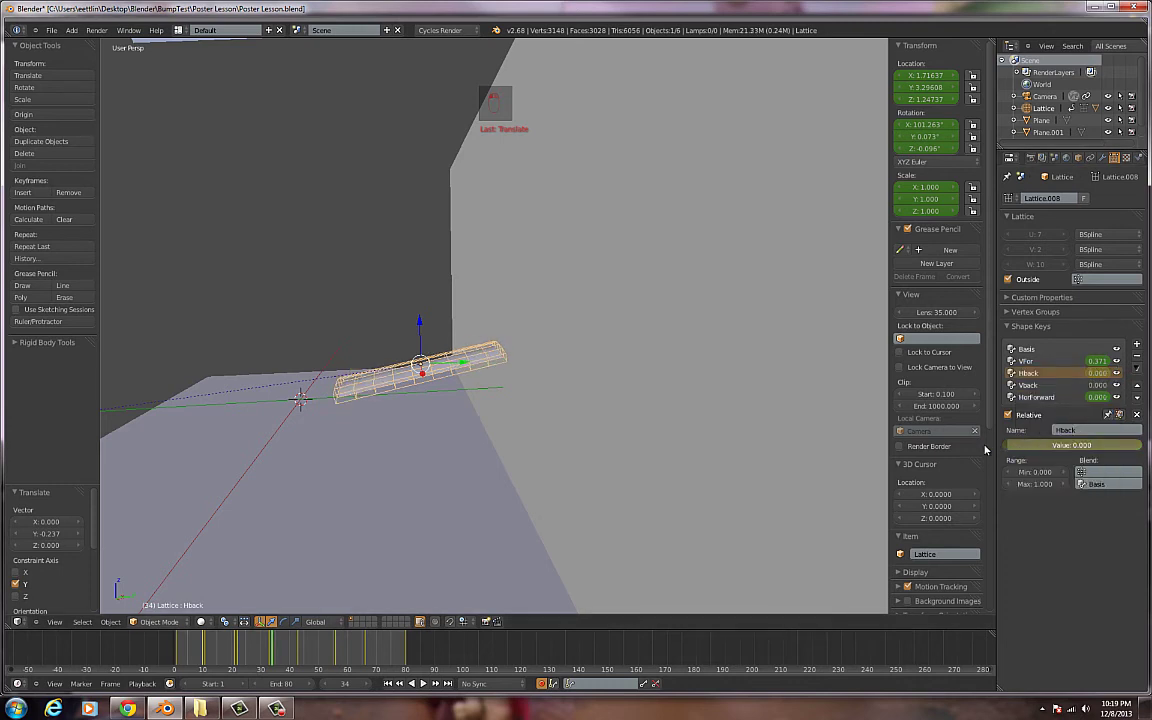
right_click(1098, 399)
left_click(1098, 399)
left_click_drag(1033, 446, 1101, 447)
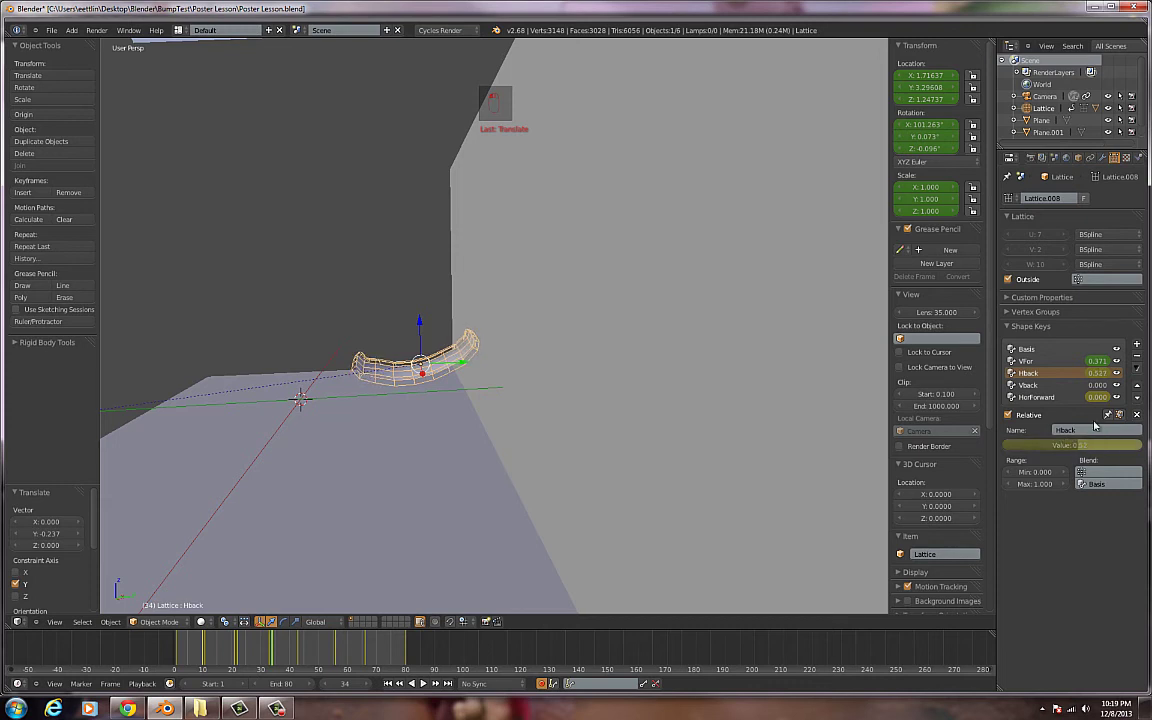
right_click(1099, 363)
left_click(1099, 362)
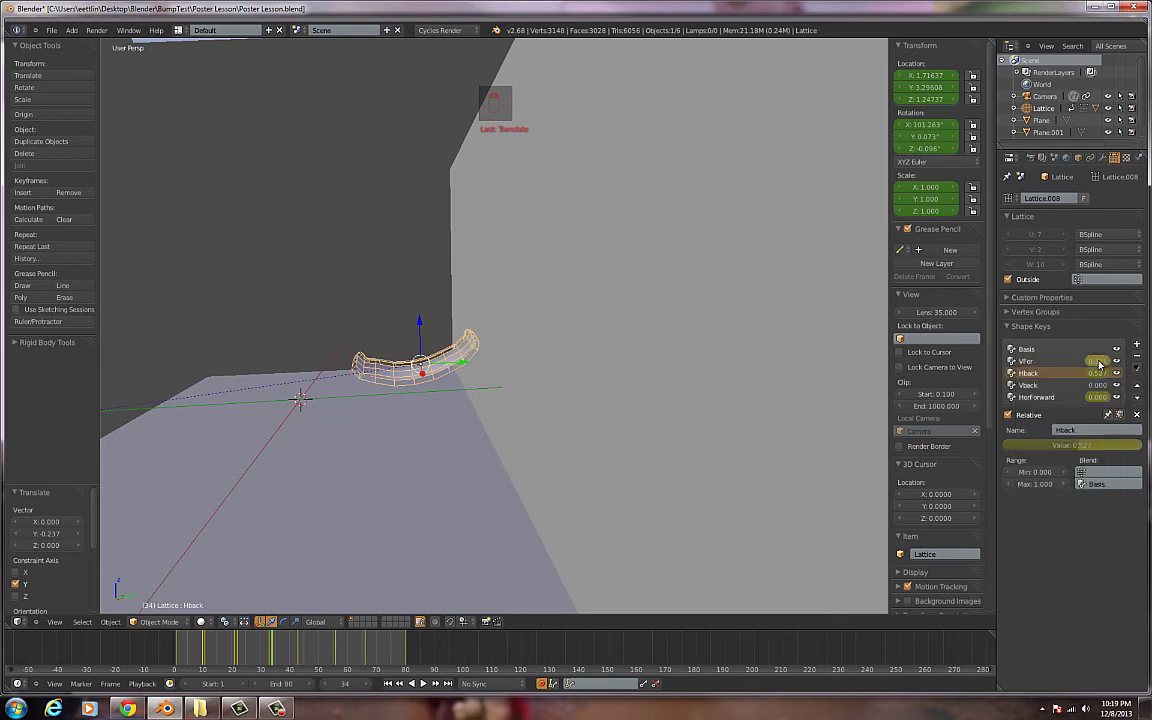
Step: Set the keyed VFor shape key to 0 and Hback to about 0.518 at frame 34
left_click_drag(1095, 447, 1050, 452)
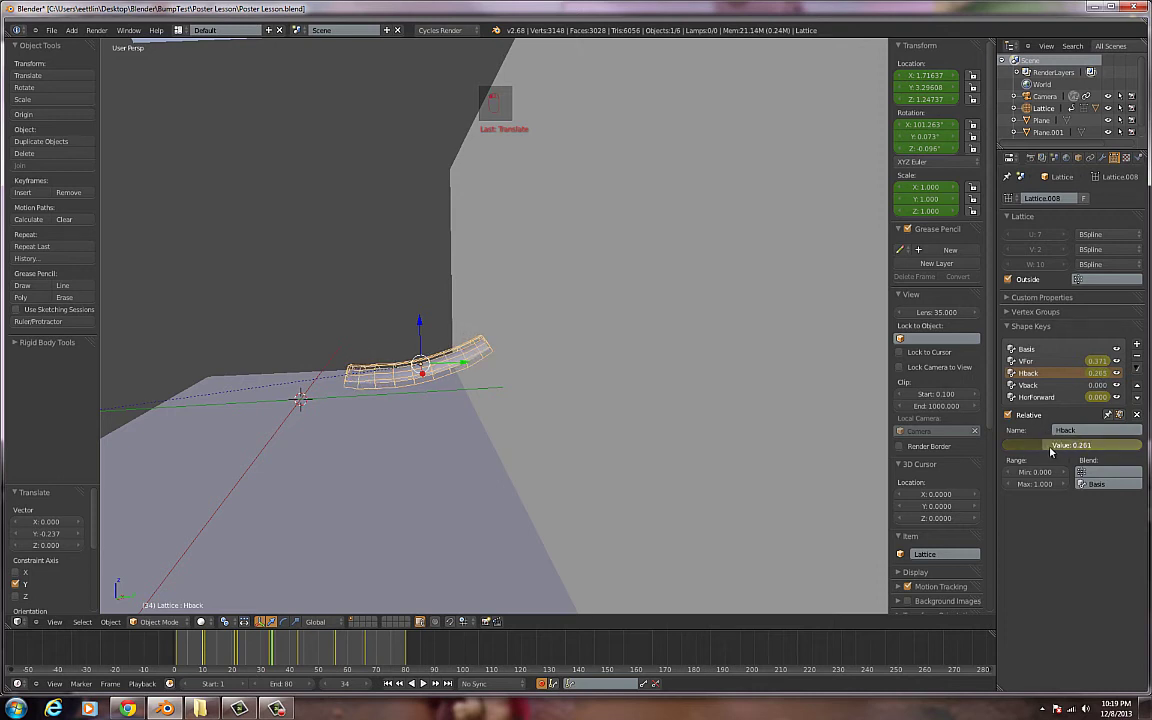
left_click(1040, 362)
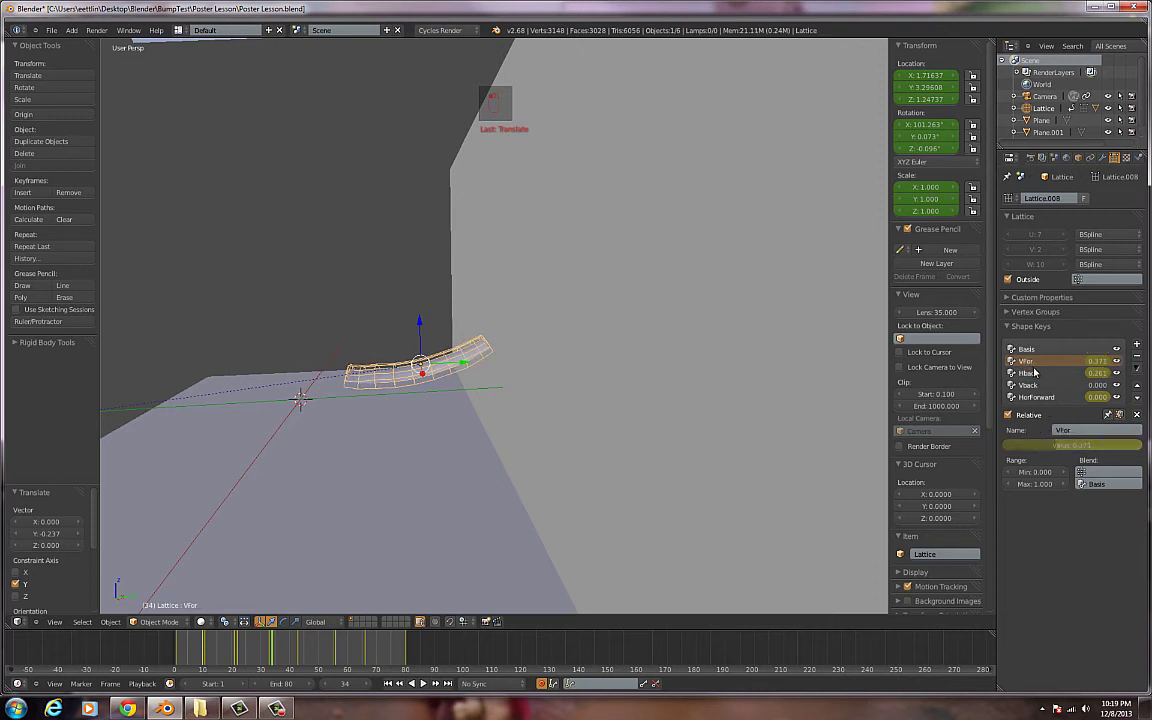
left_click_drag(1080, 451, 1030, 453)
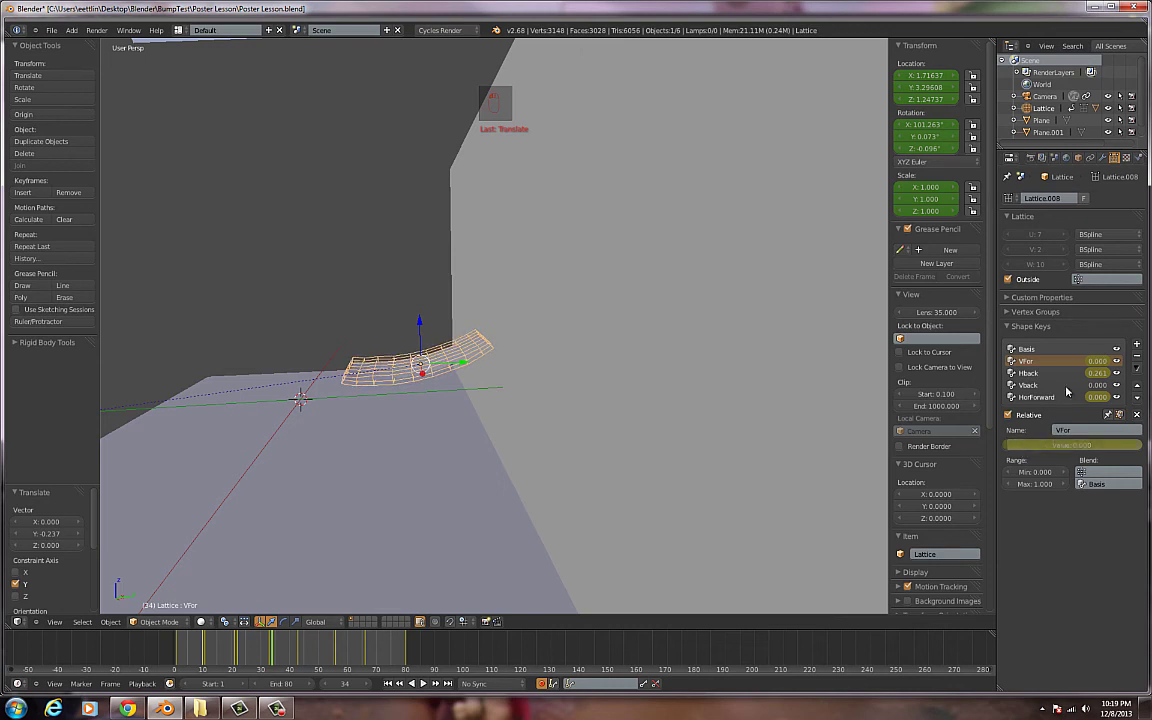
left_click(1035, 373)
left_click_drag(1028, 447, 1063, 447)
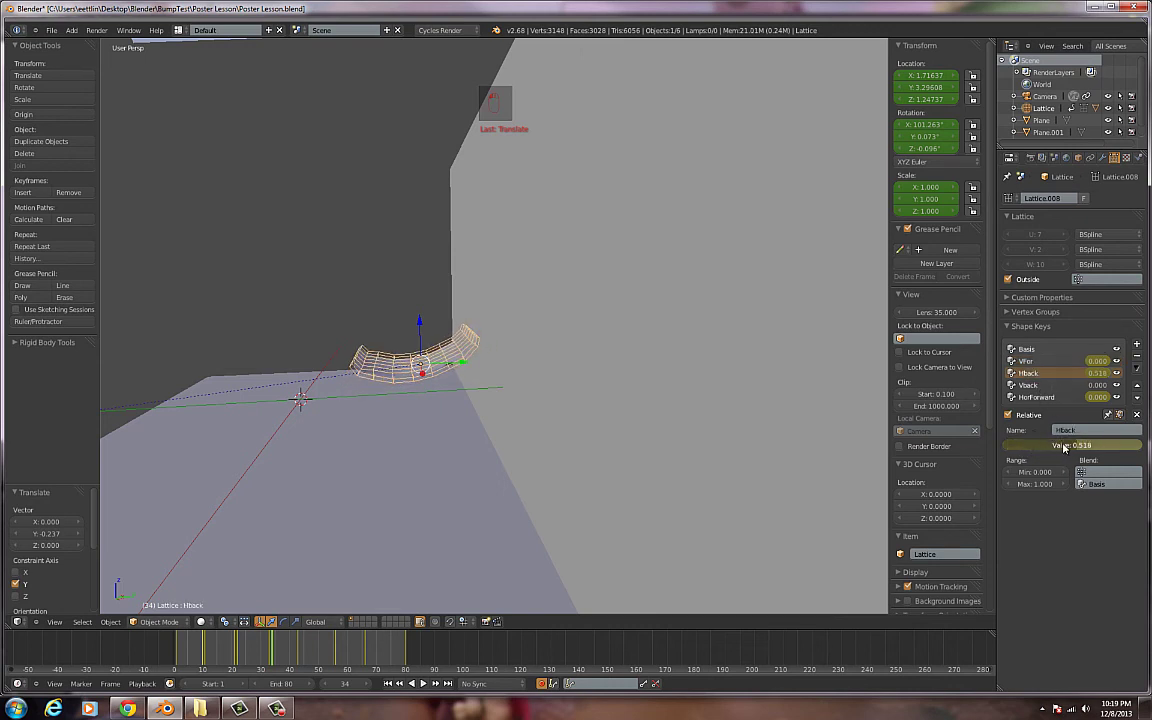
Step: Keyframe the Hback shape key at frame 44 with a value of about 0.164
left_click(301, 648)
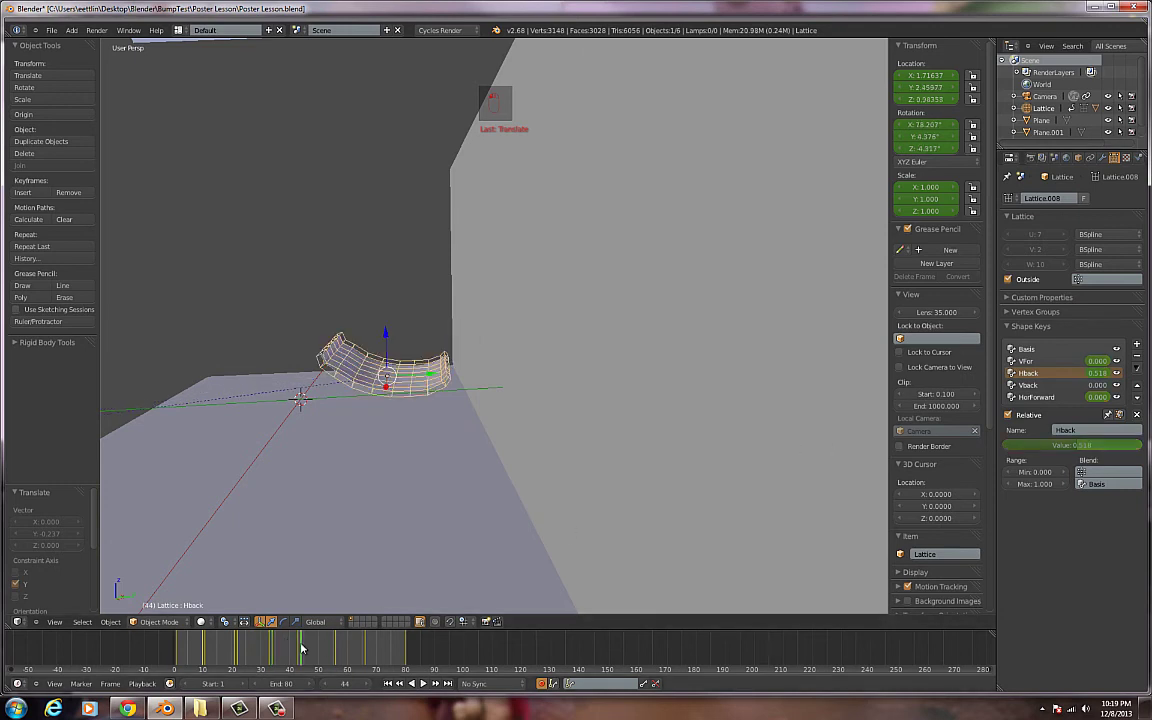
right_click(1094, 374)
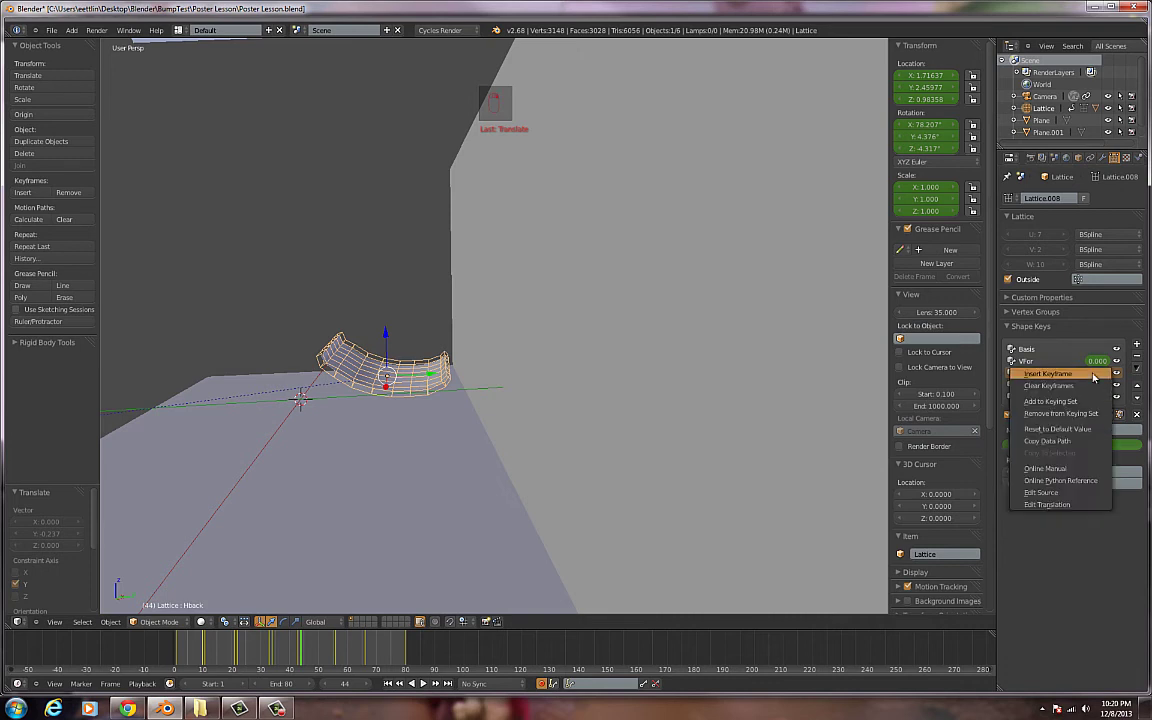
left_click(1094, 374)
left_click_drag(1085, 448, 1035, 452)
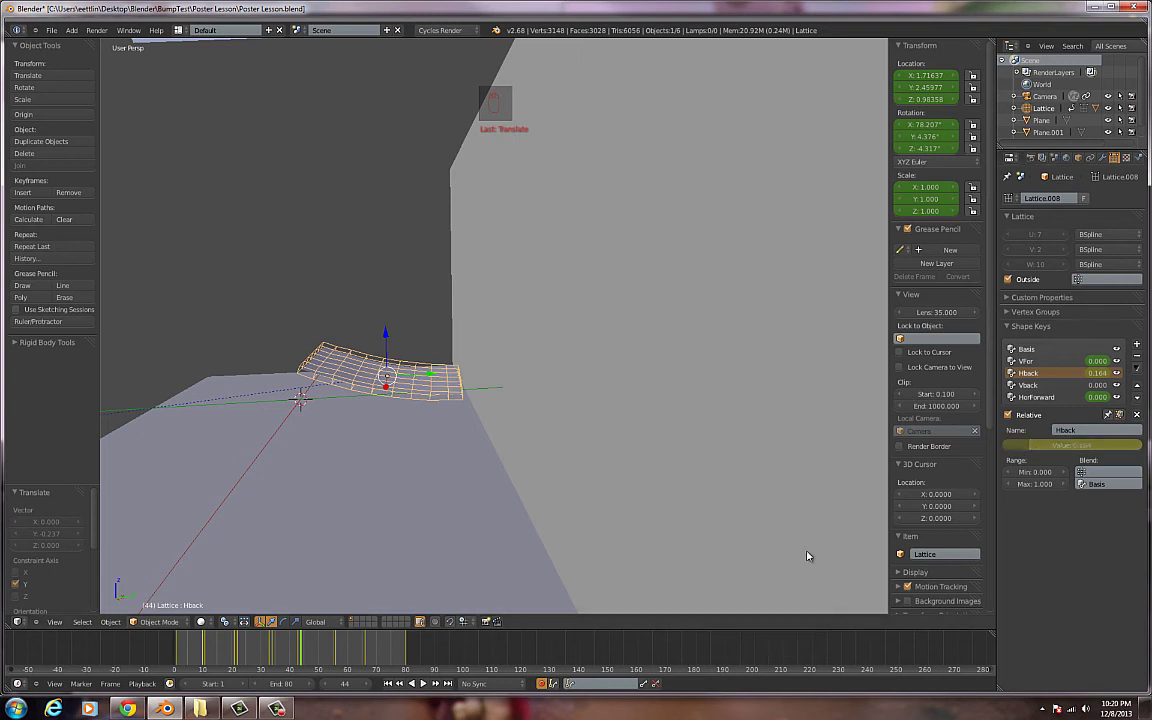
Step: Keyframe the Hback shape key at frame 57 with a value of 0
left_click(338, 657)
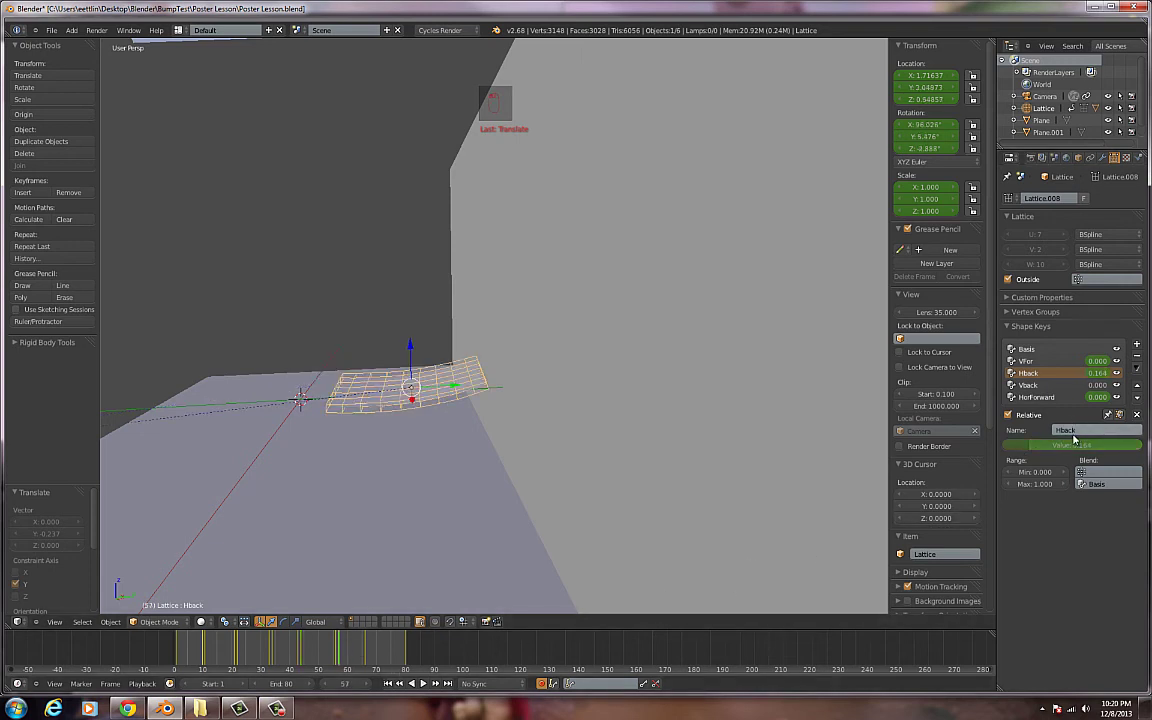
right_click(1094, 374)
left_click(1091, 375)
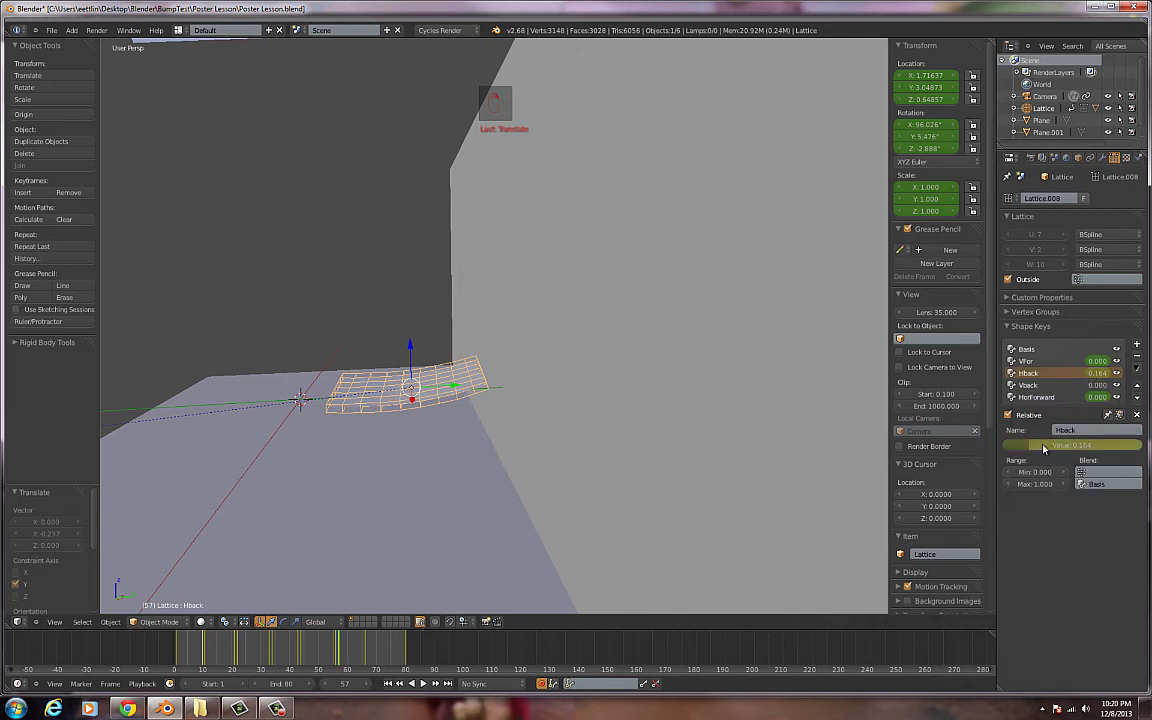
Step: Keyframe the HorForward shape key at frame 57 with a value of about 0.190
right_click(1100, 398)
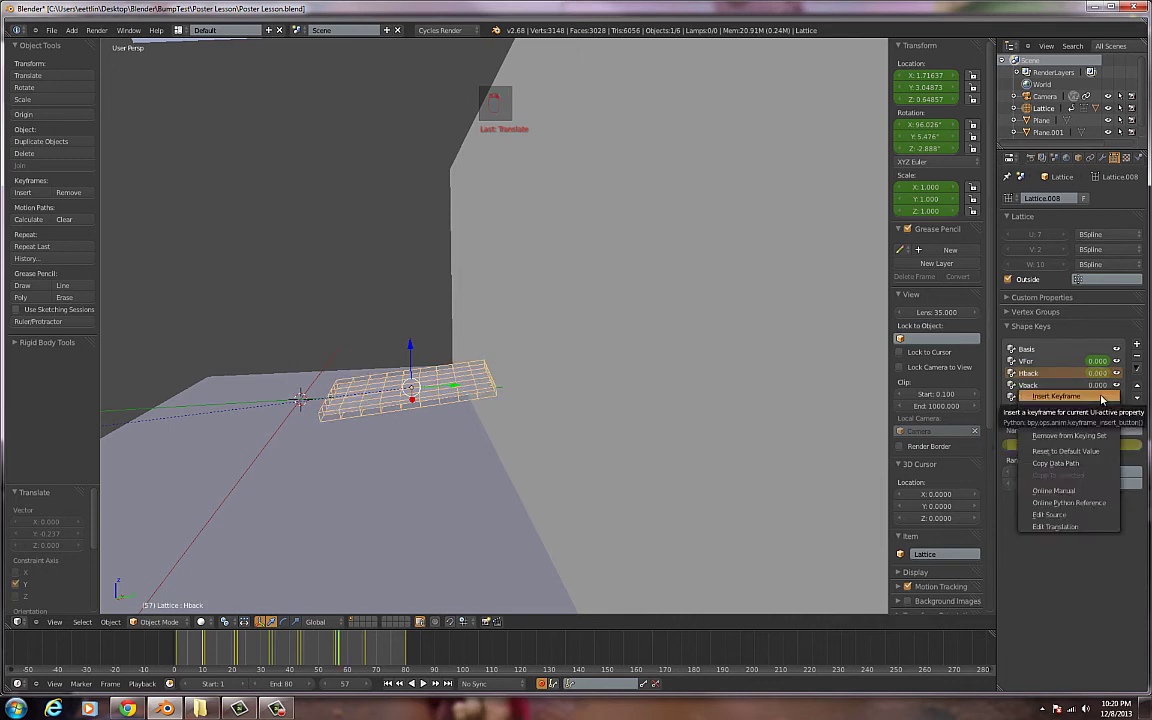
left_click(1088, 403)
left_click_drag(1032, 447, 1028, 416)
left_click(1040, 398)
left_click(1028, 373)
left_click(1036, 397)
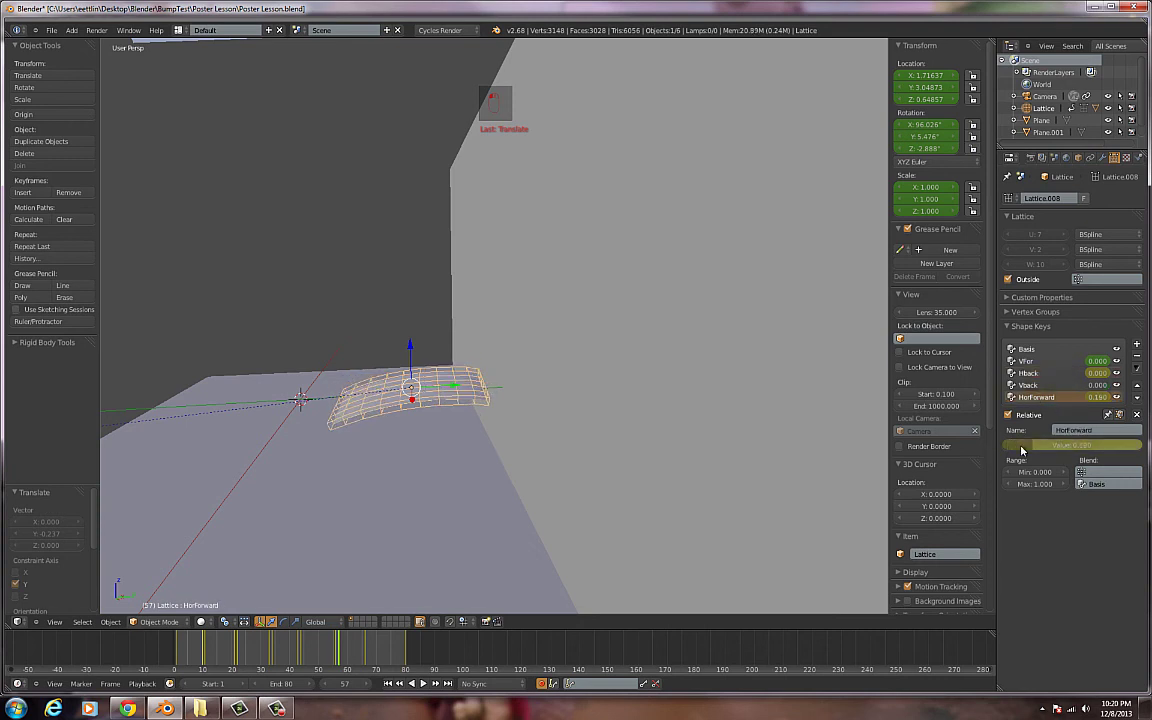
Step: Keyframe the HorForward shape key at frame 68 with a value of 0
left_click(371, 655)
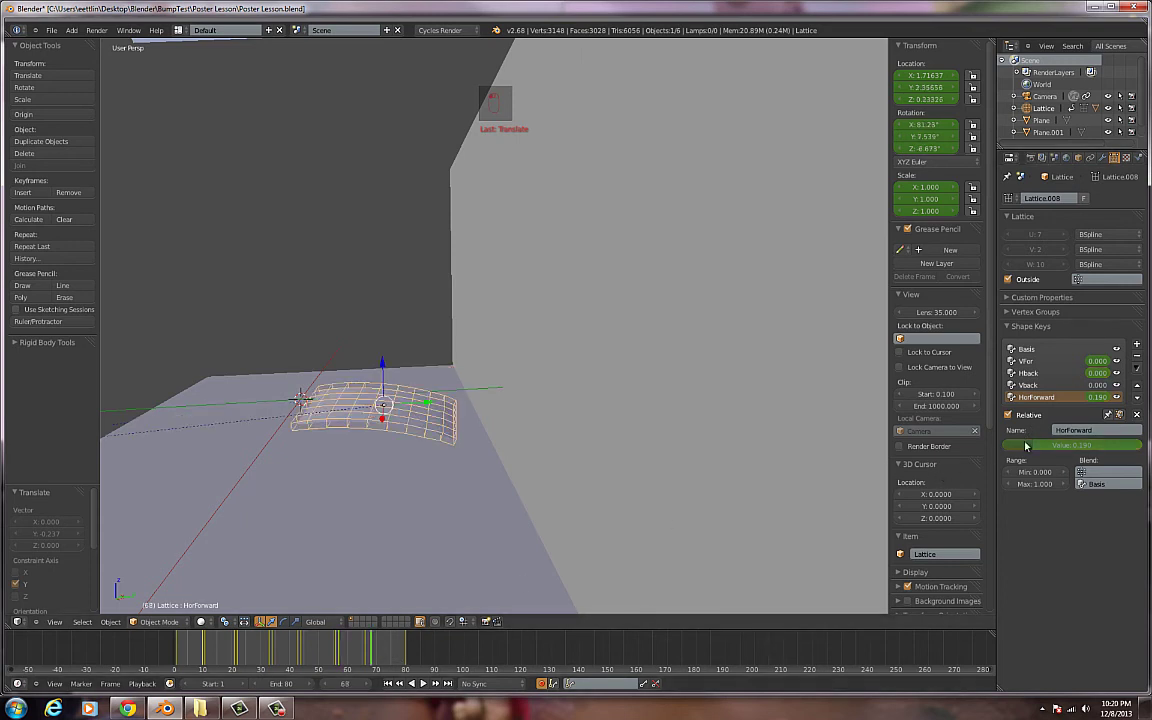
right_click(1088, 397)
left_click(1082, 399)
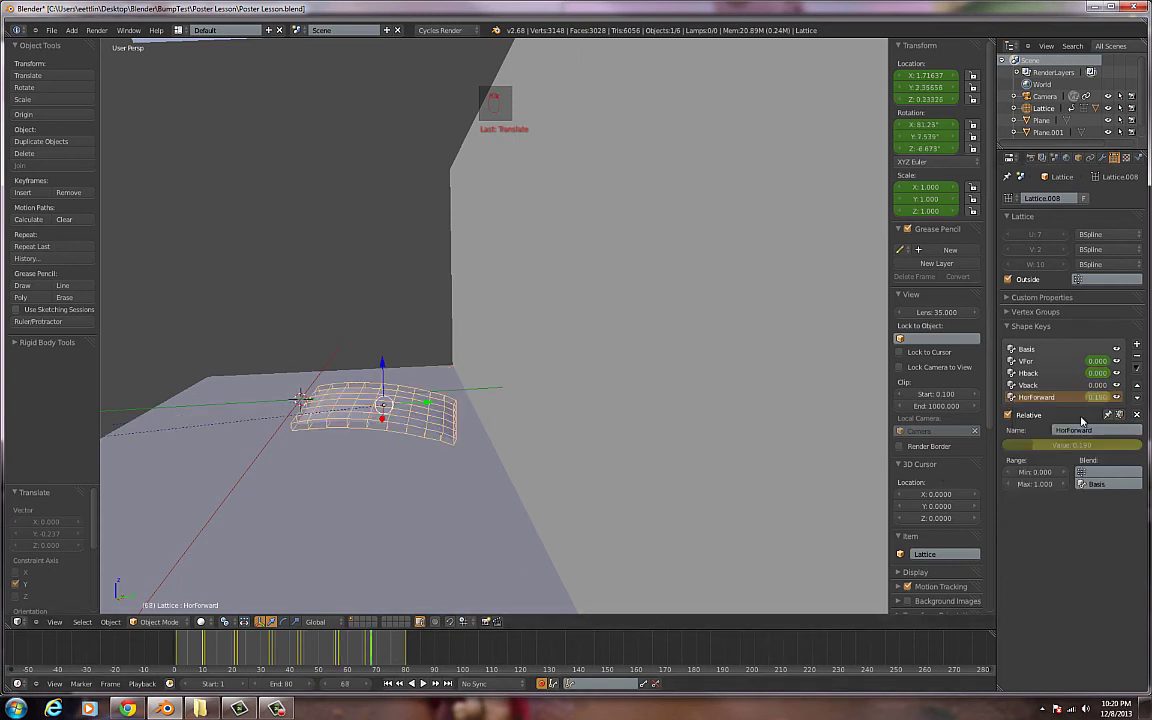
left_click_drag(1095, 397, 1080, 392)
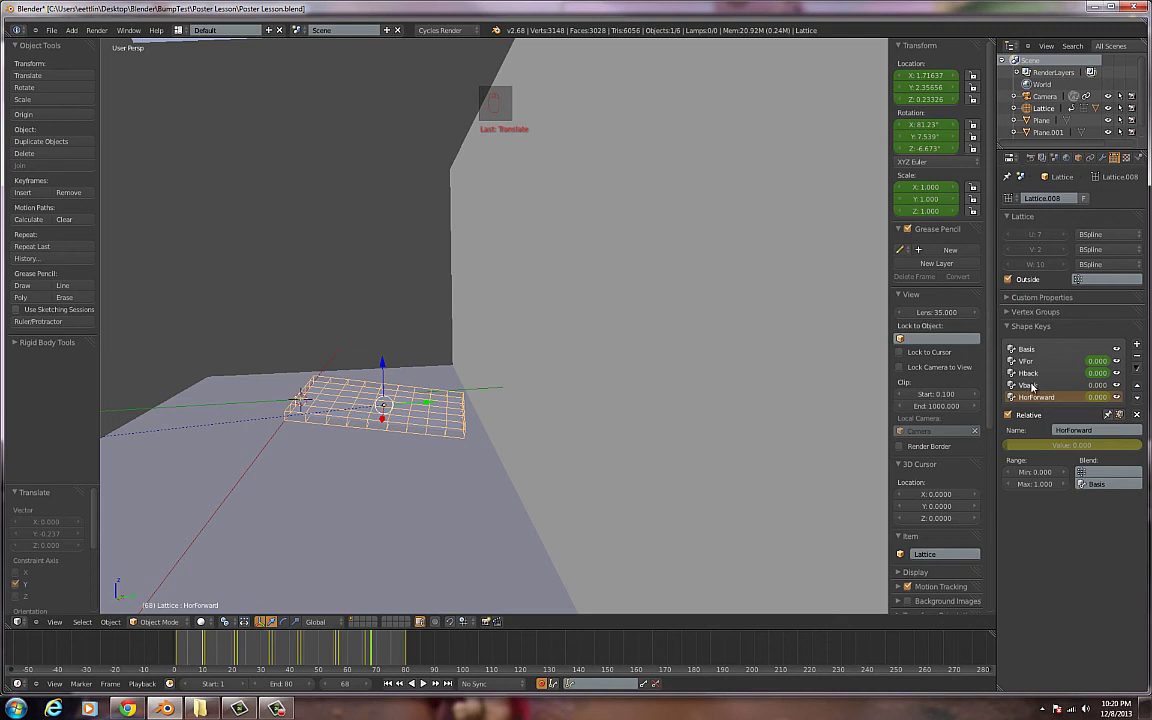
Step: Keyframe the VFor shape key at frame 68 with a value of about 0.301
right_click(1098, 364)
left_click(1097, 362)
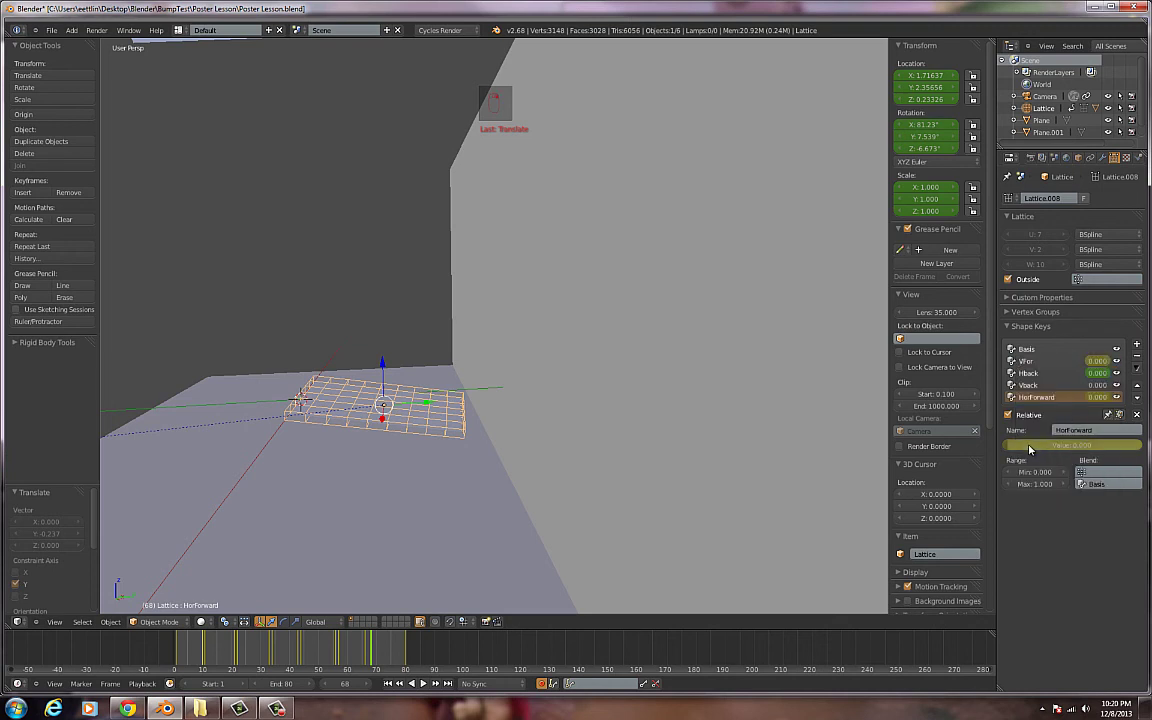
left_click_drag(1035, 446, 1010, 447)
left_click(1028, 362)
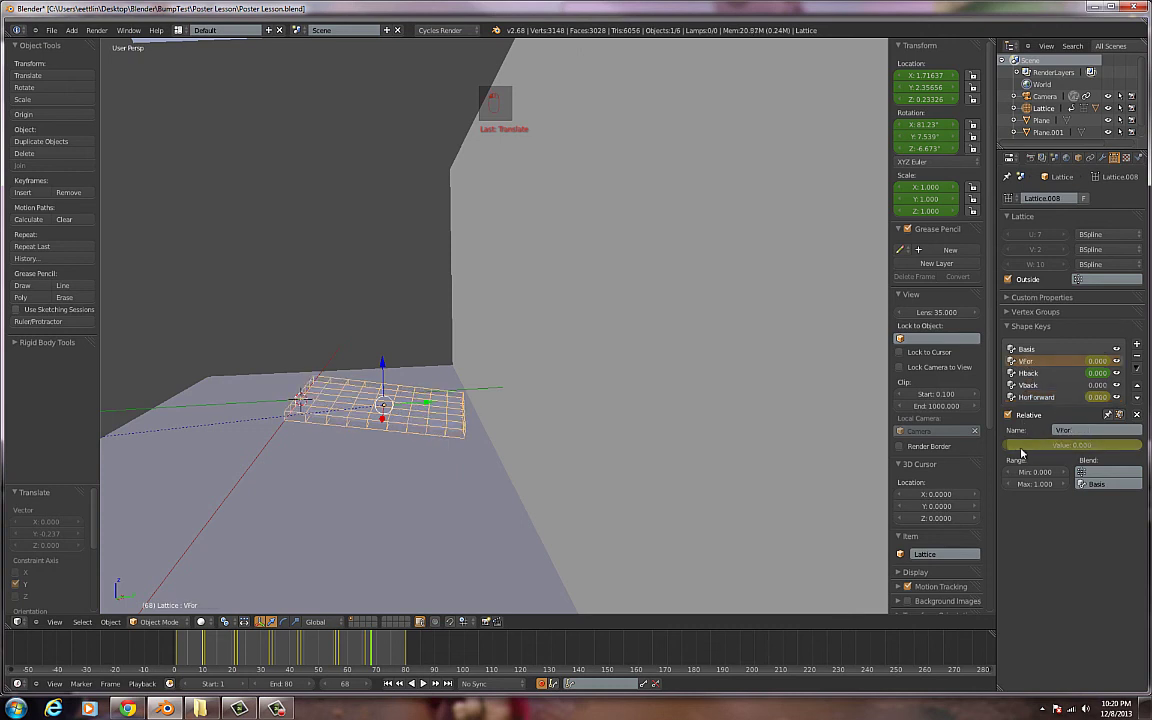
left_click_drag(1040, 446, 1074, 446)
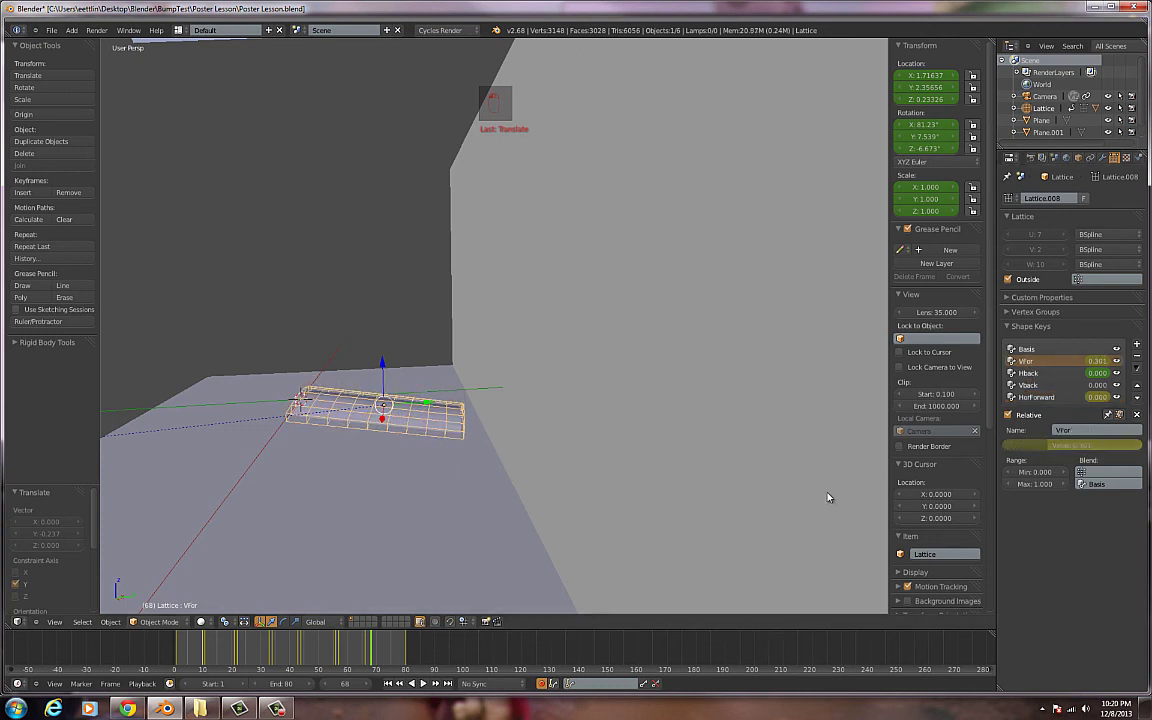
Step: Insert keyframes for the VFor and Hback shape keys at frame 79, with VFor at 0
left_click(404, 653)
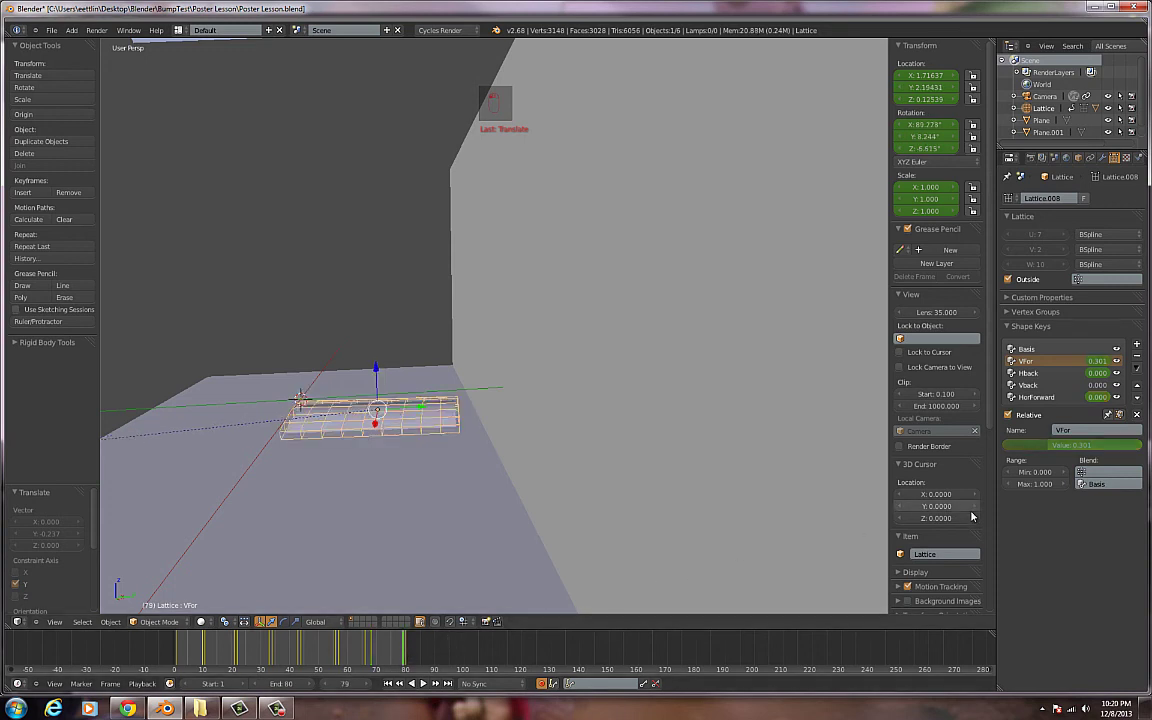
right_click(1100, 364)
left_click(1100, 364)
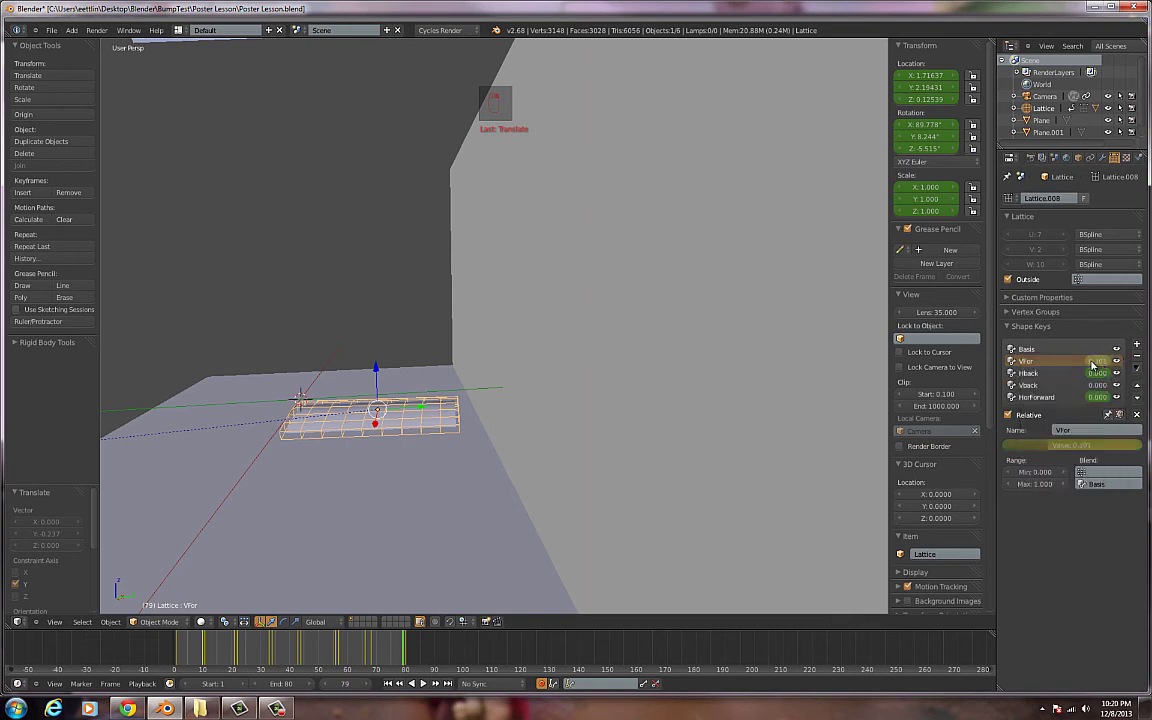
right_click(1097, 374)
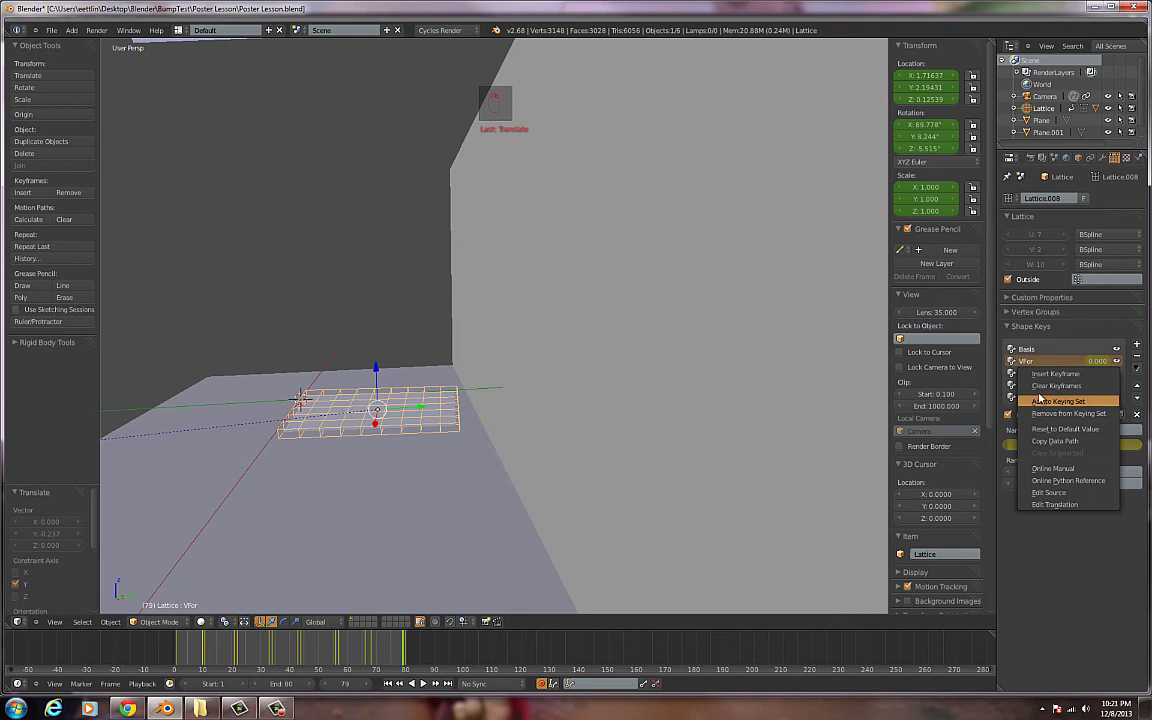
right_click(1097, 376)
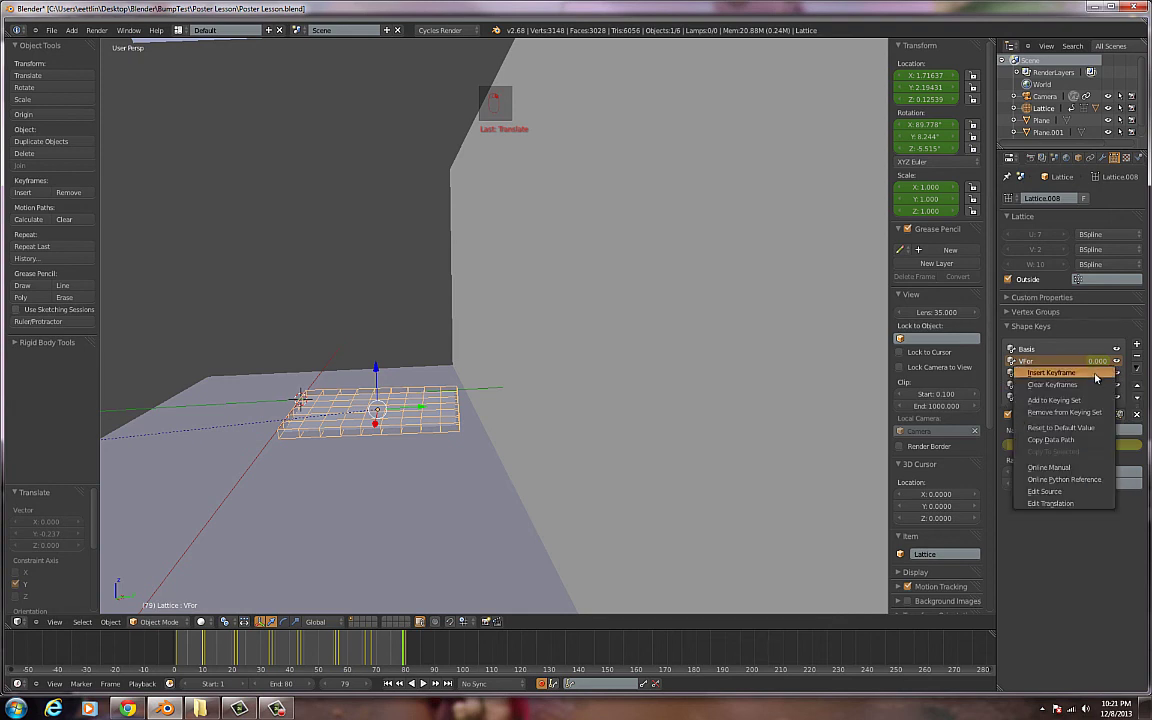
left_click(1080, 373)
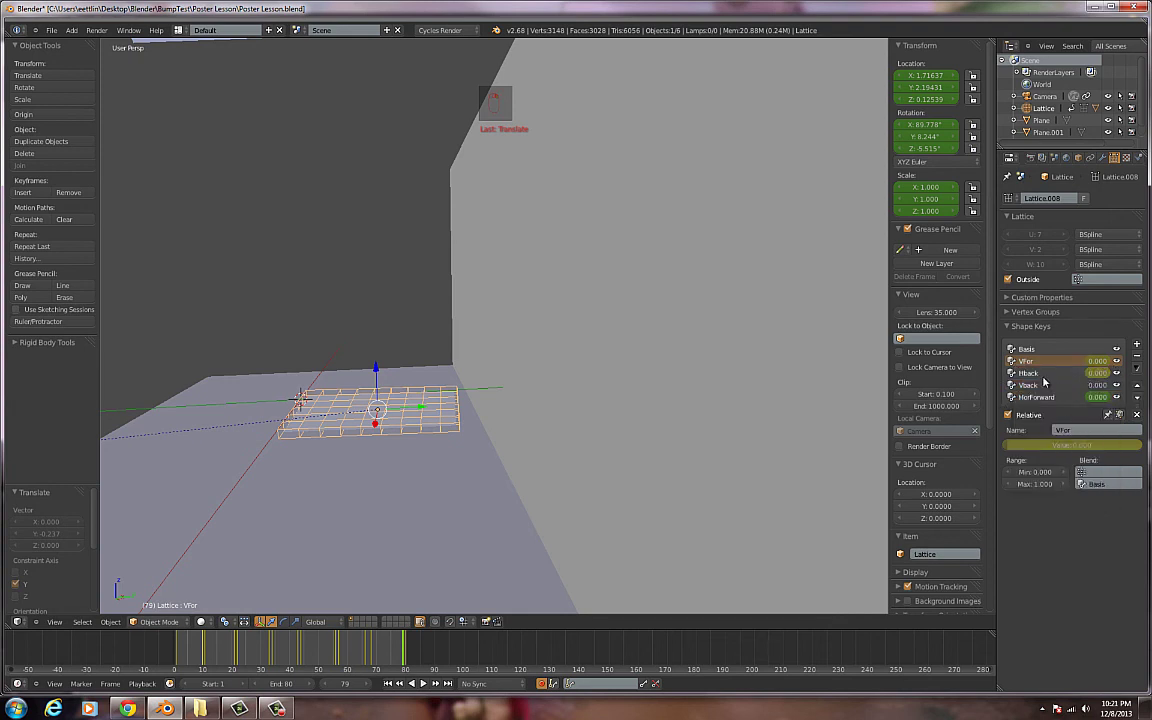
Step: Set the keyed VFor shape key to about 0.186 at frame 79 and play the animation
left_click(1038, 373)
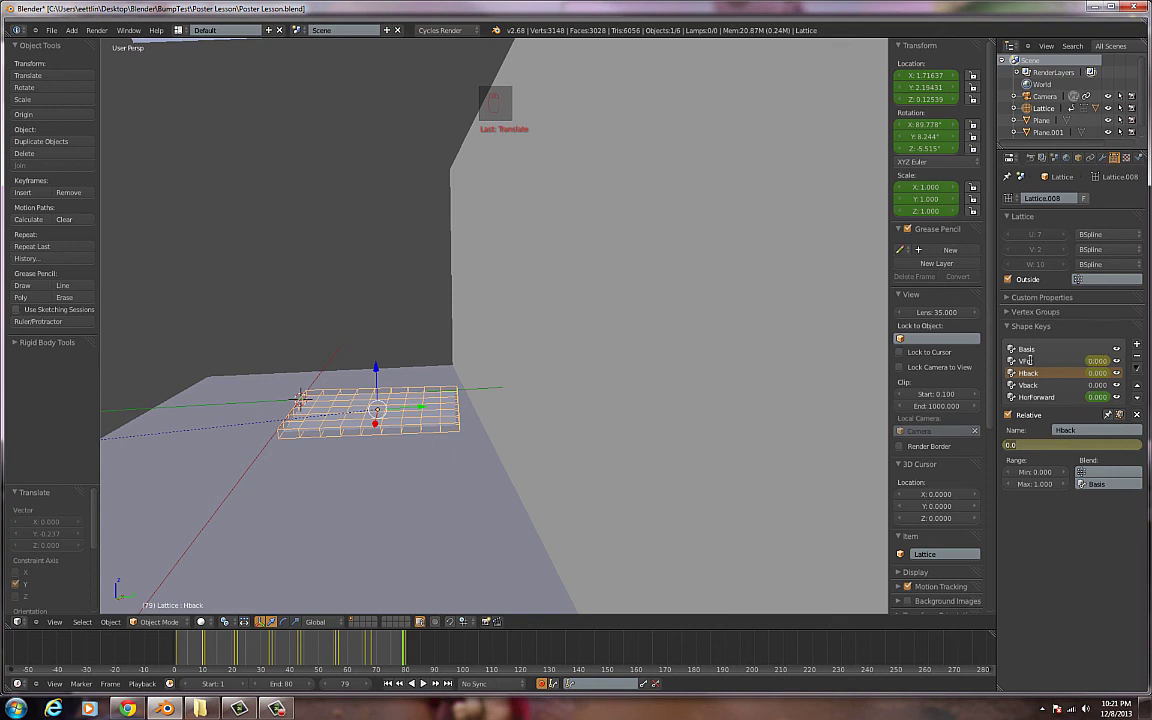
left_click(1028, 361)
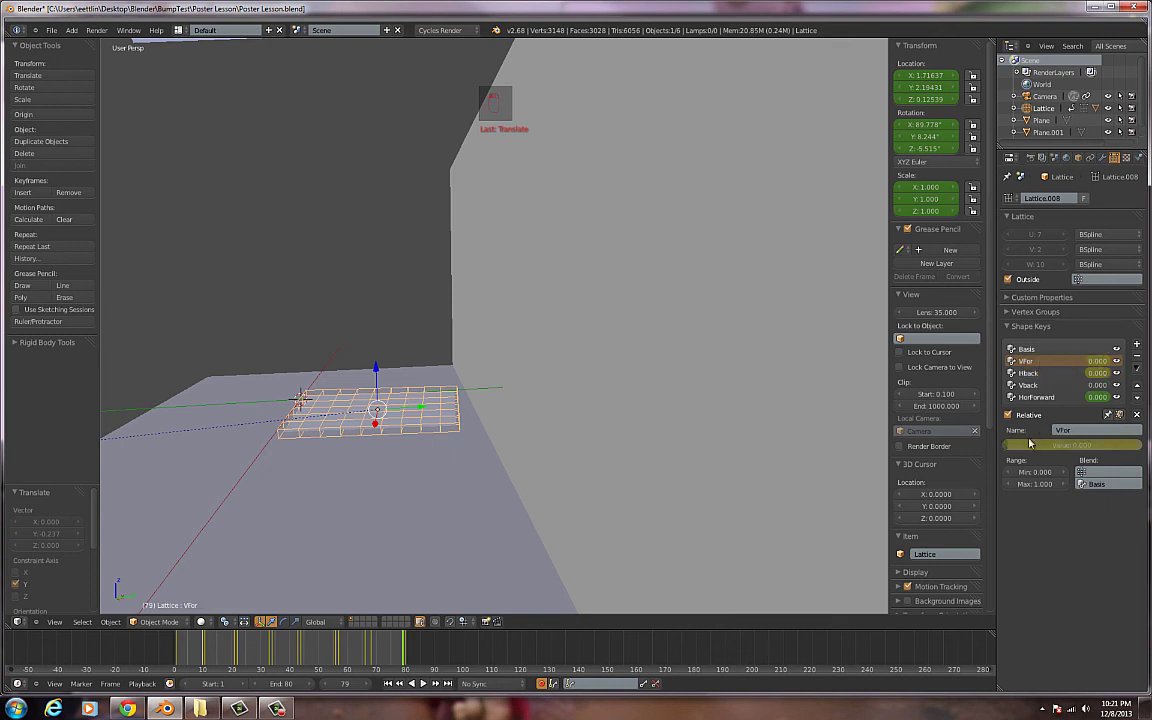
left_click_drag(1030, 443, 1046, 447)
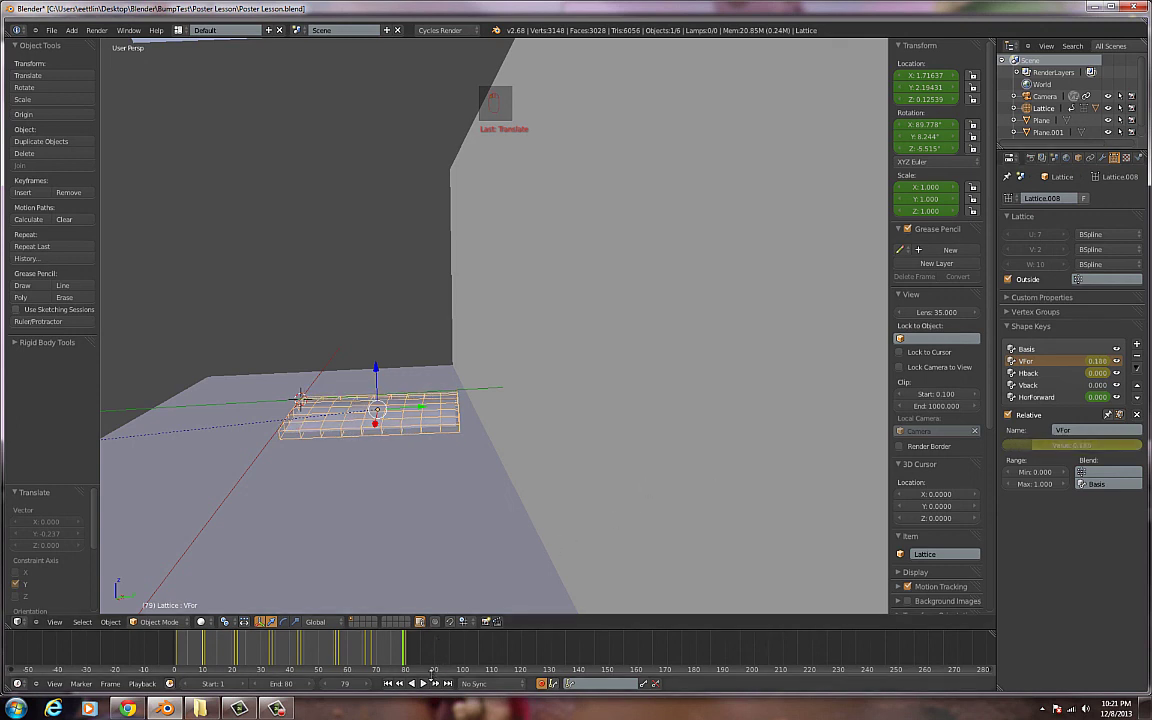
left_click(424, 684)
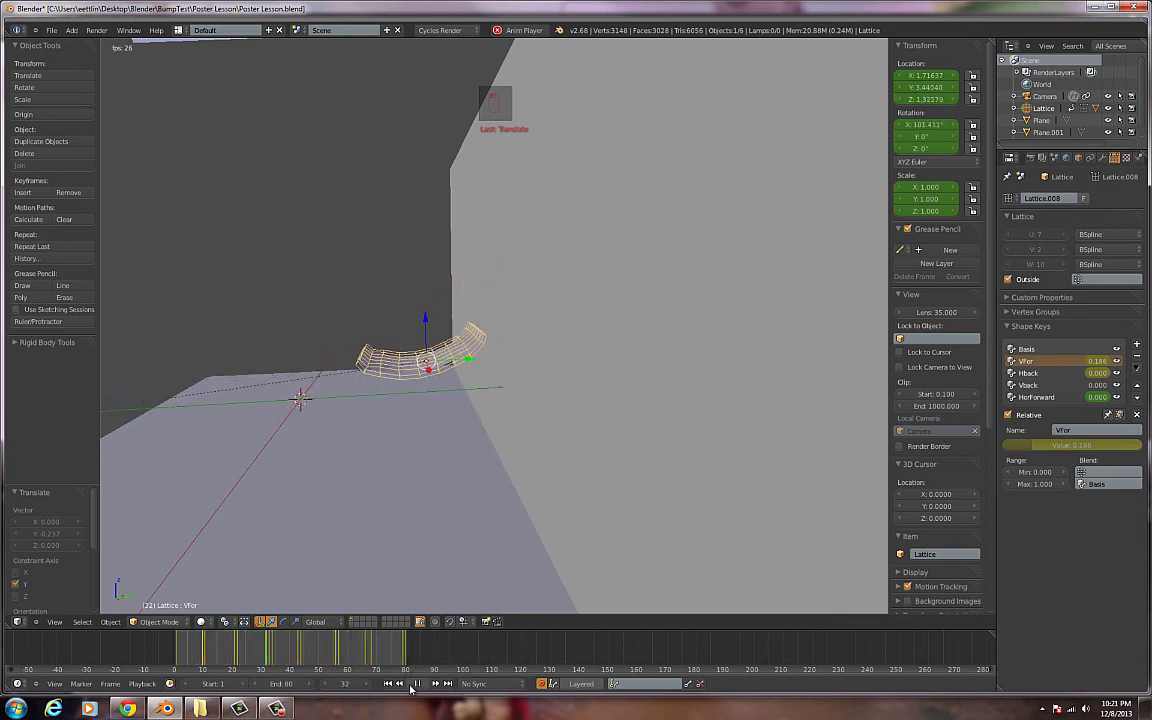
Step: Stop the playback and show the scene through the active camera with Rendered viewport shading
left_click(417, 684)
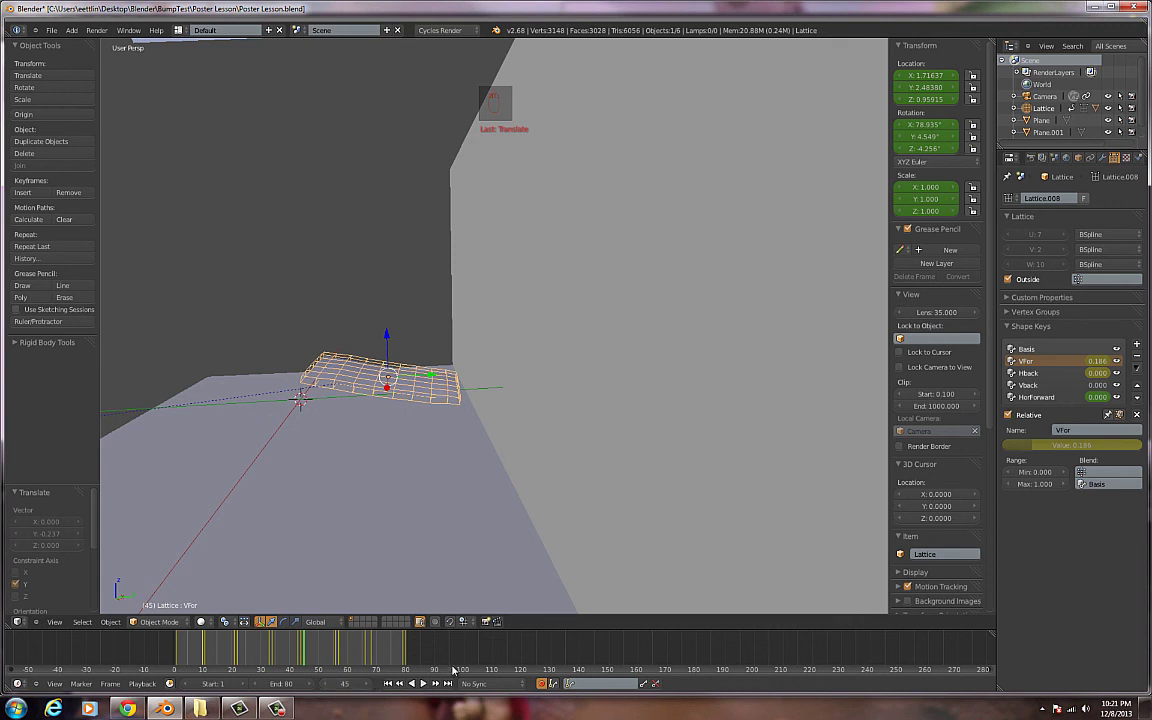
key("KP_0")
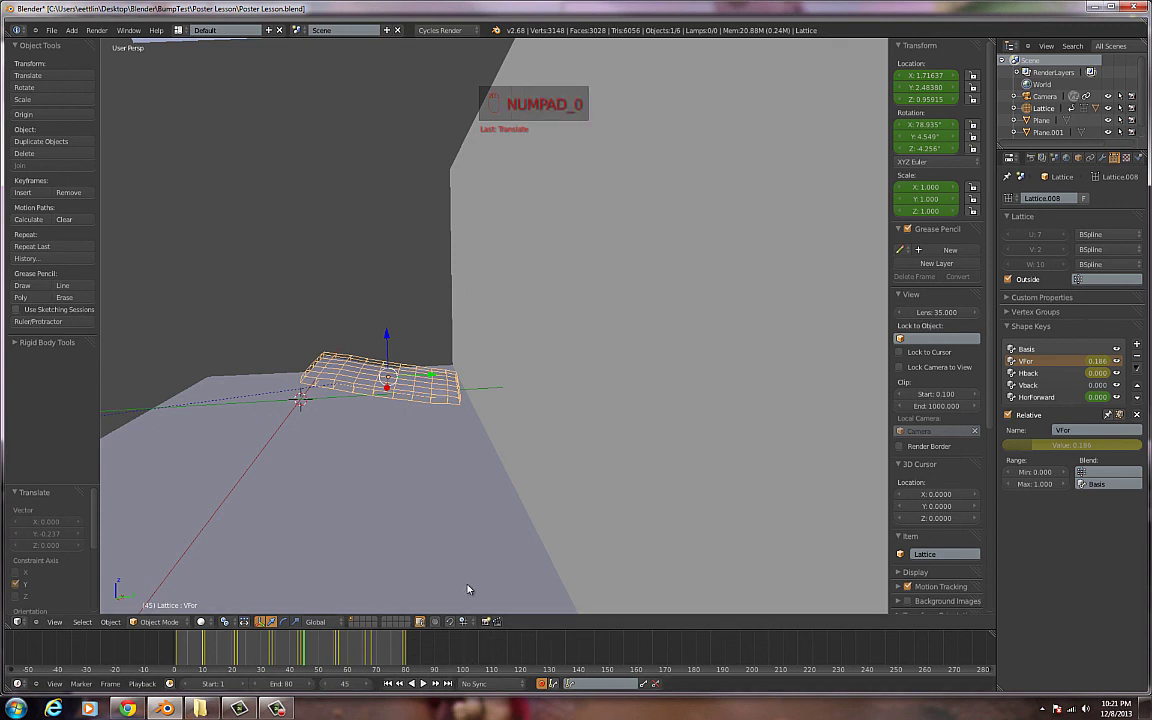
key("KP_0")
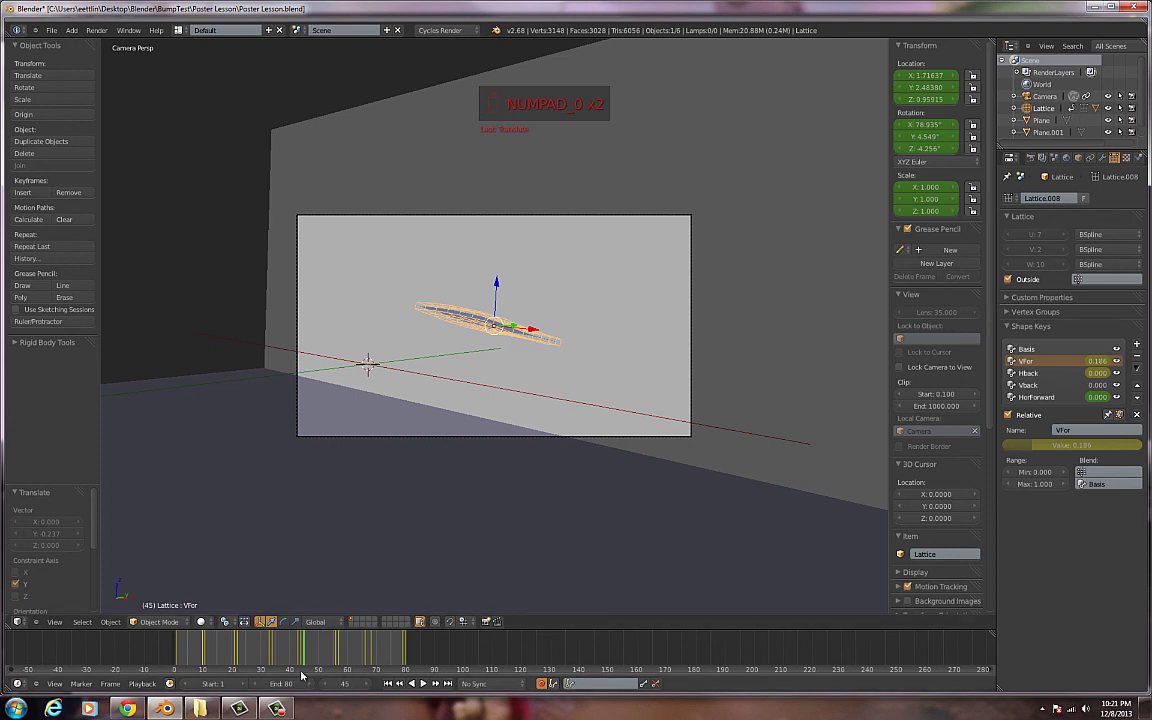
left_click(208, 624)
left_click(222, 544)
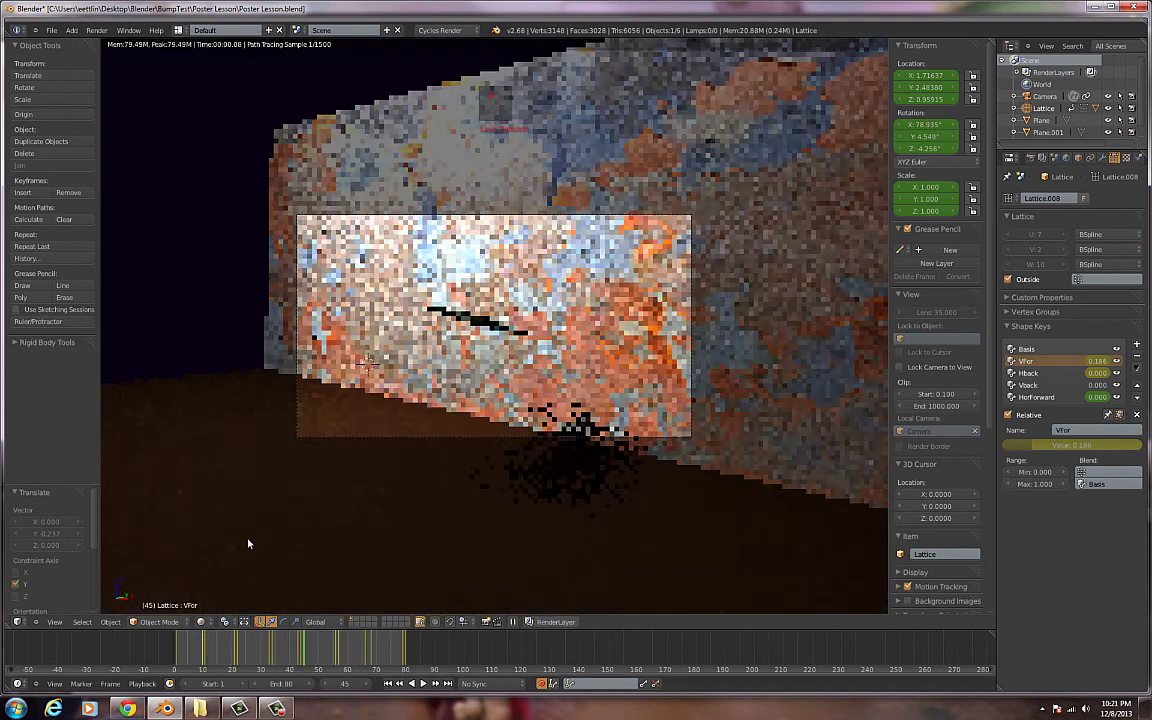
Step: Play the rendered preview briefly, then inspect the poster's fall and curl at frames 6, 14, 23, 33, 42, 57, 68 and 79
left_click(423, 684)
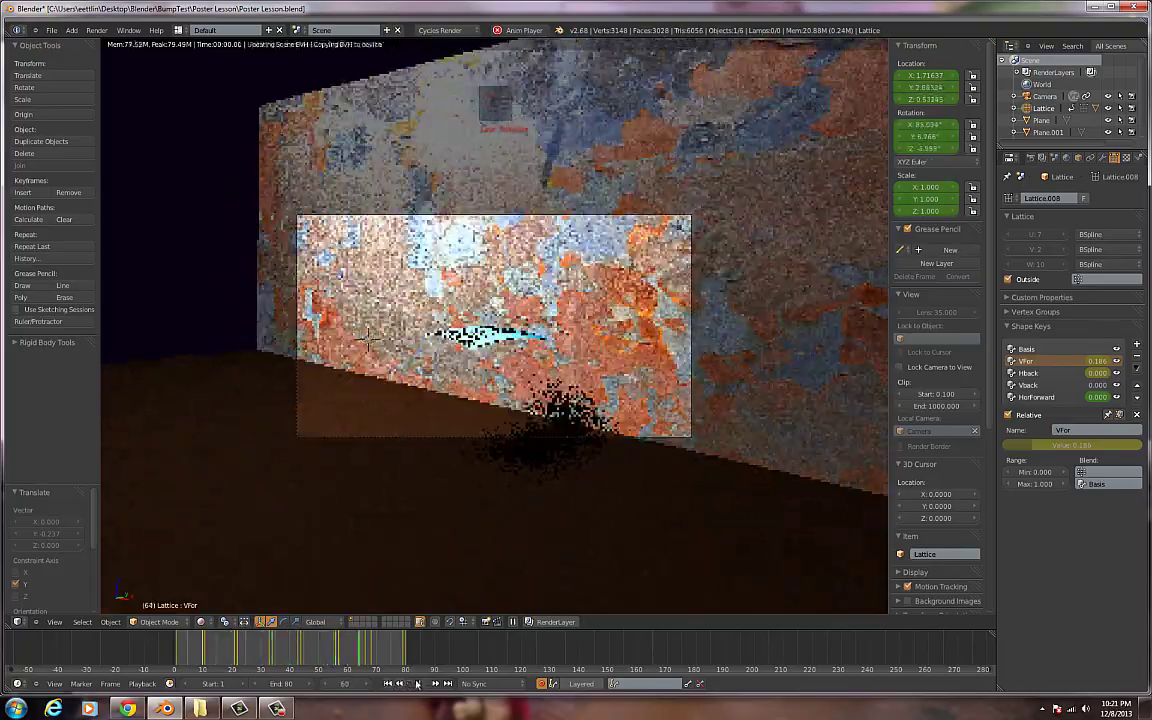
left_click(417, 684)
left_click(193, 652)
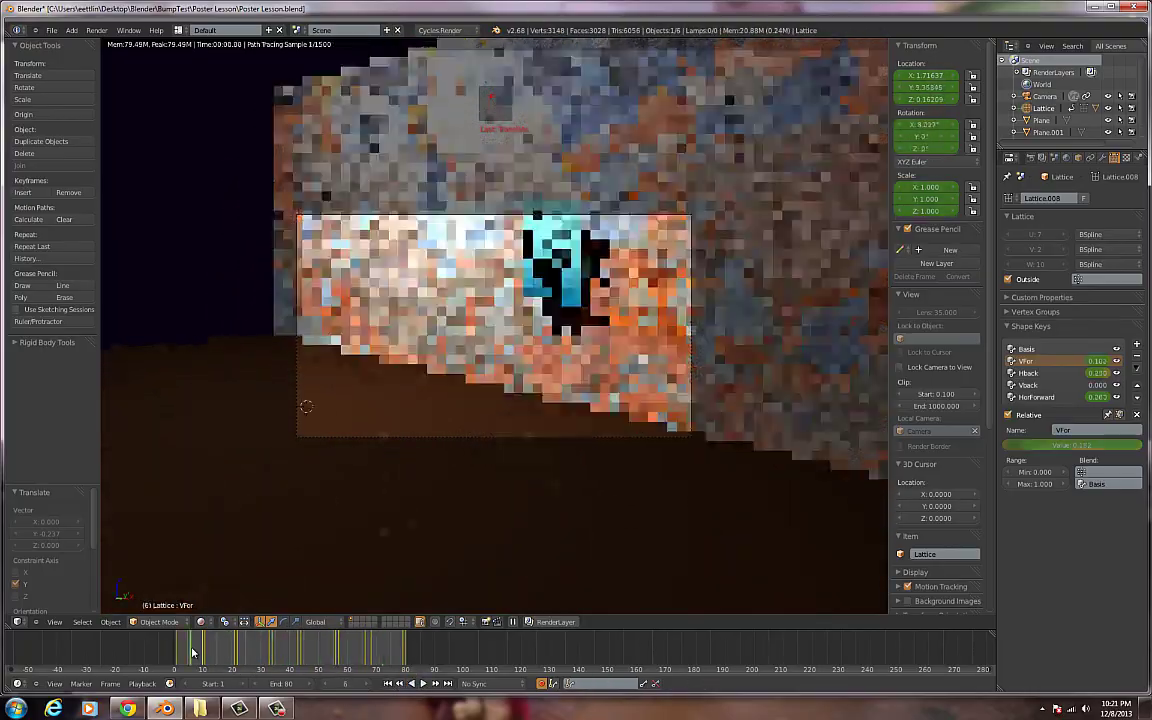
left_click_drag(193, 652, 215, 656)
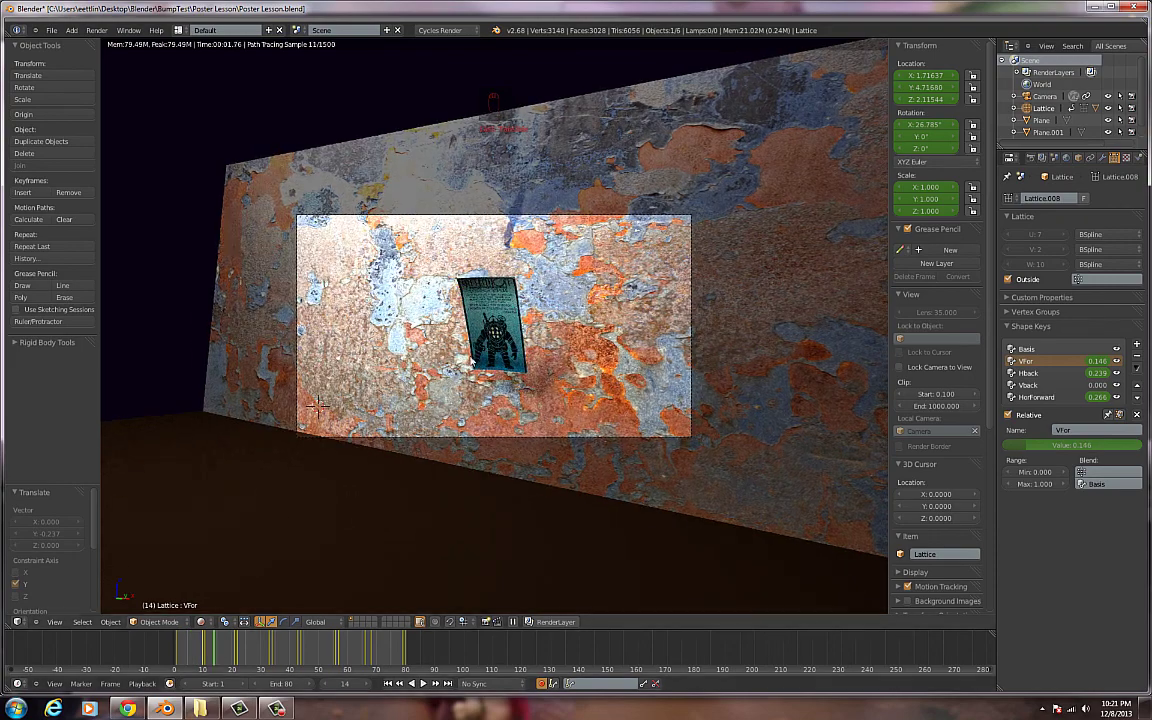
left_click(237, 645)
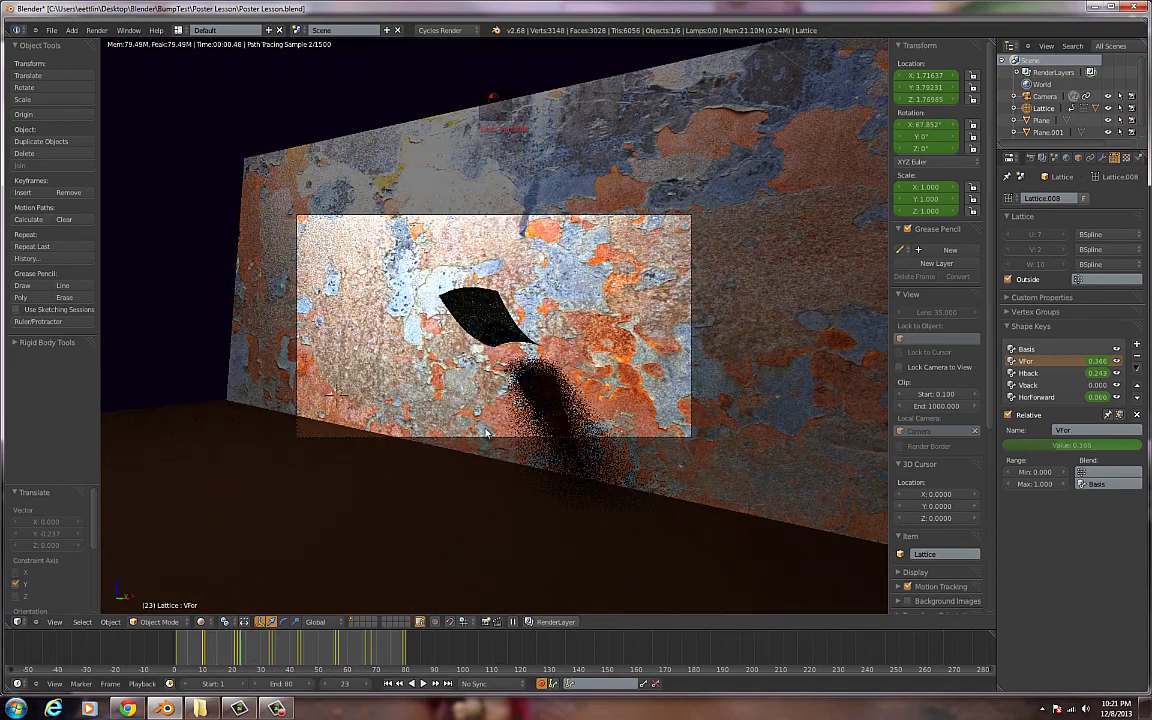
left_click(269, 654)
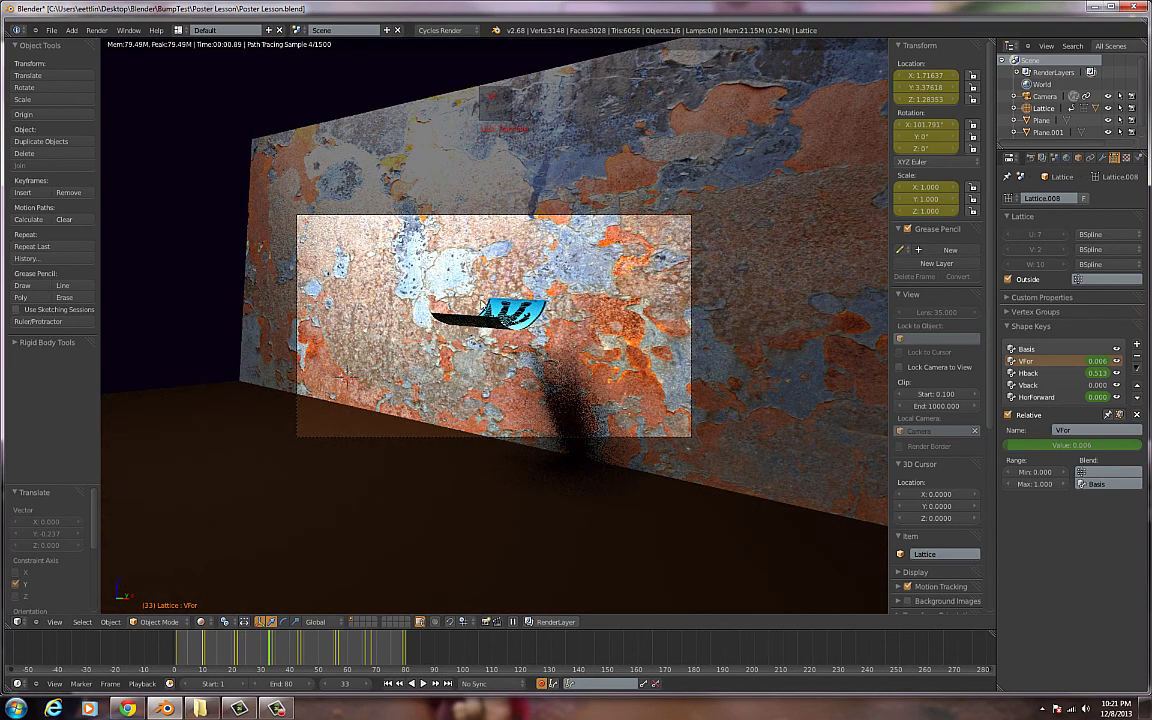
left_click(297, 650)
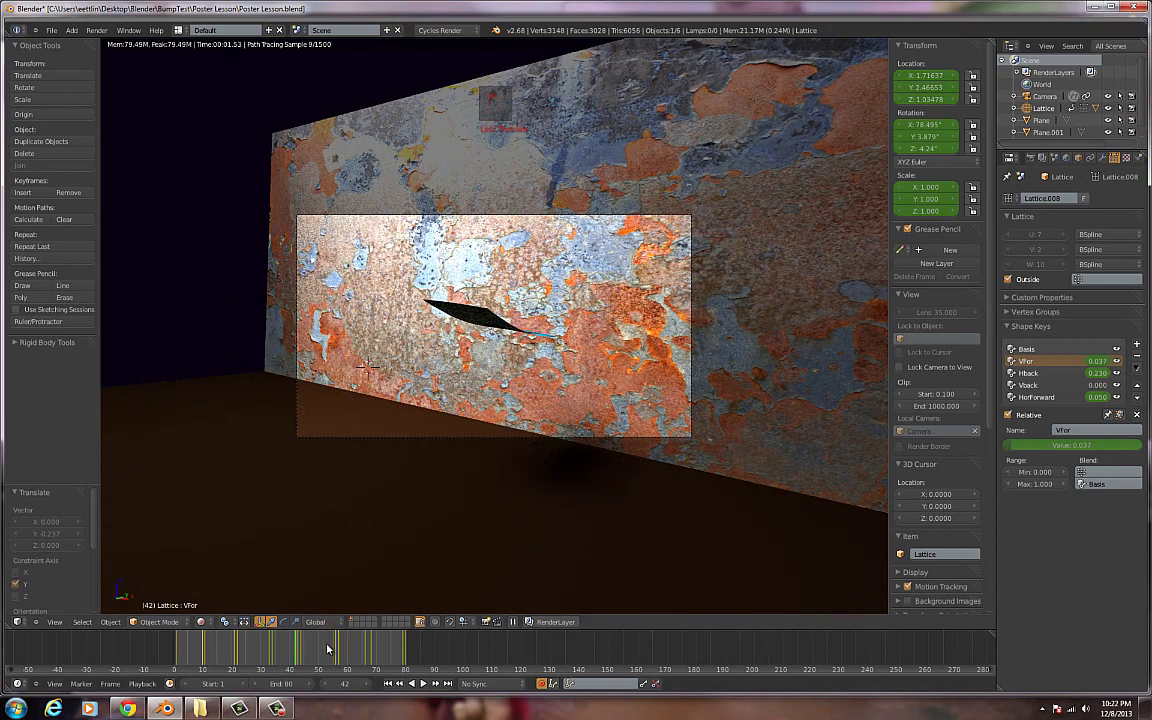
left_click(333, 651)
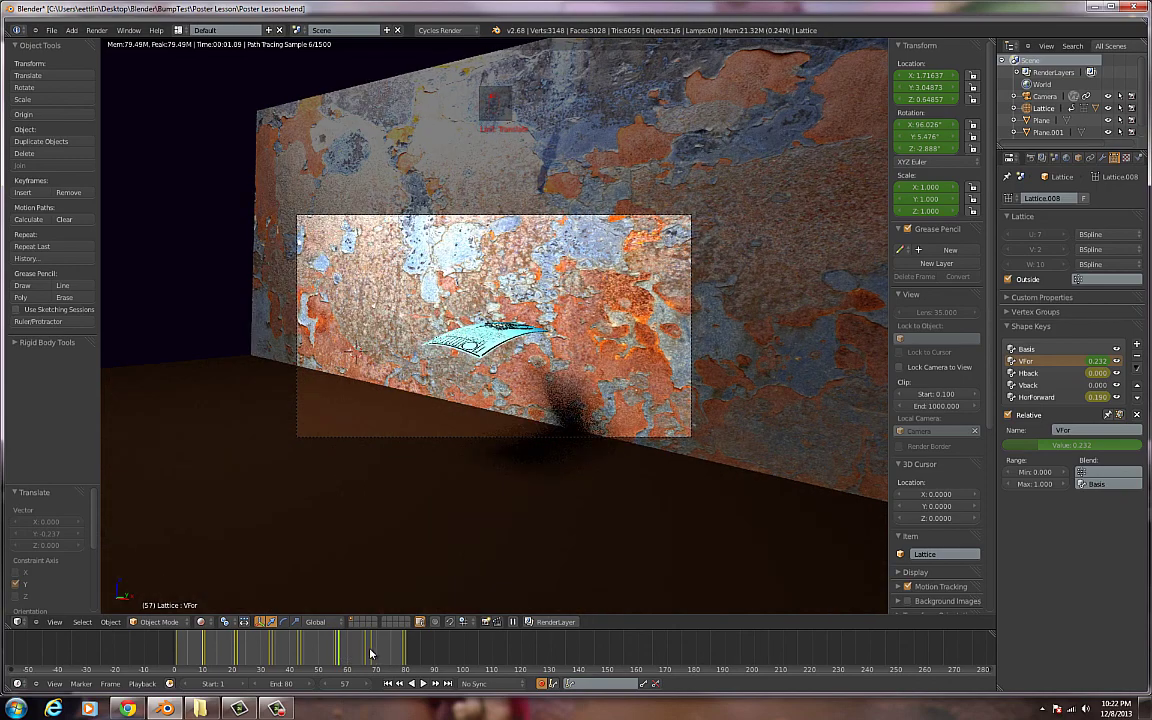
left_click(371, 654)
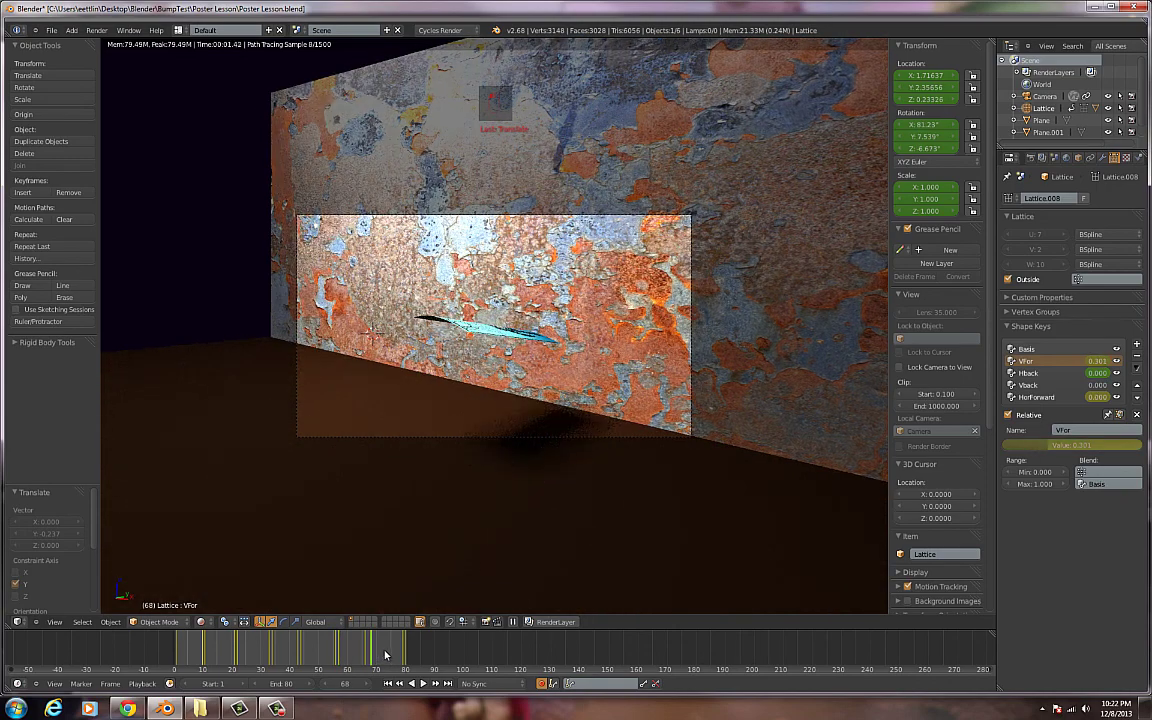
left_click(404, 654)
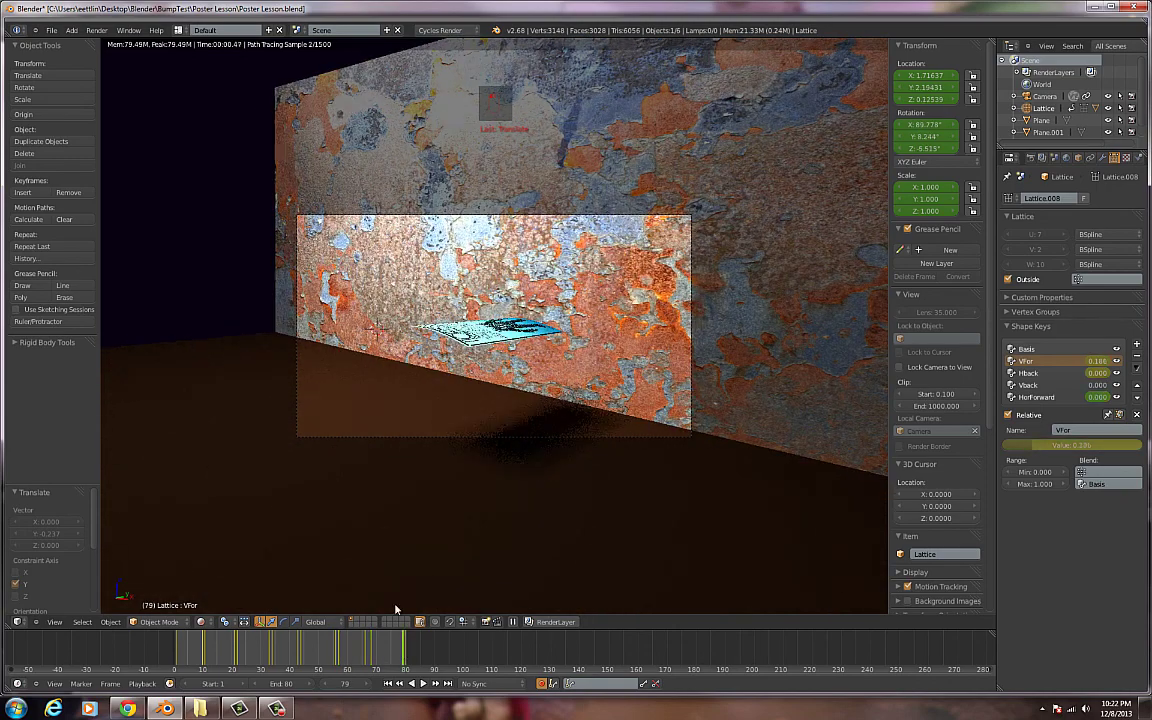